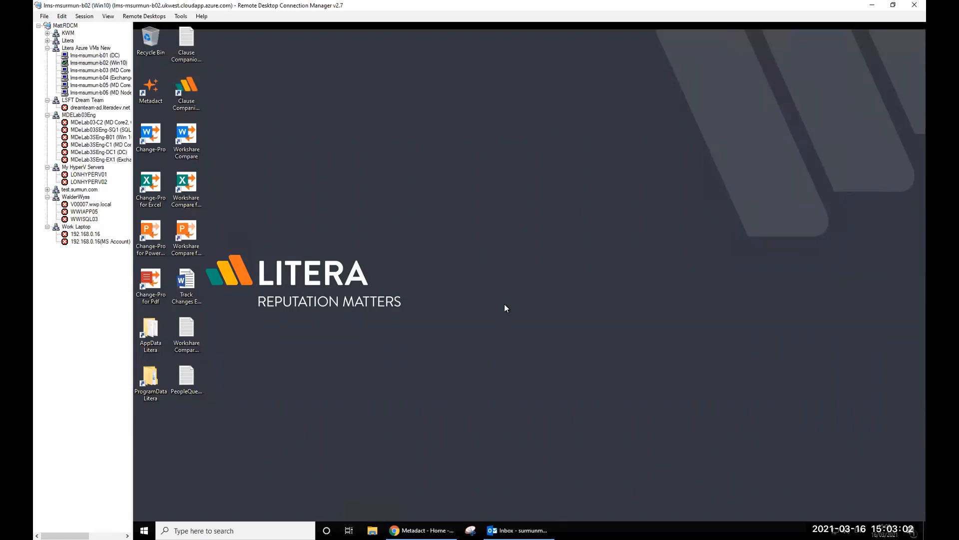
- Open a maximized File Explorer window on This PC
{"action": "key", "text": "super+e"}
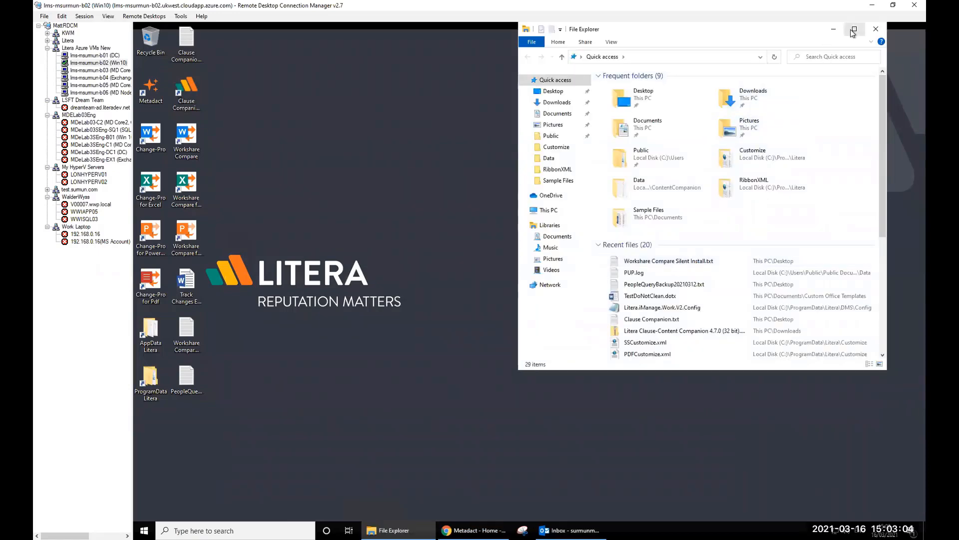
{"action": "left_click", "coordinate": [854, 29]}
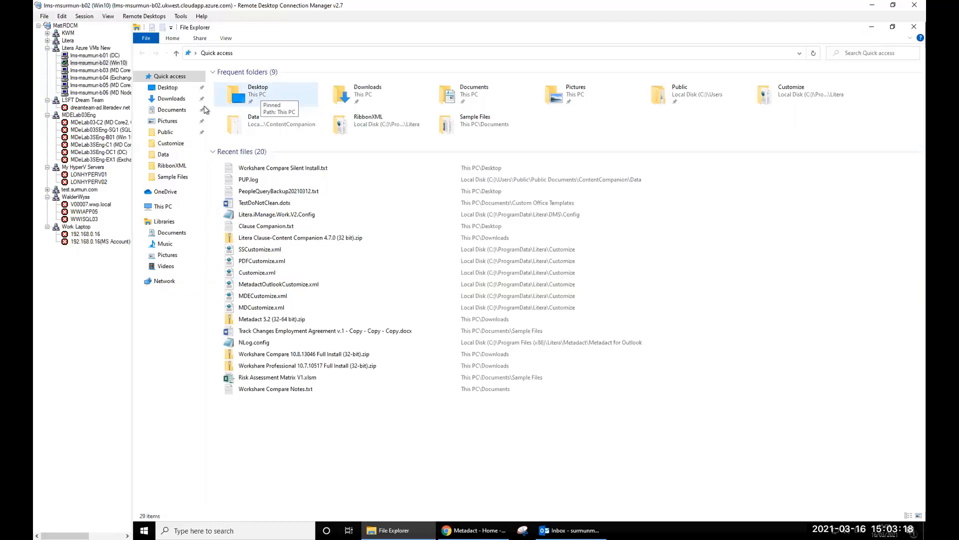
{"action": "left_click", "coordinate": [169, 208]}
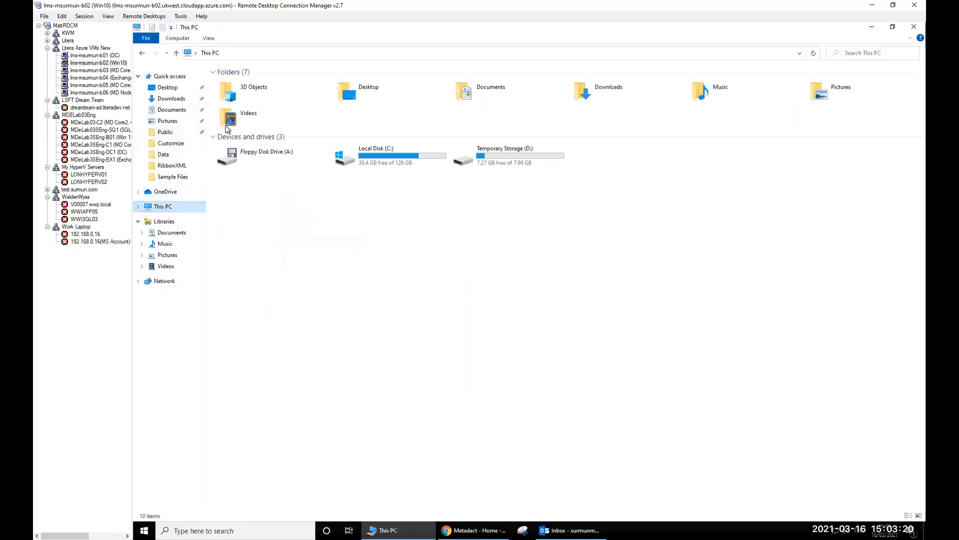
- Open the Software folder on Local Disk (C:)
{"action": "left_click", "coordinate": [376, 161]}
{"action": "double_click", "coordinate": [376, 161]}
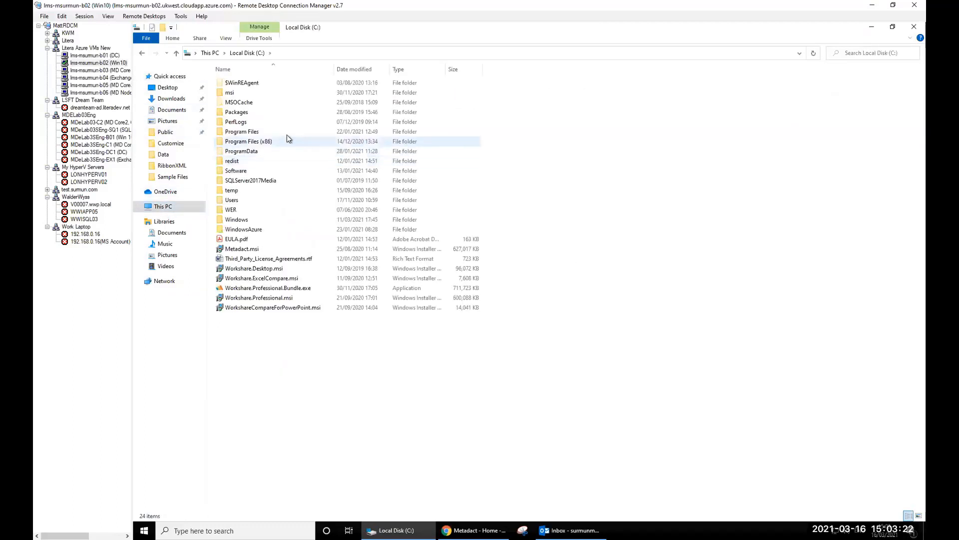
{"action": "double_click", "coordinate": [240, 173]}
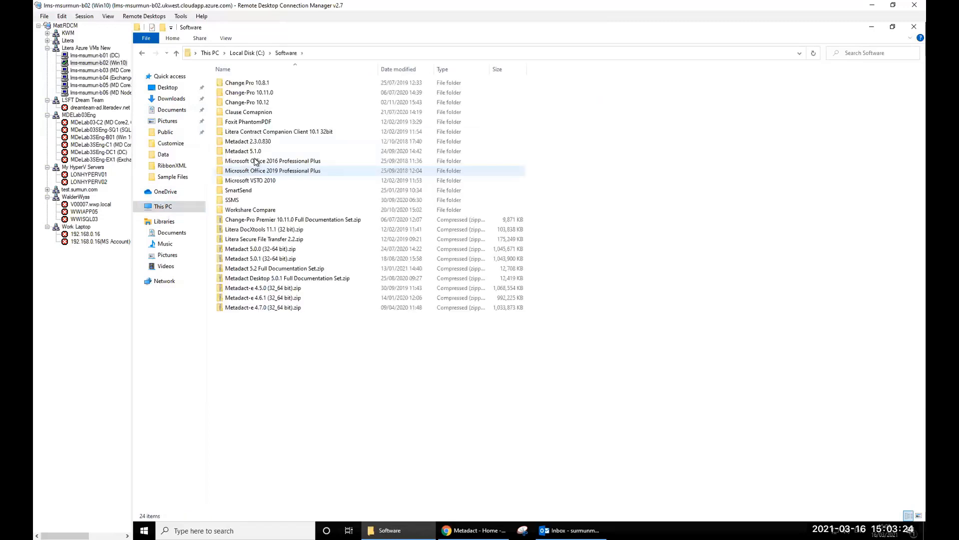
- Inspect Metadact.msi in the Metadact 5.1.0 folder, then return to Software
{"action": "left_click", "coordinate": [258, 153]}
{"action": "double_click", "coordinate": [258, 153]}
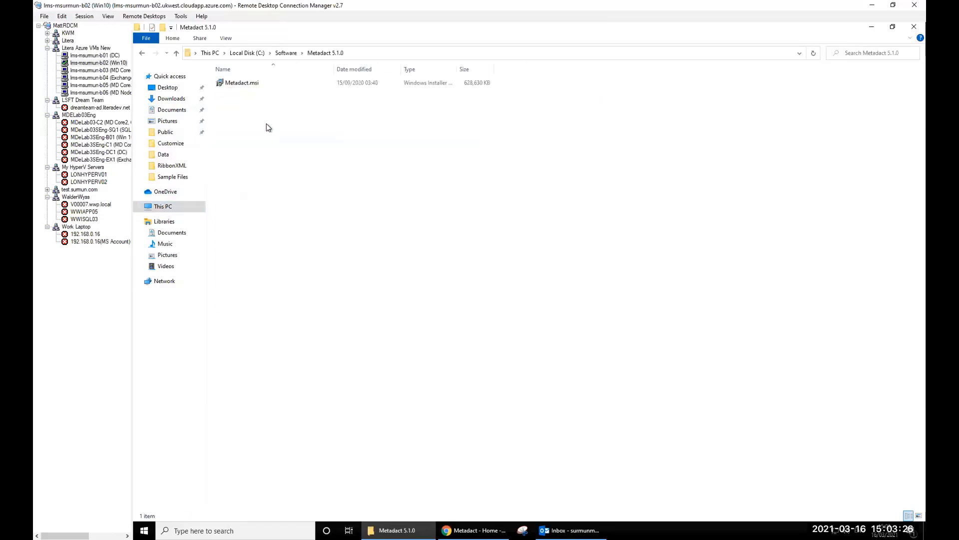
{"action": "left_click", "coordinate": [242, 86]}
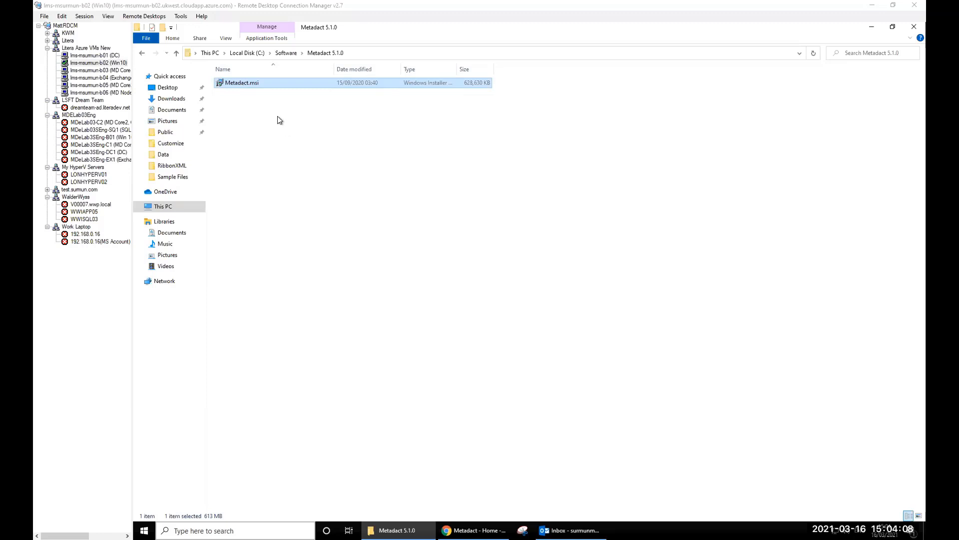
{"action": "left_click", "coordinate": [278, 129]}
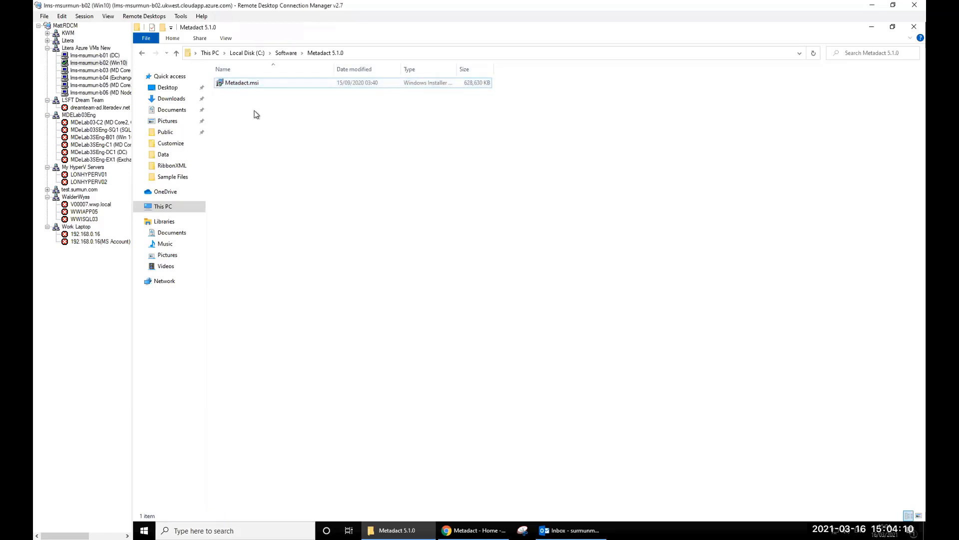
{"action": "left_click", "coordinate": [236, 83]}
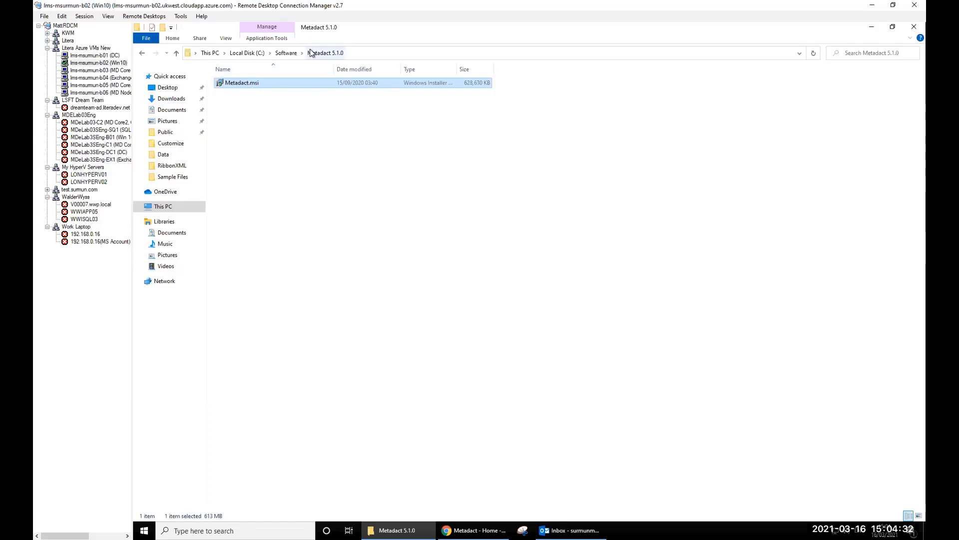
{"action": "left_click", "coordinate": [289, 53]}
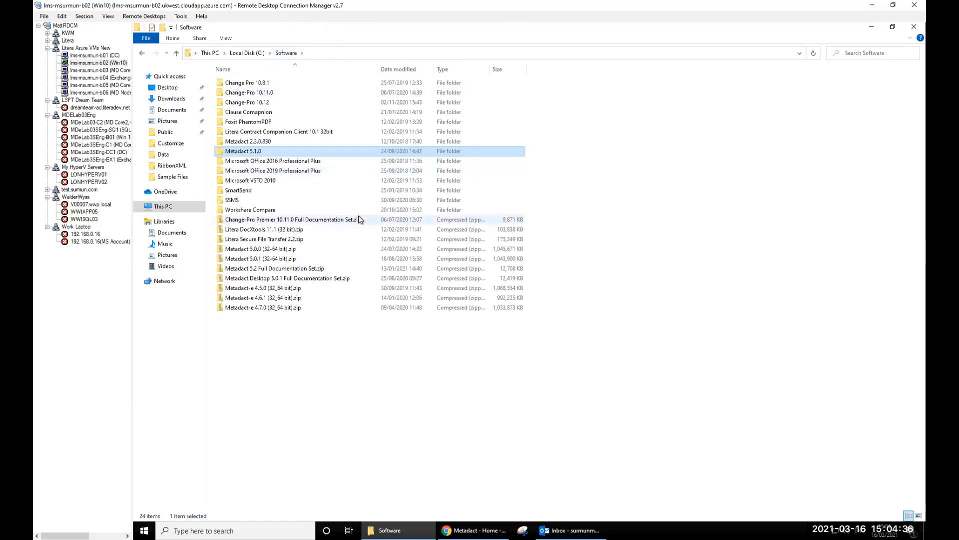
- Open the inner folder of Metadact 5.0.1 (32-64 bit).zip and select lcpcfg7m.msi
{"action": "double_click", "coordinate": [267, 261]}
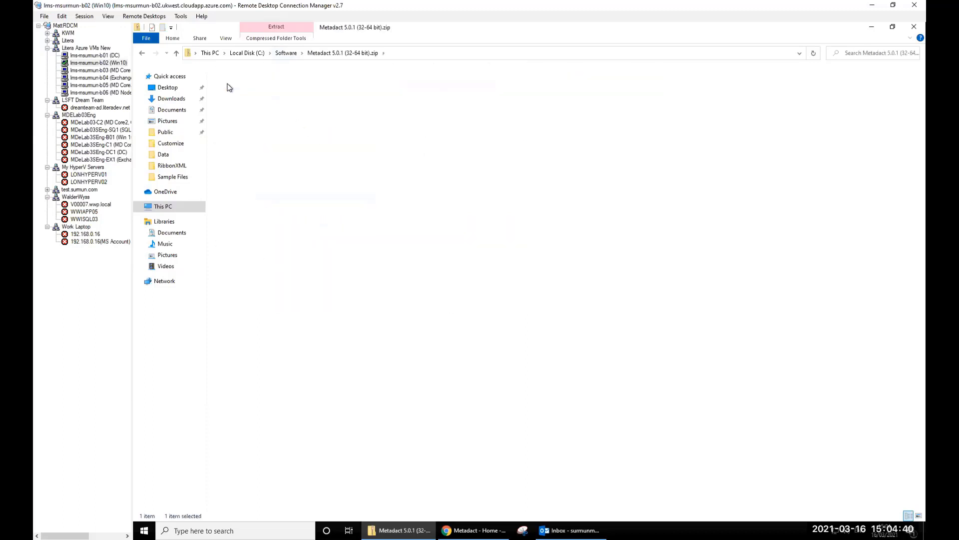
{"action": "double_click", "coordinate": [227, 84]}
{"action": "left_click", "coordinate": [234, 103]}
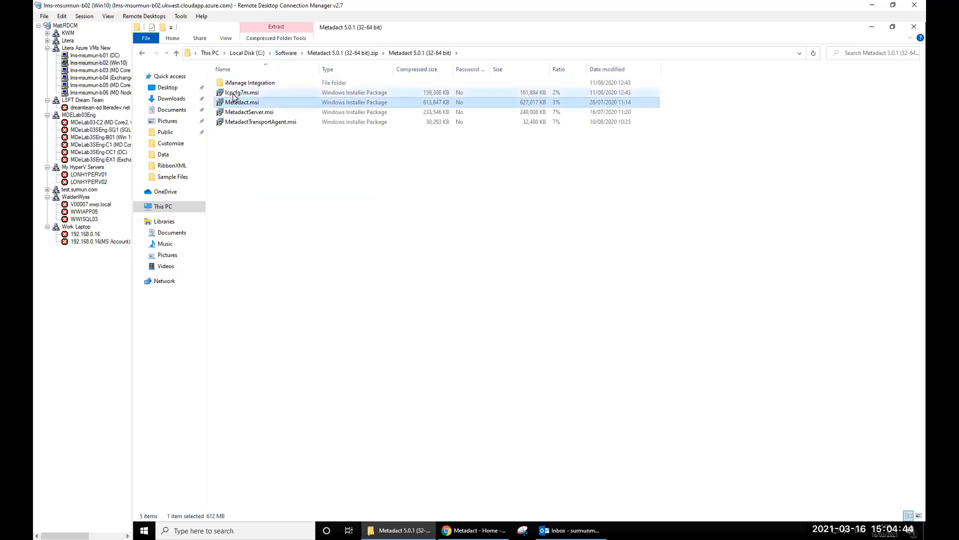
{"action": "left_click", "coordinate": [235, 93]}
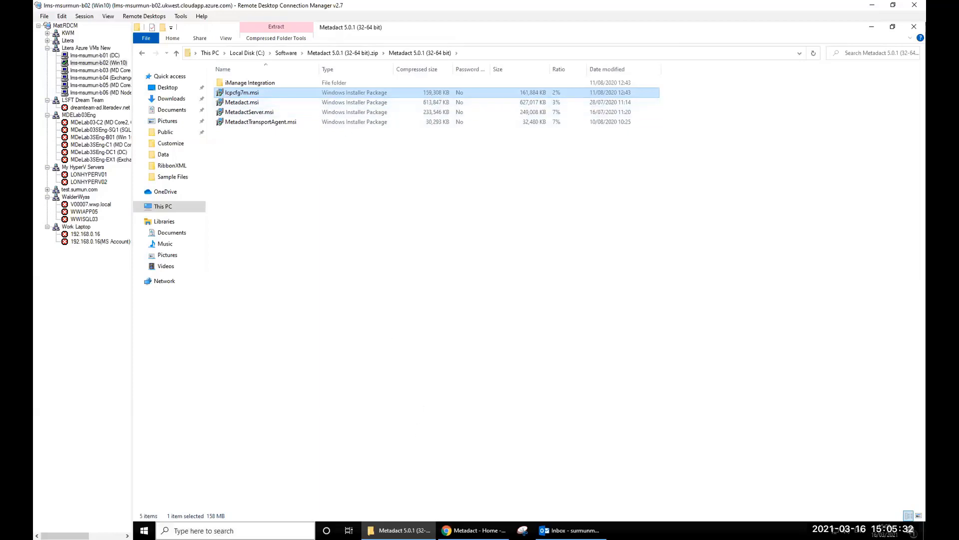
{"action": "left_click", "coordinate": [144, 530]}
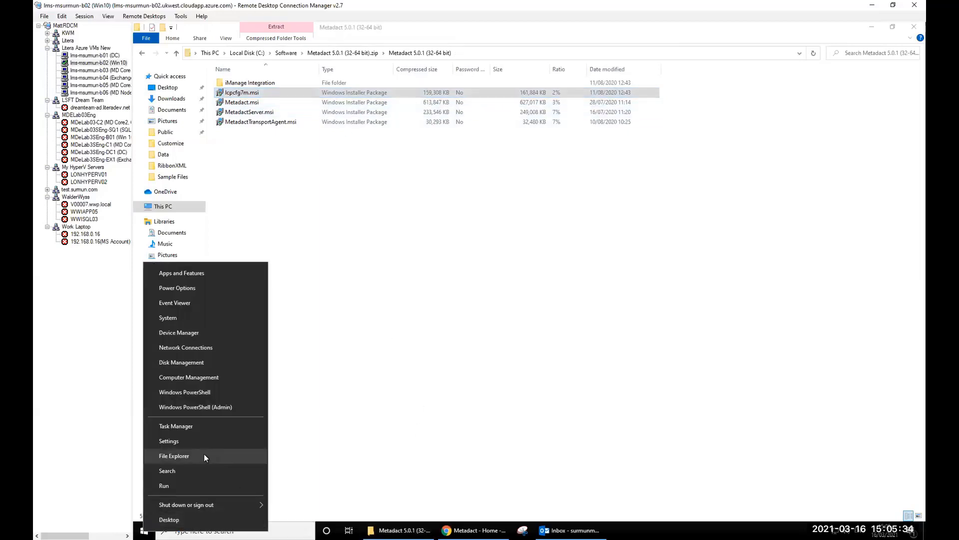
- Open a second, smaller File Explorer window on C:\ProgramData\Litera, moved to the left
{"action": "left_click", "coordinate": [204, 453]}
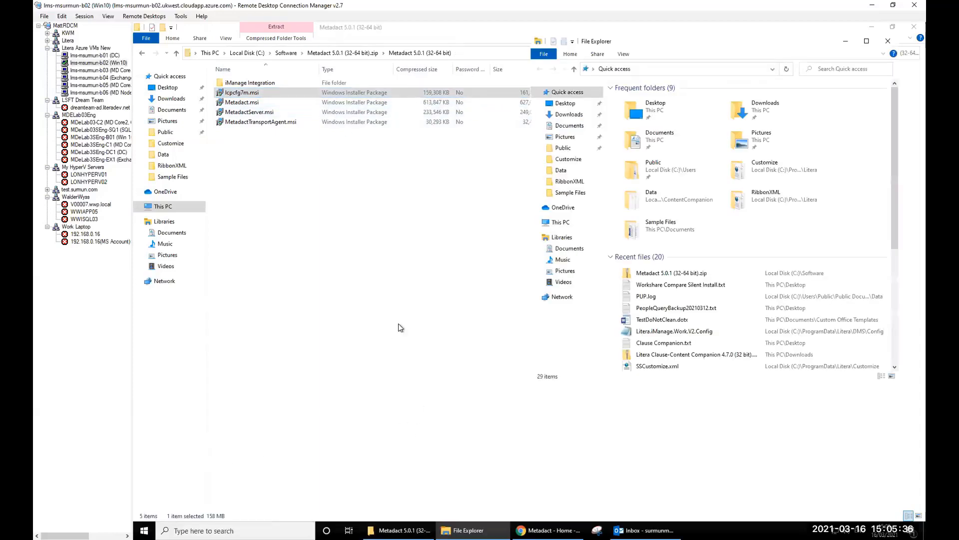
{"action": "left_click", "coordinate": [557, 225]}
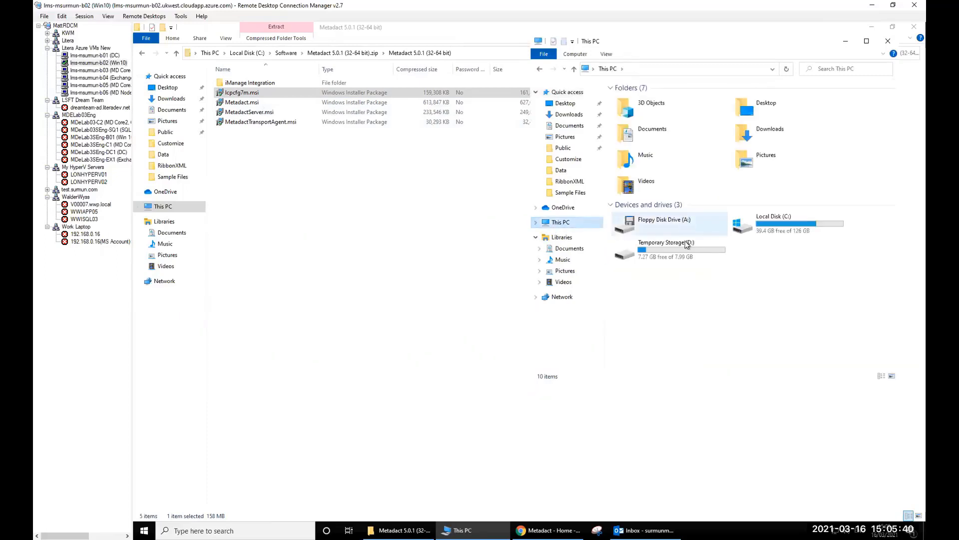
{"action": "double_click", "coordinate": [779, 218]}
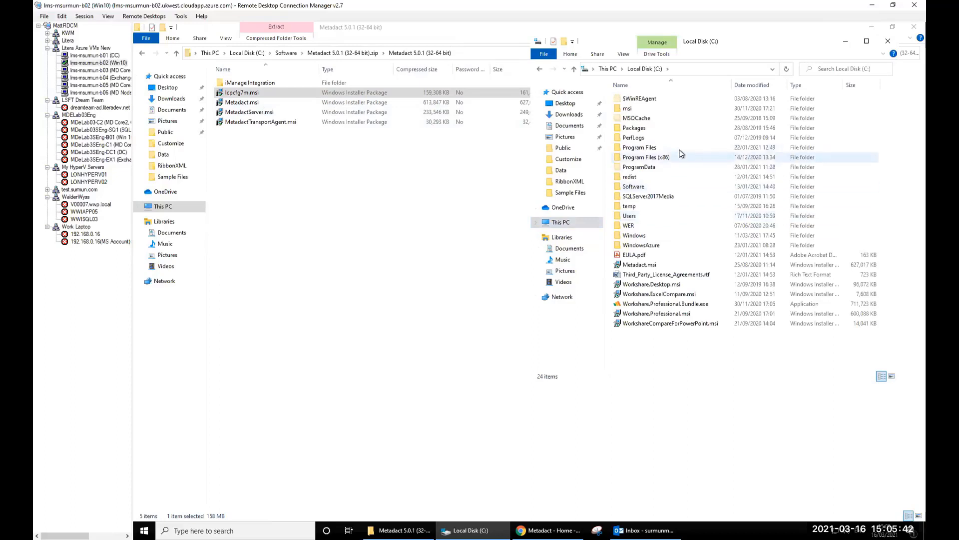
{"action": "left_click", "coordinate": [641, 167]}
{"action": "double_click", "coordinate": [640, 168]}
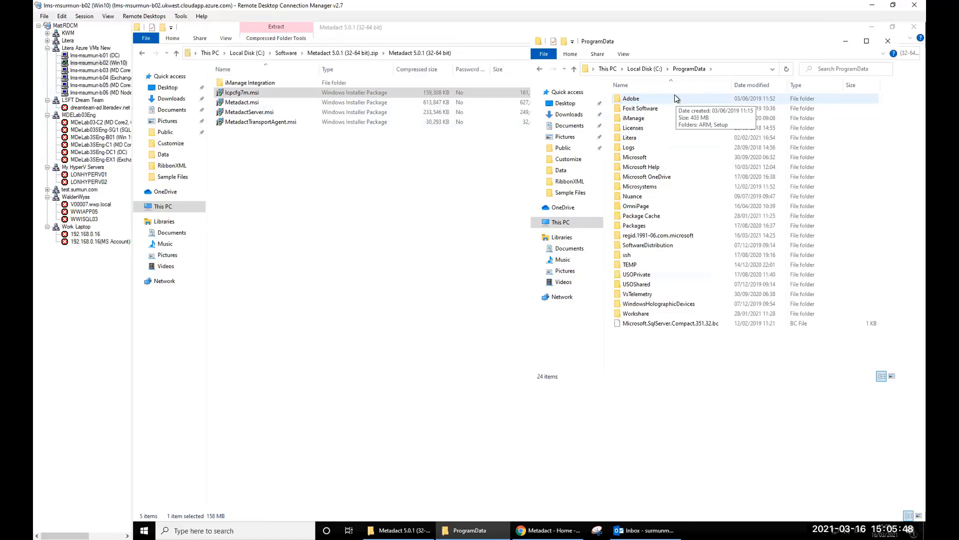
{"action": "double_click", "coordinate": [628, 138]}
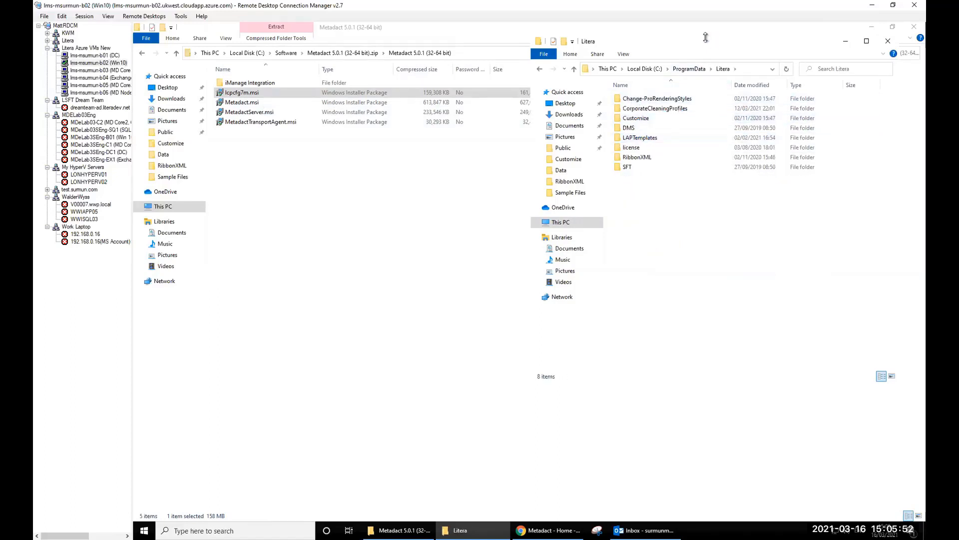
{"action": "left_click_drag", "start_coordinate": [685, 41], "coordinate": [685, 85]}
{"action": "left_click_drag", "start_coordinate": [615, 119], "coordinate": [409, 130]}
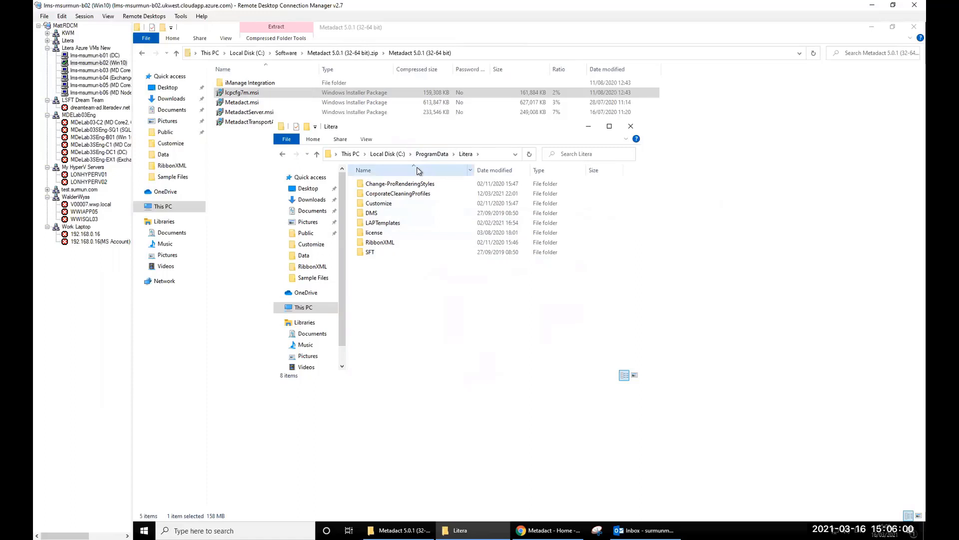
{"action": "double_click", "coordinate": [369, 203]}
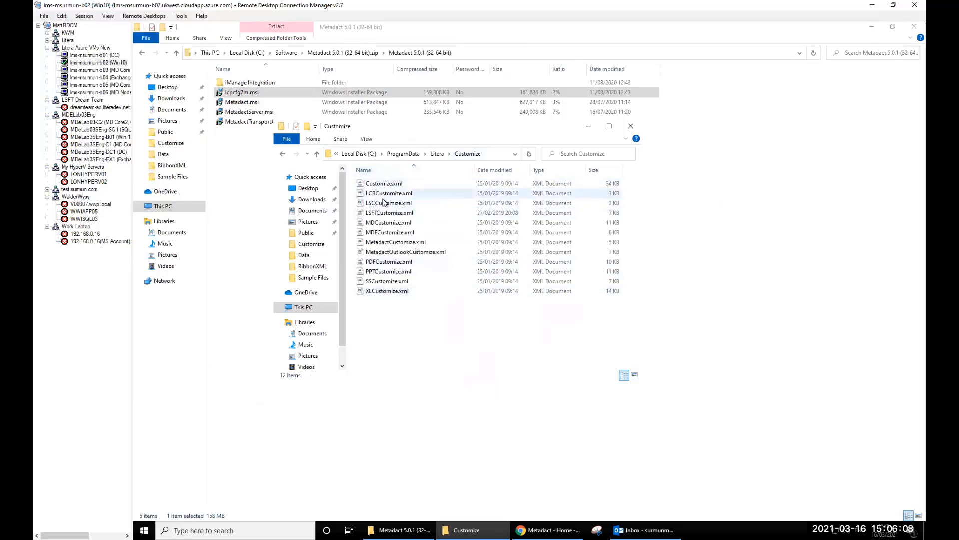
{"action": "left_click", "coordinate": [437, 155]}
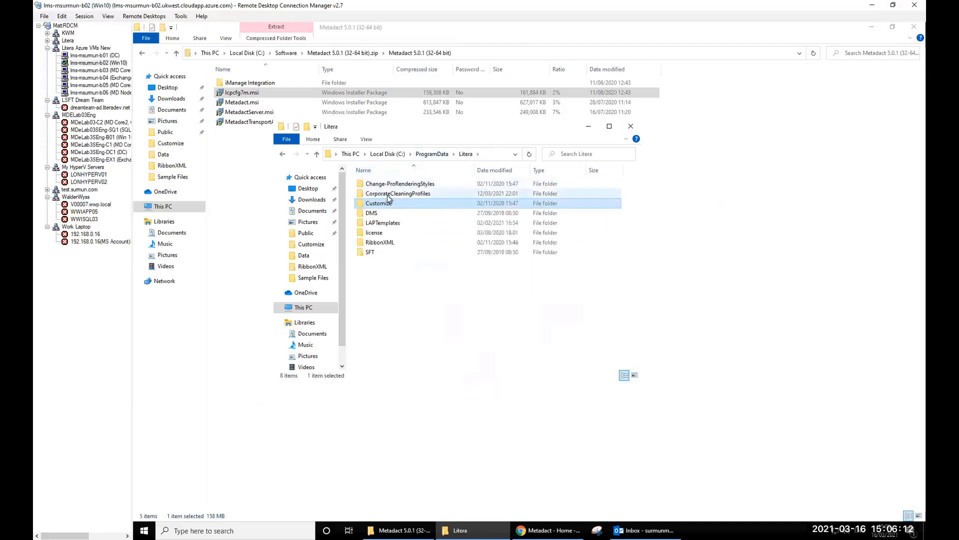
{"action": "double_click", "coordinate": [388, 194]}
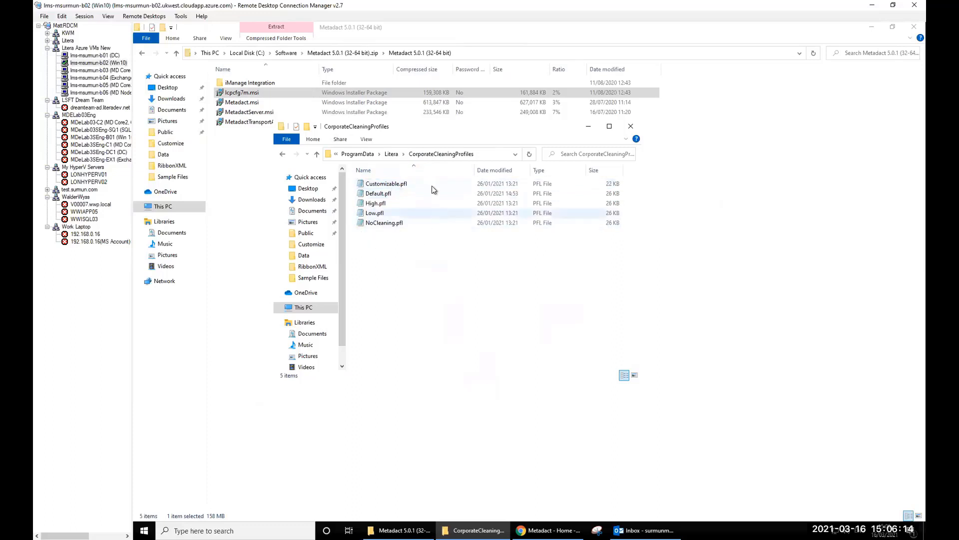
{"action": "left_click", "coordinate": [391, 154]}
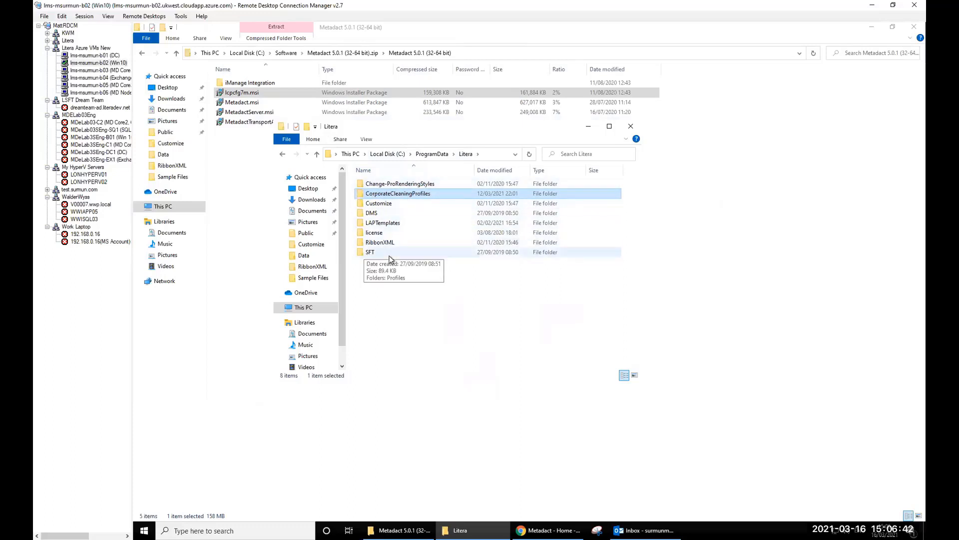
- View the Litera folder's full path, select Change-ProRenderingStyles, then switch to the Metadact zip window
{"action": "left_click", "coordinate": [498, 153]}
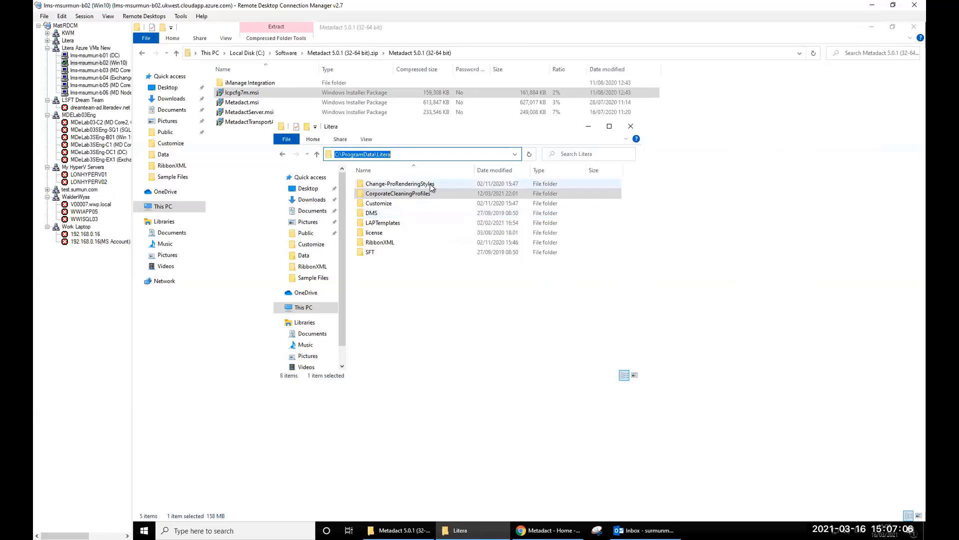
{"action": "left_click", "coordinate": [395, 184]}
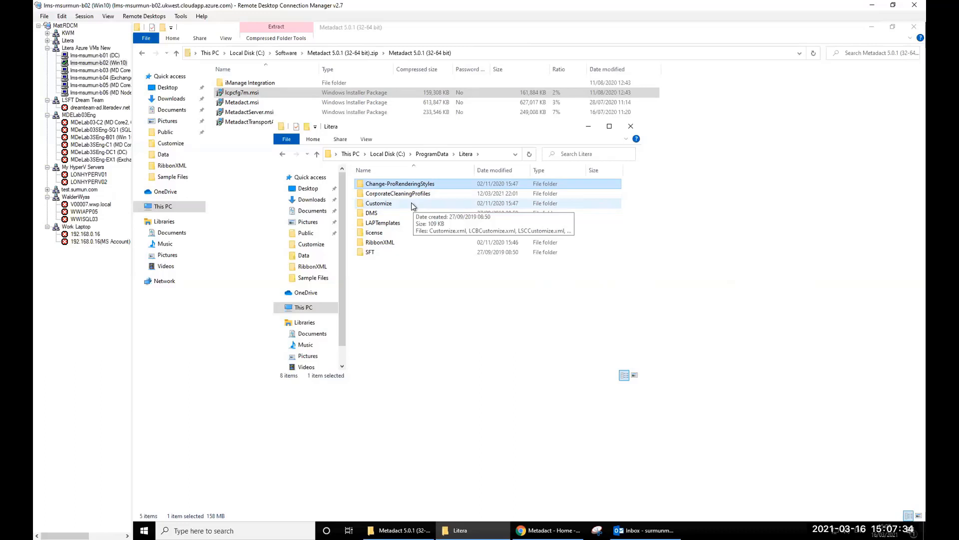
{"action": "mouse_move", "coordinate": [432, 199]}
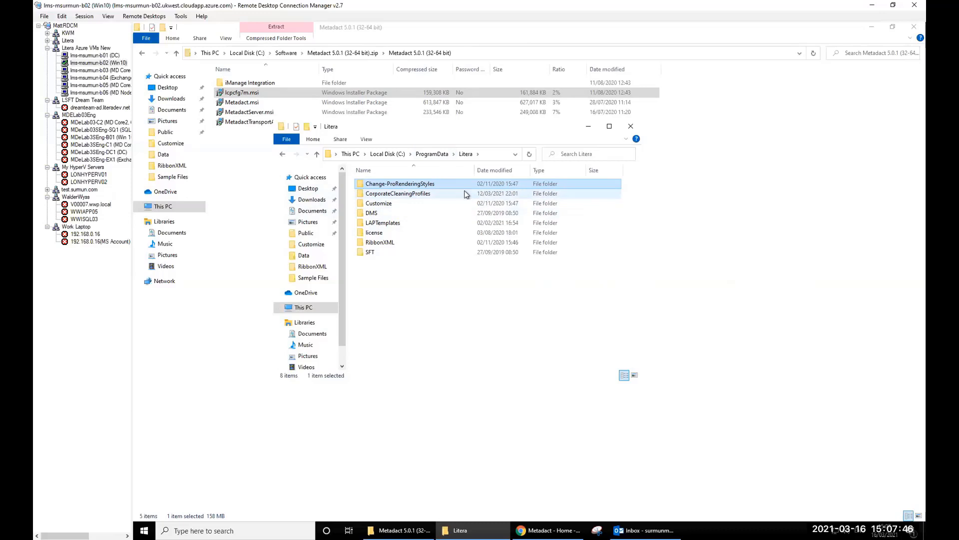
{"action": "left_click", "coordinate": [229, 185]}
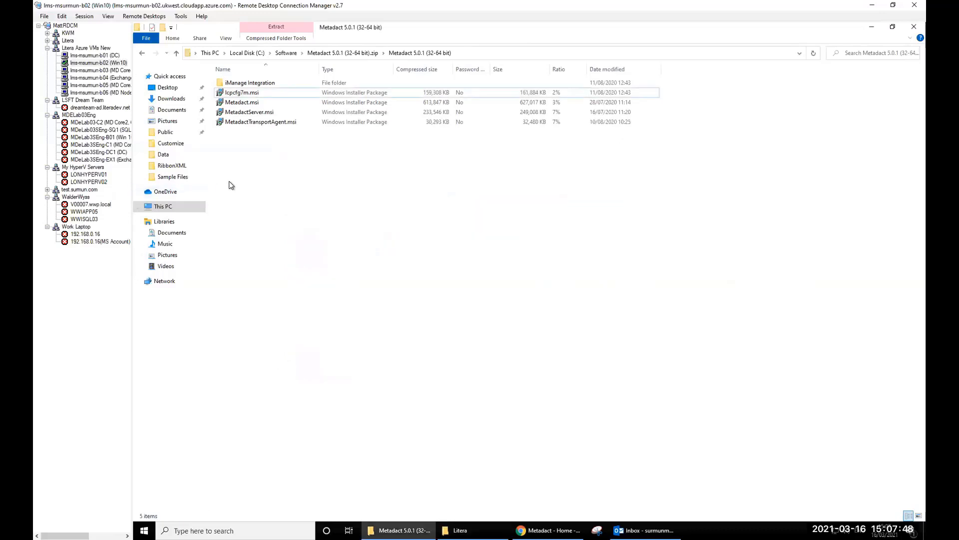
{"action": "left_click", "coordinate": [870, 28]}
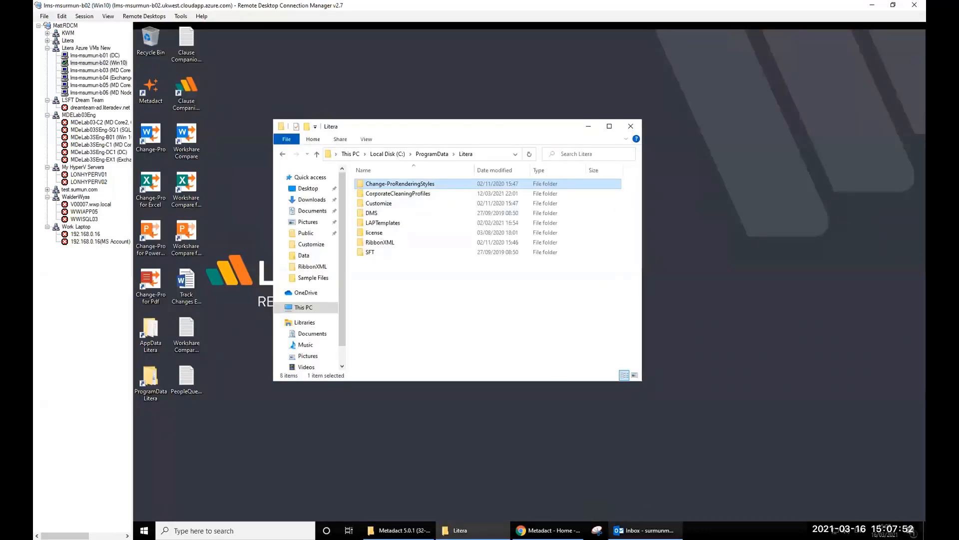
{"action": "left_click", "coordinate": [649, 530]}
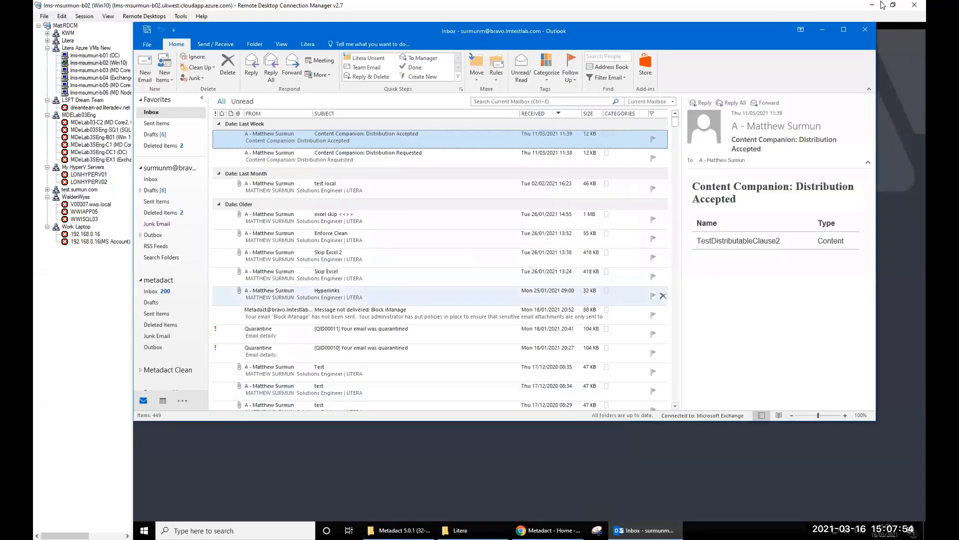
{"action": "left_click", "coordinate": [843, 30]}
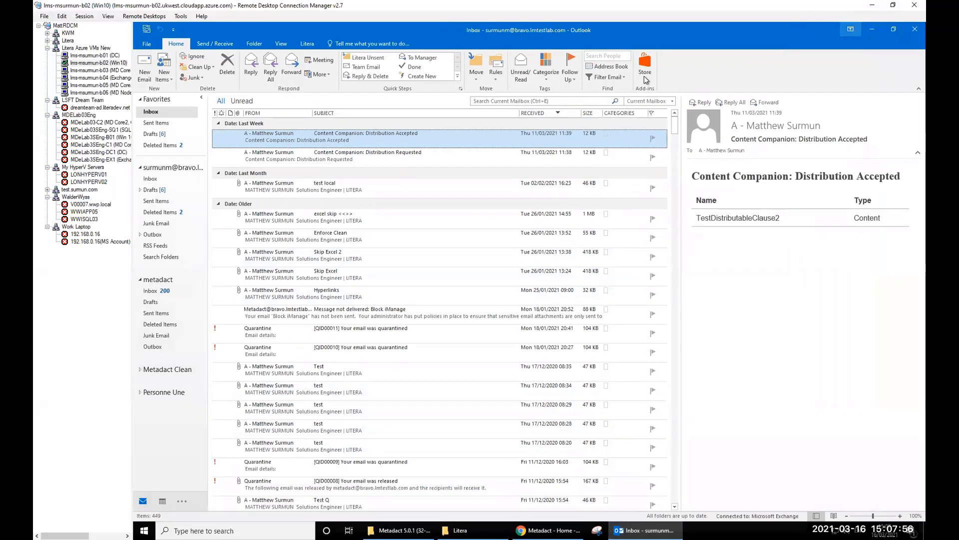
{"action": "left_click", "coordinate": [302, 45]}
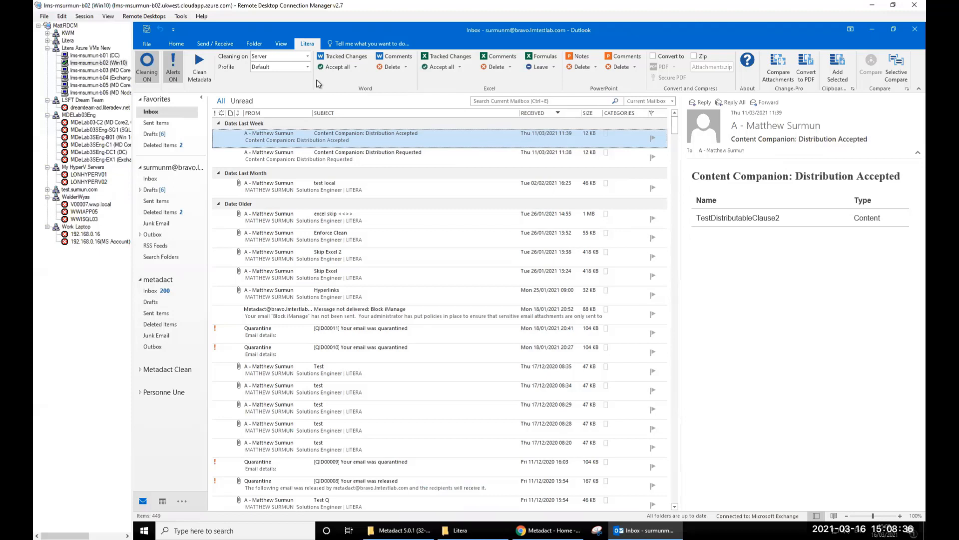
{"action": "left_click", "coordinate": [867, 29]}
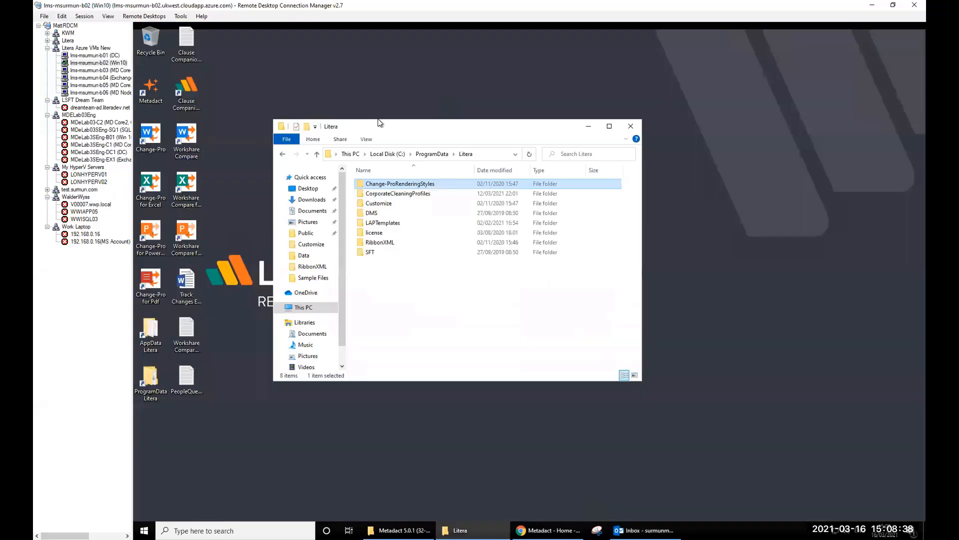
- Launch Metadact from its desktop shortcut and minimize it
{"action": "double_click", "coordinate": [153, 95]}
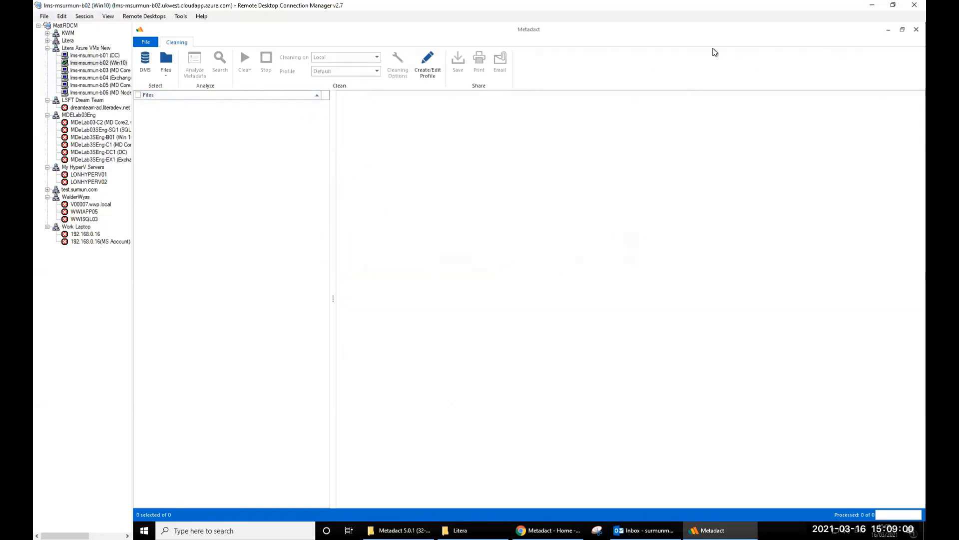
{"action": "left_click", "coordinate": [888, 31]}
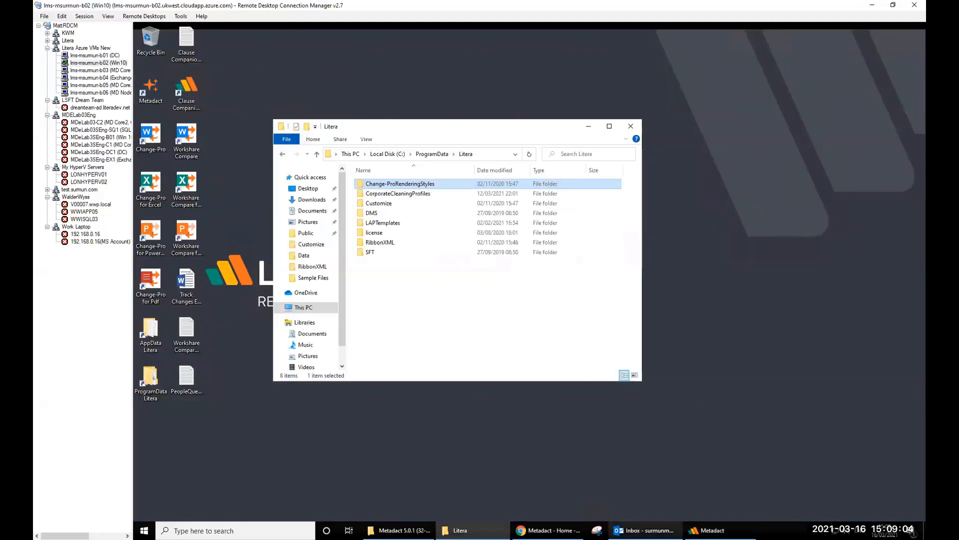
- Bring the Outlook inbox back to the front from the taskbar
{"action": "left_click", "coordinate": [644, 530]}
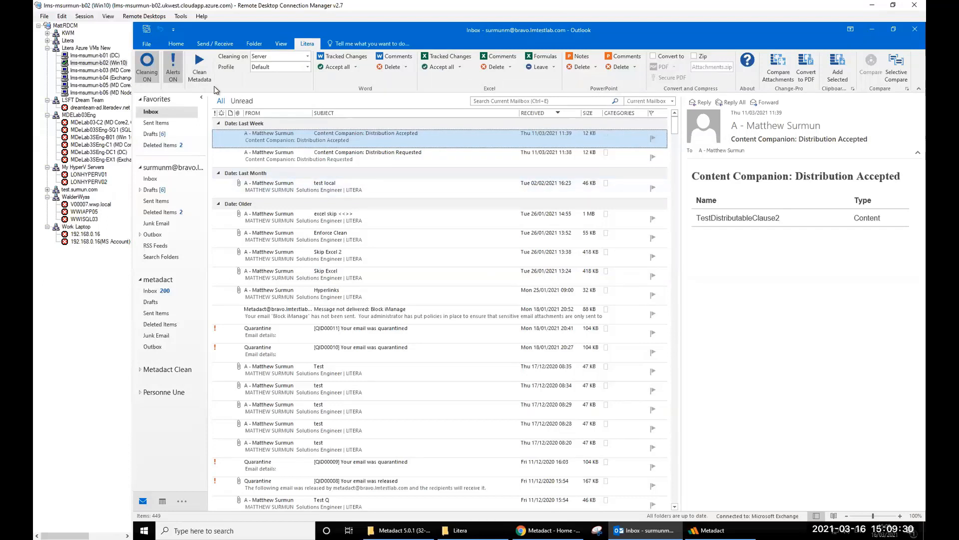
- Review the cleaning profile list on Outlook's Litera tab, then switch attachment cleaning off
{"action": "left_click", "coordinate": [307, 67]}
{"action": "left_click", "coordinate": [752, 67]}
{"action": "left_click", "coordinate": [146, 74]}
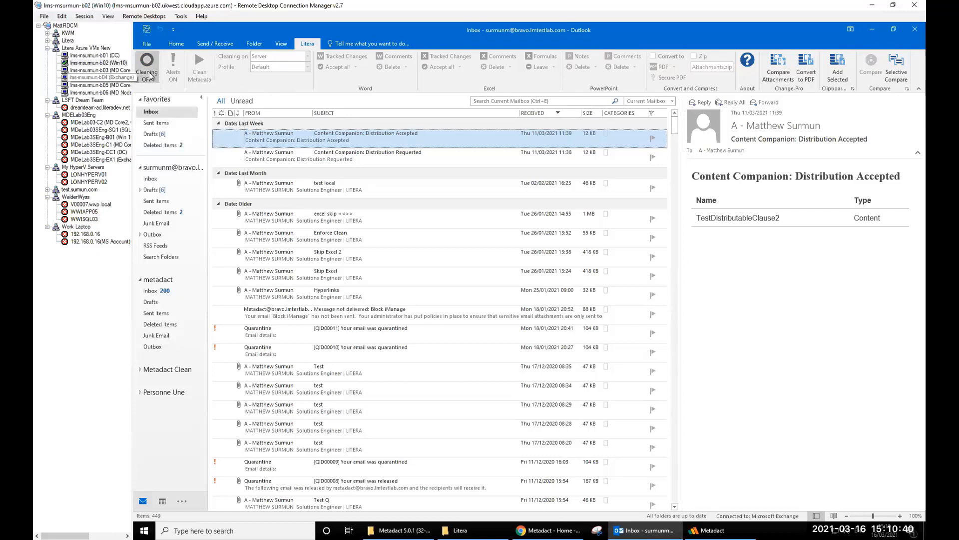
- Switch attachment cleaning back on, and toggle metadata alerts off and on again
{"action": "left_click", "coordinate": [147, 61]}
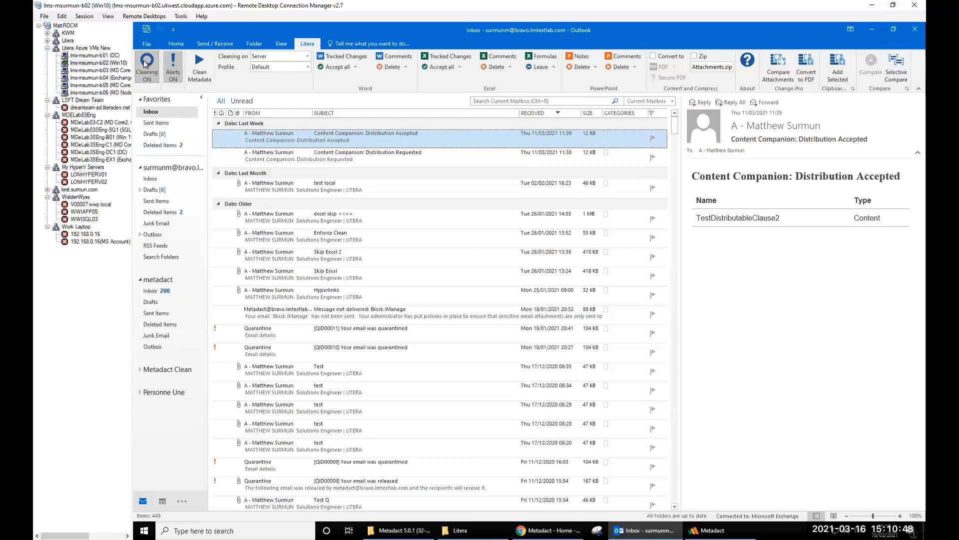
{"action": "left_click", "coordinate": [173, 69]}
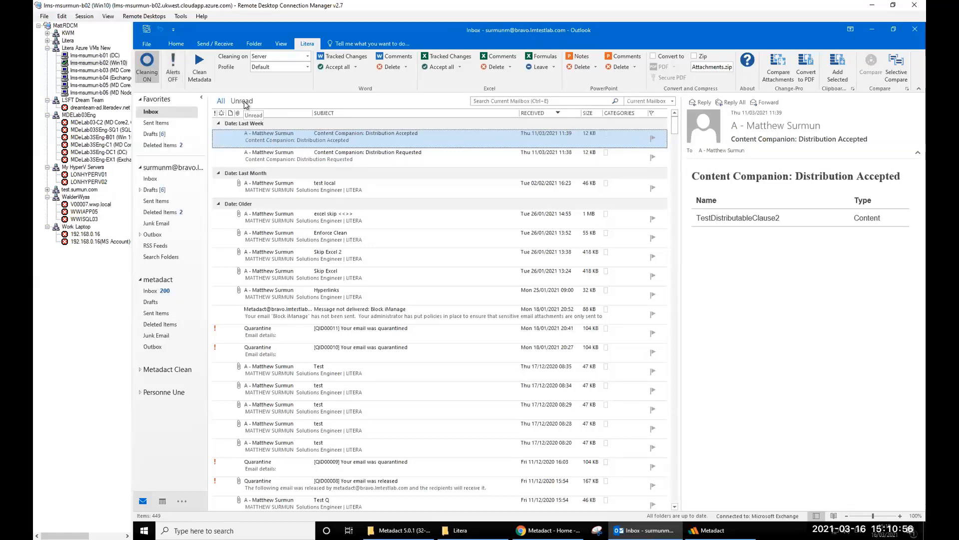
{"action": "left_click", "coordinate": [171, 68]}
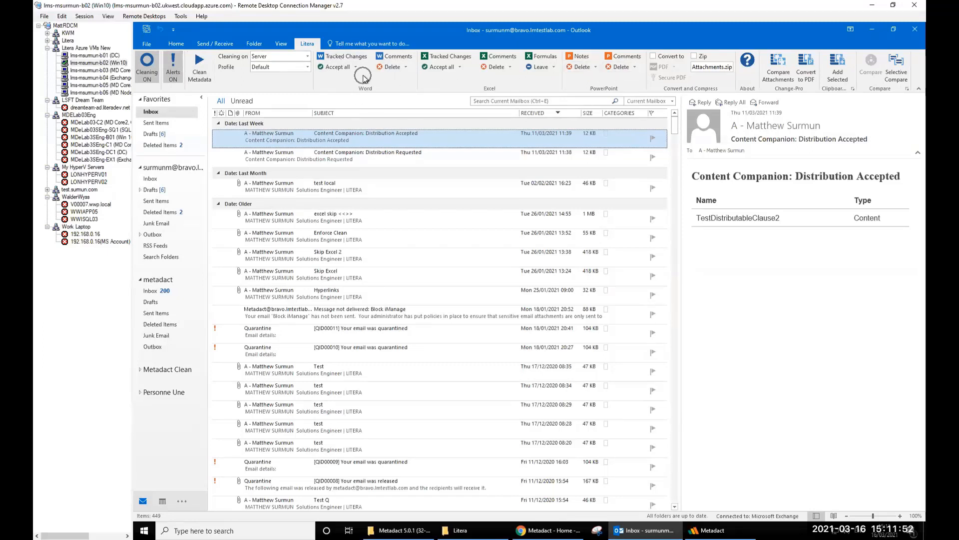
{"action": "key", "text": "ctrl"}
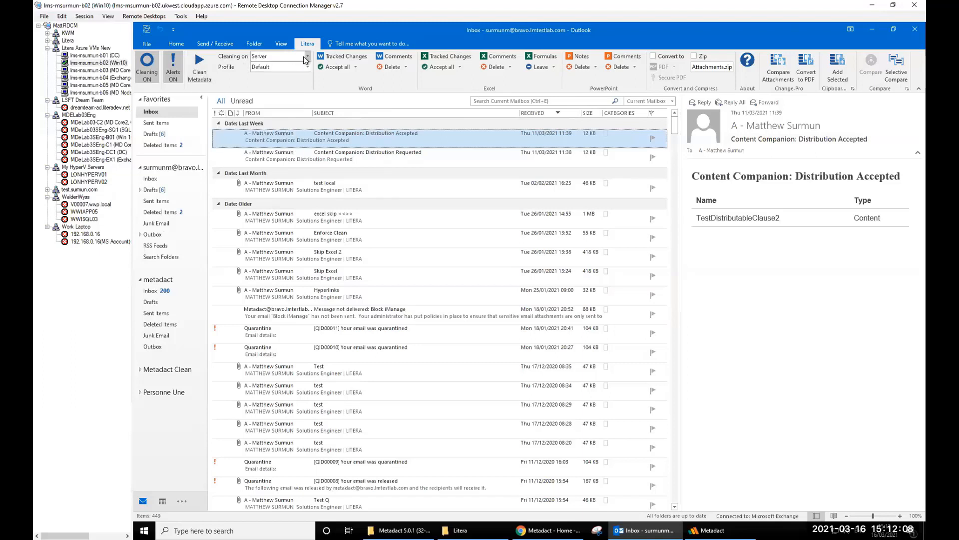
- Set cleaning to run Local instead of Server and keep the Default profile
{"action": "left_click", "coordinate": [268, 66]}
{"action": "left_click", "coordinate": [269, 66]}
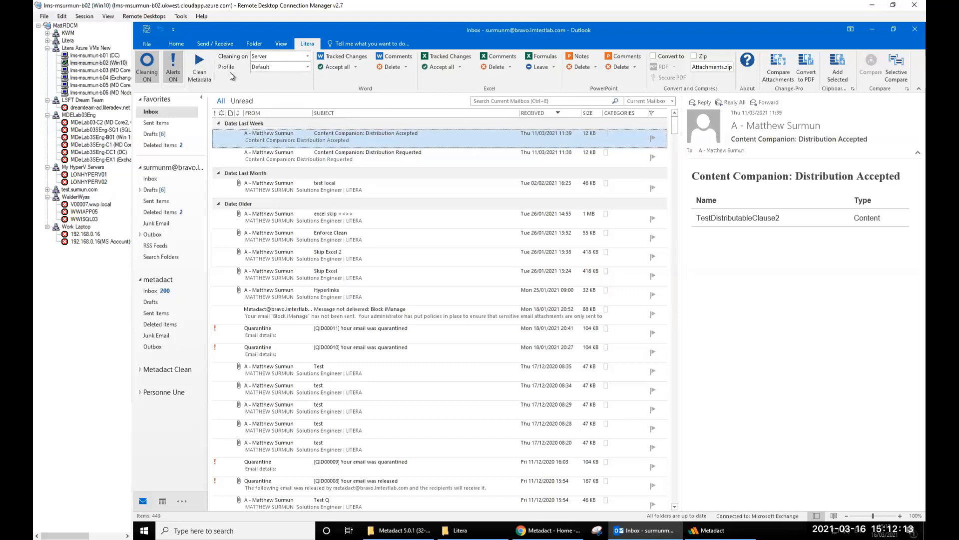
{"action": "left_click", "coordinate": [292, 59]}
{"action": "left_click", "coordinate": [261, 67]}
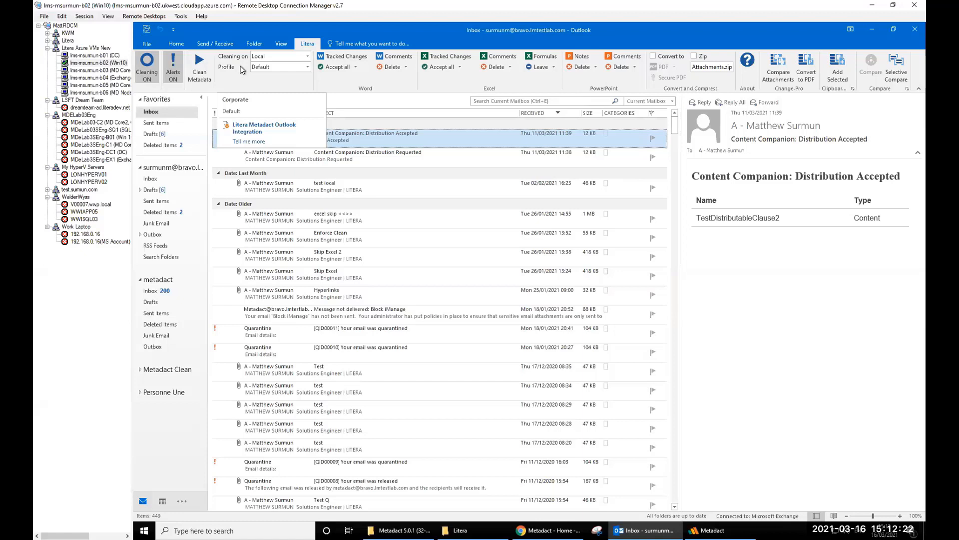
{"action": "left_click", "coordinate": [272, 67]}
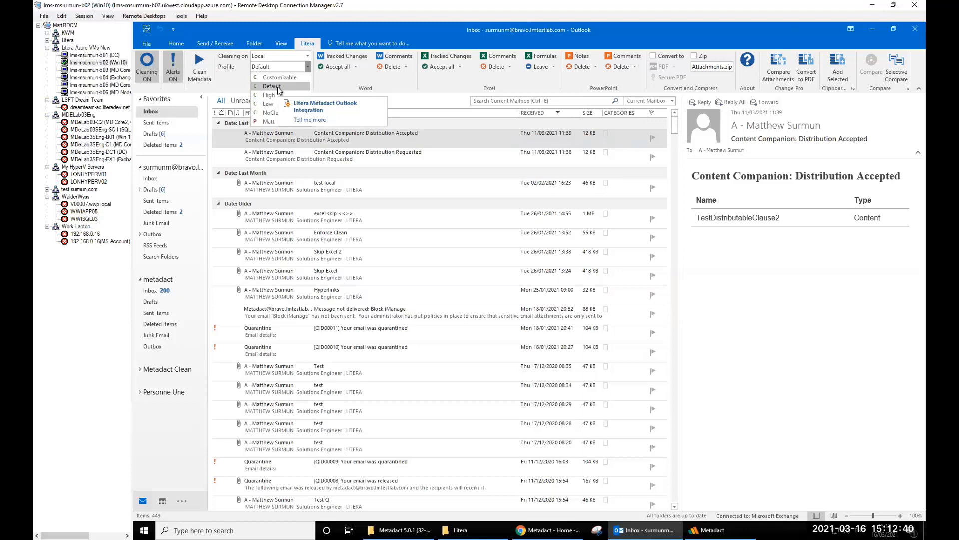
{"action": "left_click", "coordinate": [224, 87]}
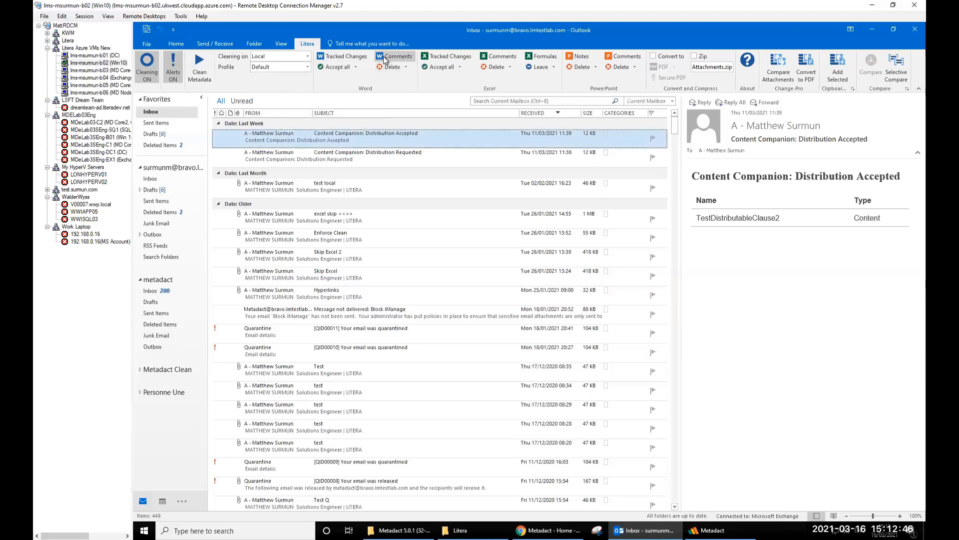
{"action": "left_click", "coordinate": [355, 67]}
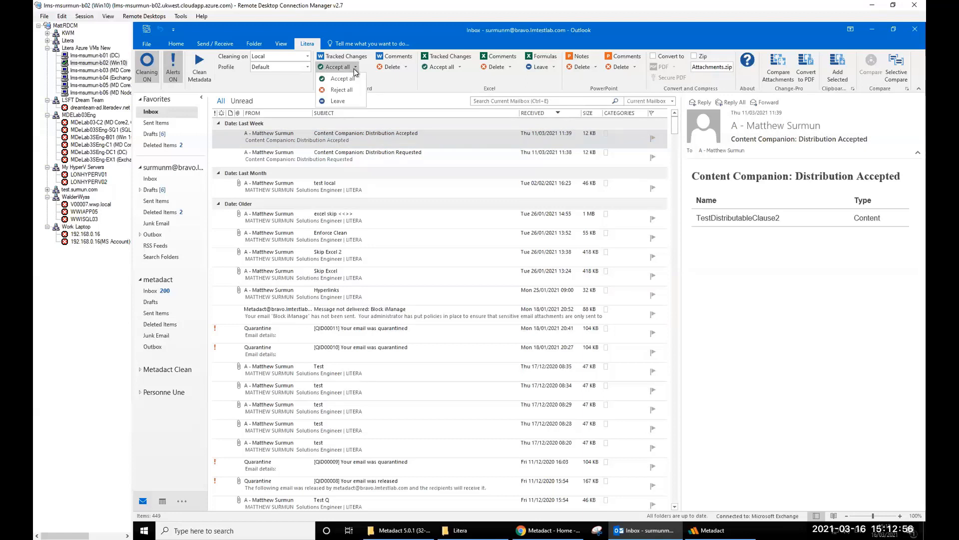
{"action": "left_click", "coordinate": [384, 80]}
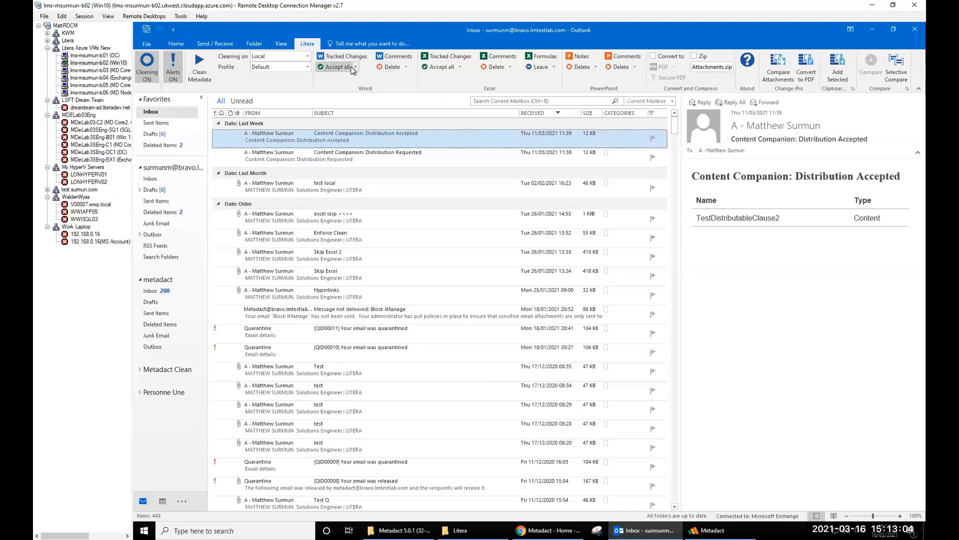
{"action": "left_click", "coordinate": [357, 67]}
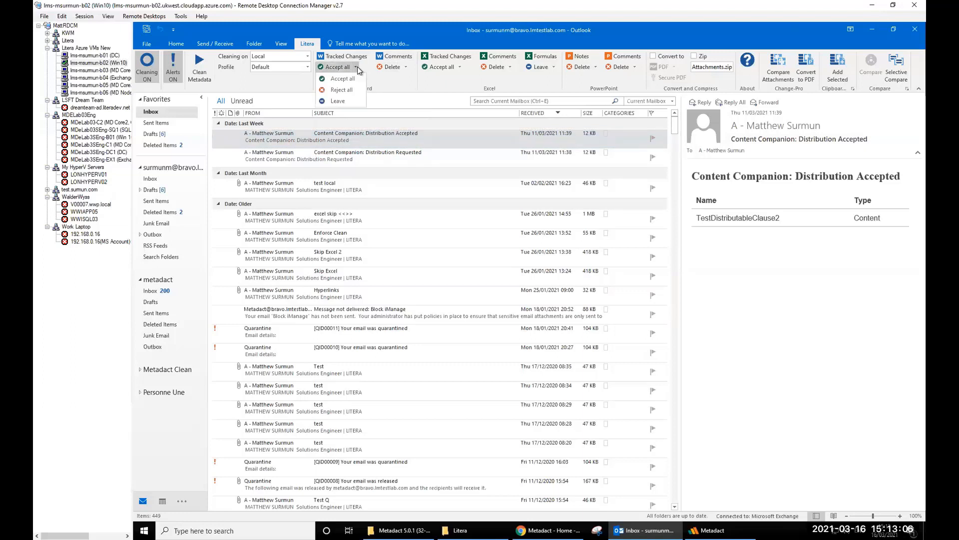
{"action": "left_click", "coordinate": [331, 100]}
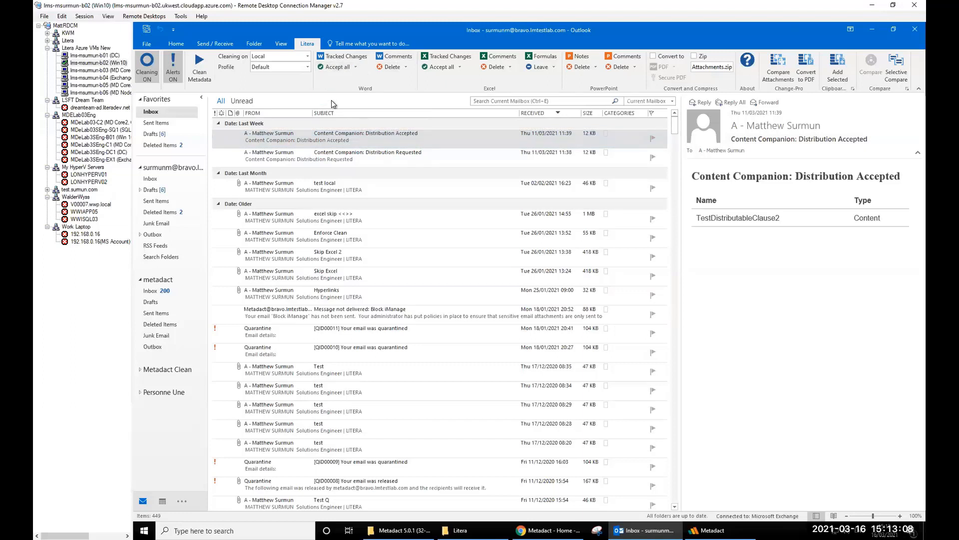
{"action": "left_click", "coordinate": [408, 67]}
{"action": "left_click", "coordinate": [400, 91]}
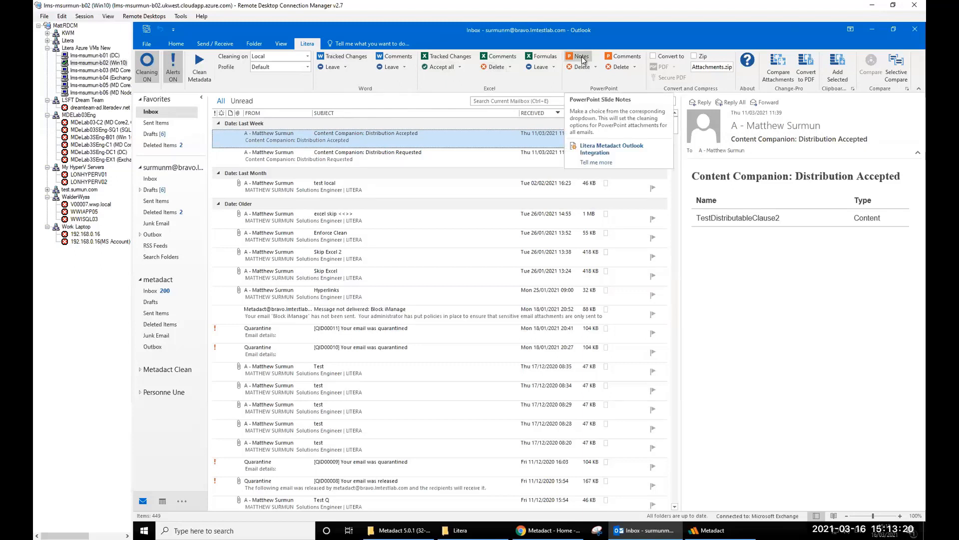
{"action": "left_click", "coordinate": [345, 66]}
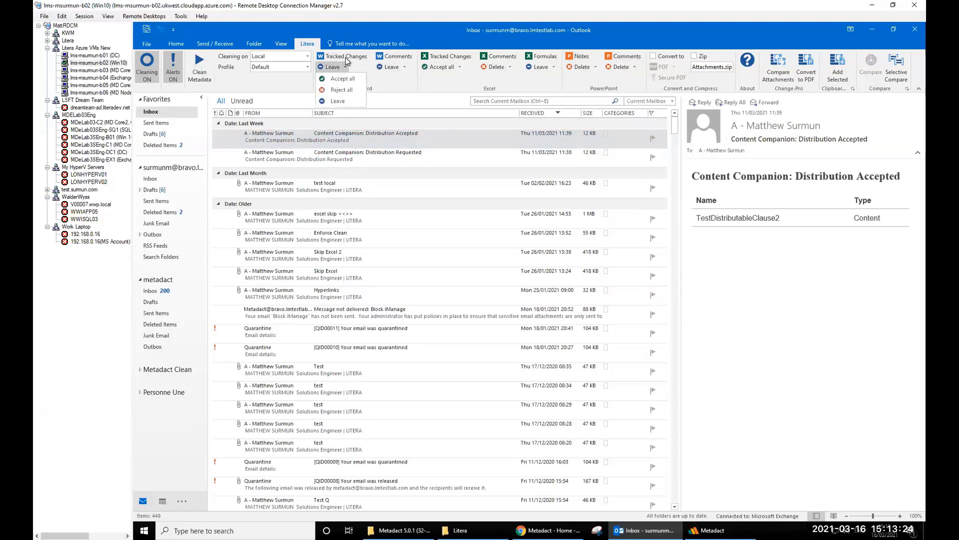
{"action": "left_click", "coordinate": [345, 81]}
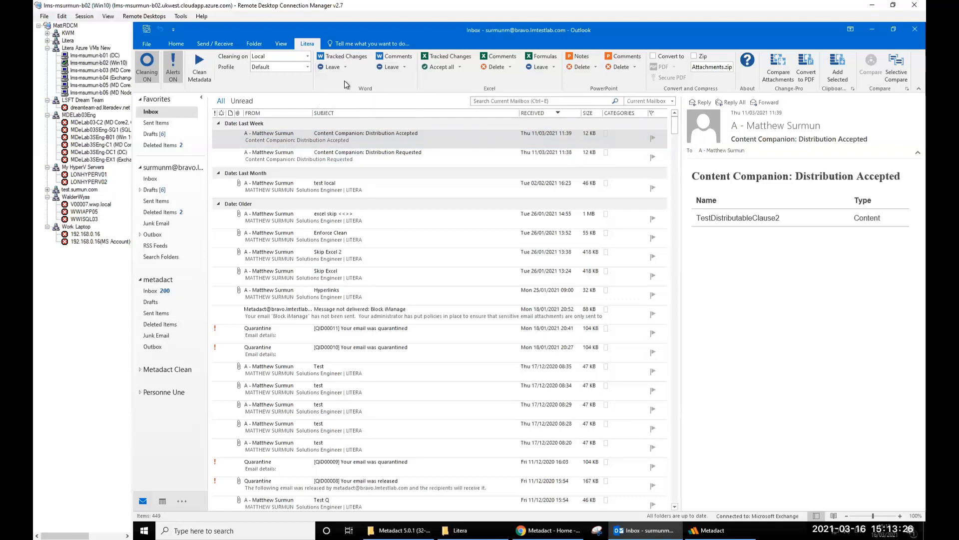
{"action": "left_click", "coordinate": [404, 67]}
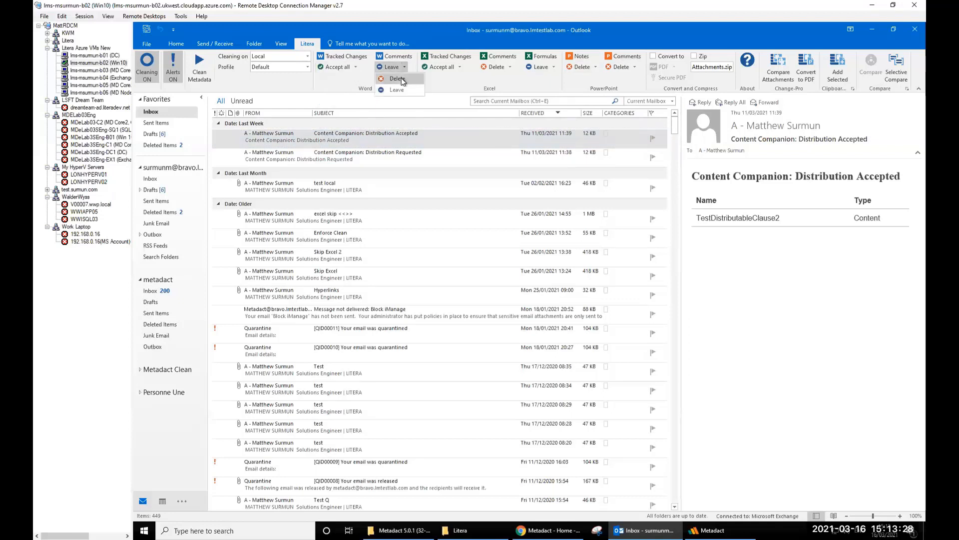
{"action": "left_click", "coordinate": [397, 79]}
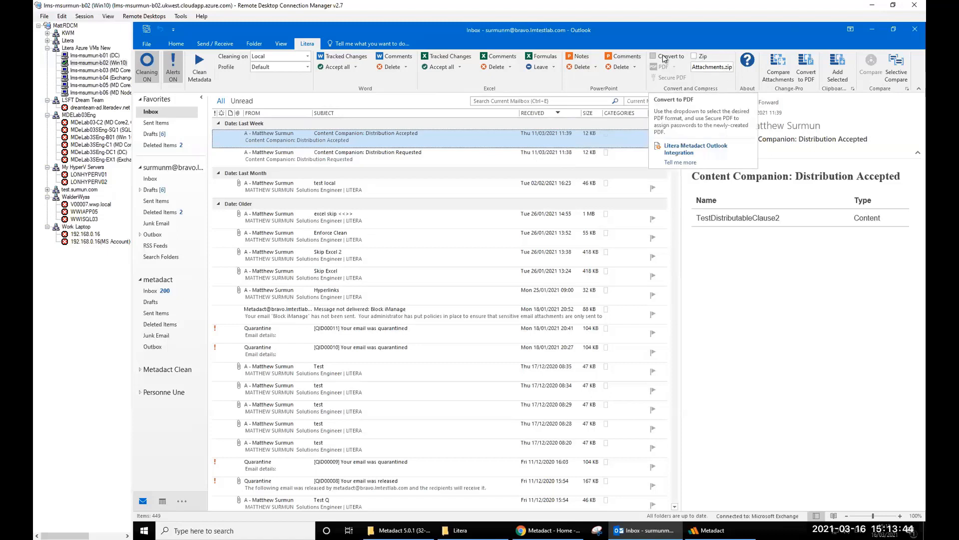
- Try Convert to PDF with plain PDF format, then cancel the PDF security prompt without passwords
{"action": "left_click", "coordinate": [653, 56]}
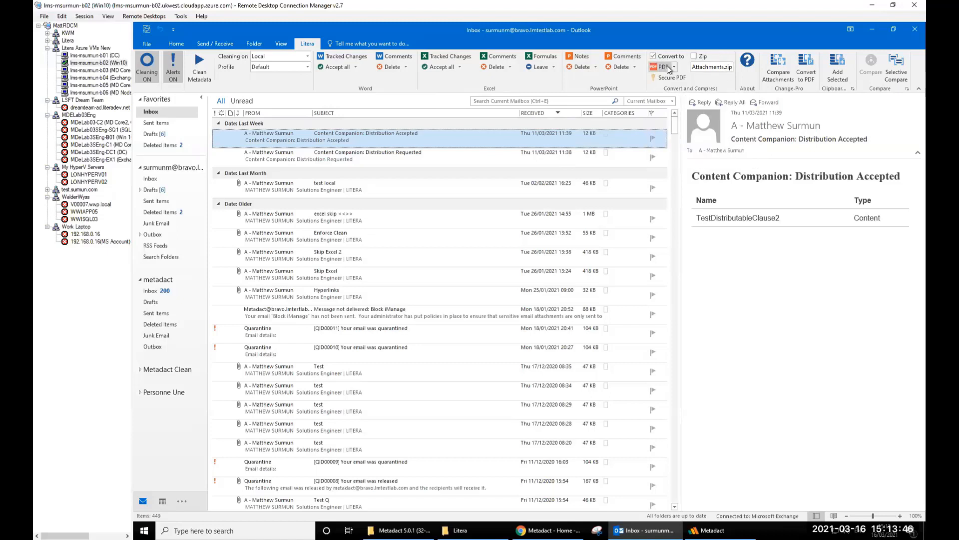
{"action": "left_click", "coordinate": [674, 67]}
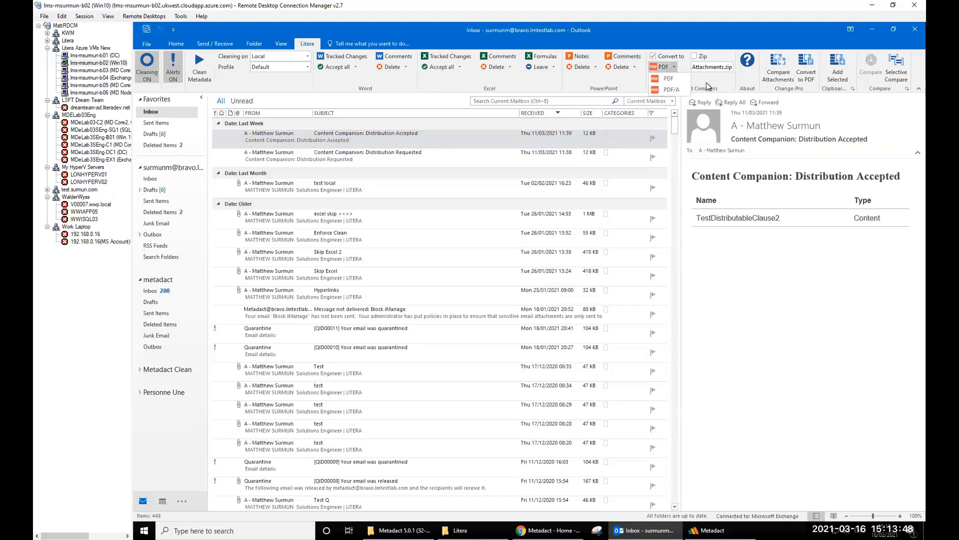
{"action": "left_click", "coordinate": [670, 79]}
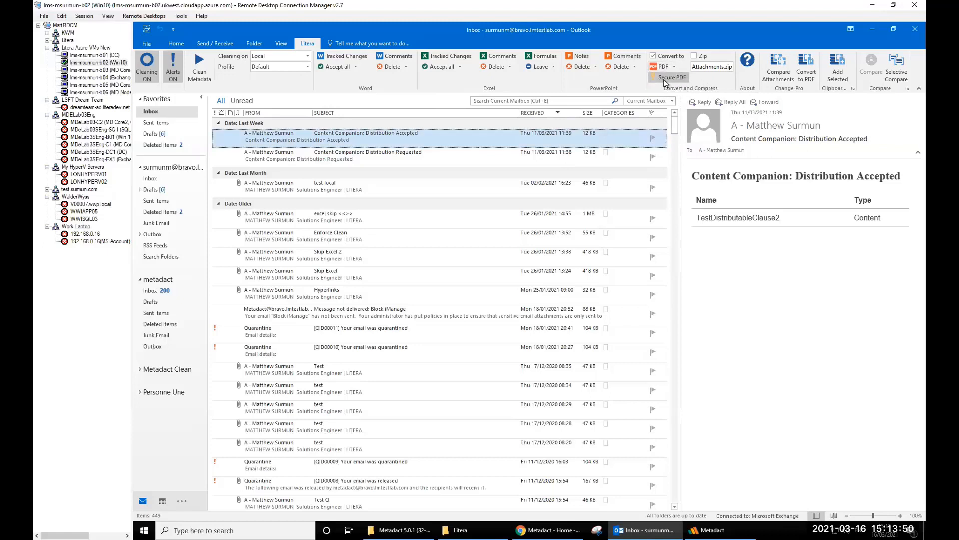
{"action": "left_click", "coordinate": [663, 79]}
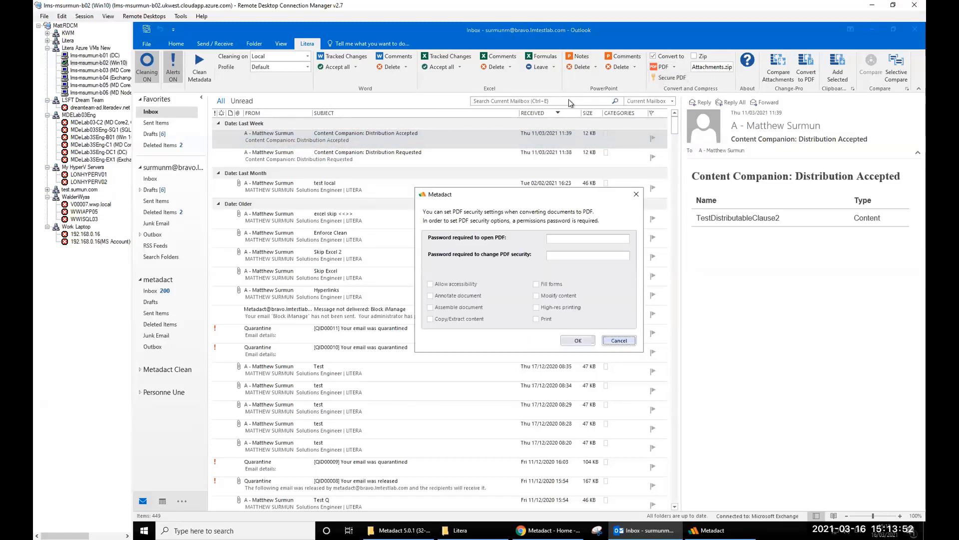
{"action": "left_click", "coordinate": [563, 237]}
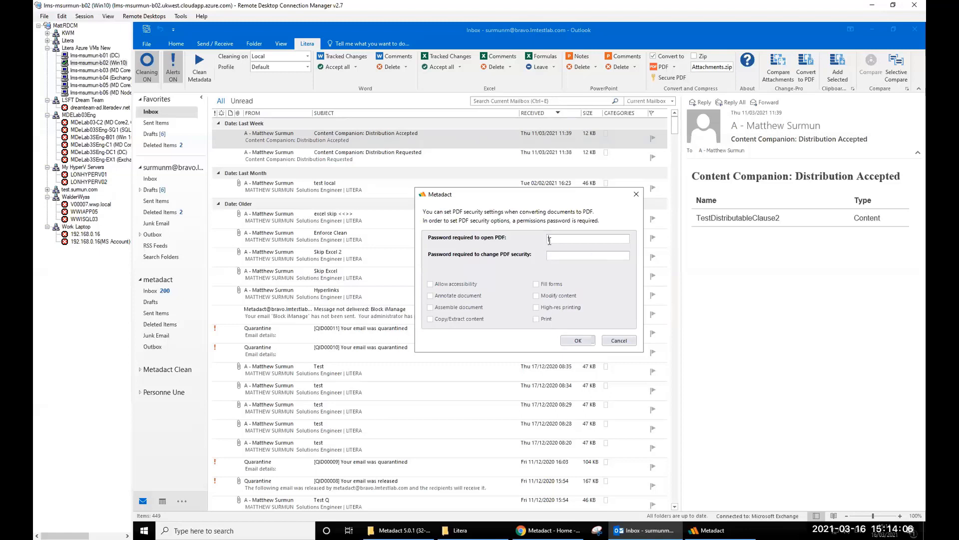
{"action": "left_click", "coordinate": [618, 341]}
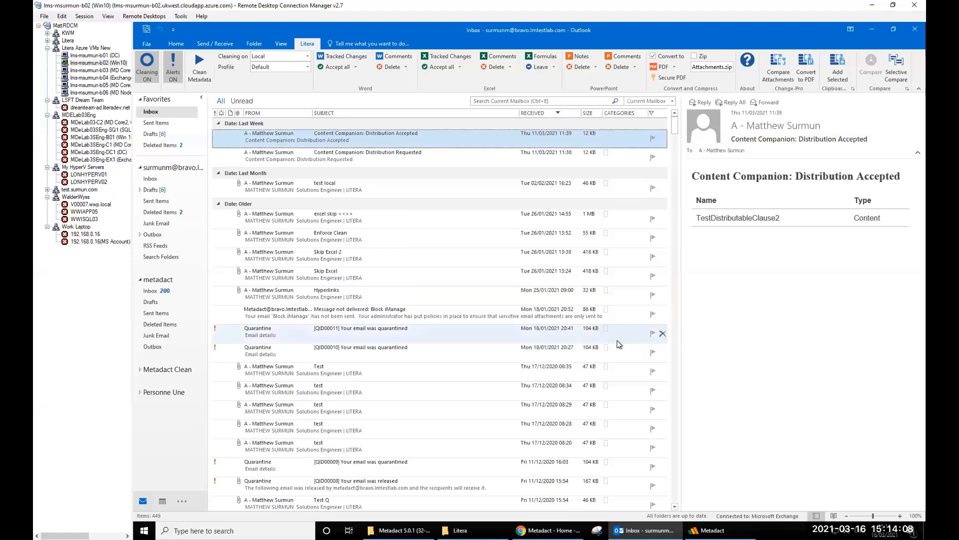
- Turn off Convert to PDF and Zip for outgoing attachments
{"action": "left_click", "coordinate": [653, 56]}
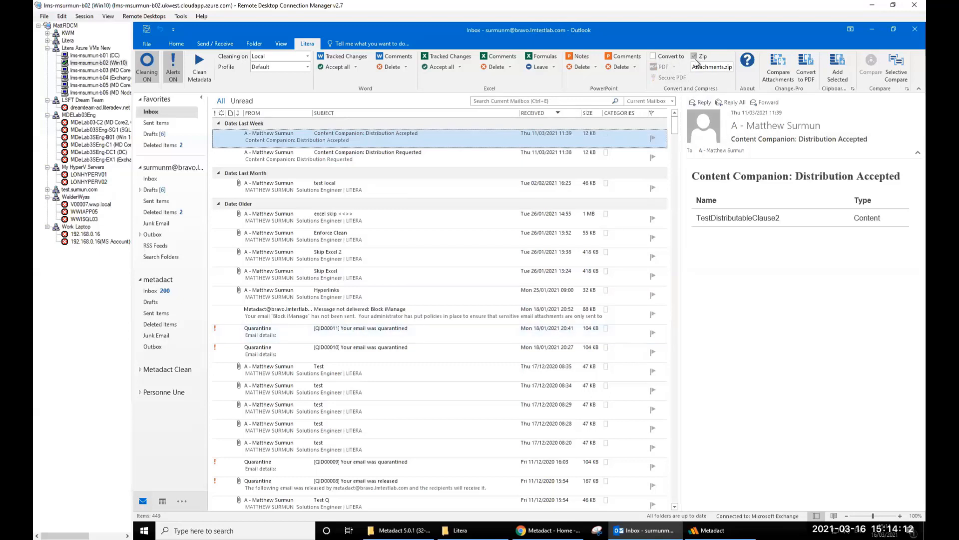
{"action": "left_click_drag", "start_coordinate": [693, 67], "coordinate": [733, 68]}
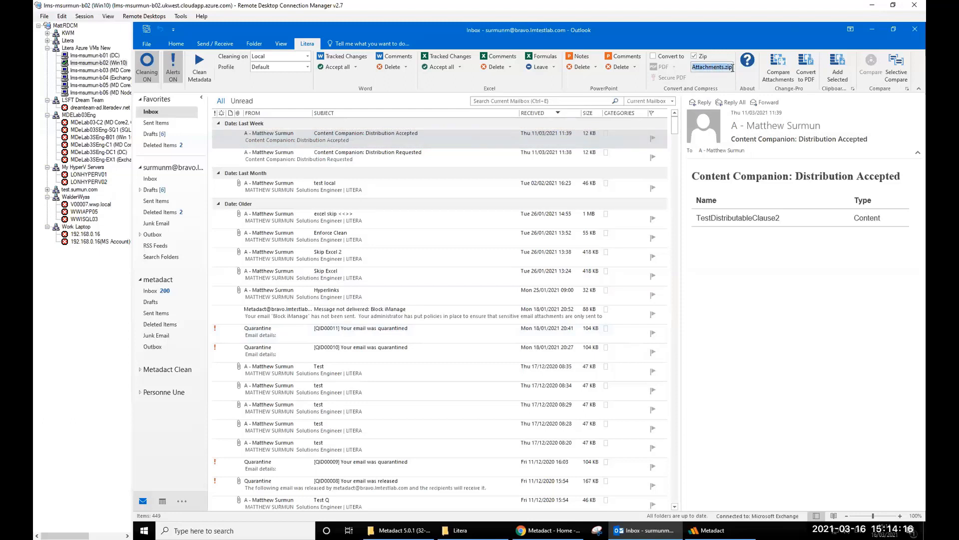
{"action": "left_click", "coordinate": [693, 57]}
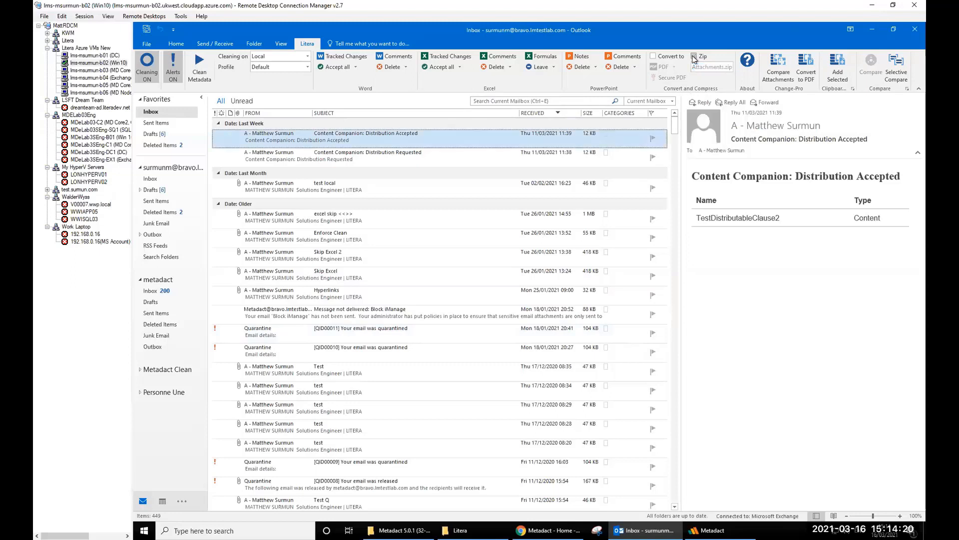
{"action": "left_click", "coordinate": [176, 44]}
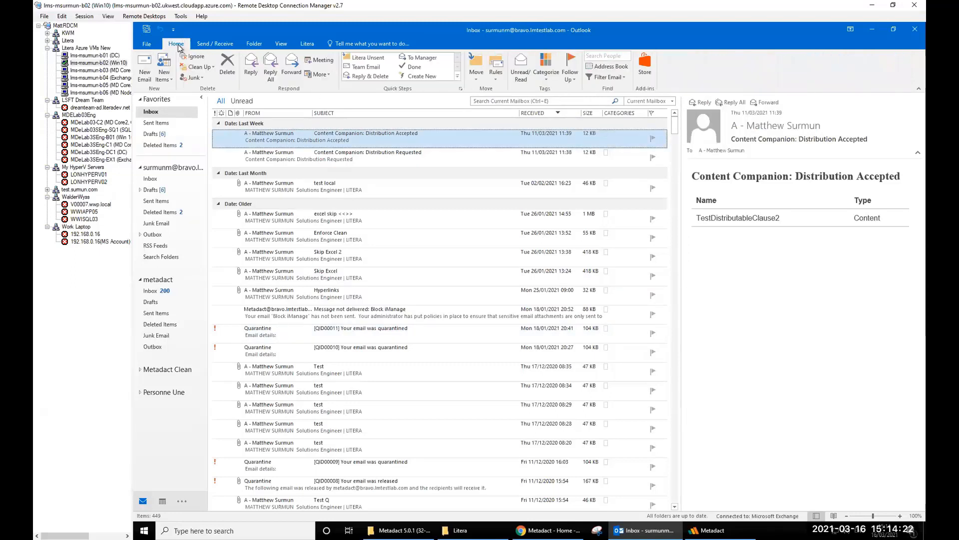
- Open a new untitled email, show its Litera tab with Metadact controls, and maximise it
{"action": "left_click", "coordinate": [145, 69]}
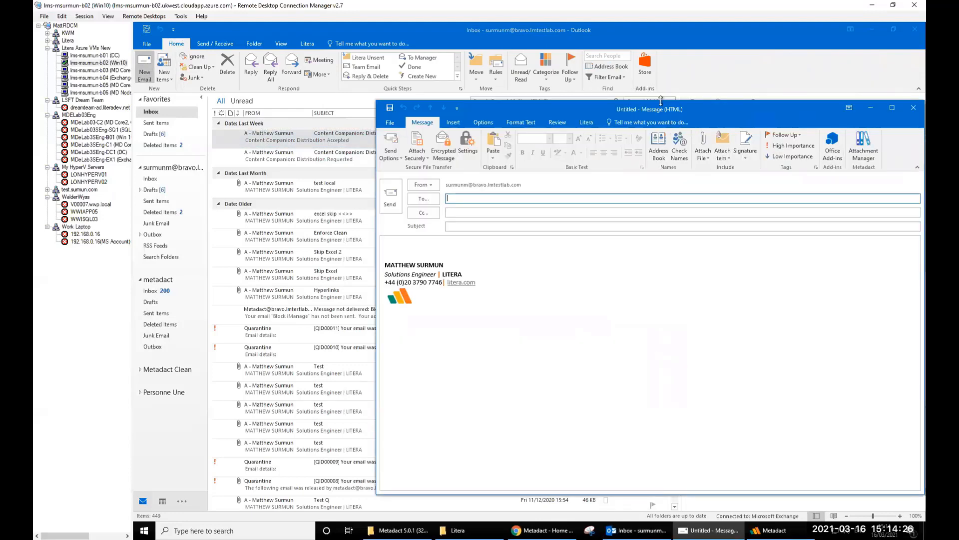
{"action": "left_click_drag", "start_coordinate": [699, 107], "coordinate": [477, 97]}
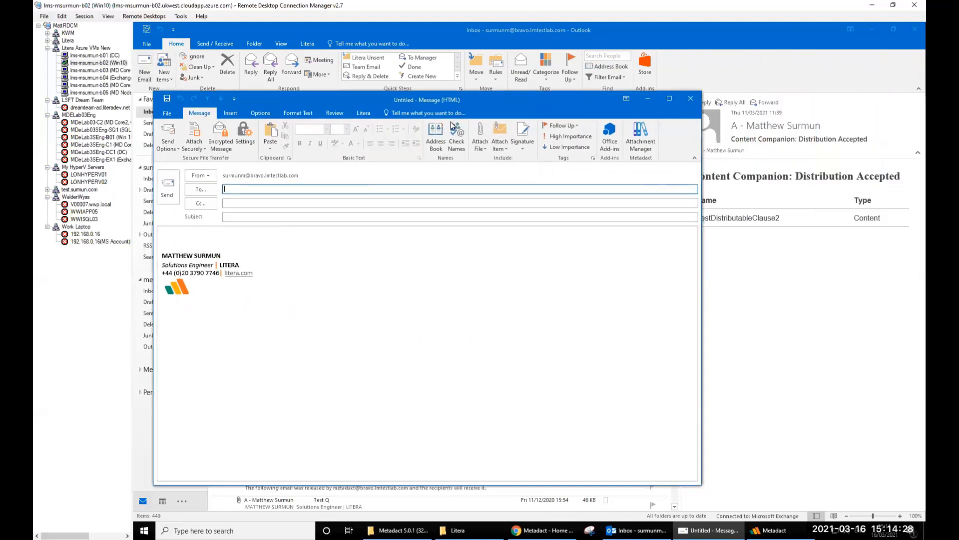
{"action": "left_click", "coordinate": [364, 113]}
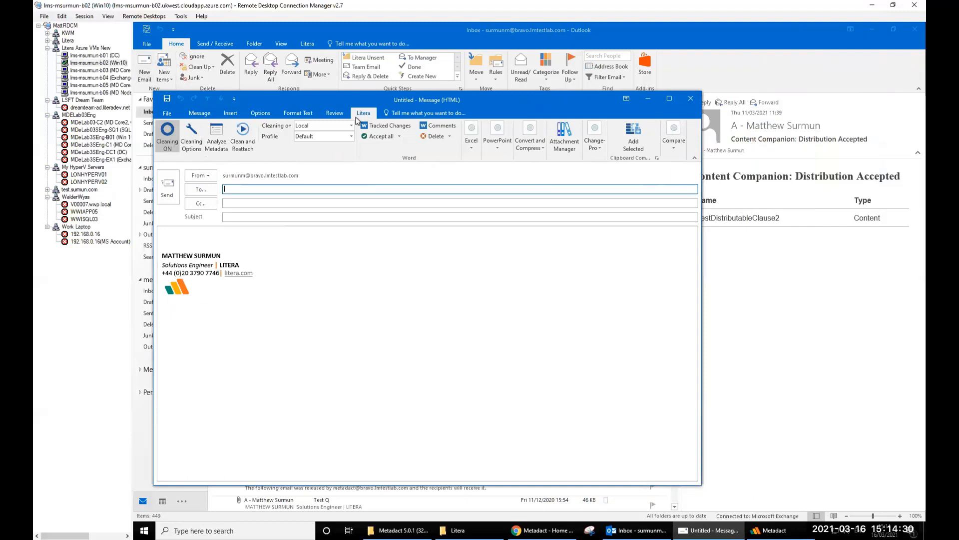
{"action": "left_click", "coordinate": [666, 99]}
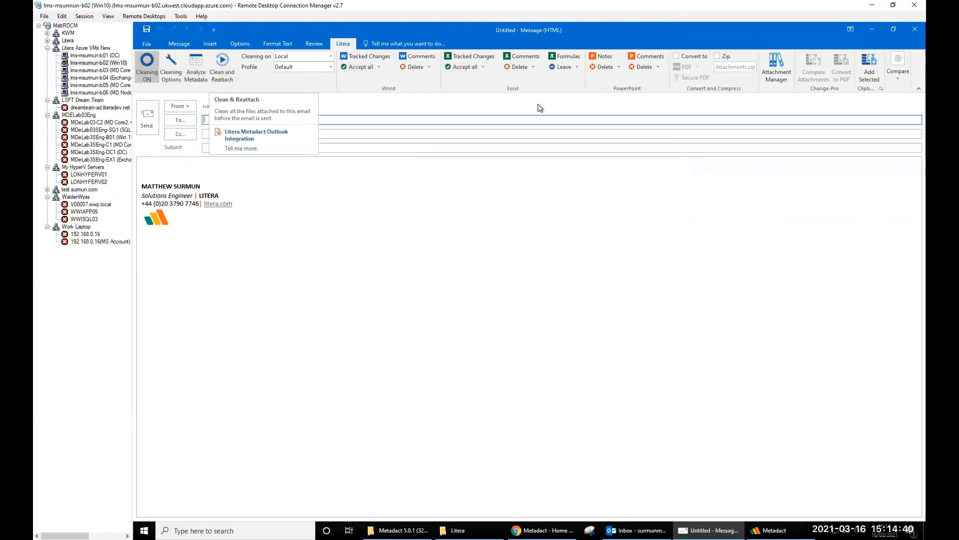
{"action": "left_click", "coordinate": [778, 75]}
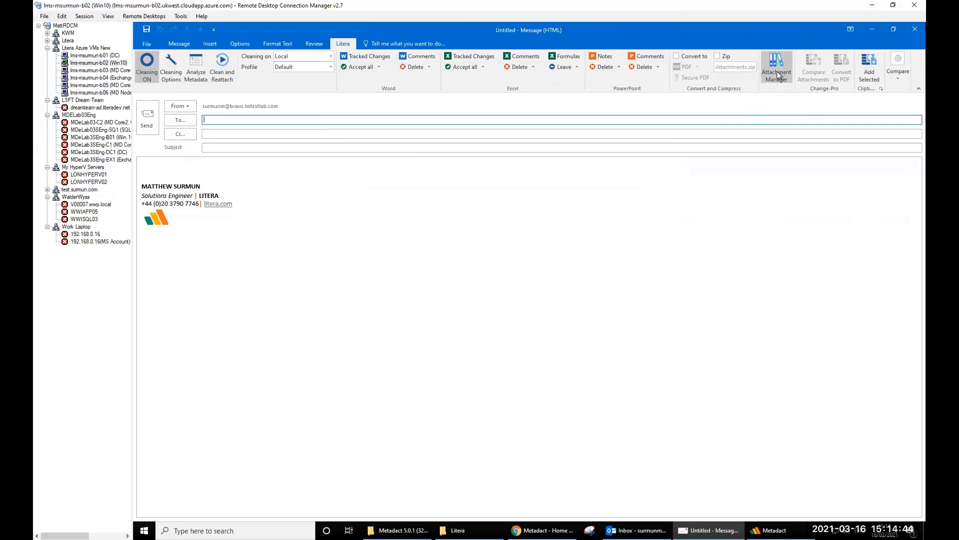
- Attach Track Changes Employment Agreement v.1 - Copy - Copy.docx from the Sample Files folder
{"action": "left_click", "coordinate": [174, 46]}
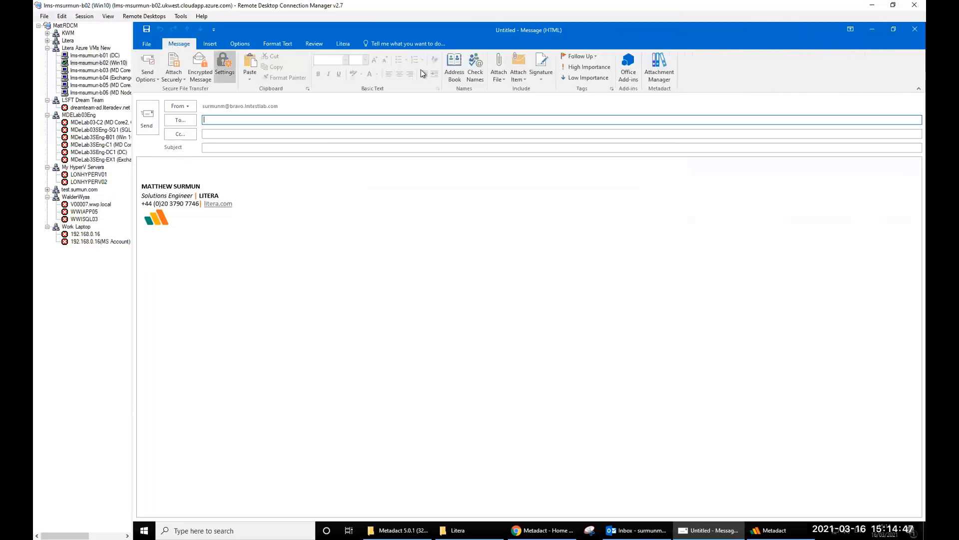
{"action": "left_click", "coordinate": [500, 75]}
{"action": "left_click", "coordinate": [535, 375]}
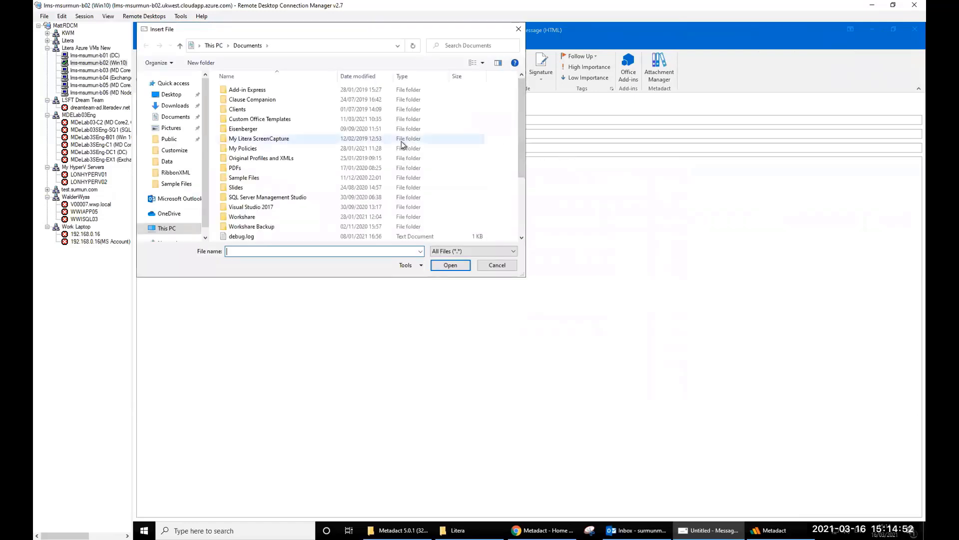
{"action": "left_click", "coordinate": [199, 185]}
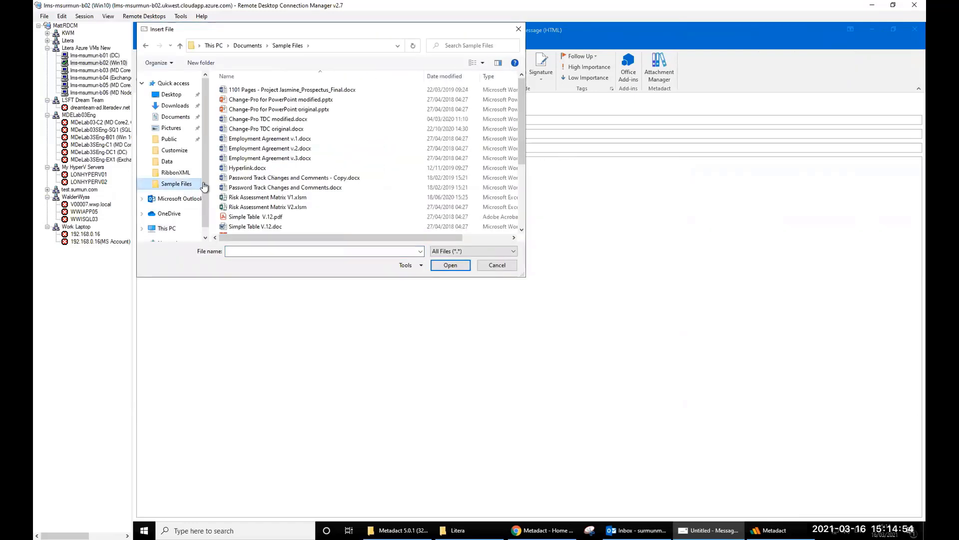
{"action": "scroll", "coordinate": [345, 175], "scroll_direction": "down", "scroll_amount": 4}
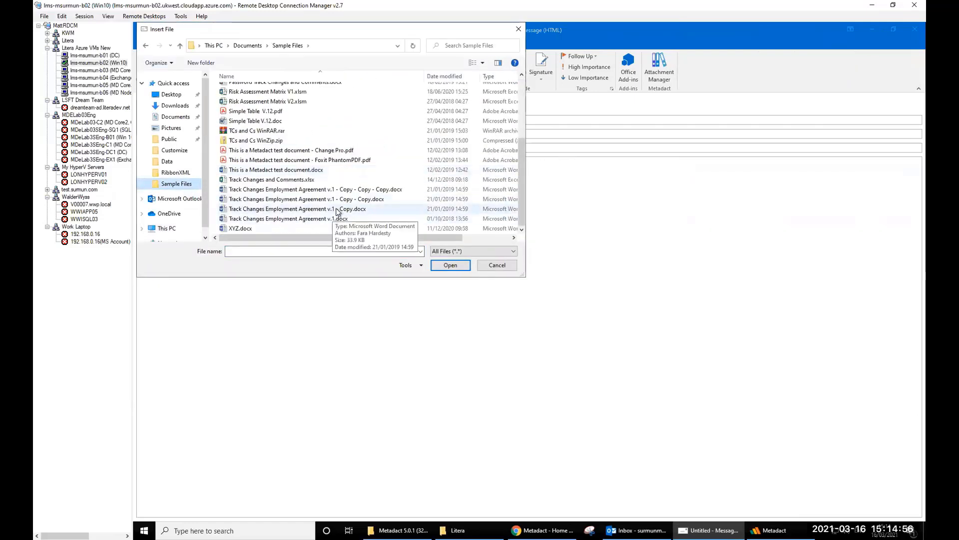
{"action": "double_click", "coordinate": [339, 199]}
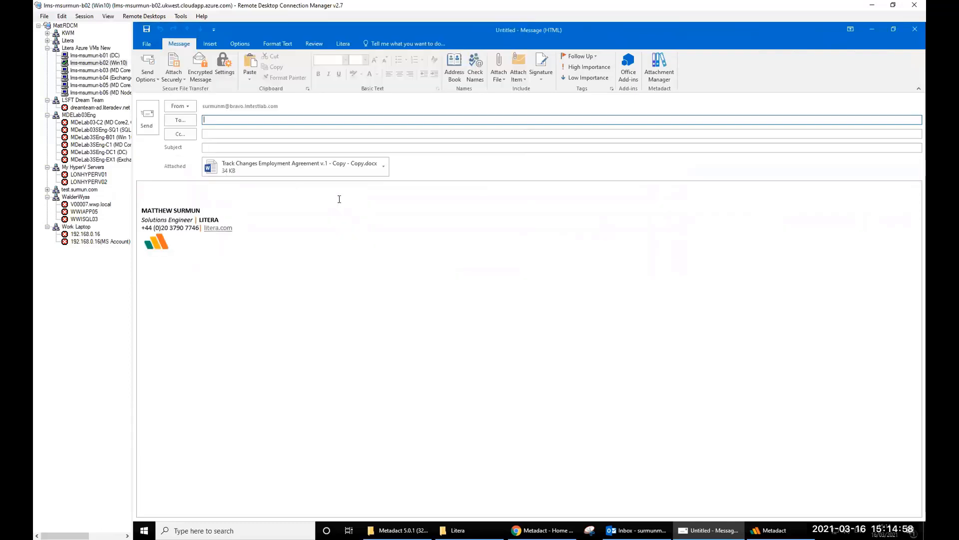
- Attach a second copy of the same agreement file
{"action": "left_click", "coordinate": [501, 74]}
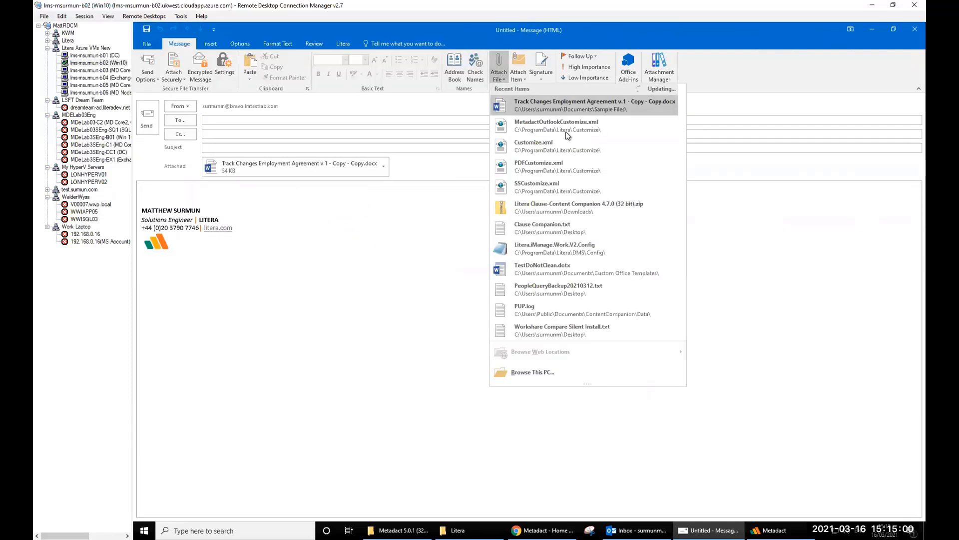
{"action": "left_click", "coordinate": [523, 372]}
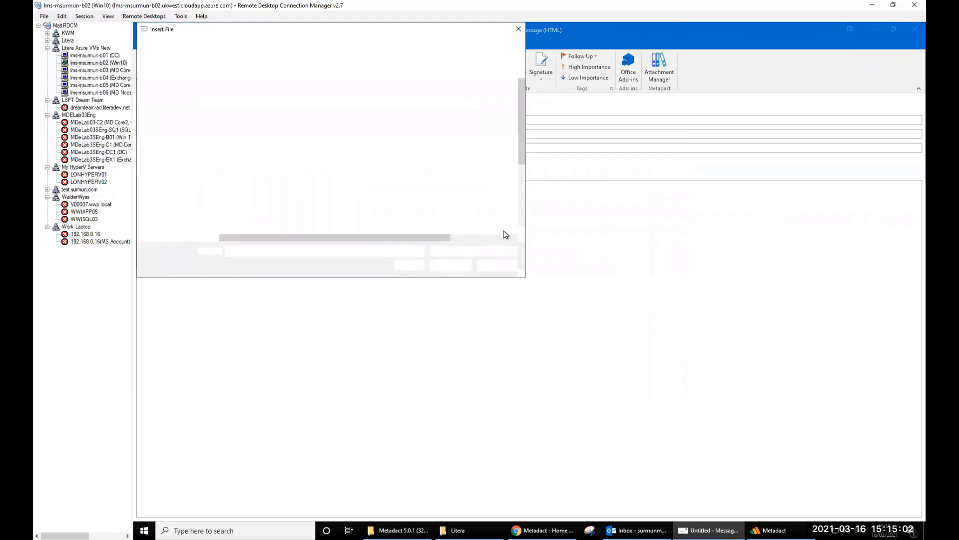
{"action": "scroll", "coordinate": [364, 178], "scroll_direction": "down", "scroll_amount": 5}
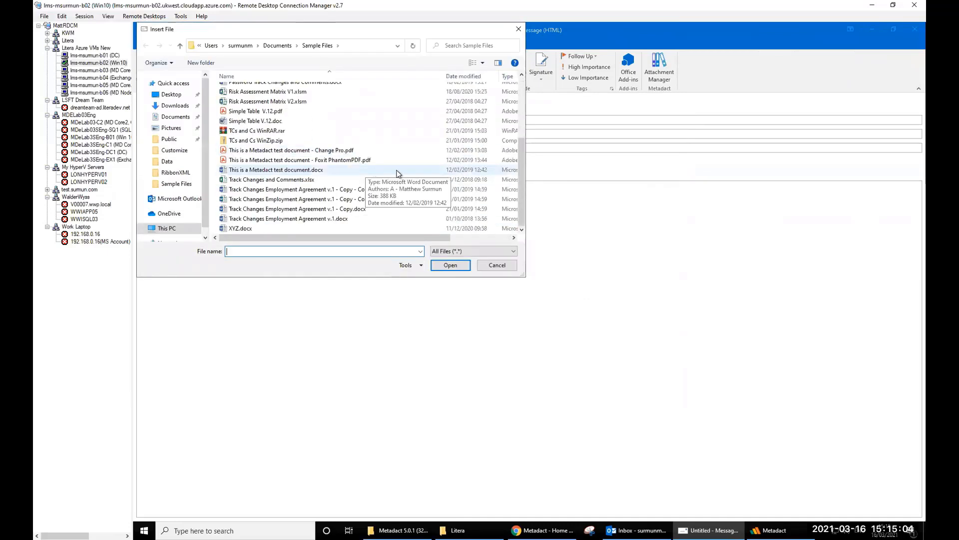
{"action": "double_click", "coordinate": [369, 190]}
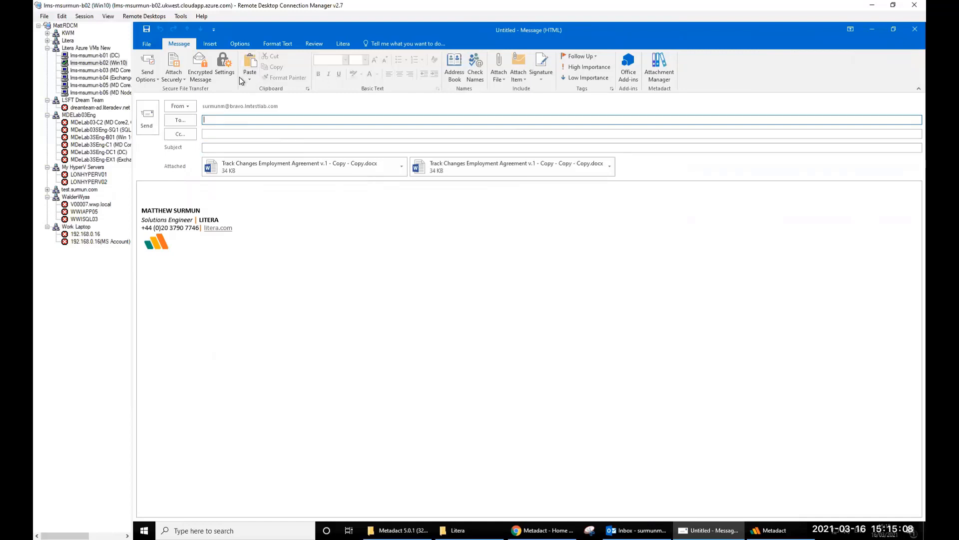
{"action": "left_click", "coordinate": [344, 44]}
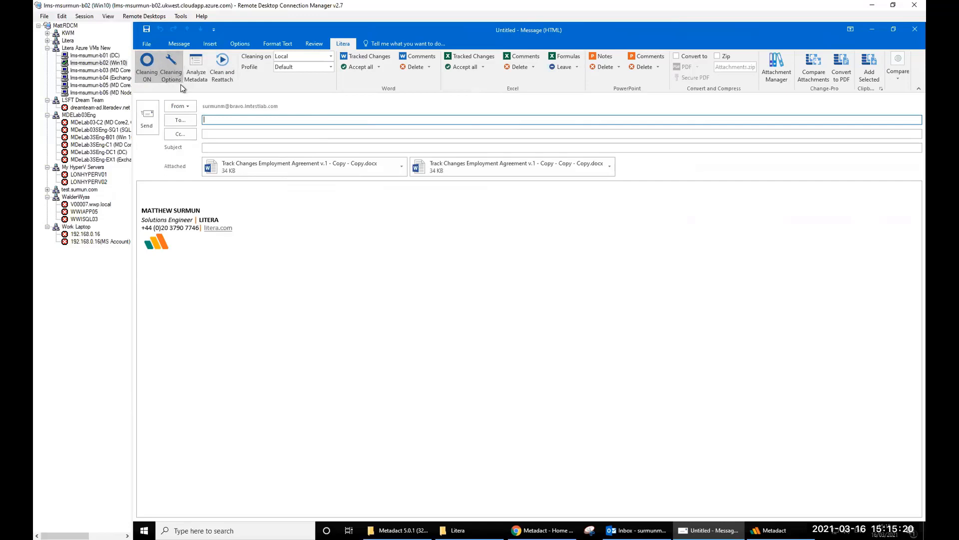
{"action": "left_click", "coordinate": [220, 61]}
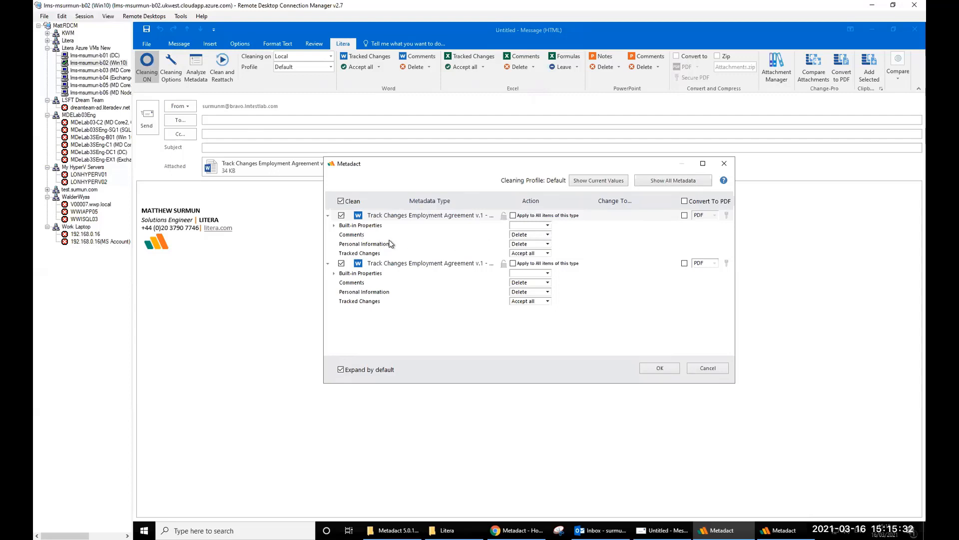
{"action": "left_click", "coordinate": [548, 245]}
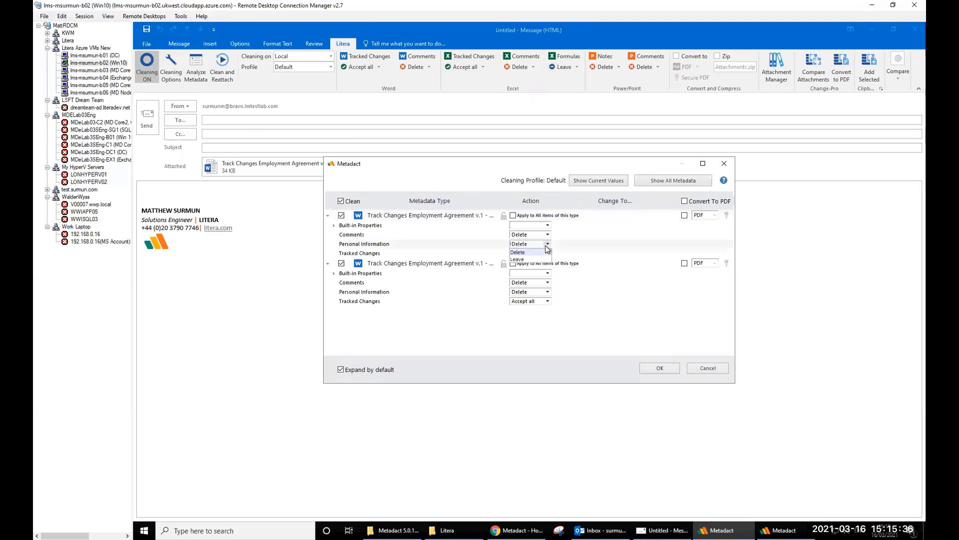
{"action": "left_click", "coordinate": [520, 259]}
{"action": "left_click", "coordinate": [535, 244]}
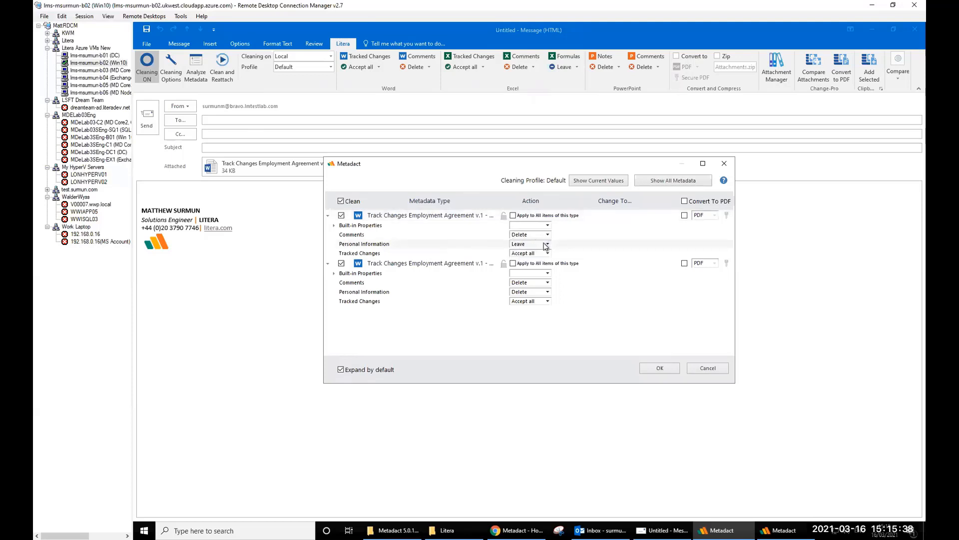
{"action": "left_click", "coordinate": [520, 252]}
{"action": "left_click", "coordinate": [704, 369]}
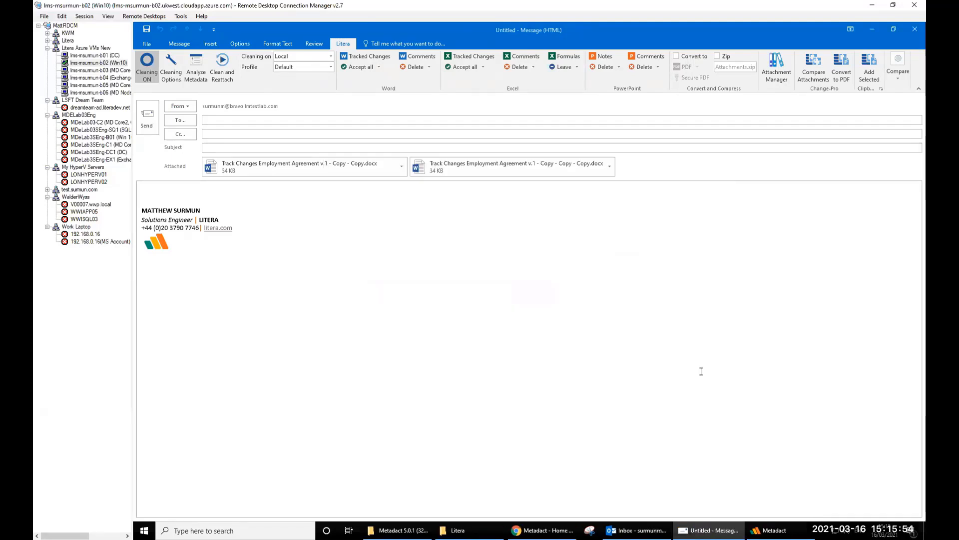
- Analyse the attachments' metadata and expand the first Word document's report, glancing at processing statistics
{"action": "left_click", "coordinate": [191, 65]}
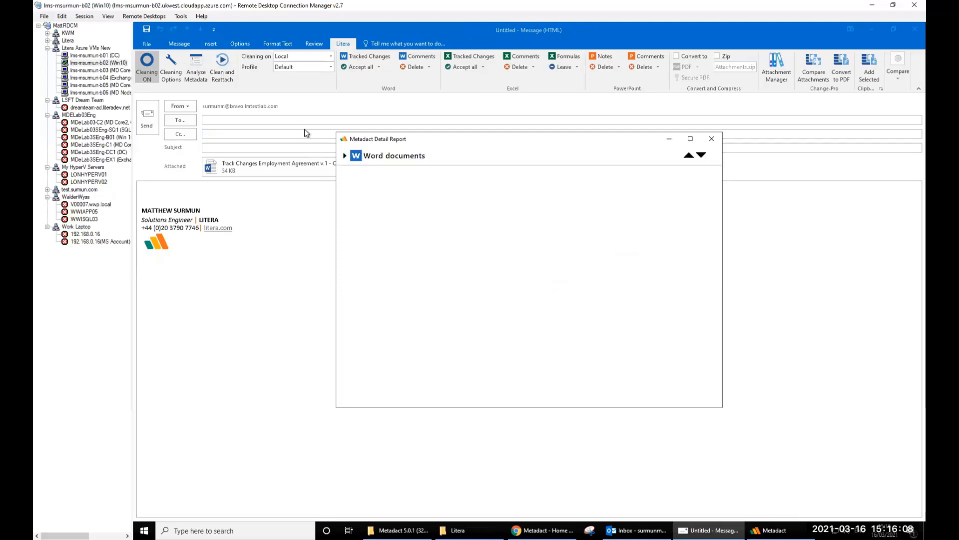
{"action": "left_click", "coordinate": [346, 156]}
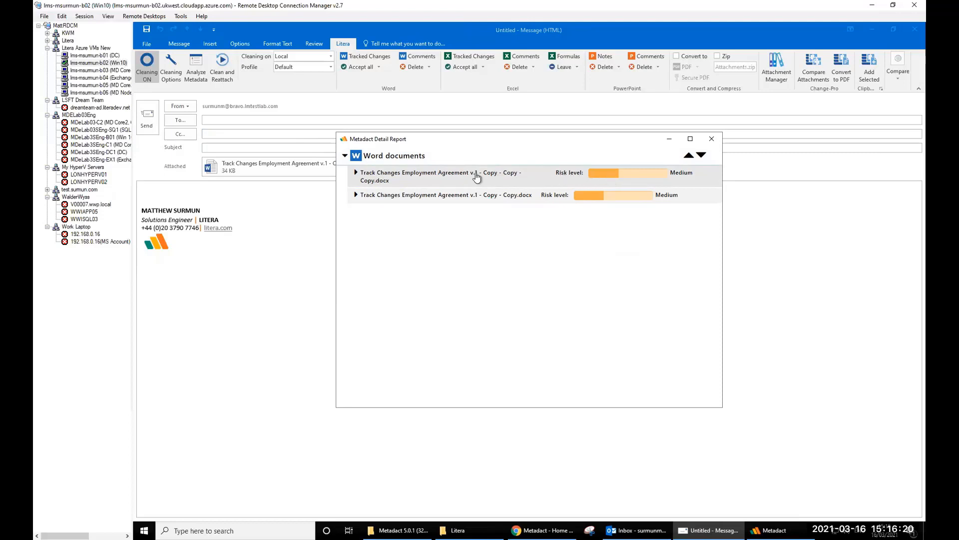
{"action": "left_click", "coordinate": [356, 173]}
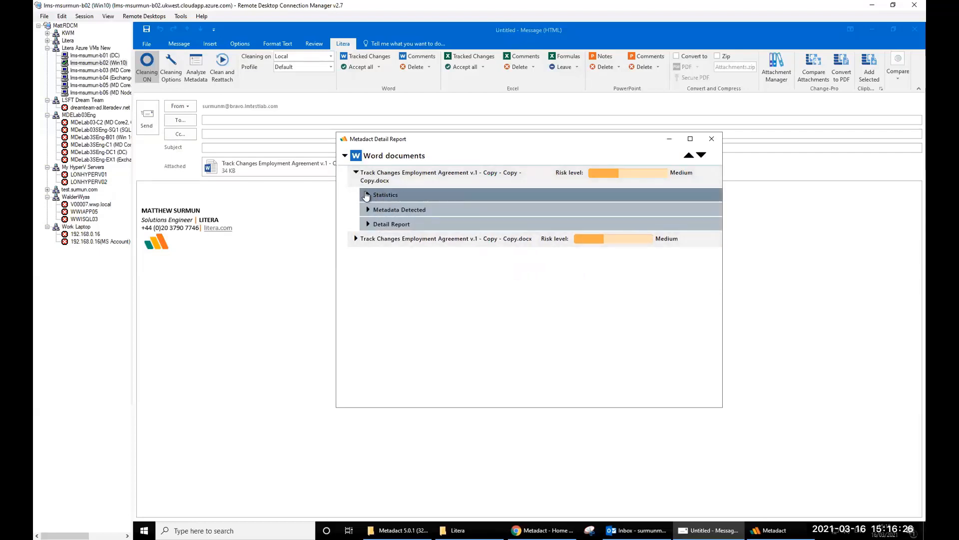
{"action": "left_click", "coordinate": [407, 197]}
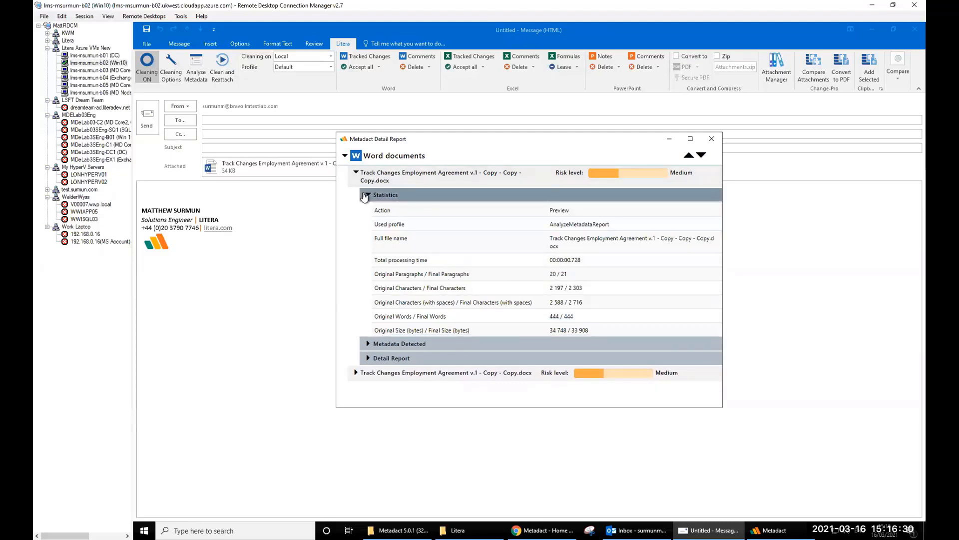
{"action": "left_click", "coordinate": [366, 194]}
- Review the first document's Metadata Detected counts (7 tracked changes, 1 comment), then collapse them
{"action": "left_click", "coordinate": [368, 210]}
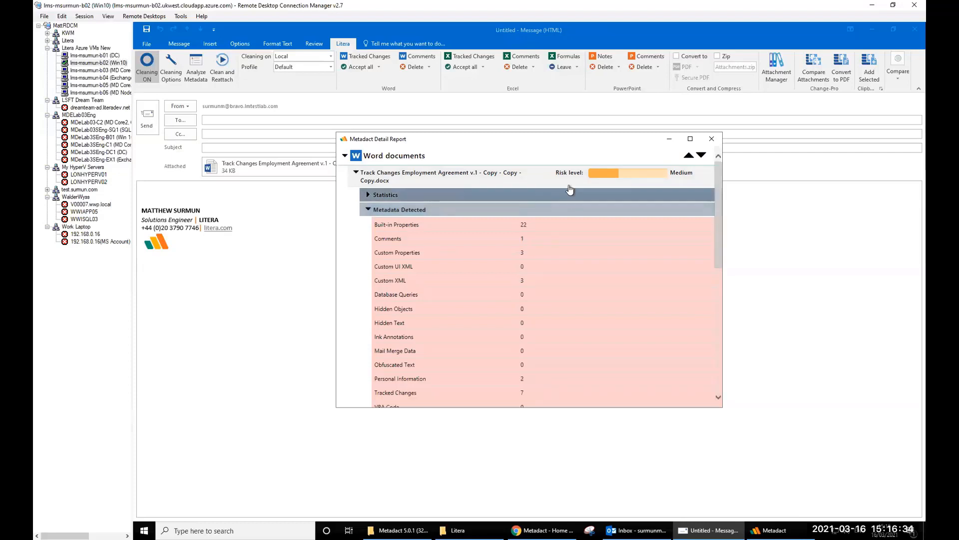
{"action": "scroll", "coordinate": [589, 262], "scroll_direction": "down", "scroll_amount": 3}
{"action": "scroll", "coordinate": [588, 261], "scroll_direction": "down", "scroll_amount": 2}
{"action": "scroll", "coordinate": [588, 260], "scroll_direction": "up", "scroll_amount": 2}
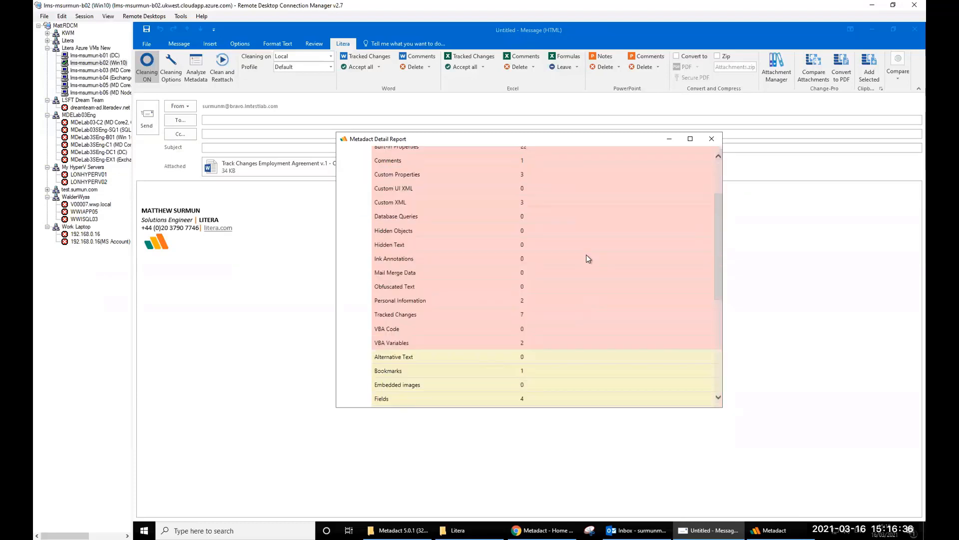
{"action": "scroll", "coordinate": [589, 259], "scroll_direction": "down", "scroll_amount": 6}
{"action": "scroll", "coordinate": [586, 254], "scroll_direction": "down", "scroll_amount": 2}
{"action": "scroll", "coordinate": [586, 254], "scroll_direction": "up", "scroll_amount": 9}
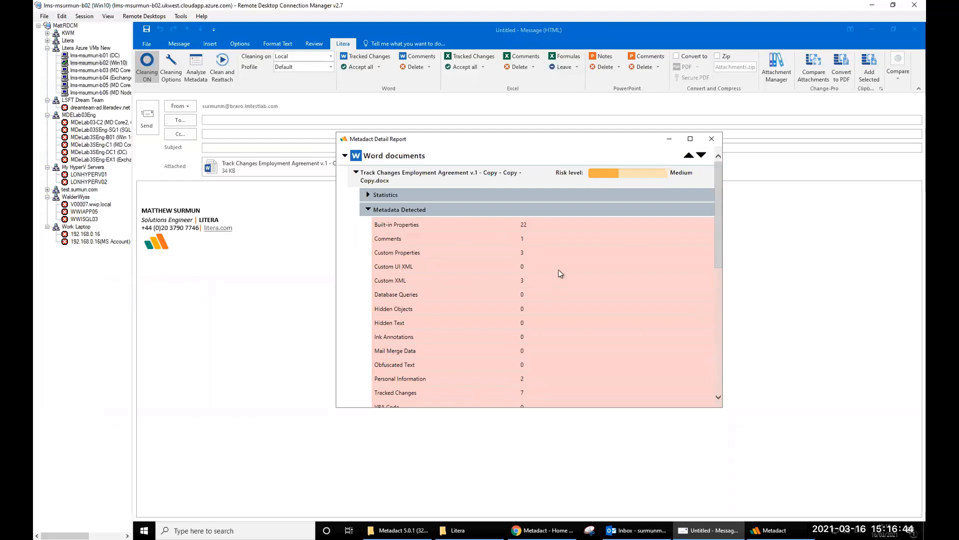
{"action": "left_click", "coordinate": [370, 210]}
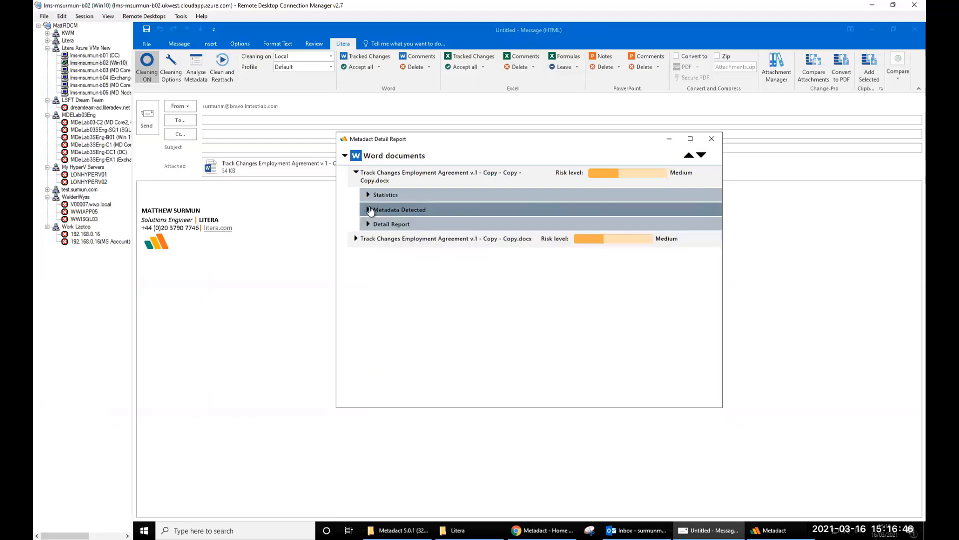
- Expand the Detail Report and view the document's built-in properties and its comment
{"action": "left_click", "coordinate": [370, 224]}
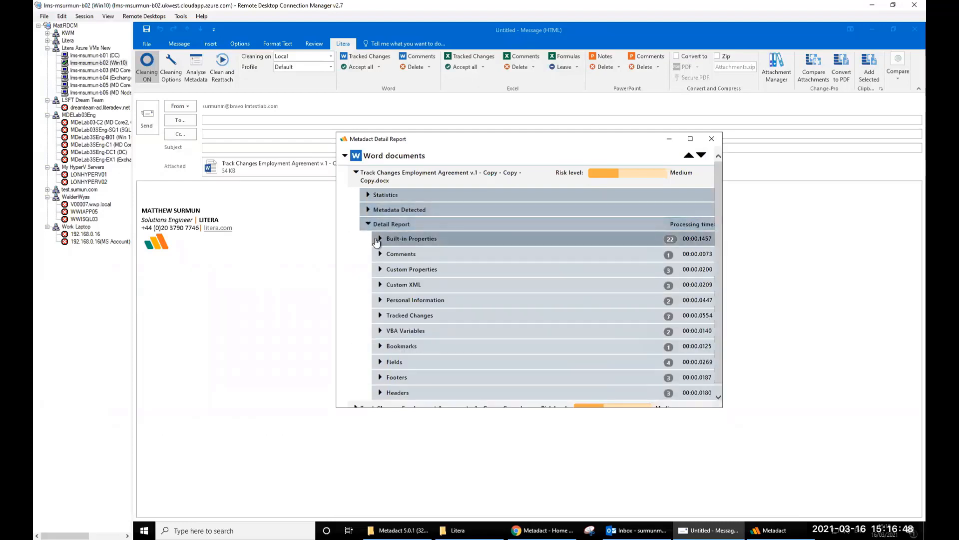
{"action": "left_click", "coordinate": [378, 239]}
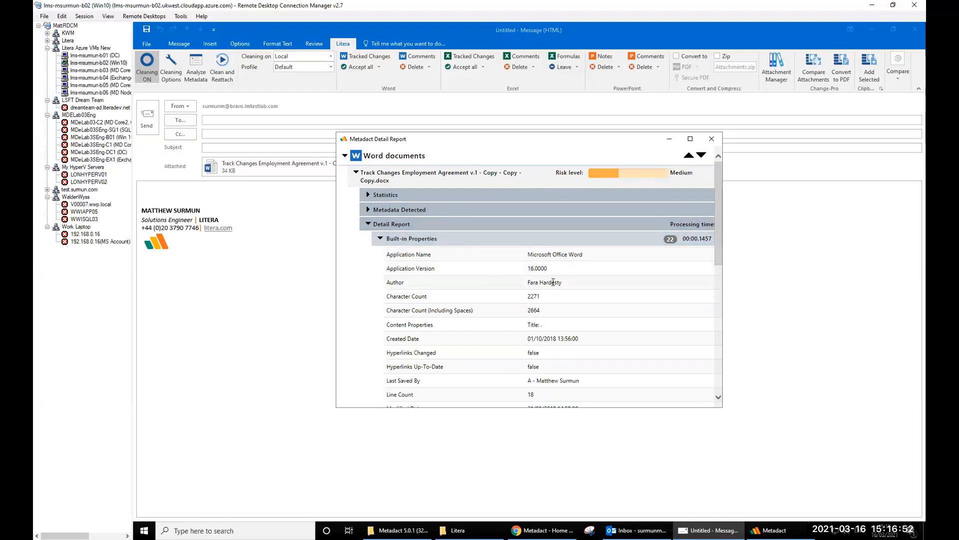
{"action": "left_click", "coordinate": [380, 240]}
{"action": "left_click", "coordinate": [380, 253]}
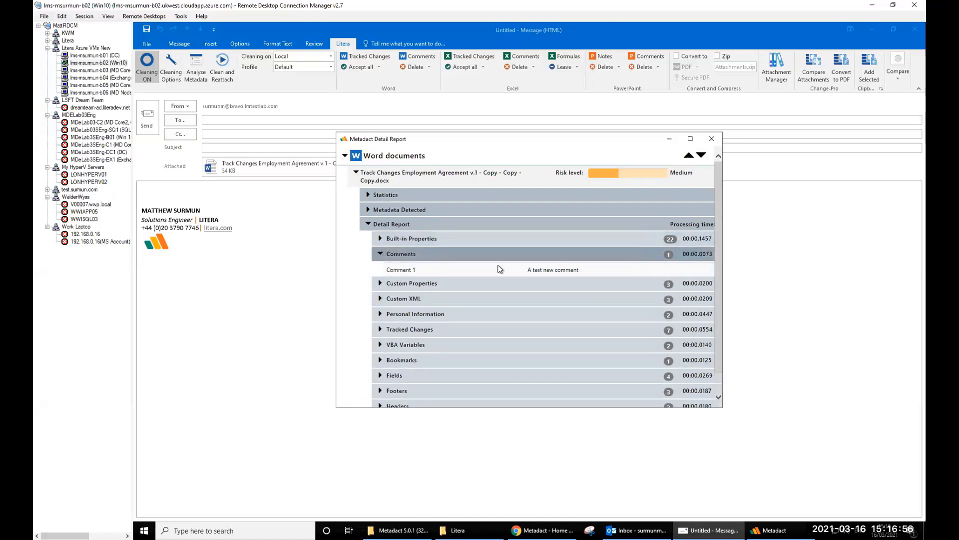
{"action": "left_click", "coordinate": [380, 254]}
- List the seven tracked changes, collapse them, and close the Detail Report
{"action": "left_click", "coordinate": [399, 315]}
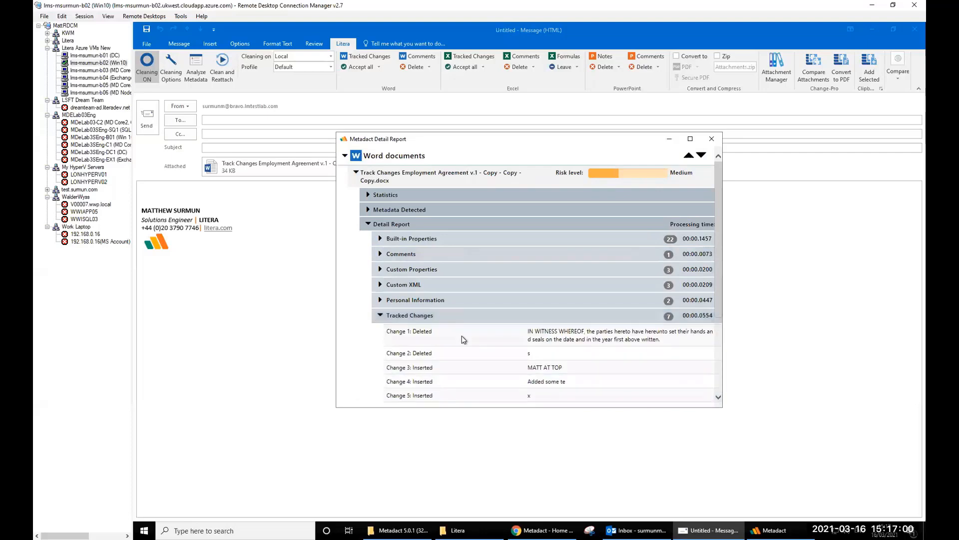
{"action": "scroll", "coordinate": [464, 336], "scroll_direction": "down", "scroll_amount": 5}
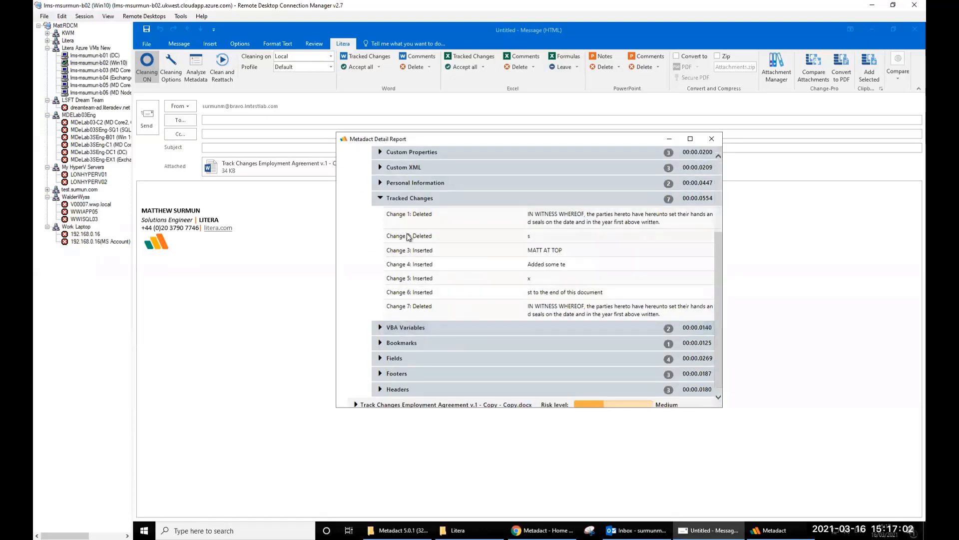
{"action": "left_click", "coordinate": [381, 200]}
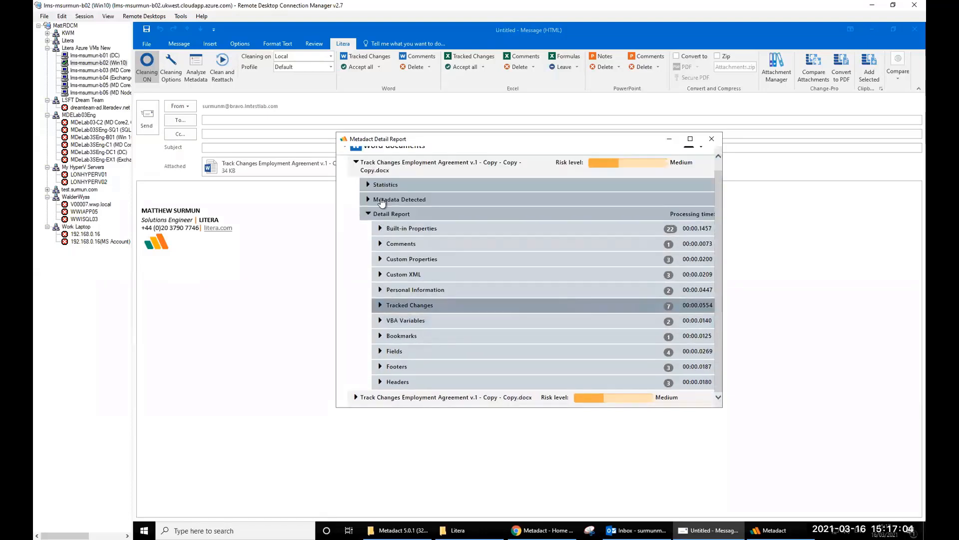
{"action": "scroll", "coordinate": [699, 169], "scroll_direction": "up", "scroll_amount": 1}
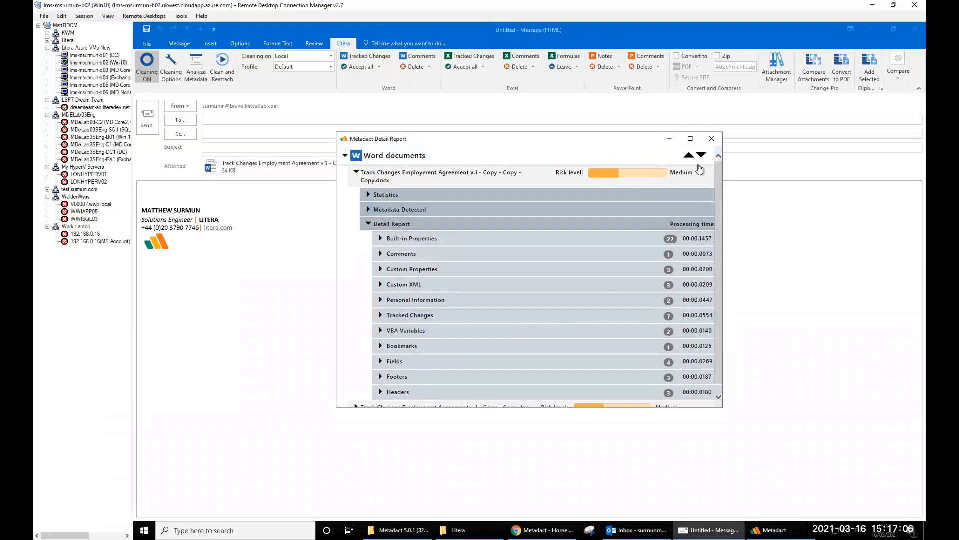
{"action": "left_click", "coordinate": [711, 138]}
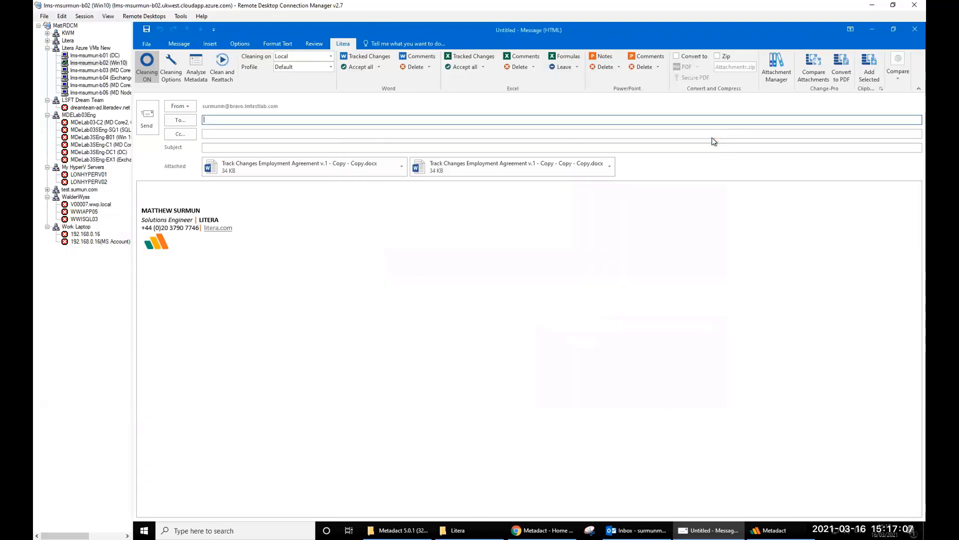
- Run Clean and Reattach with Tracked Changes: Accept all and Comments: Delete, and confirm
{"action": "left_click", "coordinate": [222, 78]}
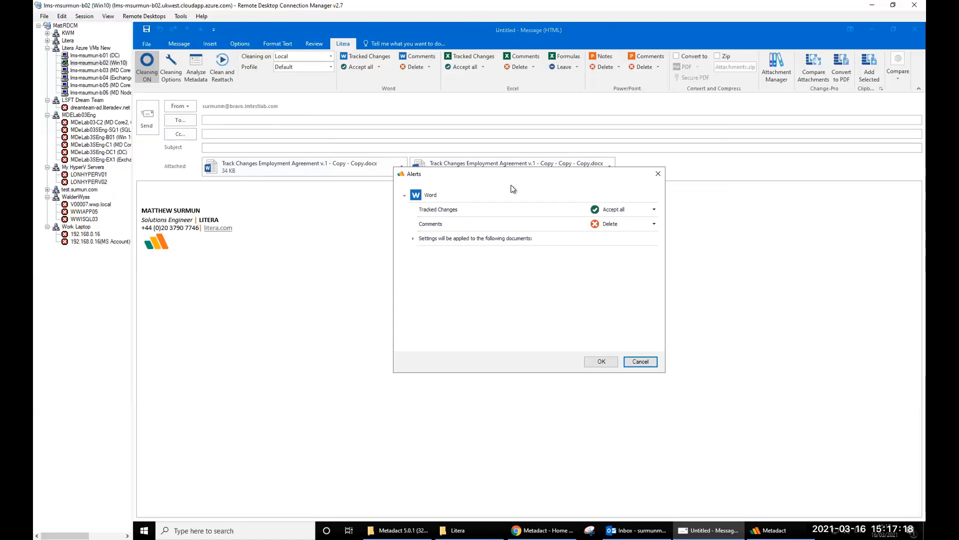
{"action": "left_click_drag", "start_coordinate": [465, 179], "coordinate": [460, 185]}
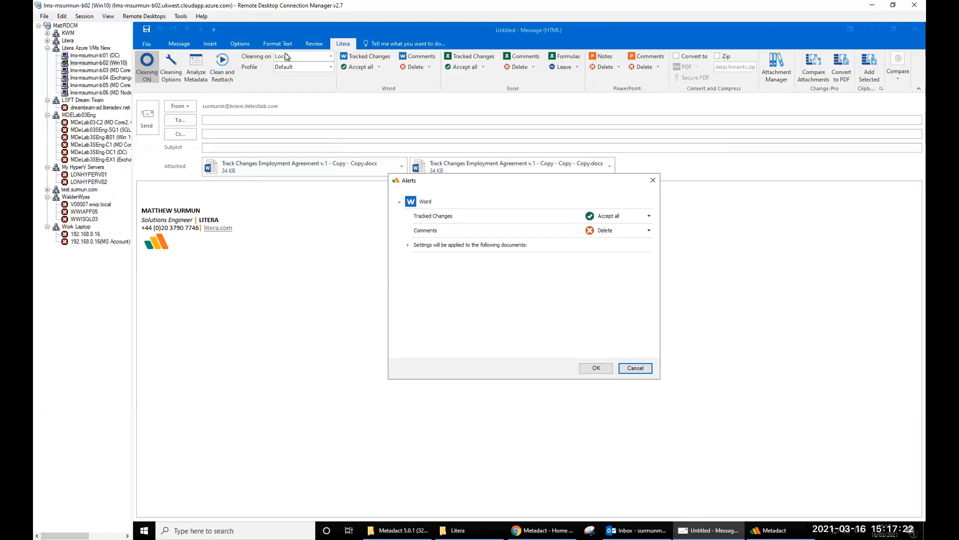
{"action": "left_click", "coordinate": [635, 531]}
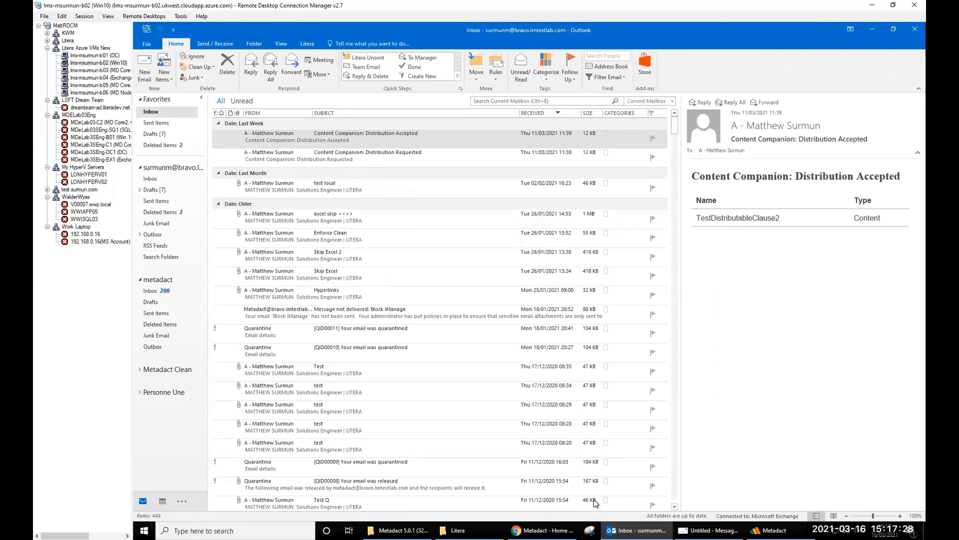
{"action": "left_click", "coordinate": [872, 29]}
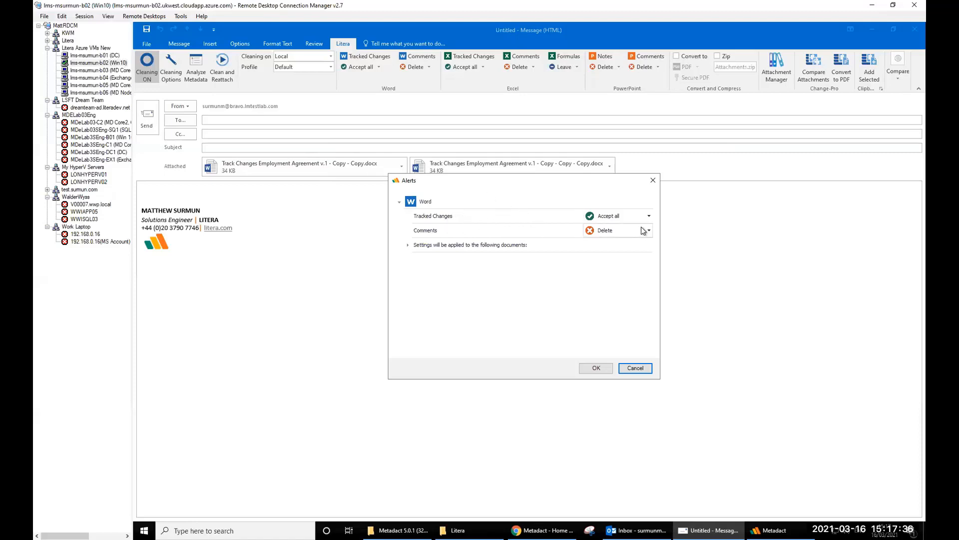
{"action": "left_click", "coordinate": [649, 216]}
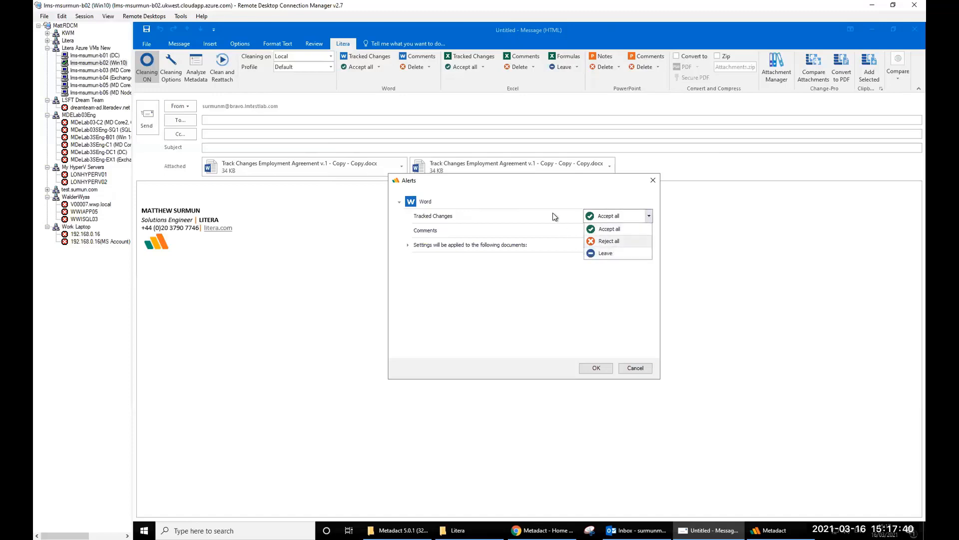
{"action": "left_click", "coordinate": [542, 199]}
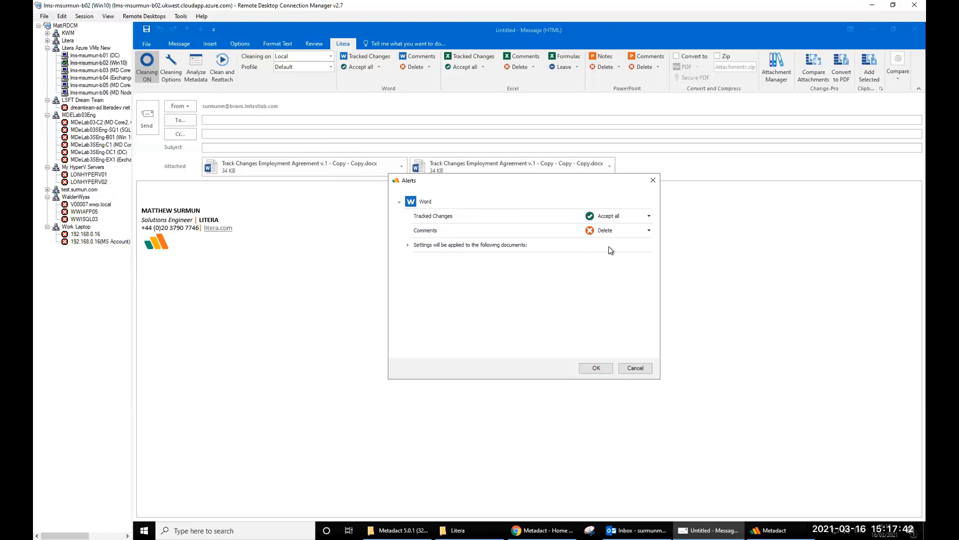
{"action": "left_click", "coordinate": [595, 369]}
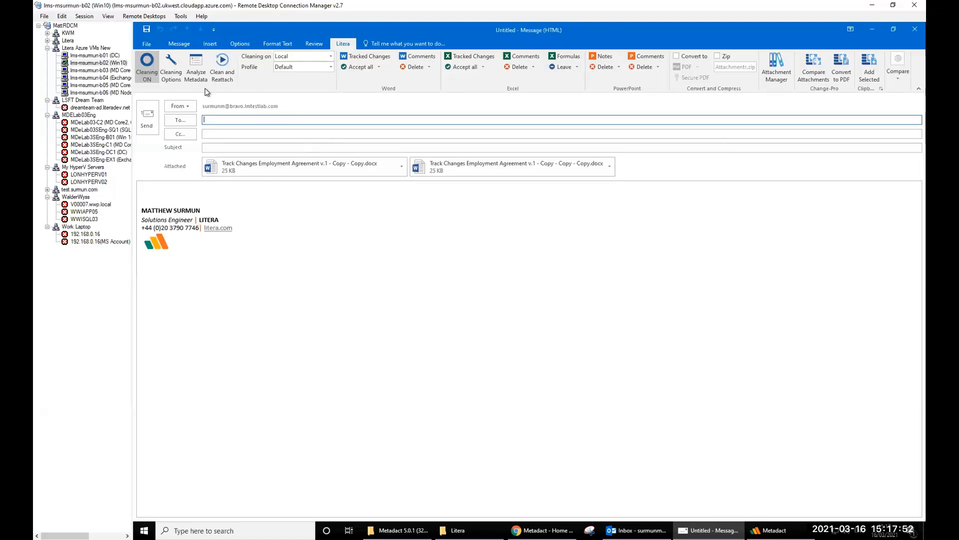
- Re-run Analyze Metadata and check the first document now shows Low risk, no comments or tracked changes
{"action": "left_click", "coordinate": [201, 74]}
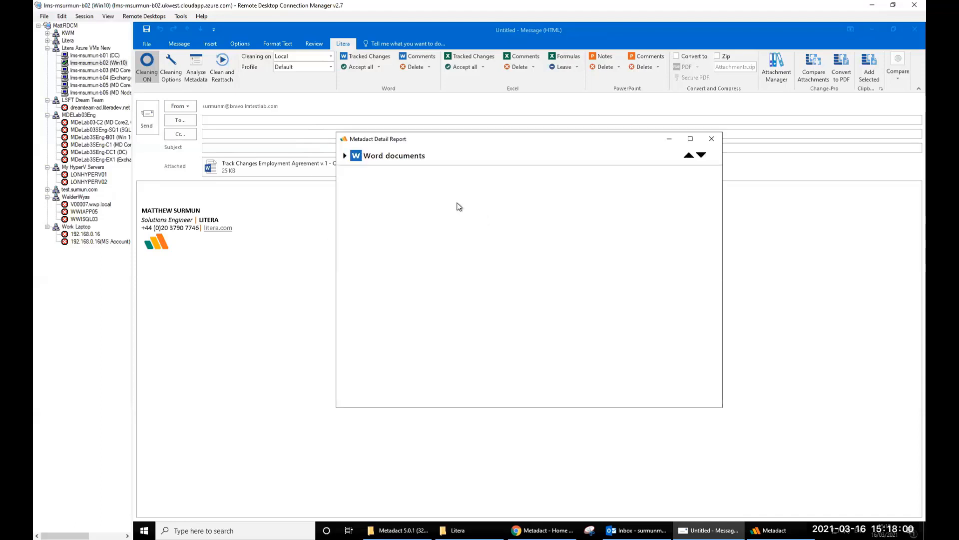
{"action": "left_click", "coordinate": [345, 156]}
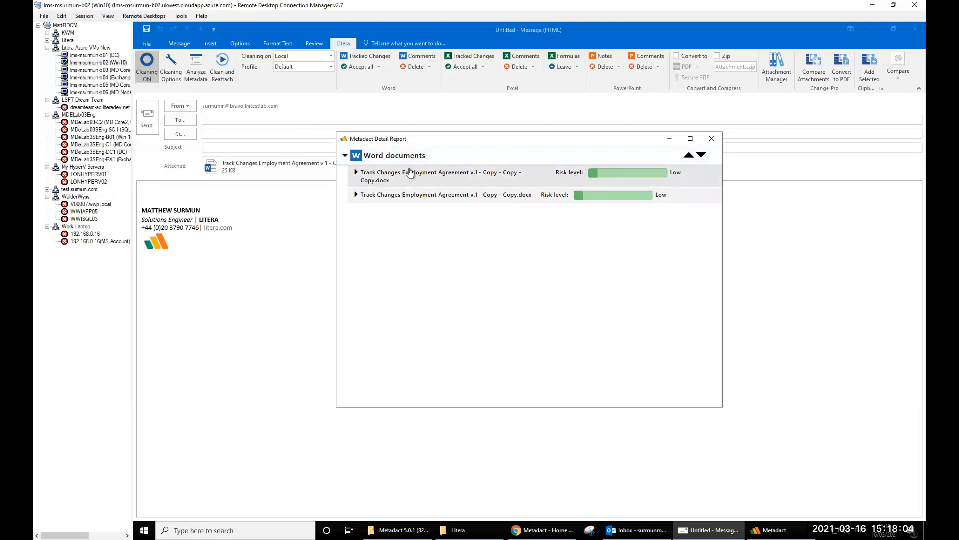
{"action": "left_click", "coordinate": [357, 173]}
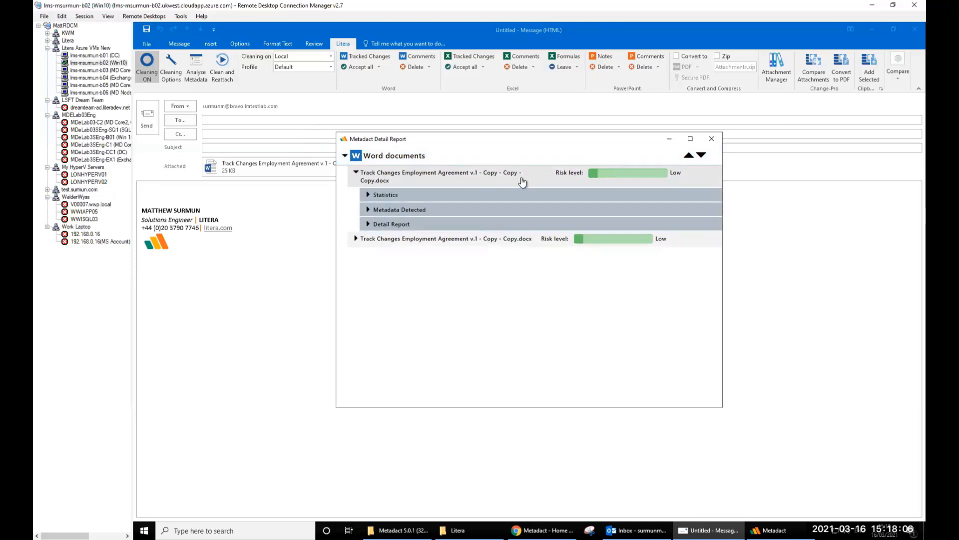
{"action": "left_click", "coordinate": [368, 210]}
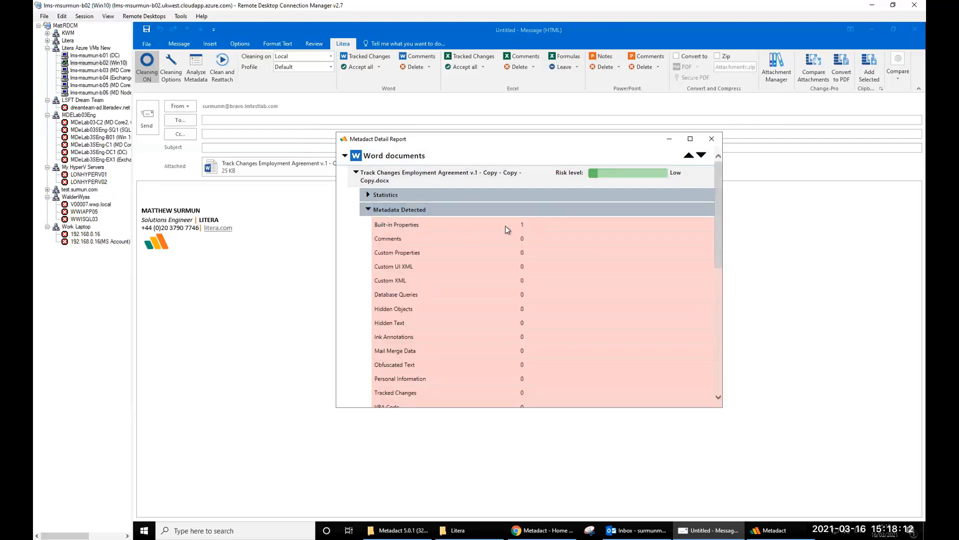
{"action": "scroll", "coordinate": [525, 228], "scroll_direction": "down", "scroll_amount": 10}
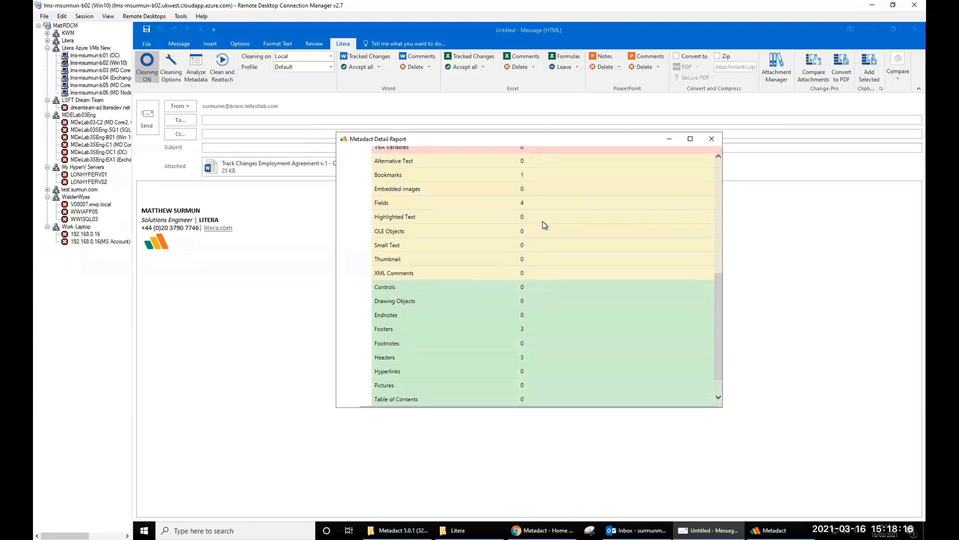
{"action": "scroll", "coordinate": [543, 221], "scroll_direction": "up", "scroll_amount": 4}
{"action": "scroll", "coordinate": [527, 218], "scroll_direction": "up", "scroll_amount": 5}
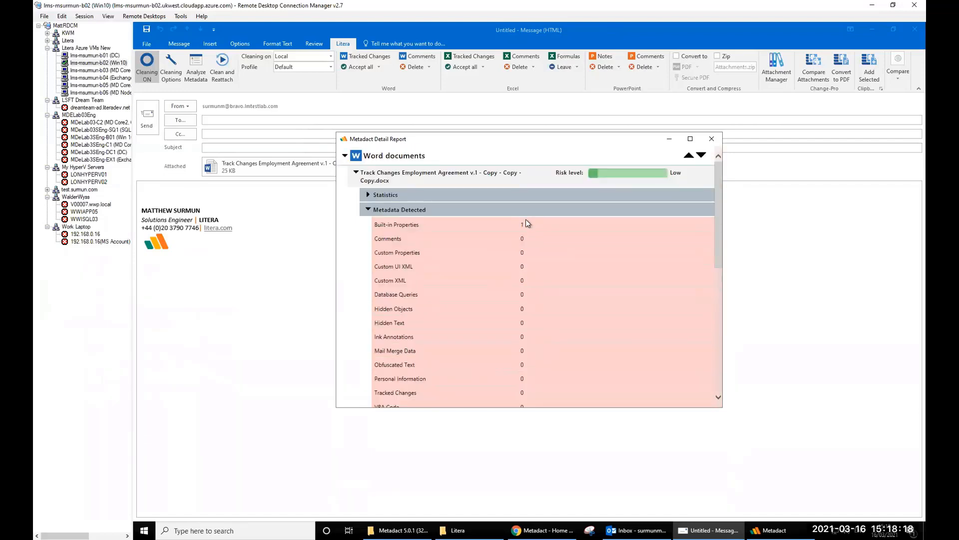
{"action": "scroll", "coordinate": [494, 299], "scroll_direction": "down", "scroll_amount": 1}
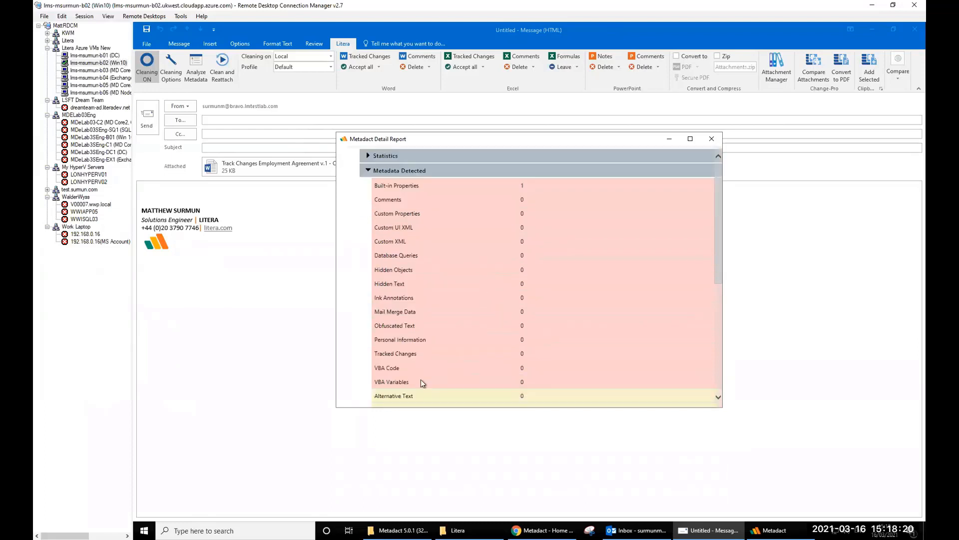
{"action": "left_click", "coordinate": [370, 171]}
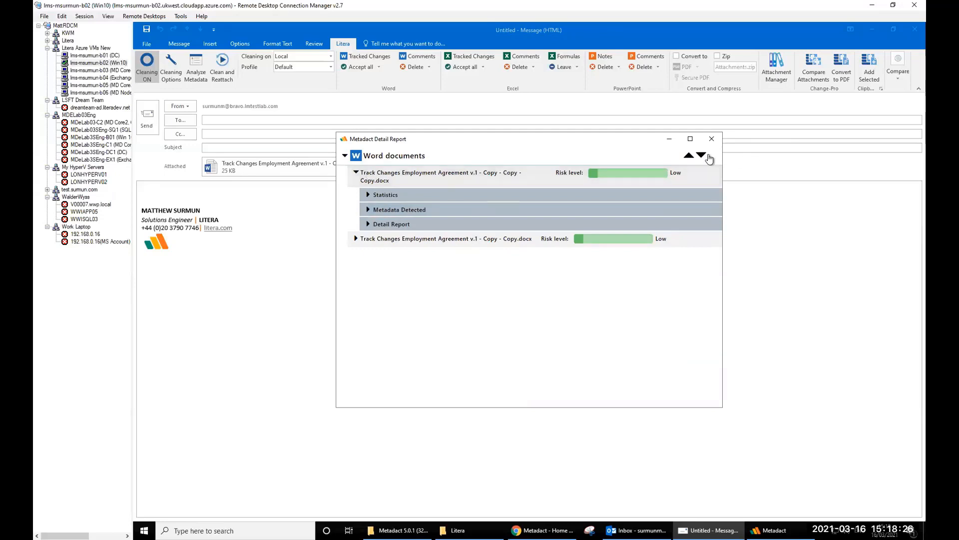
{"action": "left_click", "coordinate": [711, 139]}
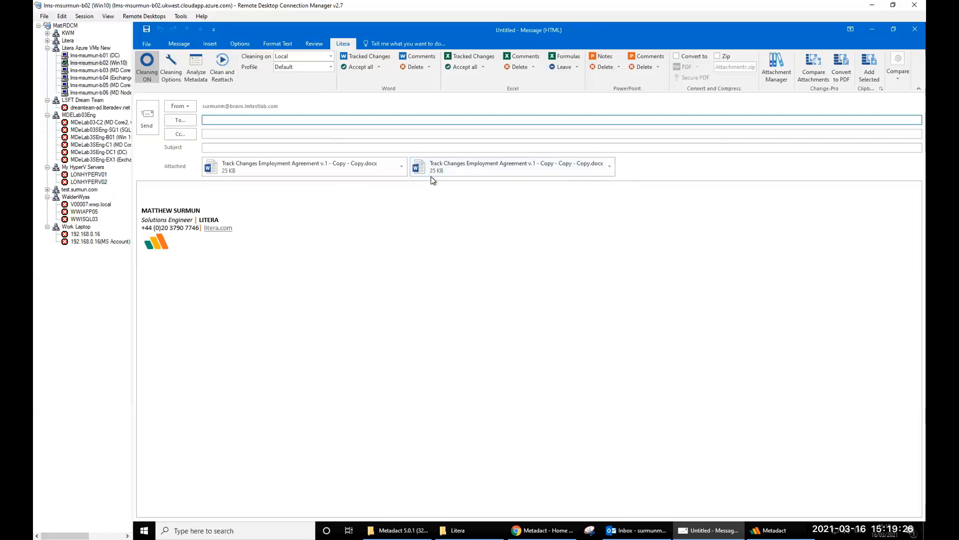
- Open Manage Attachments and rename the first agreement attachment to Document 1
{"action": "left_click", "coordinate": [780, 72]}
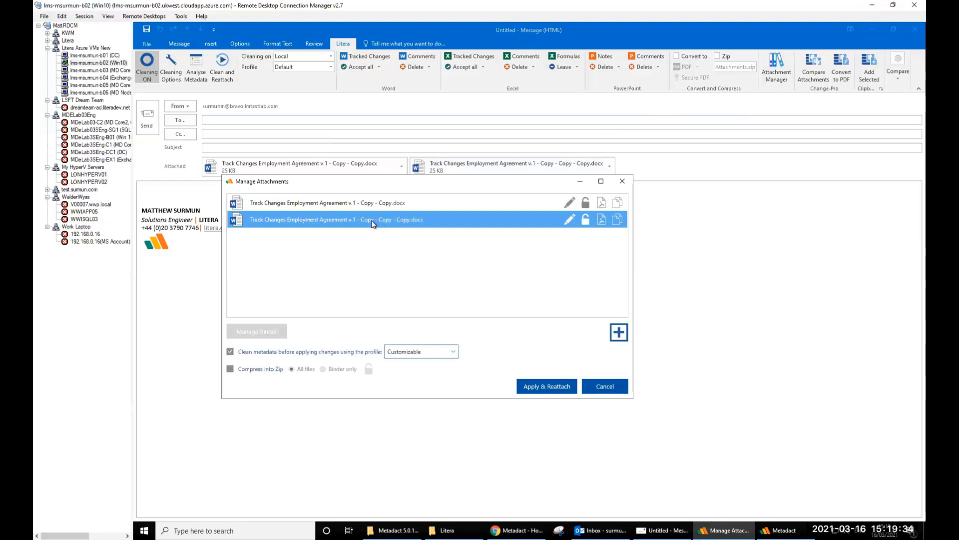
{"action": "left_click", "coordinate": [341, 203]}
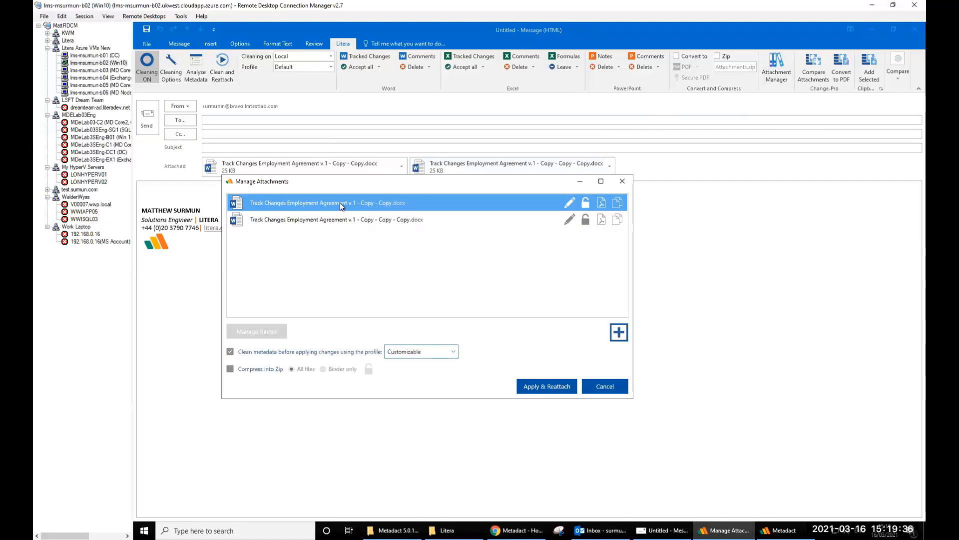
{"action": "left_click_drag", "start_coordinate": [337, 218], "coordinate": [382, 205]}
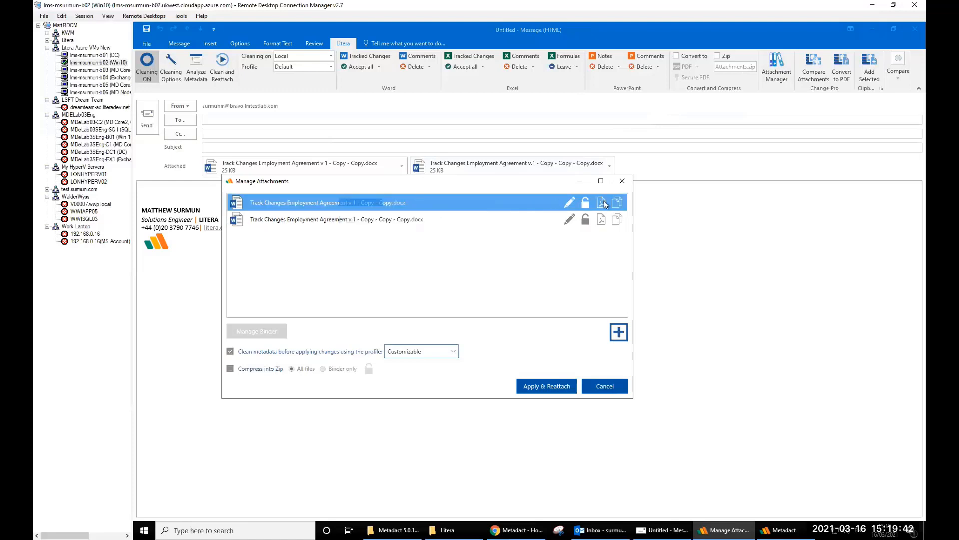
{"action": "left_click", "coordinate": [571, 203]}
{"action": "key", "text": "BackSpace"}
{"action": "key", "text": "BackSpace"}
{"action": "key", "text": "BackSpace"}
{"action": "key", "text": "BackSpace"}
{"action": "key", "text": "BackSpace"}
{"action": "key", "text": "BackSpace"}
{"action": "key", "text": "BackSpace"}
{"action": "key", "text": "BackSpace"}
{"action": "key", "text": "BackSpace"}
{"action": "key", "text": "BackSpace"}
{"action": "key", "text": "BackSpace"}
{"action": "key", "text": "BackSpace"}
{"action": "key", "text": "BackSpace"}
{"action": "key", "text": "BackSpace"}
{"action": "key", "text": "BackSpace"}
{"action": "key", "text": "BackSpace"}
{"action": "key", "text": "BackSpace"}
{"action": "key", "text": "BackSpace"}
{"action": "key", "text": "BackSpace"}
{"action": "key", "text": "BackSpace"}
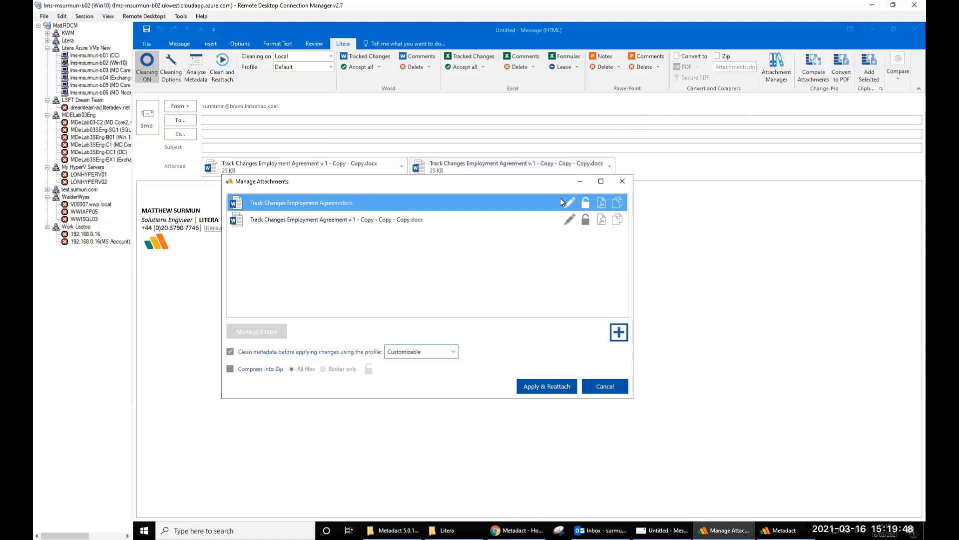
{"action": "type", "text": "Docume"}
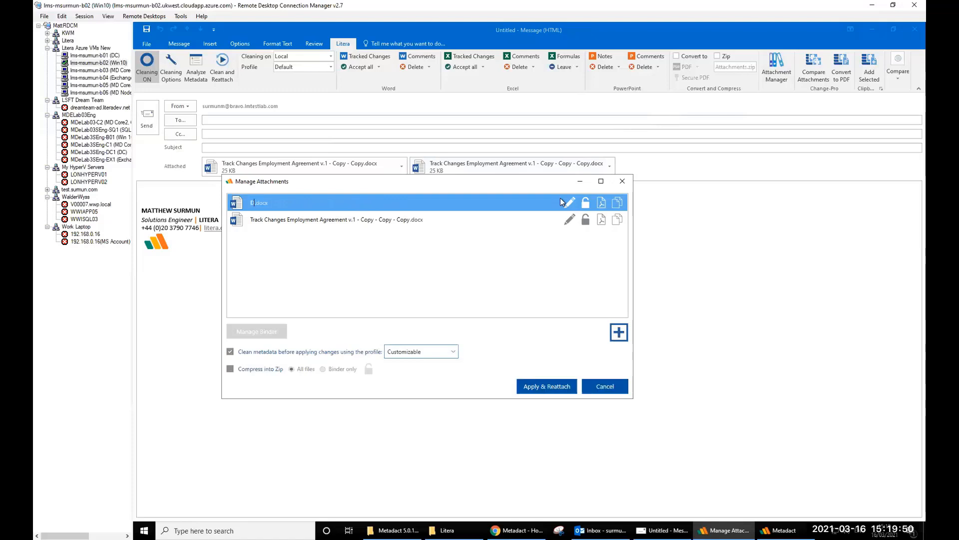
{"action": "type", "text": "nt"}
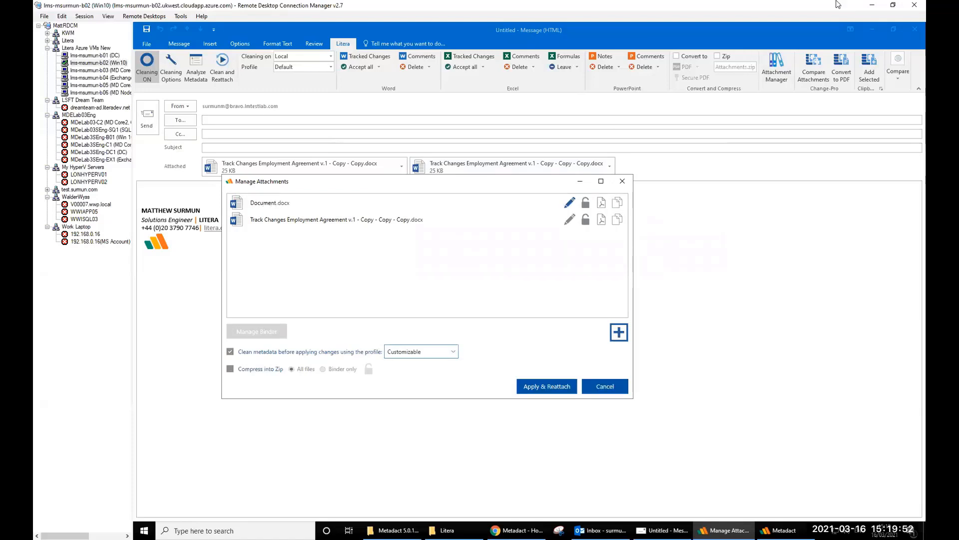
{"action": "type", "text": " 1"}
- Rename the second agreement attachment to Document 2 and commit the names
{"action": "left_click", "coordinate": [323, 223]}
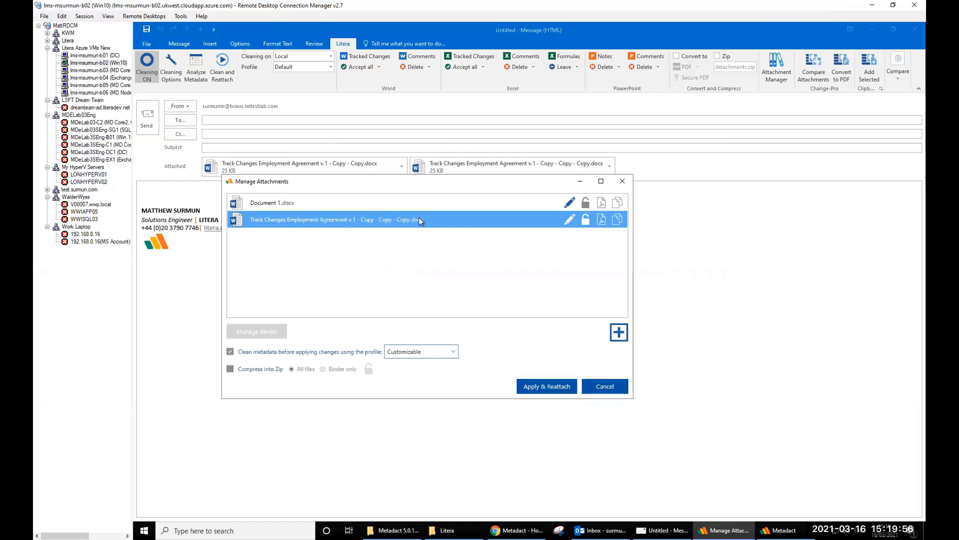
{"action": "left_click", "coordinate": [569, 221]}
{"action": "key", "text": "BackSpace"}
{"action": "key", "text": "BackSpace"}
{"action": "key", "text": "BackSpace"}
{"action": "key", "text": "BackSpace"}
{"action": "key", "text": "BackSpace"}
{"action": "key", "text": "BackSpace"}
{"action": "key", "text": "BackSpace"}
{"action": "key", "text": "BackSpace"}
{"action": "key", "text": "BackSpace"}
{"action": "key", "text": "BackSpace"}
{"action": "key", "text": "BackSpace"}
{"action": "key", "text": "BackSpace"}
{"action": "key", "text": "BackSpace"}
{"action": "key", "text": "BackSpace"}
{"action": "key", "text": "BackSpace"}
{"action": "key", "text": "BackSpace"}
{"action": "key", "text": "BackSpace"}
{"action": "key", "text": "BackSpace"}
{"action": "key", "text": "BackSpace"}
{"action": "key", "text": "BackSpace"}
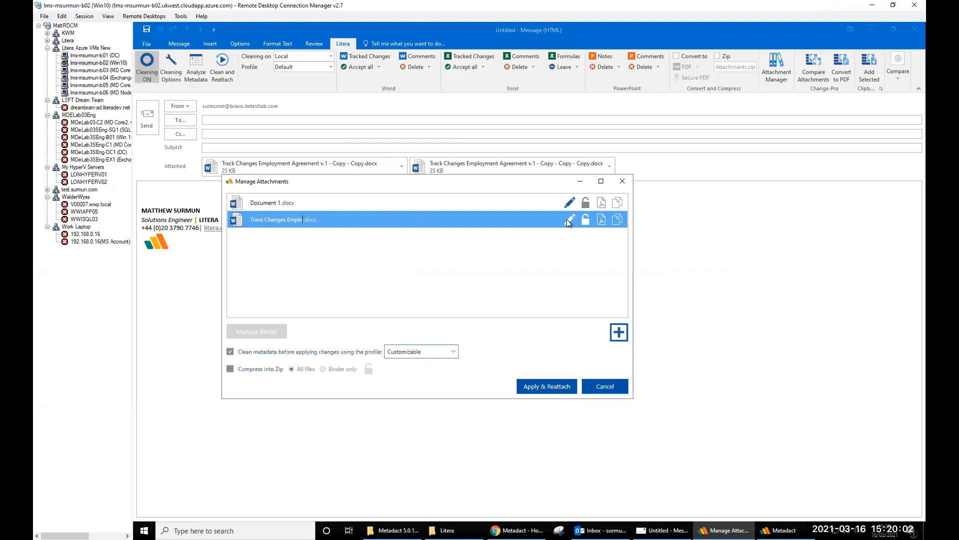
{"action": "key", "text": "BackSpace"}
{"action": "key", "text": "BackSpace"}
{"action": "key", "text": "BackSpace"}
{"action": "key", "text": "BackSpace"}
{"action": "key", "text": "BackSpace"}
{"action": "key", "text": "BackSpace"}
{"action": "key", "text": "BackSpace"}
{"action": "key", "text": "BackSpace"}
{"action": "key", "text": "BackSpace"}
{"action": "key", "text": "BackSpace"}
{"action": "key", "text": "BackSpace"}
{"action": "key", "text": "BackSpace"}
{"action": "key", "text": "BackSpace"}
{"action": "key", "text": "BackSpace"}
{"action": "key", "text": "BackSpace"}
{"action": "key", "text": "BackSpace"}
{"action": "key", "text": "BackSpace"}
{"action": "key", "text": "BackSpace"}
{"action": "key", "text": "BackSpace"}
{"action": "type", "text": "Document 2"}
{"action": "key", "text": "Return"}
{"action": "left_click", "coordinate": [307, 199]}
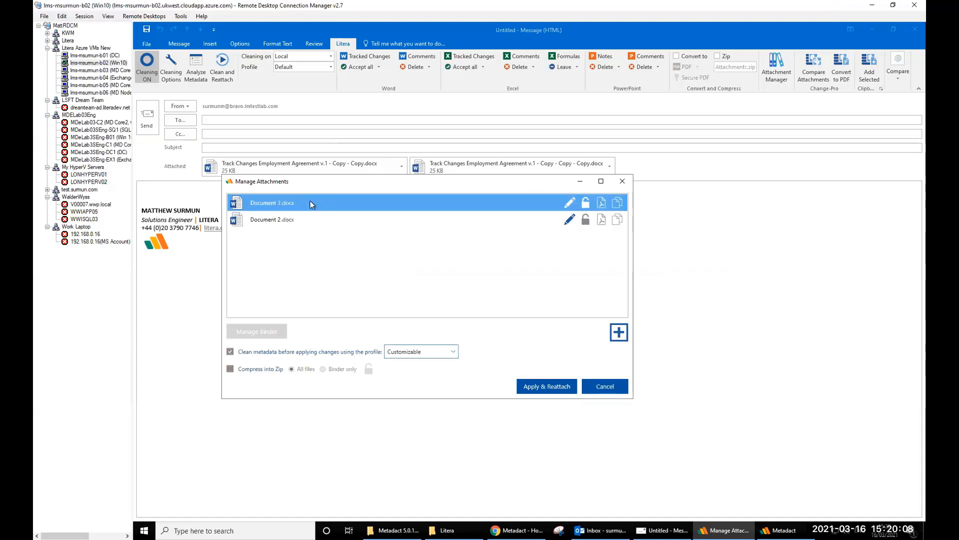
{"action": "left_click_drag", "start_coordinate": [242, 205], "coordinate": [237, 226]}
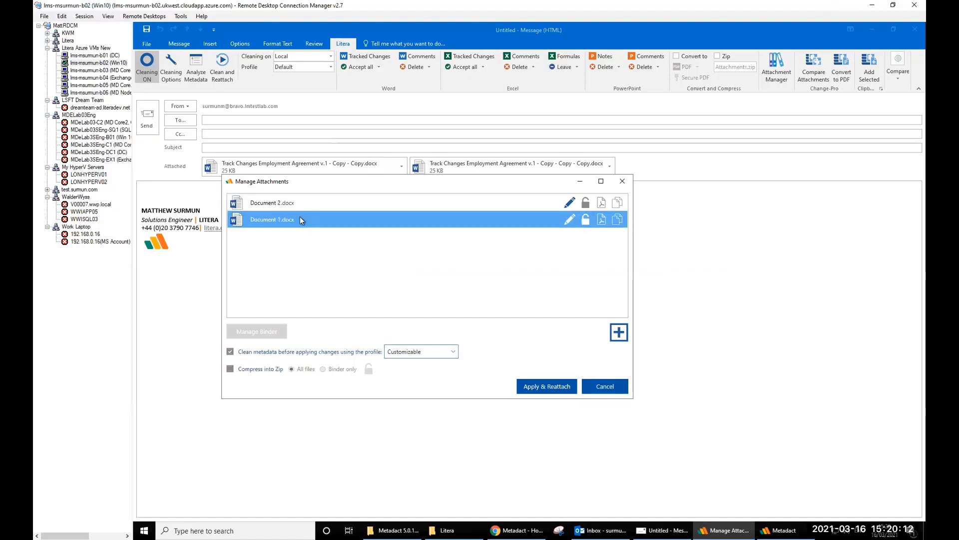
{"action": "left_click", "coordinate": [274, 204]}
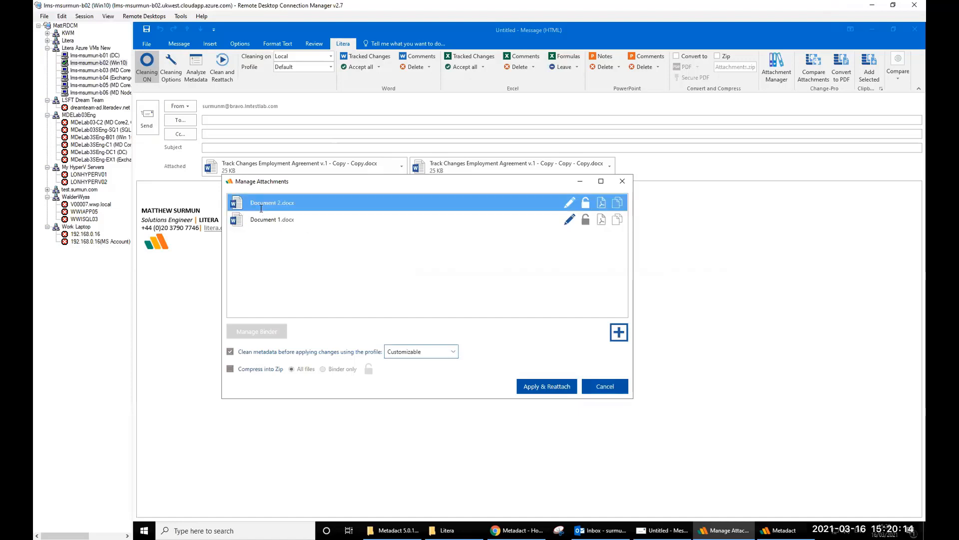
{"action": "left_click", "coordinate": [262, 220]}
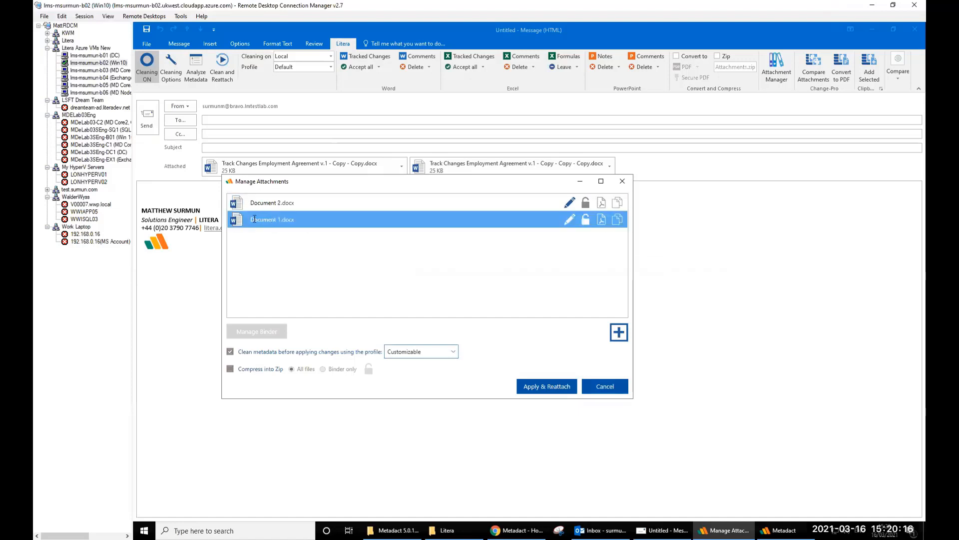
{"action": "left_click", "coordinate": [238, 202]}
{"action": "left_click_drag", "start_coordinate": [238, 202], "coordinate": [243, 229]}
{"action": "left_click", "coordinate": [260, 204]}
{"action": "left_click", "coordinate": [251, 220]}
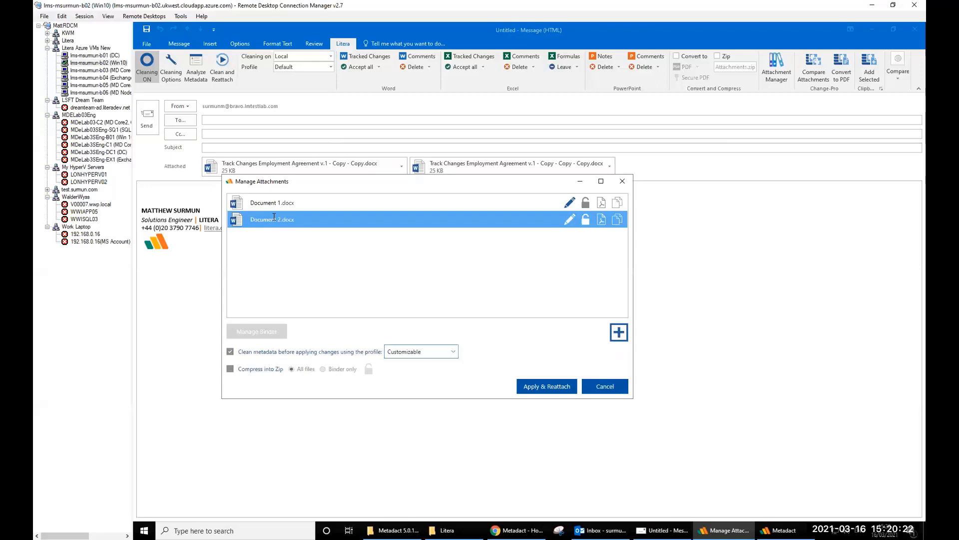
{"action": "left_click", "coordinate": [270, 206]}
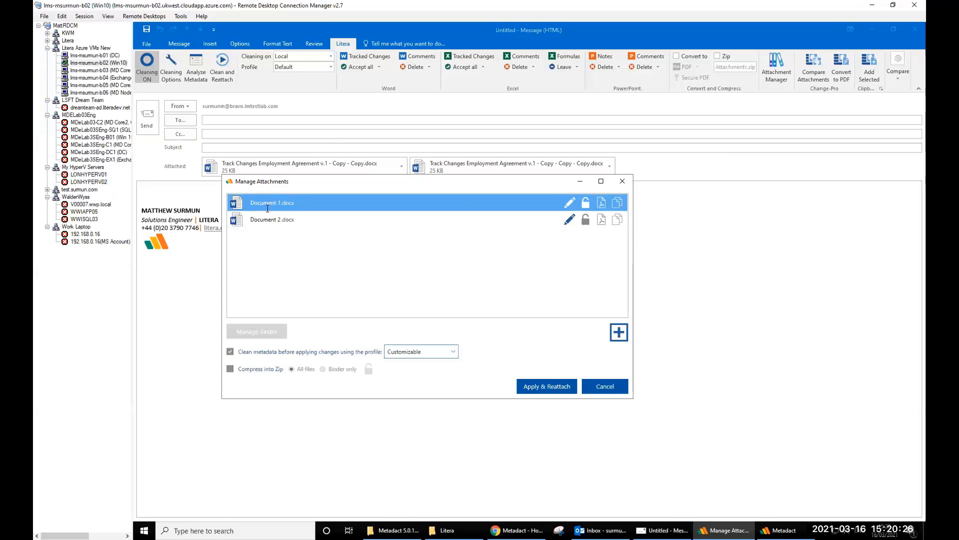
{"action": "left_click", "coordinate": [526, 236]}
{"action": "left_click", "coordinate": [605, 226]}
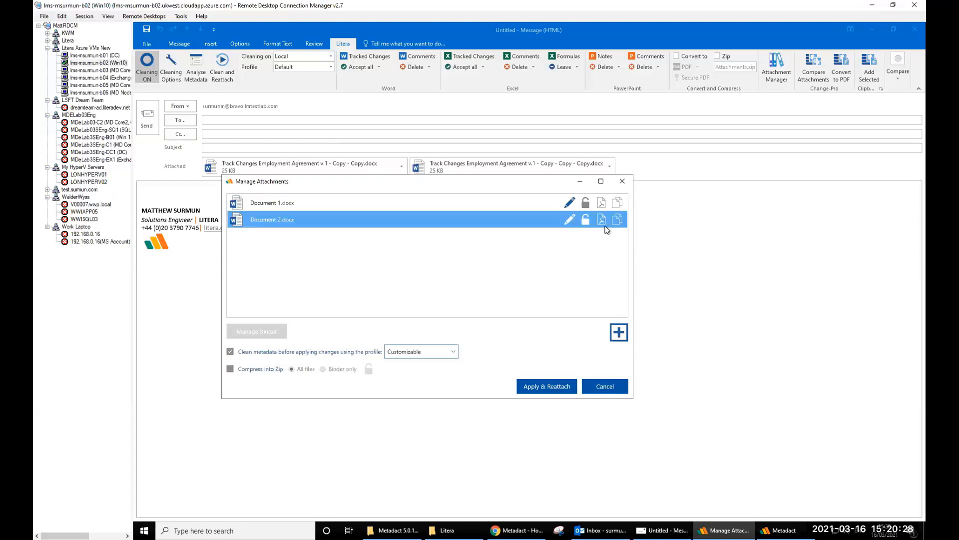
{"action": "left_click", "coordinate": [603, 209]}
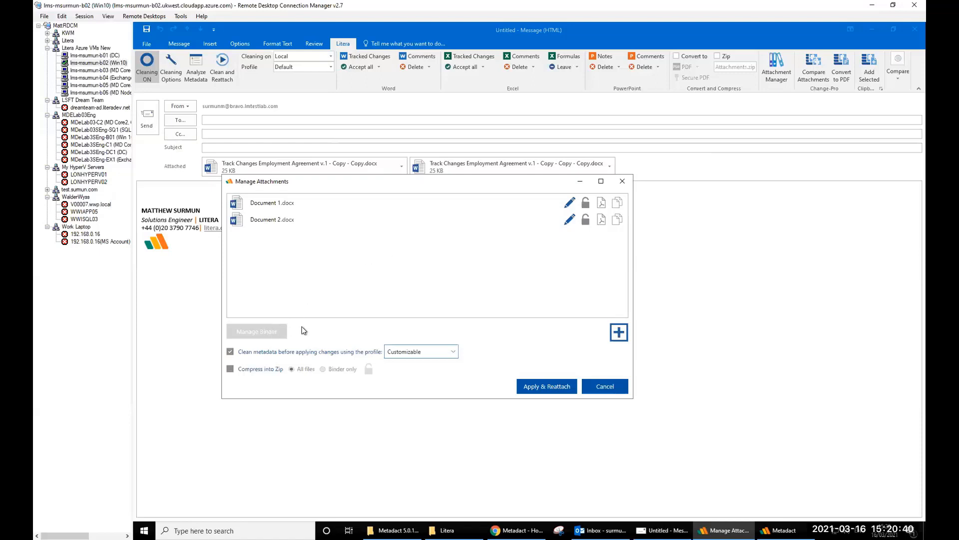
{"action": "left_click", "coordinate": [618, 333]}
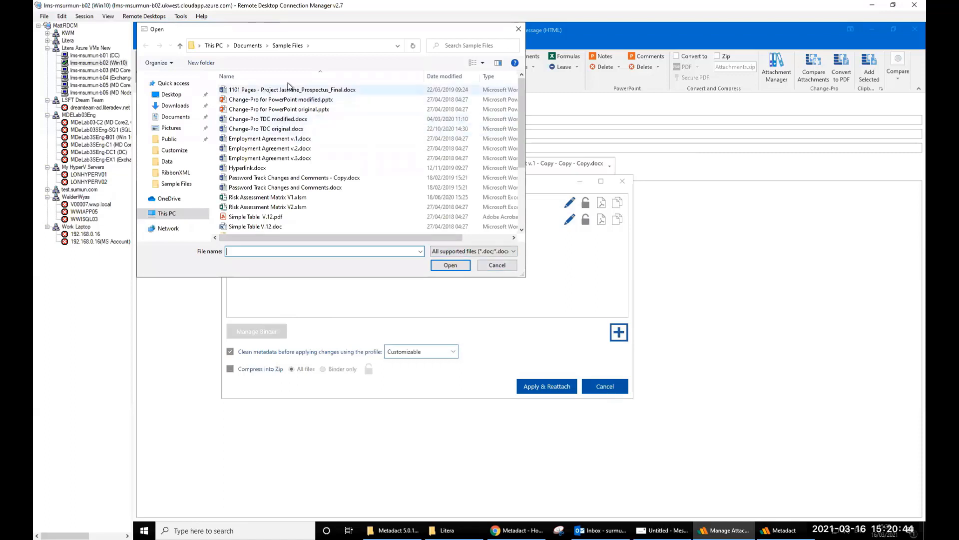
- Cancel the file chooser, choose the Default profile, enable Compress into Zip, and Apply & Reattach
{"action": "left_click", "coordinate": [496, 265]}
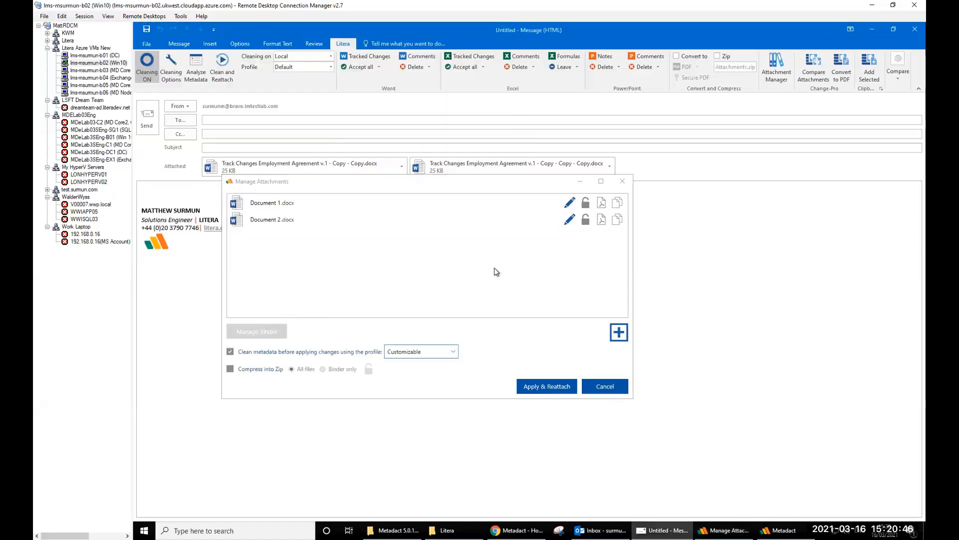
{"action": "left_click", "coordinate": [265, 207]}
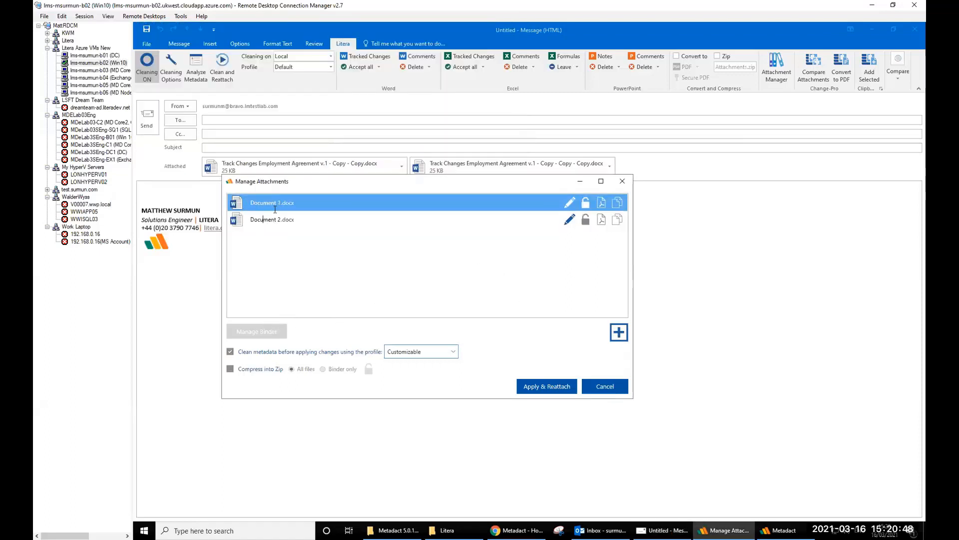
{"action": "left_click_drag", "start_coordinate": [243, 223], "coordinate": [237, 200]}
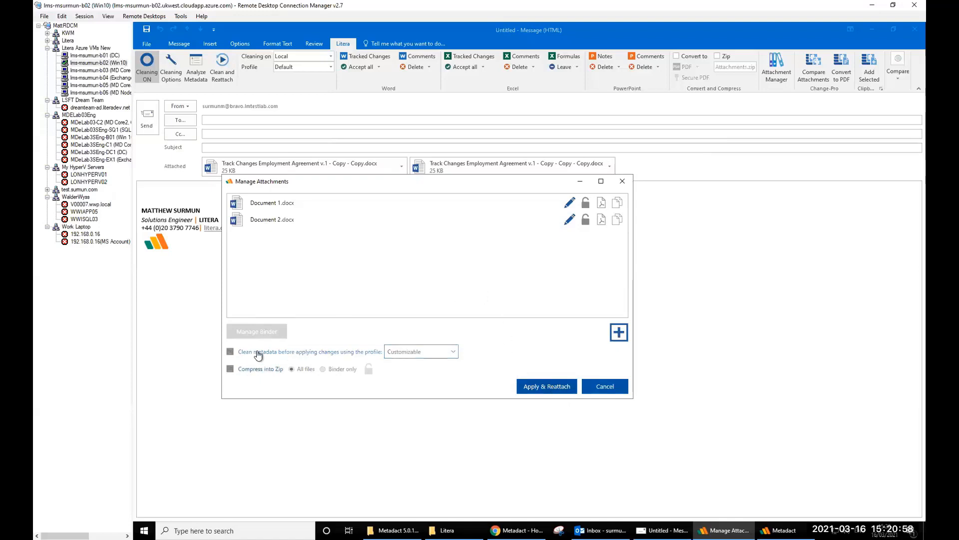
{"action": "left_click", "coordinate": [428, 353]}
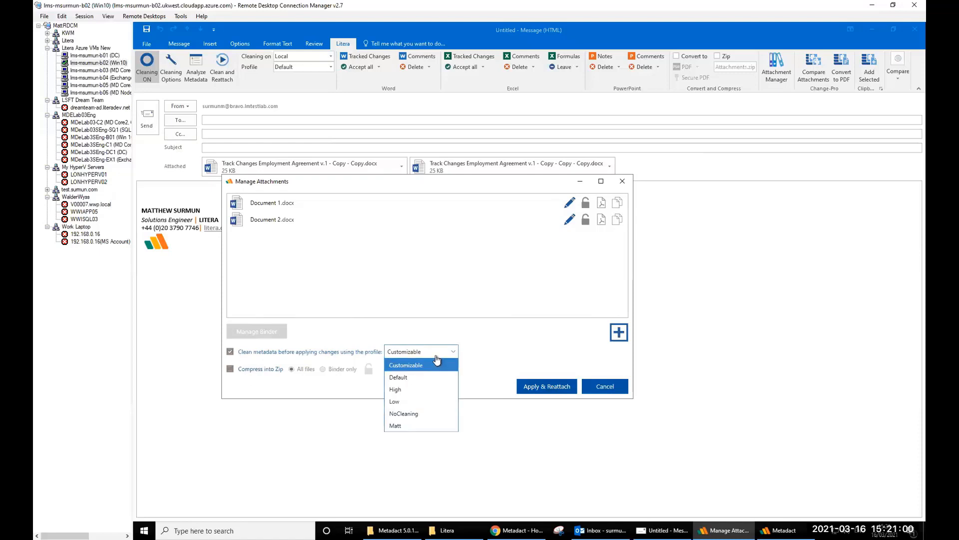
{"action": "left_click", "coordinate": [400, 375]}
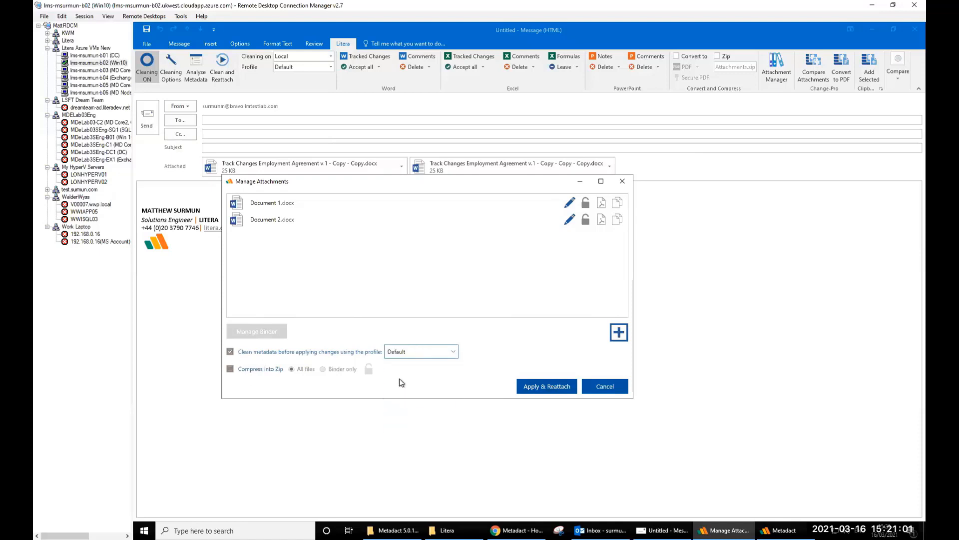
{"action": "left_click", "coordinate": [230, 370]}
{"action": "left_click", "coordinate": [542, 387]}
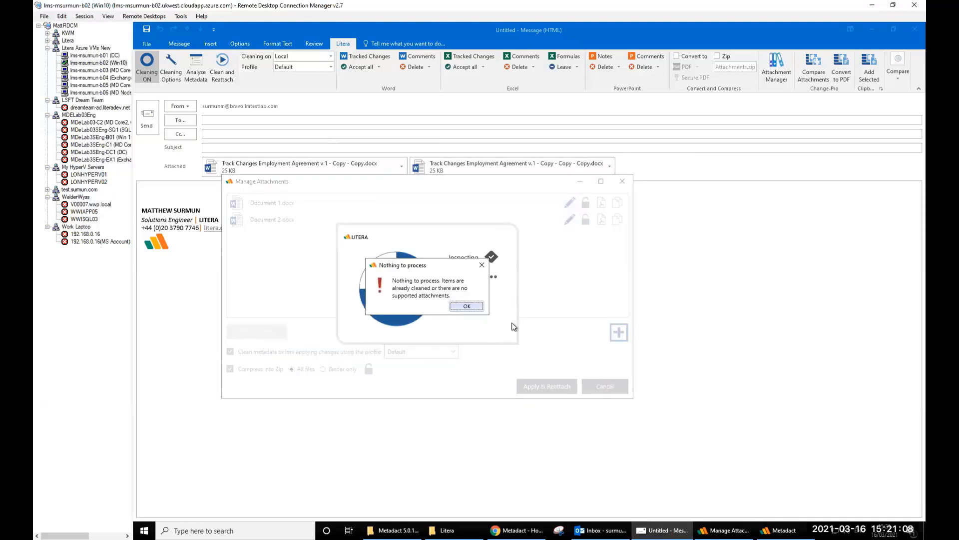
- Dismiss the Nothing to process message and remove the 42 KB Attachments.zip from the email
{"action": "left_click", "coordinate": [462, 307]}
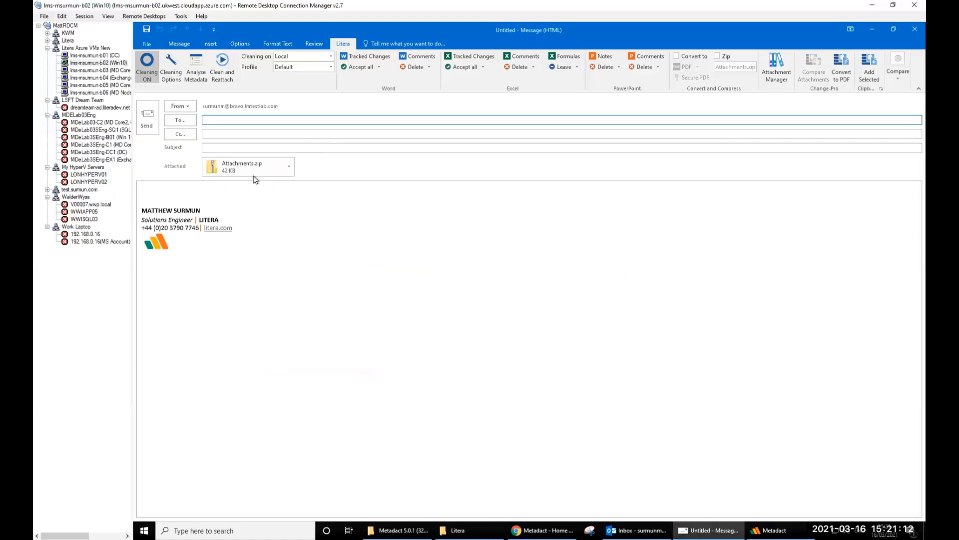
{"action": "right_click", "coordinate": [289, 168]}
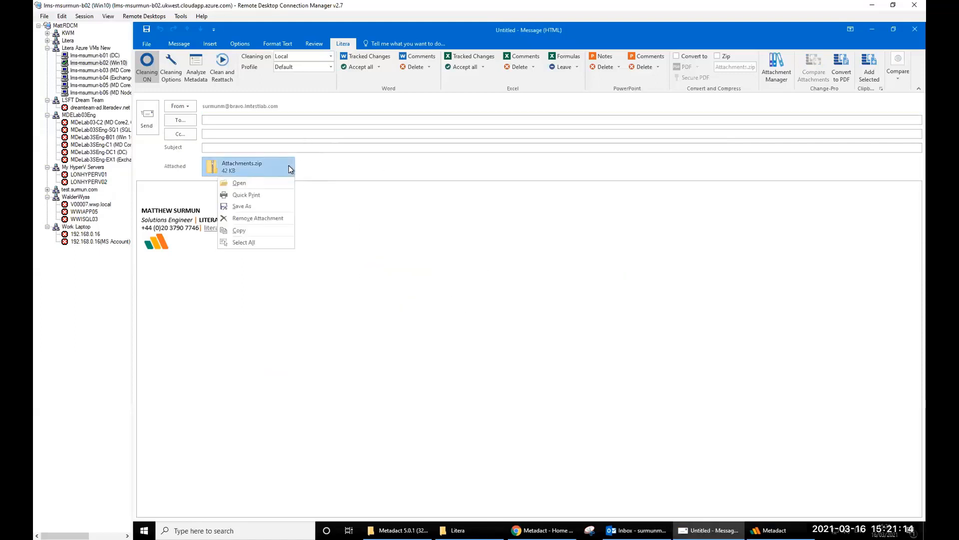
{"action": "left_click", "coordinate": [651, 232]}
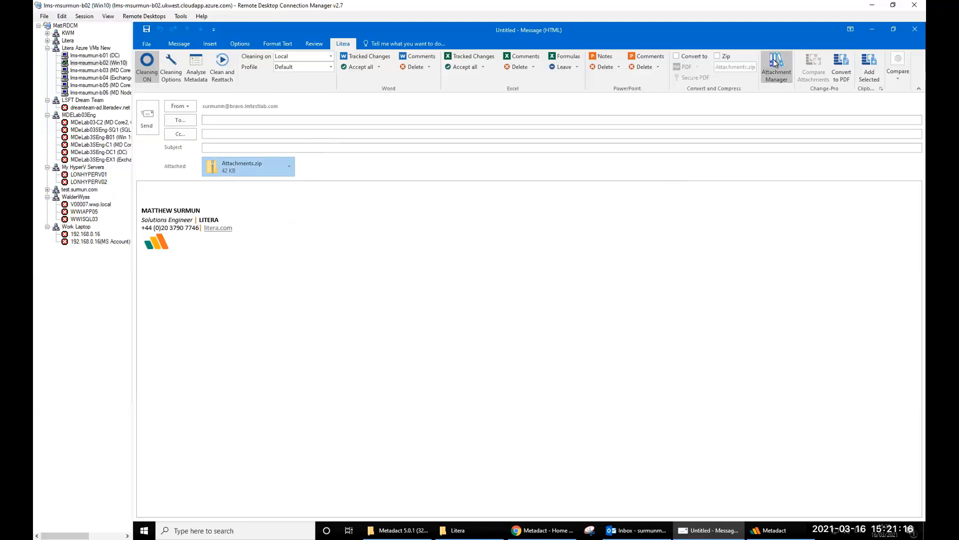
{"action": "left_click", "coordinate": [774, 62]}
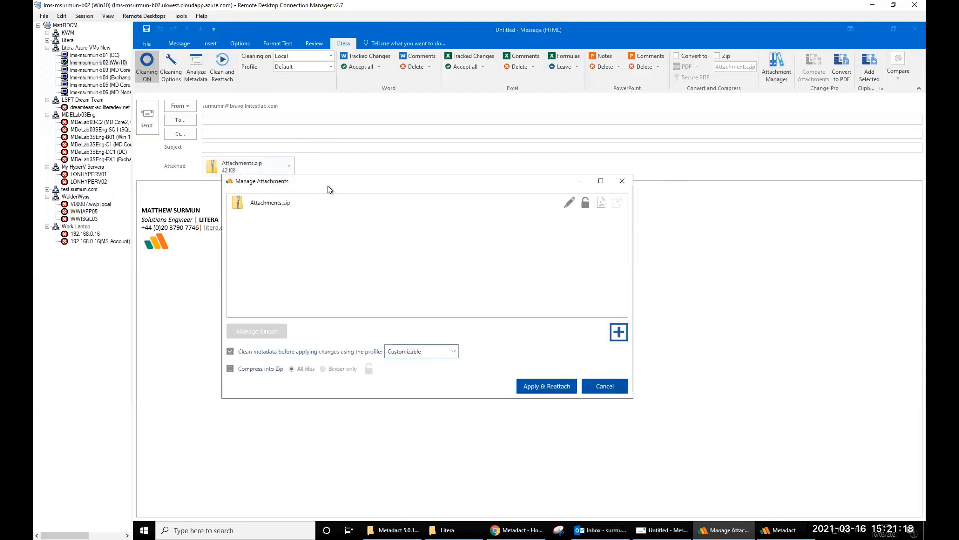
{"action": "left_click", "coordinate": [276, 207]}
{"action": "left_click", "coordinate": [621, 181]}
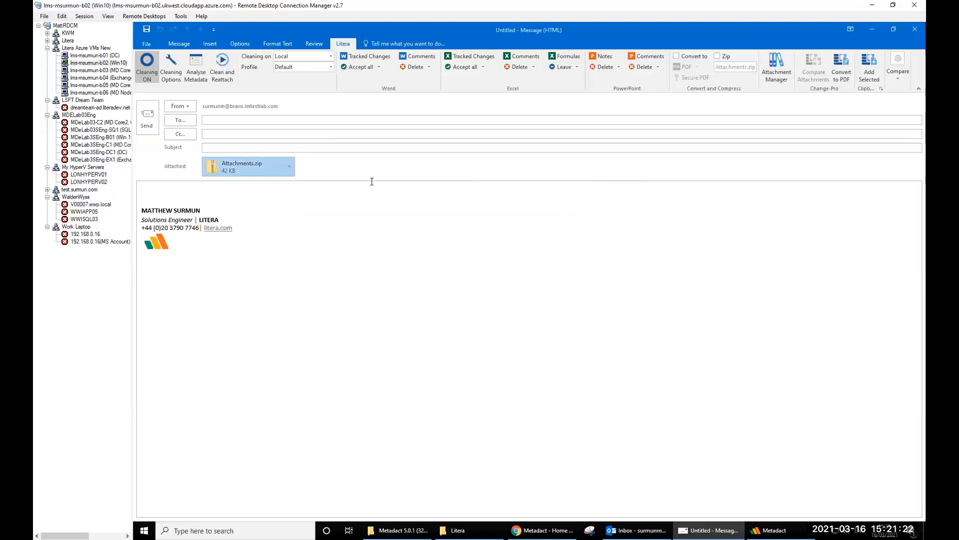
{"action": "left_click", "coordinate": [290, 164]}
{"action": "left_click", "coordinate": [257, 219]}
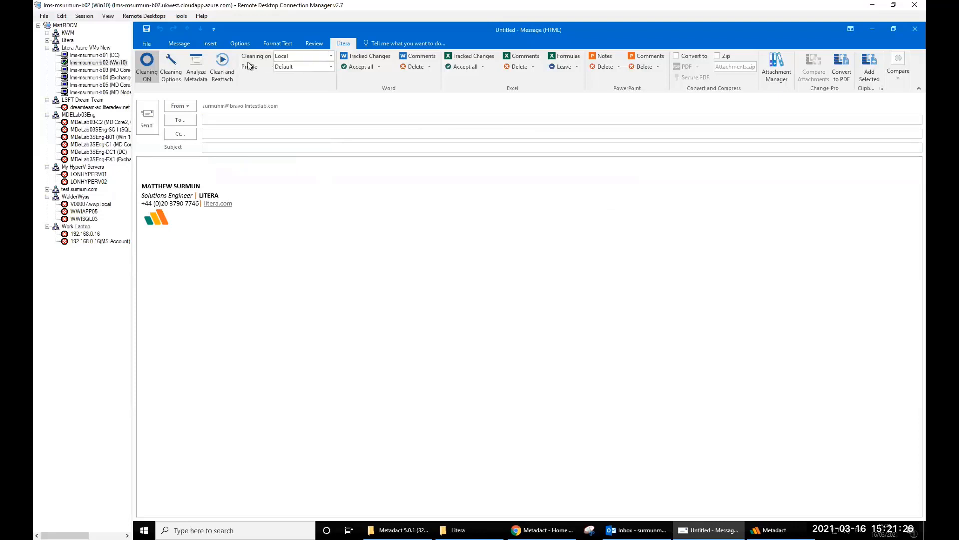
{"action": "left_click", "coordinate": [177, 44]}
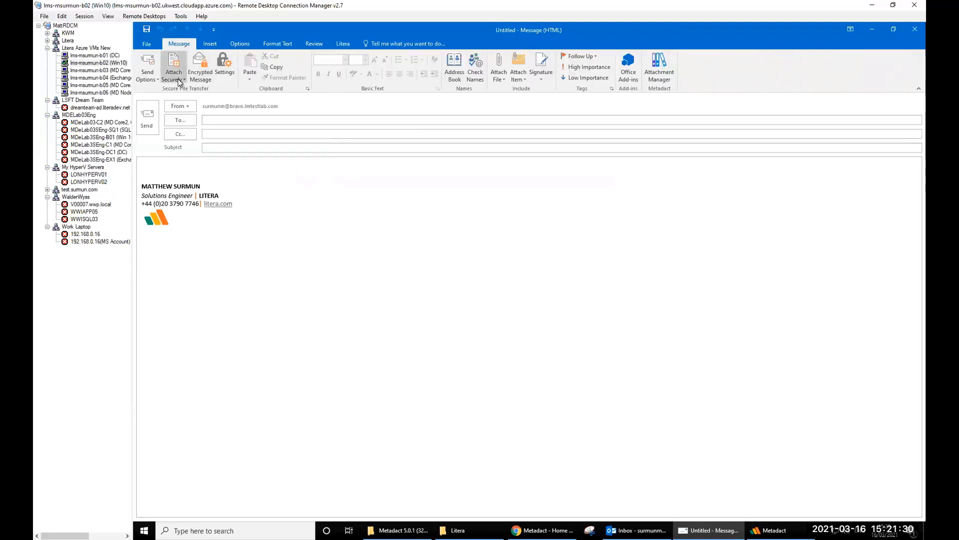
- Attach both Track Changes Employment Agreement copies from Recent Items, then open Litera's Attachment Manager
{"action": "left_click", "coordinate": [502, 81]}
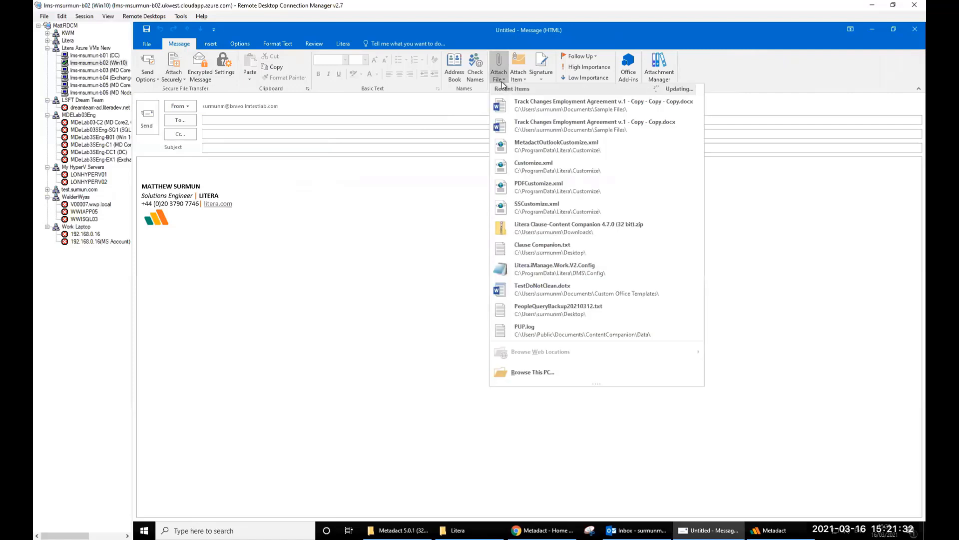
{"action": "left_click", "coordinate": [539, 119]}
{"action": "left_click", "coordinate": [500, 76]}
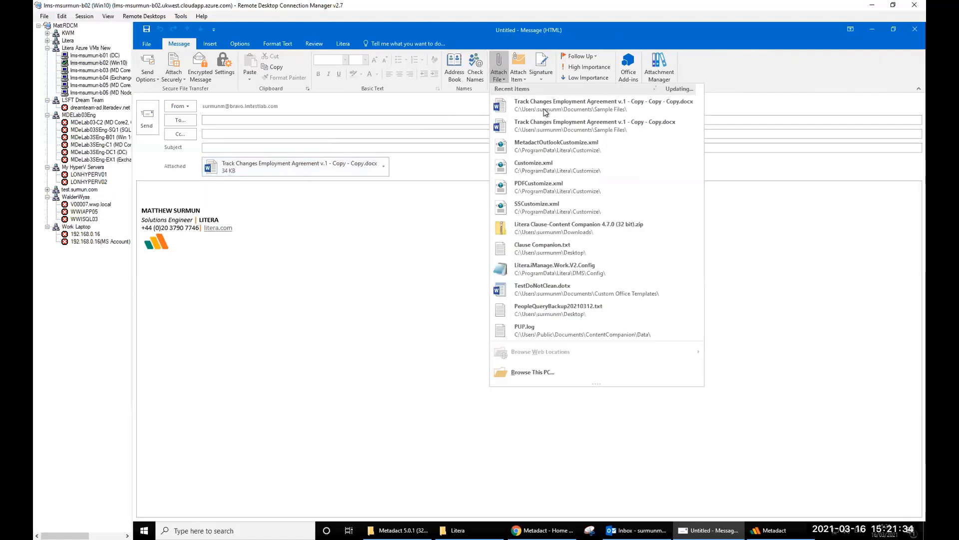
{"action": "left_click", "coordinate": [545, 105]}
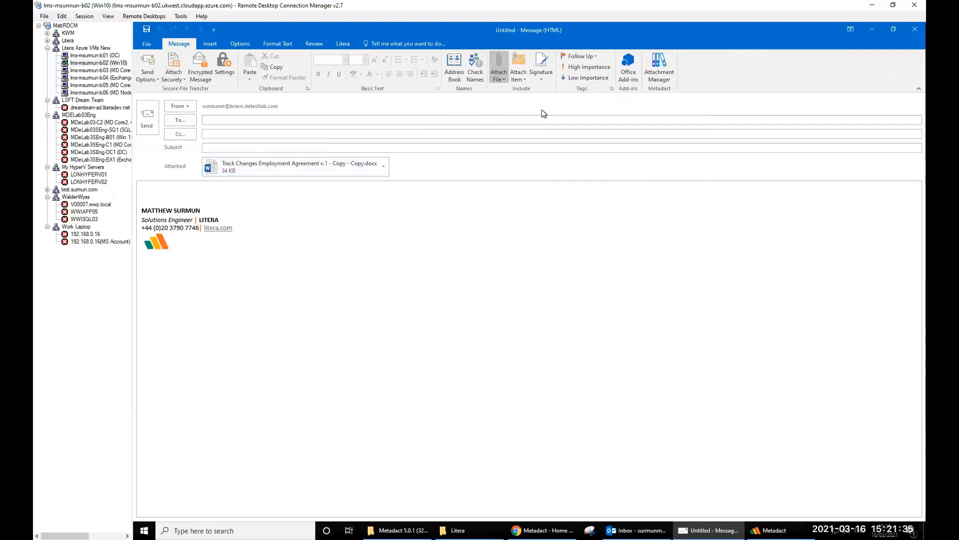
{"action": "left_click", "coordinate": [340, 43]}
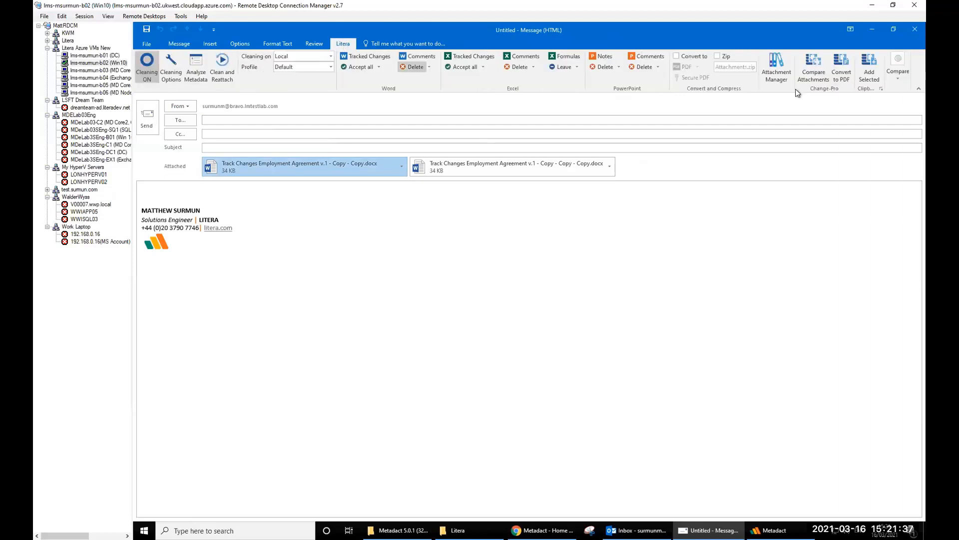
{"action": "left_click", "coordinate": [775, 67]}
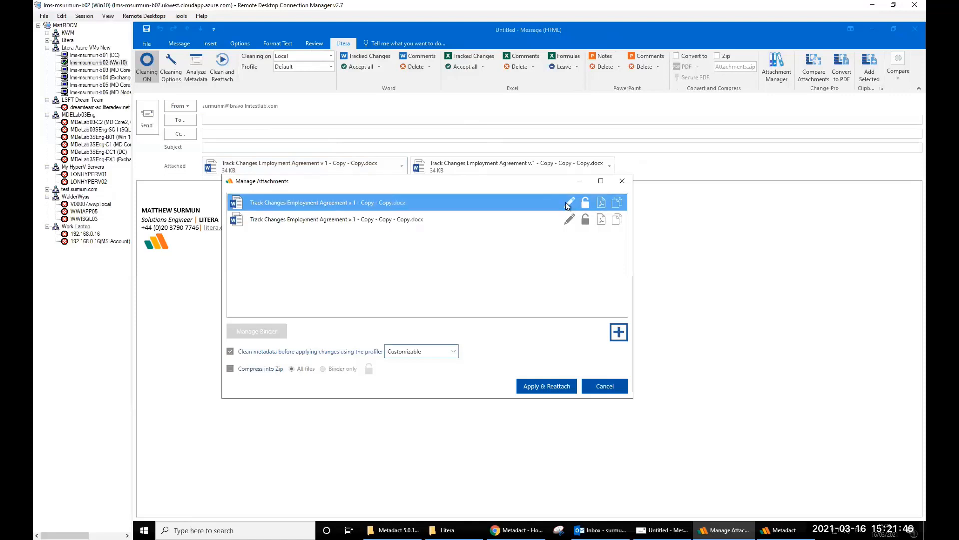
- Rename the two attachments to Document 1 and Document 2
{"action": "key", "text": "BackSpace"}
{"action": "key", "text": "BackSpace"}
{"action": "key", "text": "BackSpace"}
{"action": "key", "text": "BackSpace"}
{"action": "key", "text": "BackSpace"}
{"action": "key", "text": "BackSpace"}
{"action": "key", "text": "BackSpace"}
{"action": "key", "text": "BackSpace"}
{"action": "key", "text": "BackSpace"}
{"action": "key", "text": "BackSpace"}
{"action": "key", "text": "BackSpace"}
{"action": "key", "text": "BackSpace"}
{"action": "key", "text": "BackSpace"}
{"action": "key", "text": "BackSpace"}
{"action": "key", "text": "BackSpace"}
{"action": "key", "text": "BackSpace"}
{"action": "key", "text": "BackSpace"}
{"action": "key", "text": "BackSpace"}
{"action": "key", "text": "BackSpace"}
{"action": "key", "text": "BackSpace"}
{"action": "key", "text": "BackSpace"}
{"action": "key", "text": "BackSpace"}
{"action": "key", "text": "BackSpace"}
{"action": "key", "text": "BackSpace"}
{"action": "key", "text": "BackSpace"}
{"action": "key", "text": "BackSpace"}
{"action": "key", "text": "BackSpace"}
{"action": "key", "text": "BackSpace"}
{"action": "key", "text": "BackSpace"}
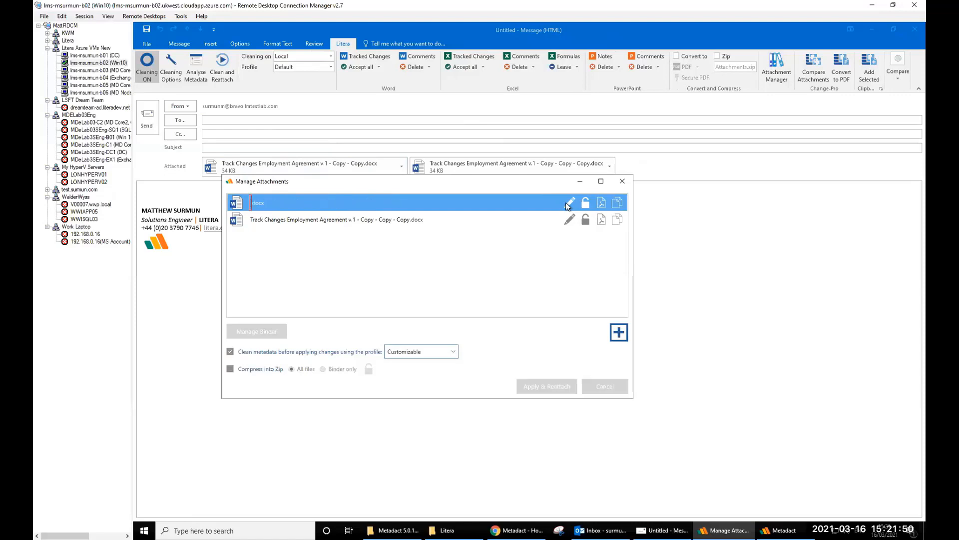
{"action": "type", "text": "Document 1"}
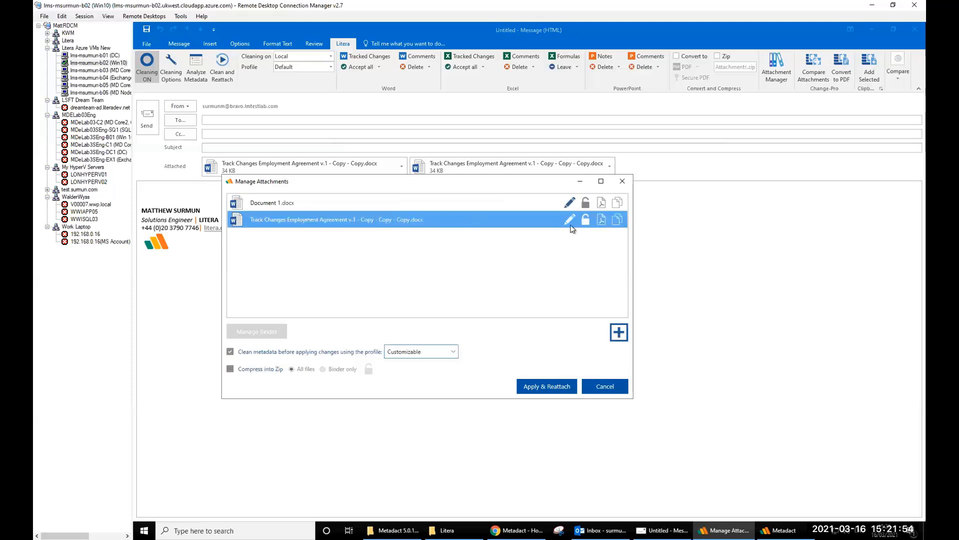
{"action": "left_click", "coordinate": [568, 223]}
{"action": "key", "text": "BackSpace"}
{"action": "key", "text": "BackSpace"}
{"action": "key", "text": "BackSpace"}
{"action": "key", "text": "BackSpace"}
{"action": "key", "text": "BackSpace"}
{"action": "key", "text": "BackSpace"}
{"action": "key", "text": "BackSpace"}
{"action": "key", "text": "BackSpace"}
{"action": "key", "text": "BackSpace"}
{"action": "key", "text": "BackSpace"}
{"action": "key", "text": "BackSpace"}
{"action": "key", "text": "BackSpace"}
{"action": "key", "text": "BackSpace"}
{"action": "key", "text": "BackSpace"}
{"action": "key", "text": "BackSpace"}
{"action": "key", "text": "BackSpace"}
{"action": "key", "text": "BackSpace"}
{"action": "key", "text": "BackSpace"}
{"action": "key", "text": "BackSpace"}
{"action": "key", "text": "BackSpace"}
{"action": "key", "text": "BackSpace"}
{"action": "key", "text": "BackSpace"}
{"action": "key", "text": "BackSpace"}
{"action": "key", "text": "BackSpace"}
{"action": "key", "text": "BackSpace"}
{"action": "key", "text": "BackSpace"}
{"action": "key", "text": "BackSpace"}
{"action": "key", "text": "BackSpace"}
{"action": "key", "text": "BackSpace"}
{"action": "key", "text": "BackSpace"}
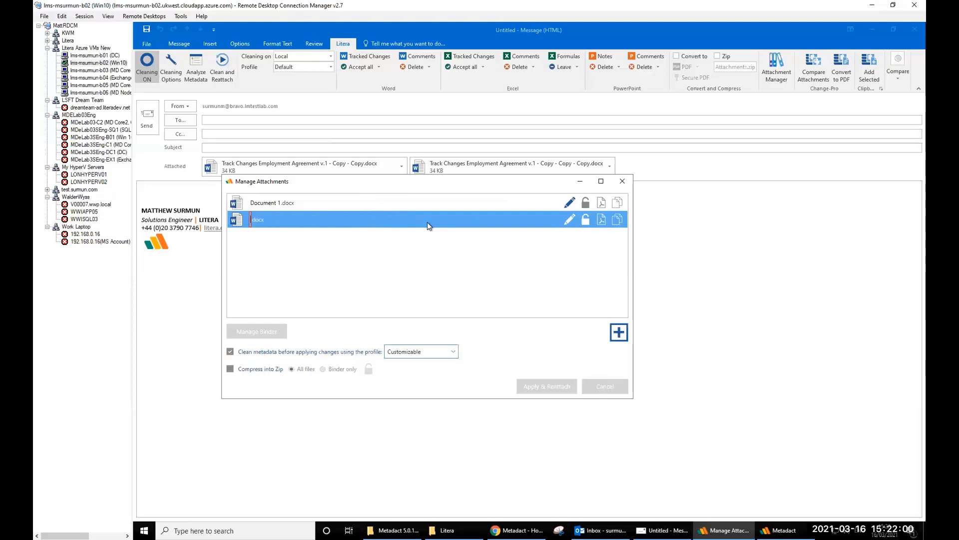
{"action": "type", "text": "Document 2"}
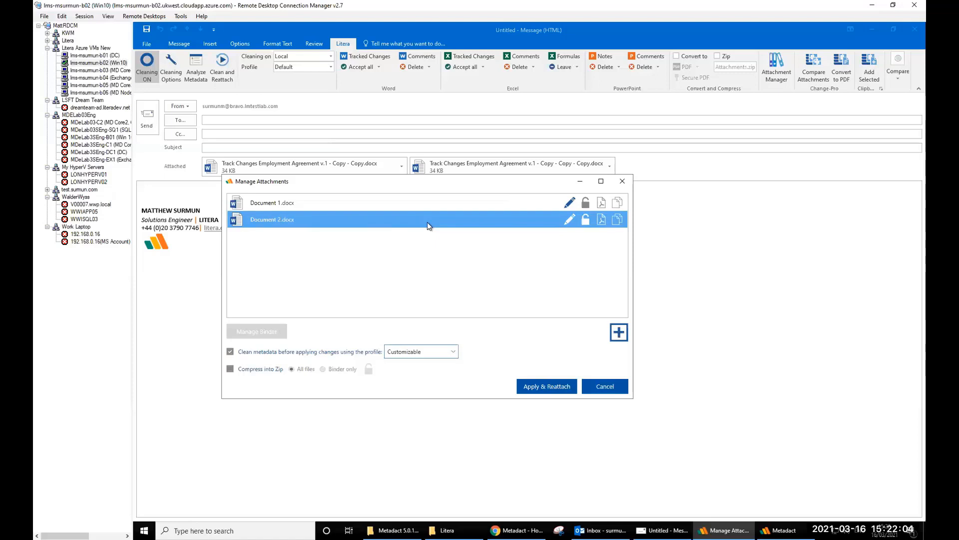
- Untick Clean metadata and bind both into one Binder.pdf with a table of contents, then reattach
{"action": "left_click", "coordinate": [230, 353]}
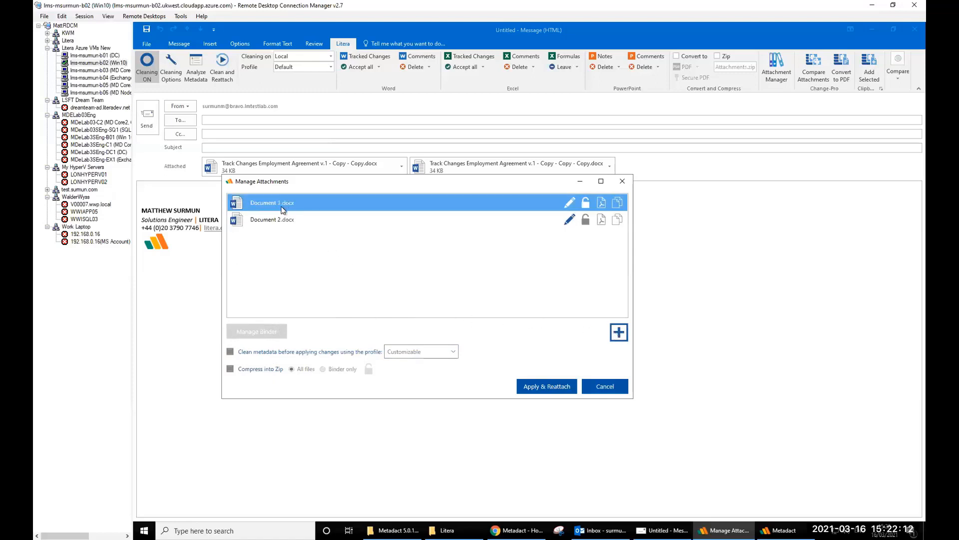
{"action": "left_click", "coordinate": [617, 203]}
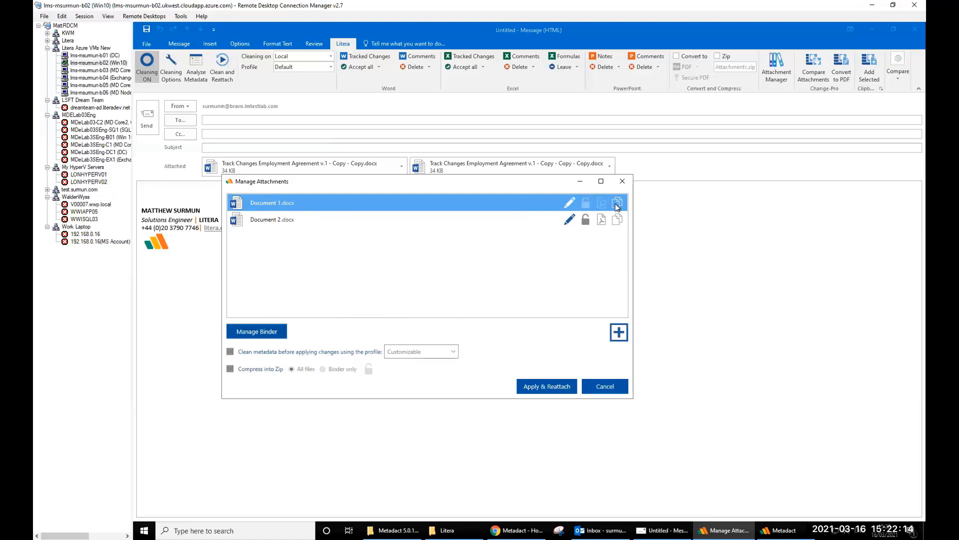
{"action": "left_click", "coordinate": [618, 220]}
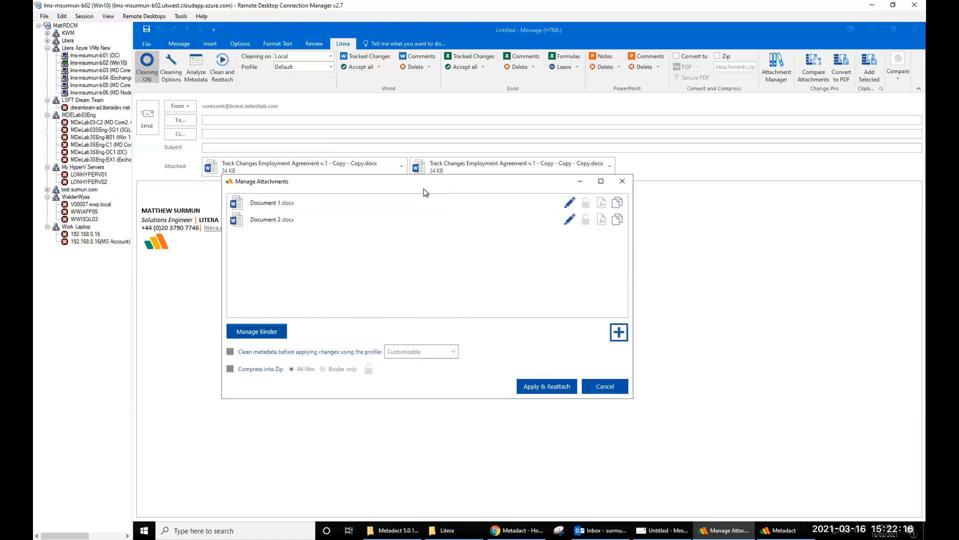
{"action": "left_click", "coordinate": [272, 334]}
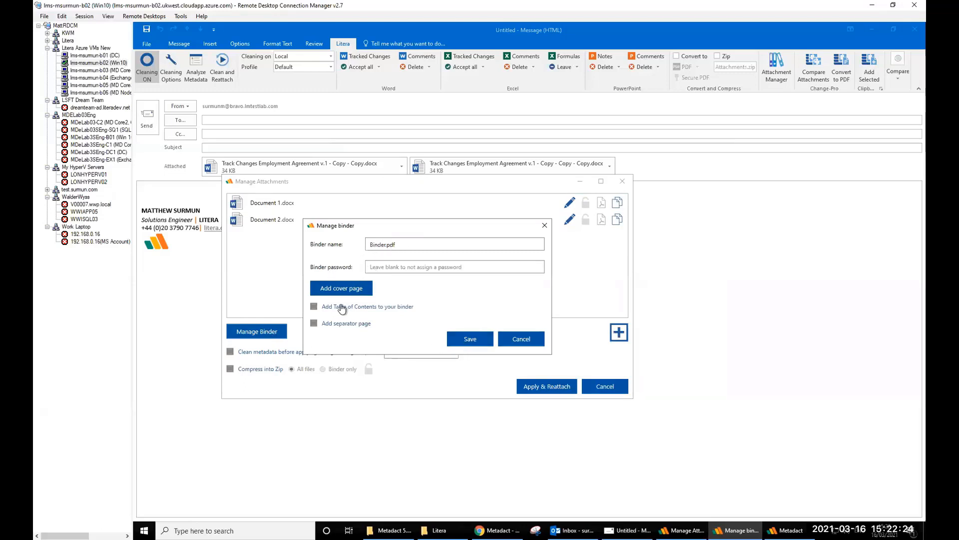
{"action": "left_click", "coordinate": [314, 307]}
{"action": "left_click", "coordinate": [458, 340]}
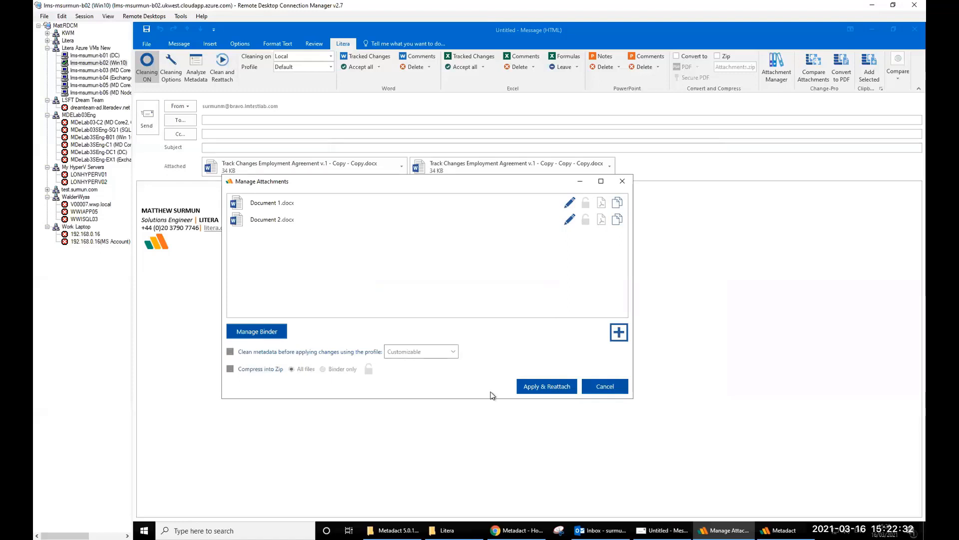
{"action": "left_click", "coordinate": [559, 386]}
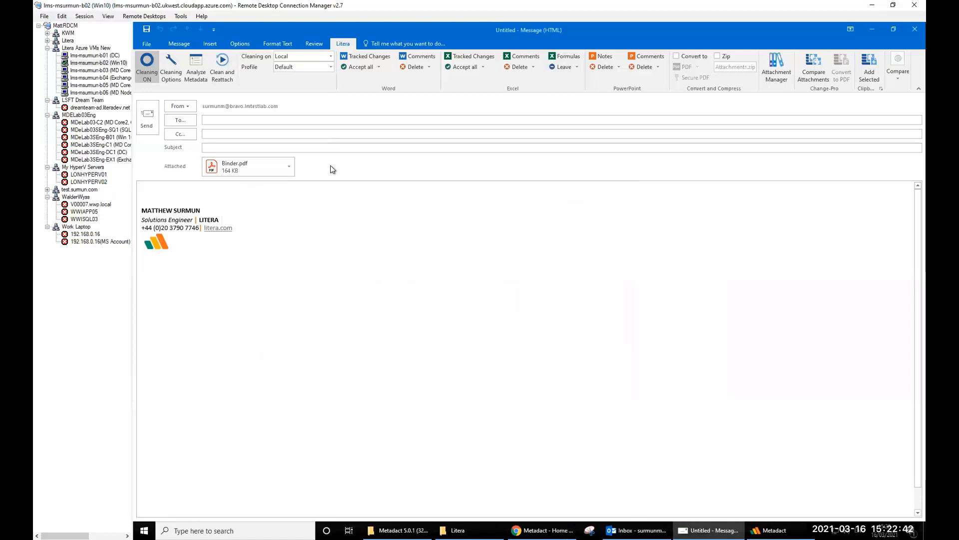
- Open Binder.pdf in Acrobat Reader and jump to the Document 1.docx section via its table of contents
{"action": "double_click", "coordinate": [255, 167]}
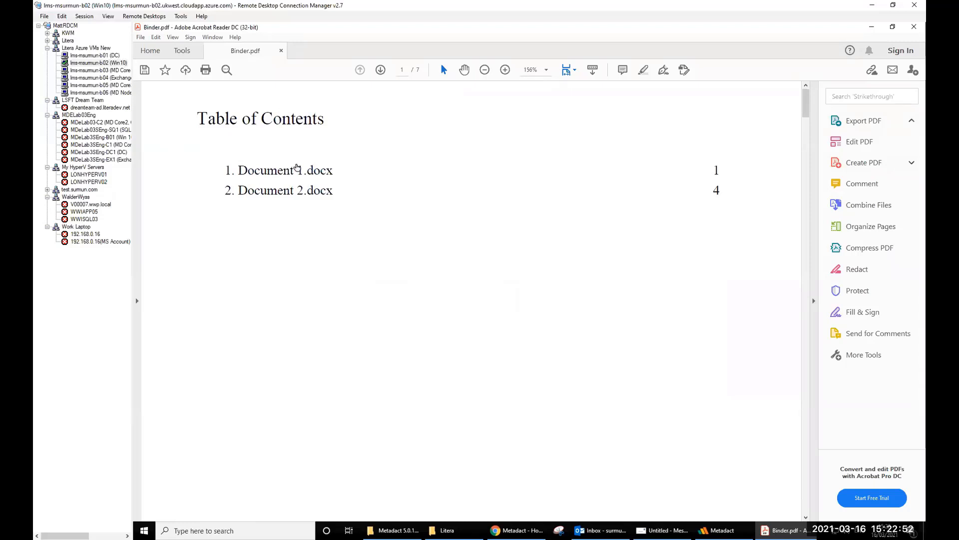
{"action": "left_click", "coordinate": [274, 173]}
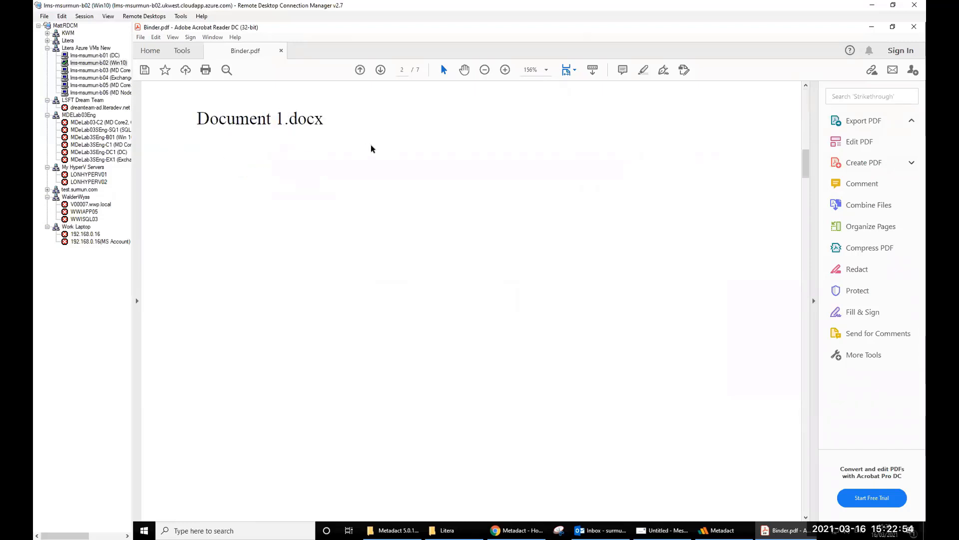
{"action": "scroll", "coordinate": [306, 144], "scroll_direction": "down", "scroll_amount": 3}
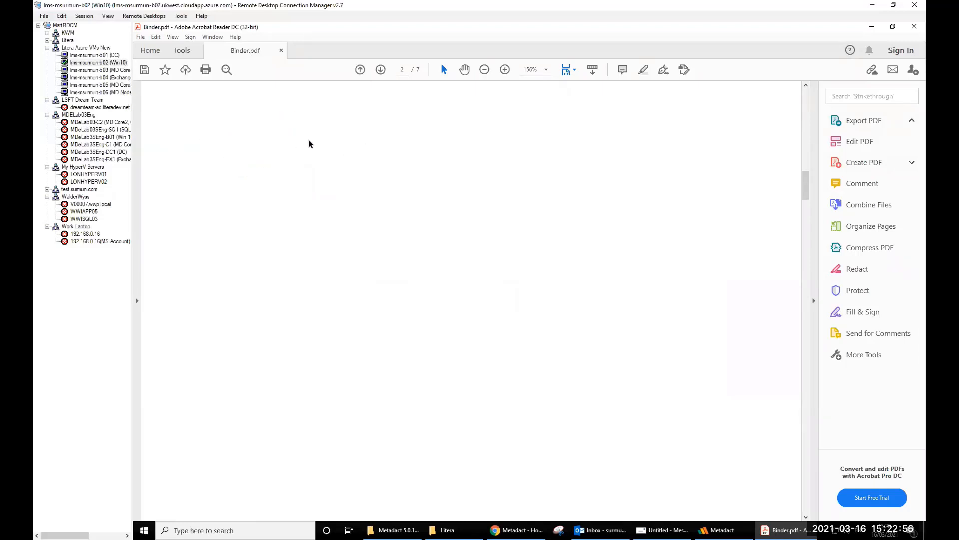
{"action": "scroll", "coordinate": [308, 145], "scroll_direction": "down", "scroll_amount": 6}
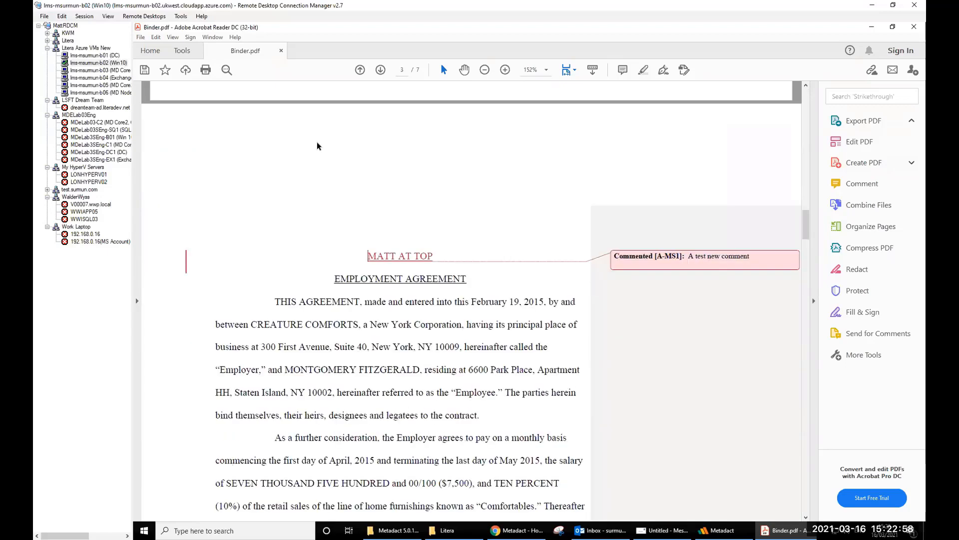
{"action": "scroll", "coordinate": [317, 146], "scroll_direction": "up", "scroll_amount": 2}
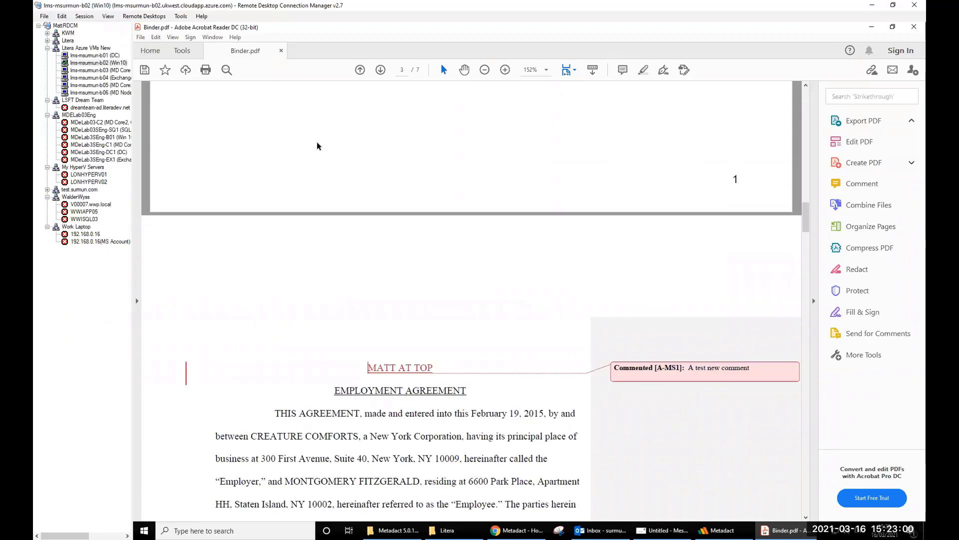
{"action": "scroll", "coordinate": [318, 145], "scroll_direction": "up", "scroll_amount": 5}
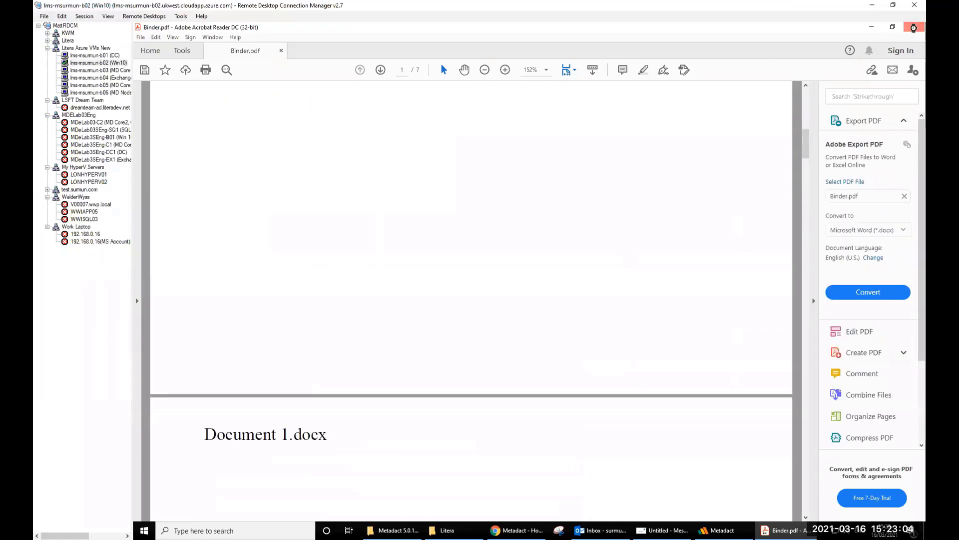
- Close Acrobat and address the email to the chosen recipient with subject 'Test Emiala'
{"action": "left_click", "coordinate": [914, 27]}
{"action": "left_click", "coordinate": [248, 120]}
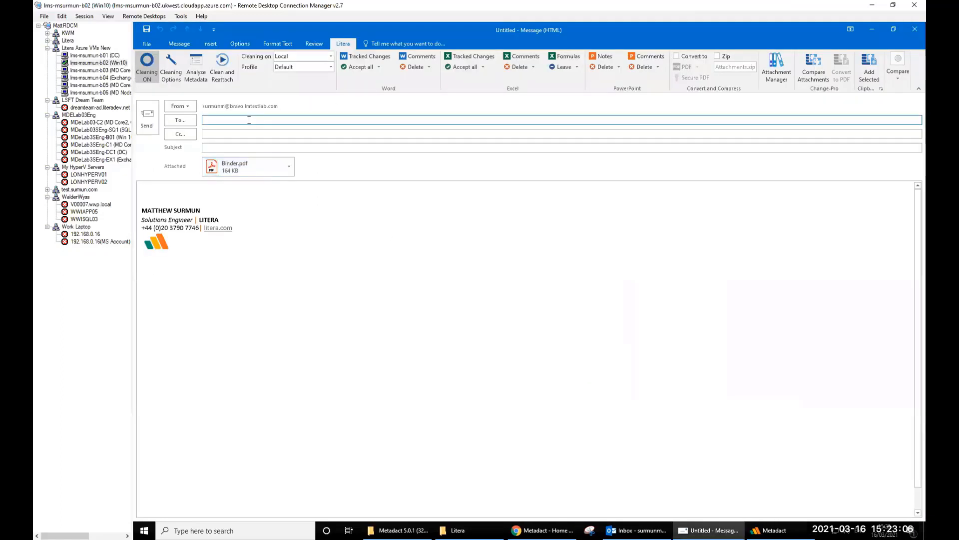
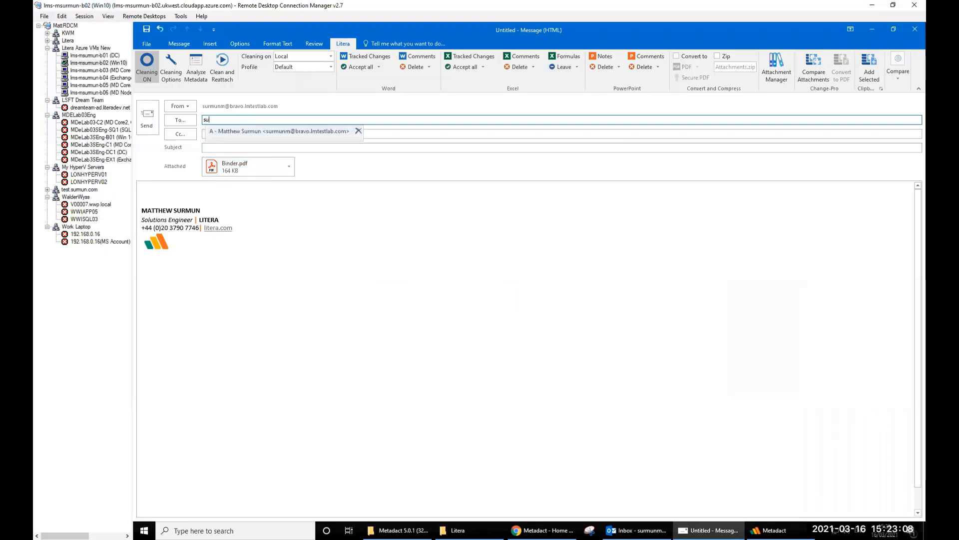
{"action": "key", "text": "Return"}
{"action": "left_click", "coordinate": [200, 147]}
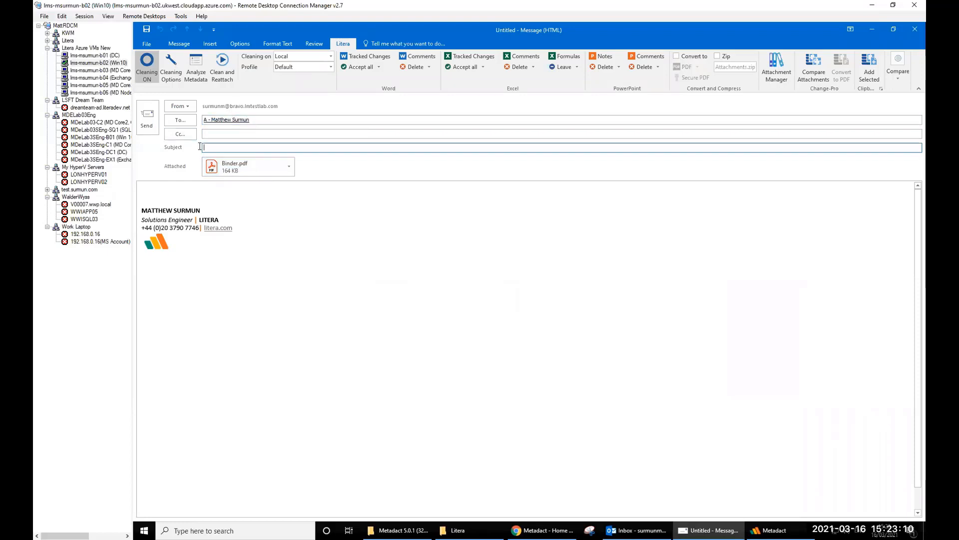
{"action": "type", "text": "Test Emial"}
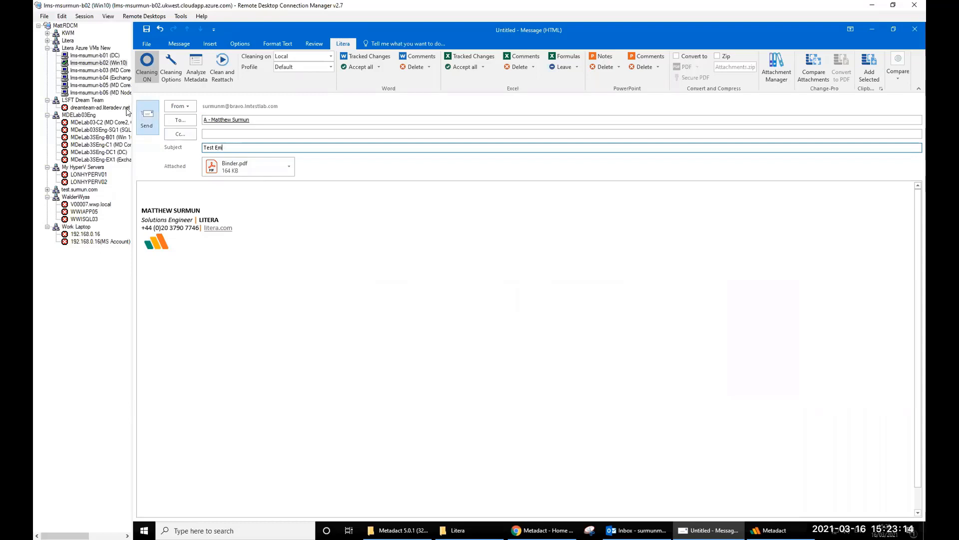
{"action": "type", "text": "ai"}
- Send it, review Binder.pdf's cleaning options, then Clean and Send with the Default profile
{"action": "left_click", "coordinate": [149, 118]}
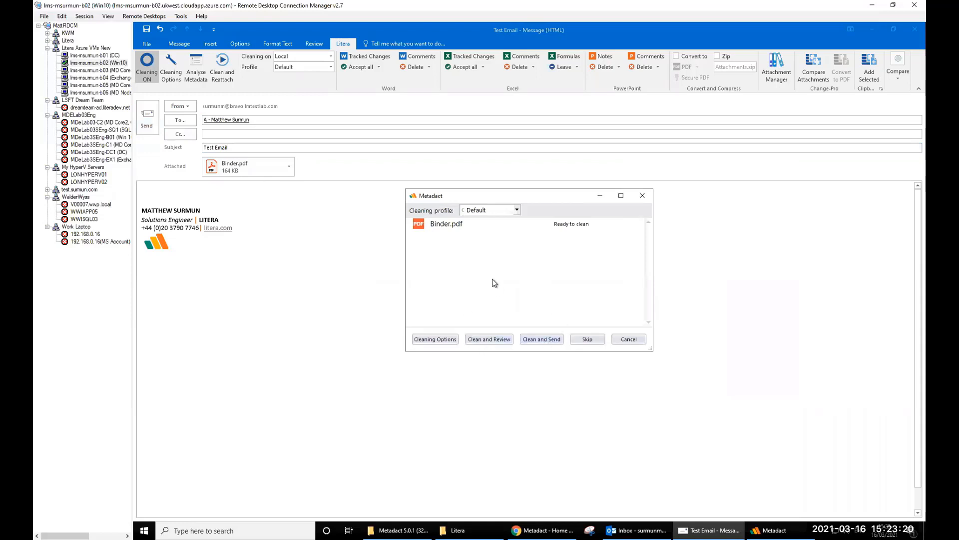
{"action": "left_click", "coordinate": [438, 341]}
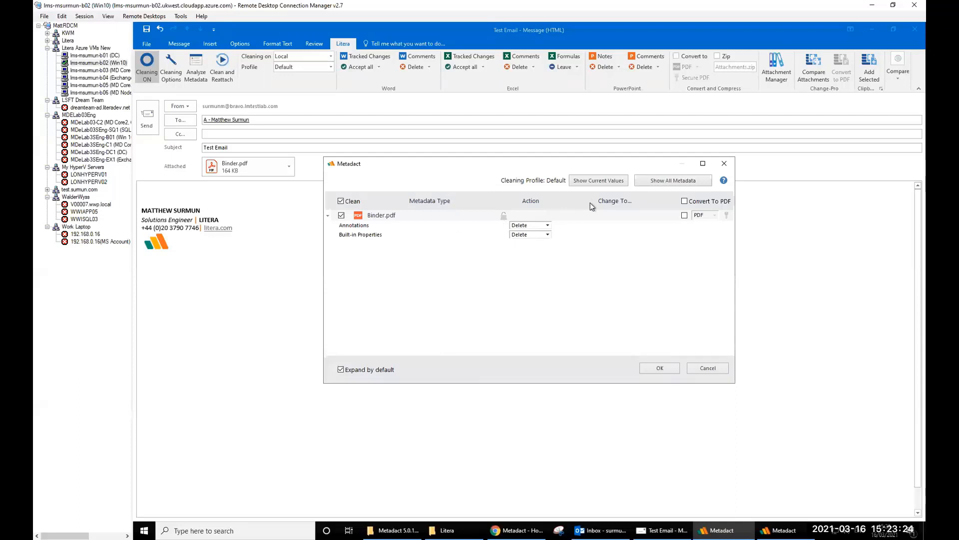
{"action": "left_click", "coordinate": [720, 368]}
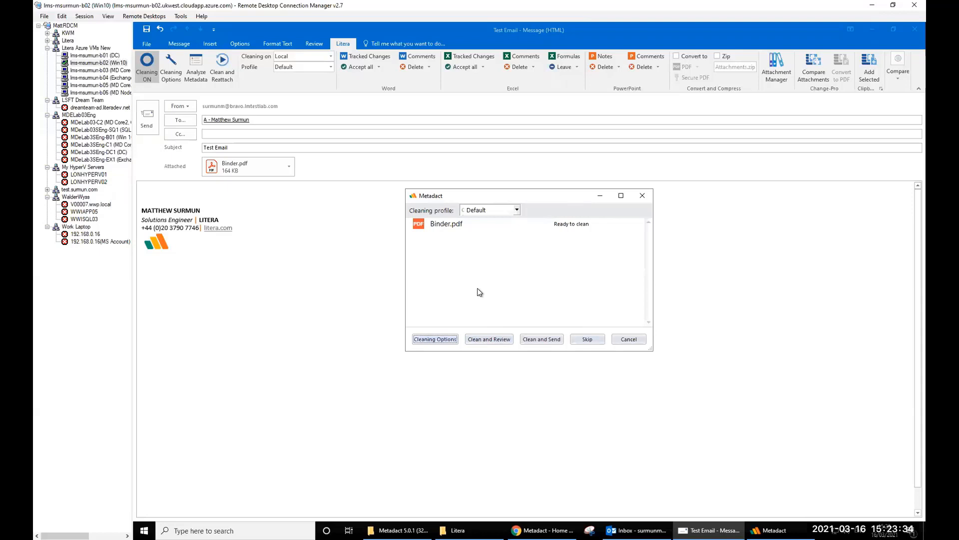
{"action": "left_click", "coordinate": [536, 339]}
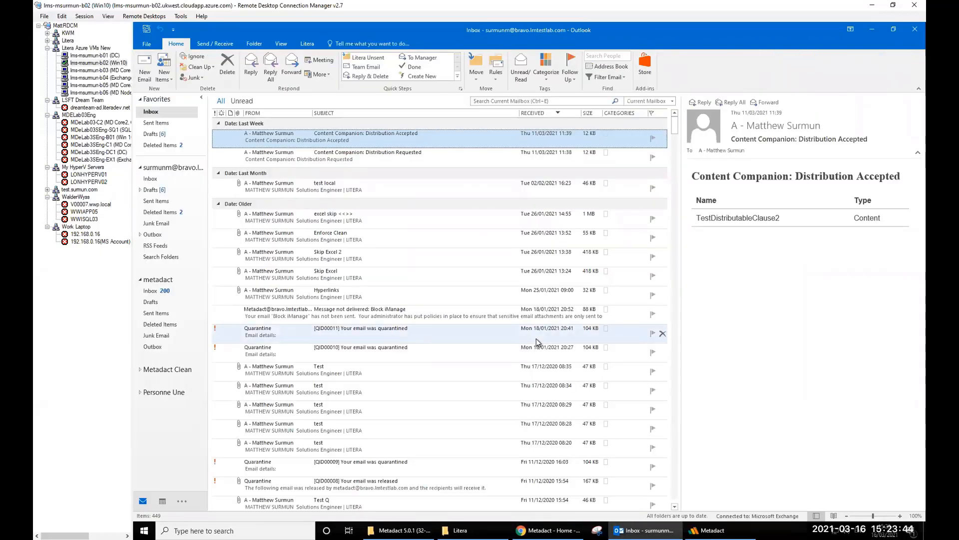
- Compose a new email with the Track Changes Employment Agreement attached, the recipient filled in, subject 'Test Email'
{"action": "left_click", "coordinate": [144, 67]}
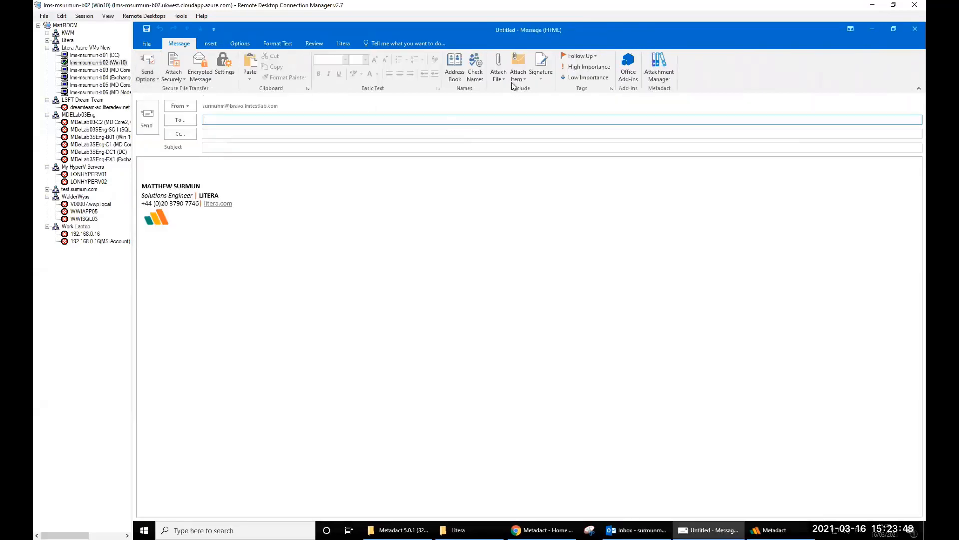
{"action": "left_click", "coordinate": [499, 74]}
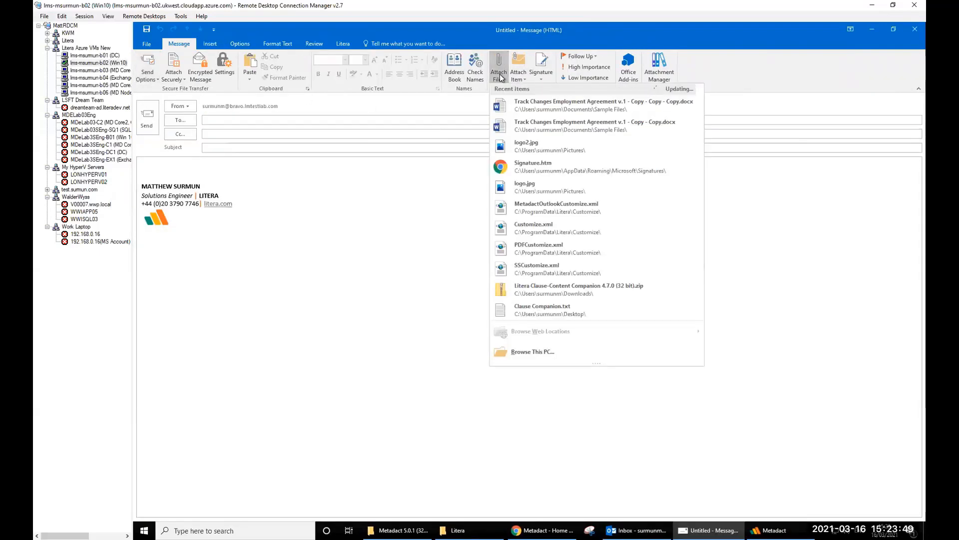
{"action": "left_click", "coordinate": [560, 107]}
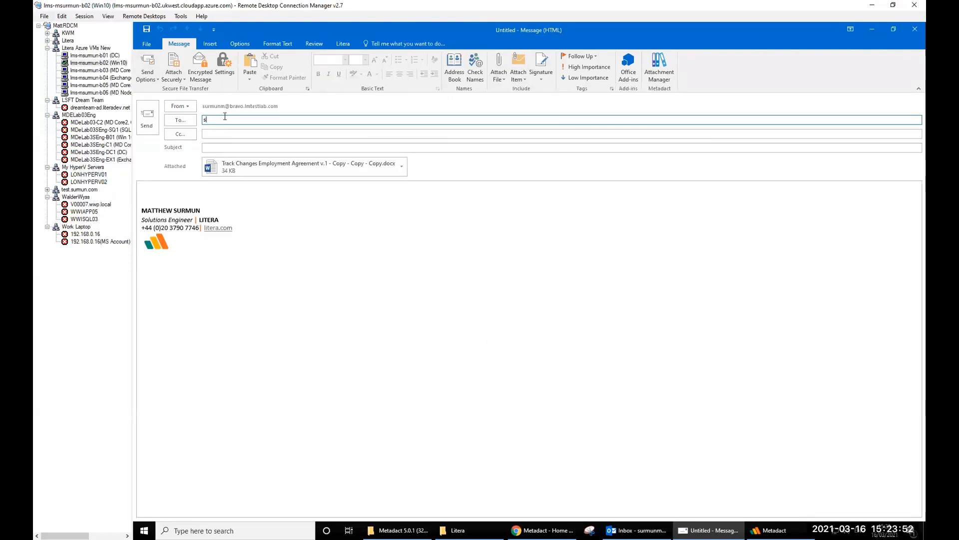
{"action": "type", "text": "su"}
{"action": "key", "text": "Return"}
{"action": "left_click", "coordinate": [220, 147]}
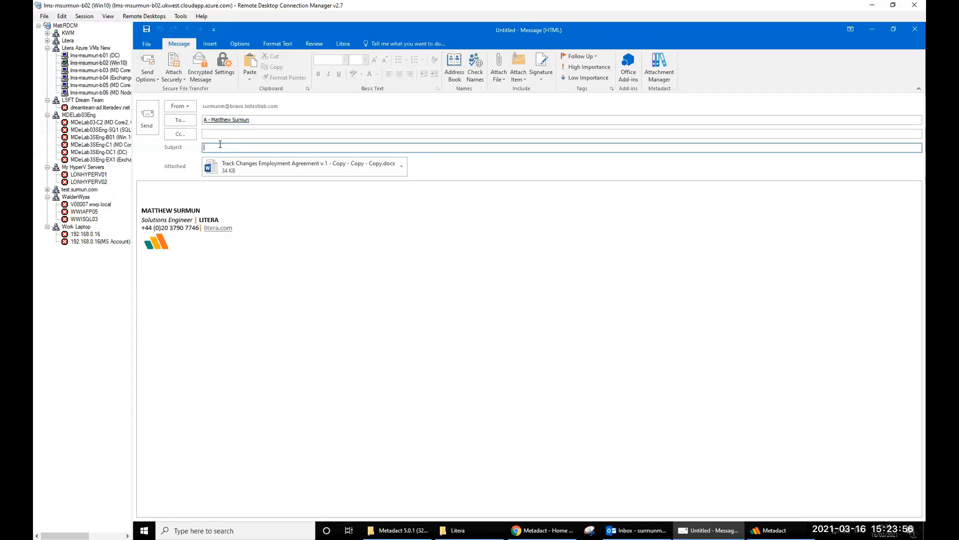
{"action": "type", "text": "Test Email"}
- Send it, accept the tracked changes and comments alert, then Clean and Send
{"action": "left_click", "coordinate": [146, 129]}
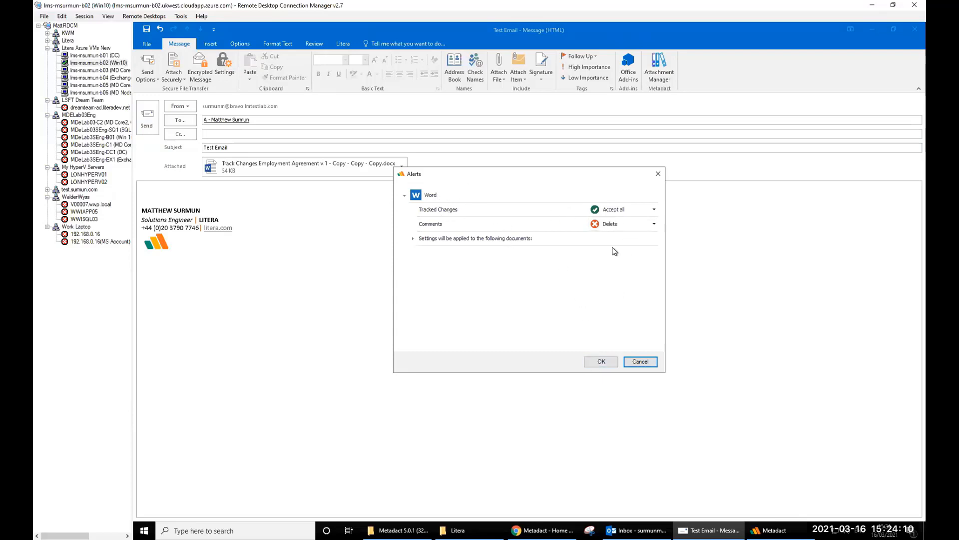
{"action": "left_click", "coordinate": [603, 366]}
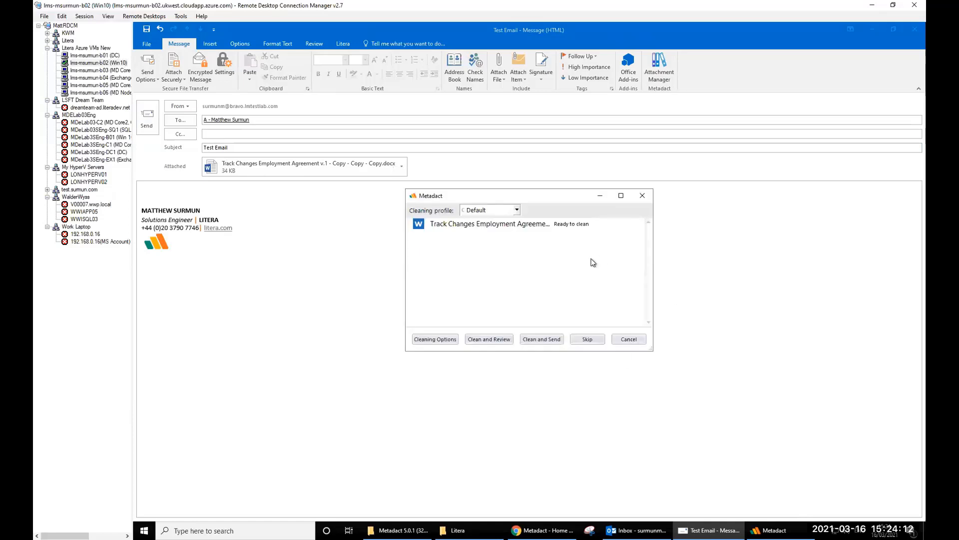
{"action": "left_click", "coordinate": [533, 341]}
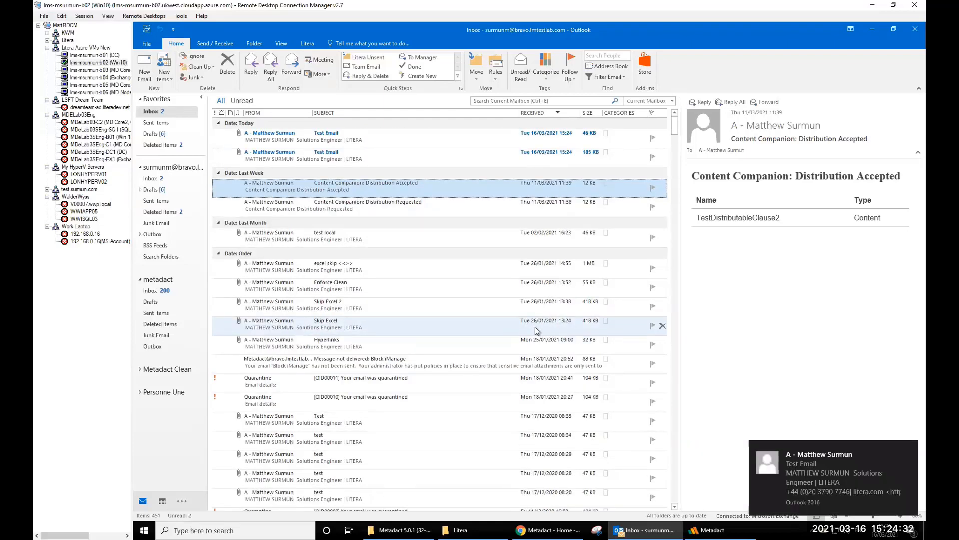
- Browse Sensitive Data Handling Settings from Litera's About panel, including the reply-all alert above 5 replies
{"action": "left_click", "coordinate": [301, 46]}
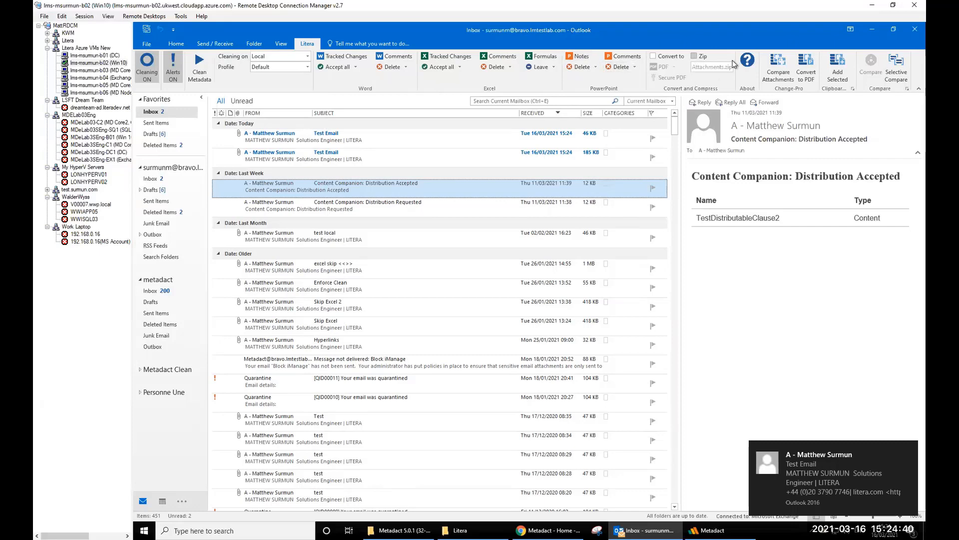
{"action": "left_click", "coordinate": [749, 61]}
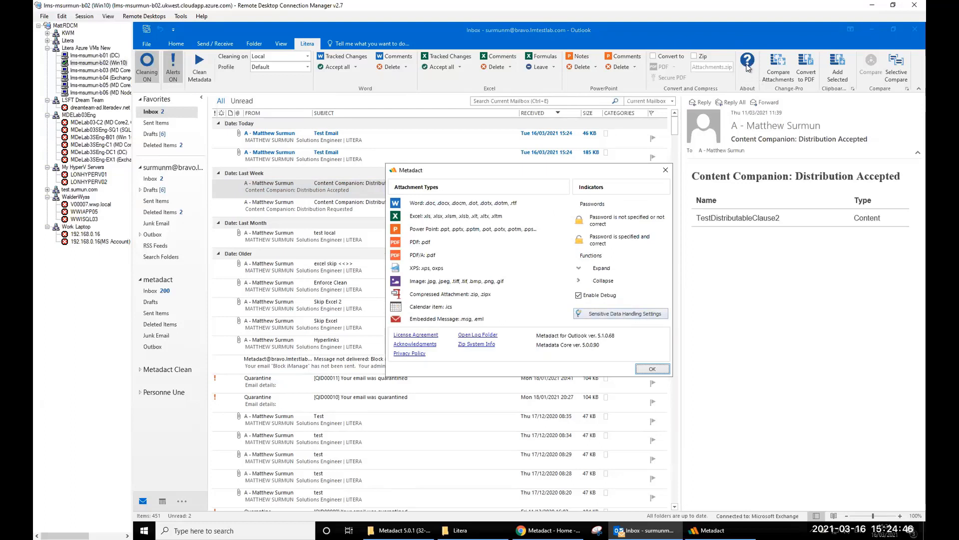
{"action": "left_click", "coordinate": [611, 315]}
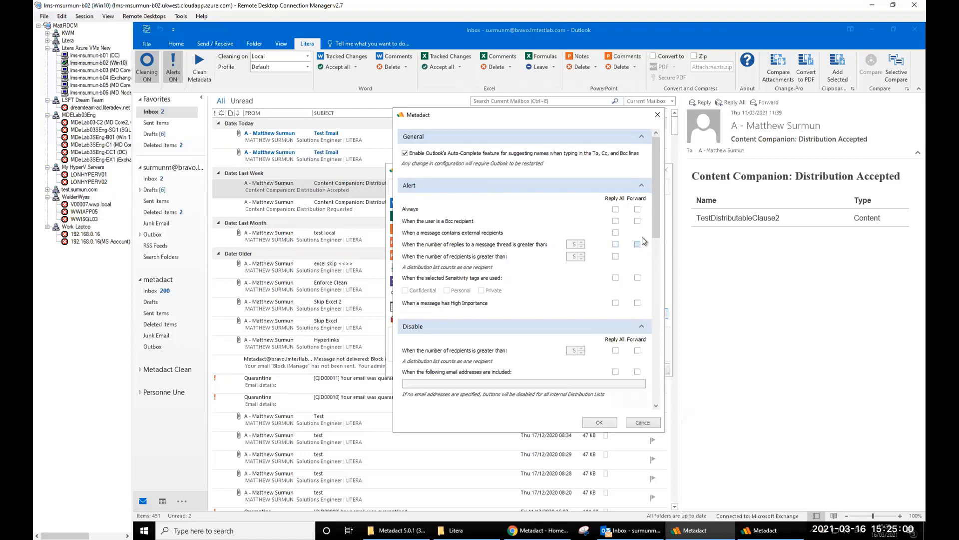
{"action": "left_click", "coordinate": [616, 245]}
{"action": "scroll", "coordinate": [594, 275], "scroll_direction": "down", "scroll_amount": 1}
{"action": "scroll", "coordinate": [594, 274], "scroll_direction": "down", "scroll_amount": 1}
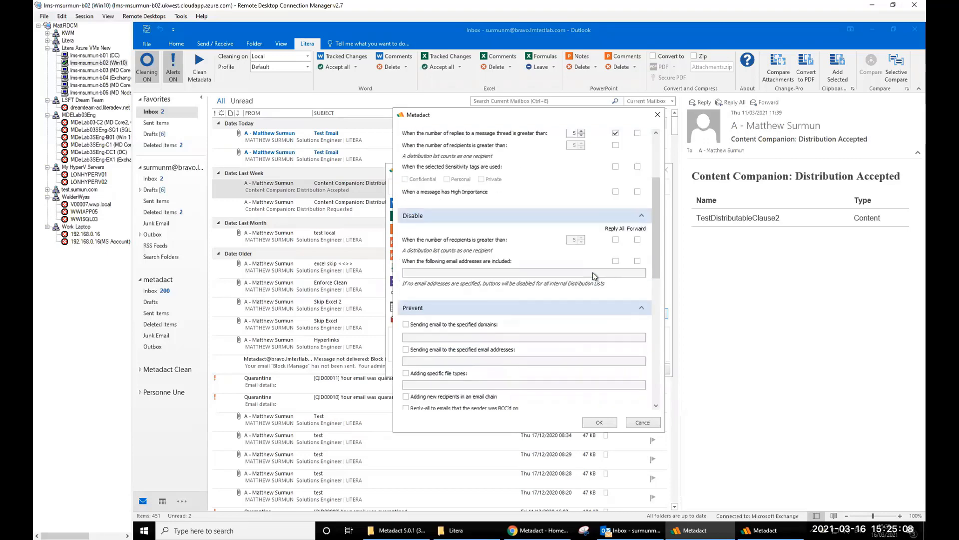
{"action": "scroll", "coordinate": [507, 289], "scroll_direction": "down", "scroll_amount": 1}
{"action": "scroll", "coordinate": [507, 289], "scroll_direction": "down", "scroll_amount": 2}
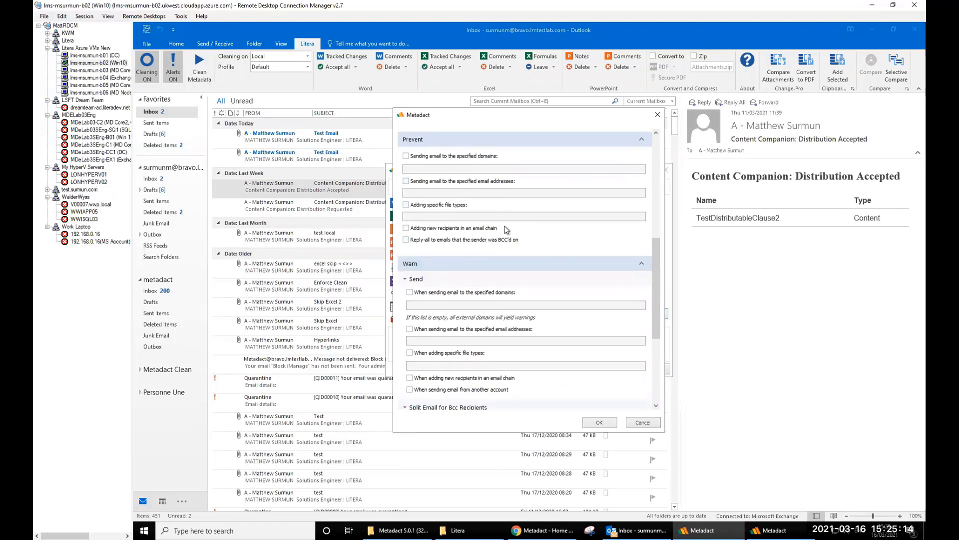
{"action": "scroll", "coordinate": [506, 227], "scroll_direction": "down", "scroll_amount": 3}
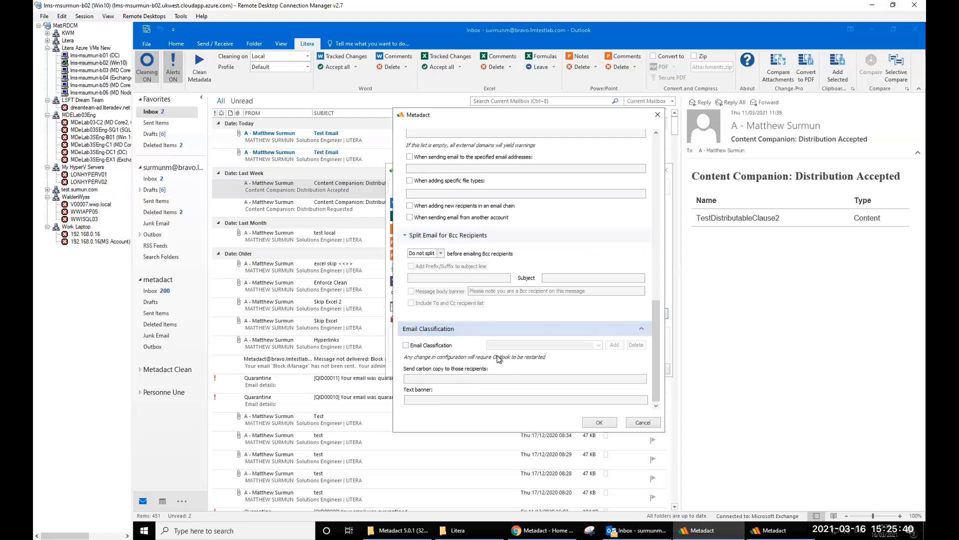
{"action": "scroll", "coordinate": [519, 342], "scroll_direction": "up", "scroll_amount": 10}
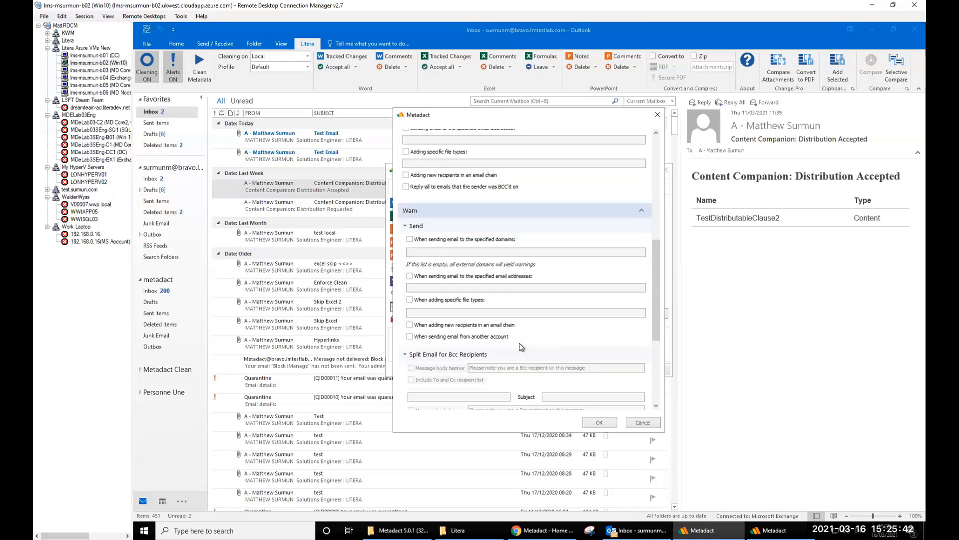
{"action": "scroll", "coordinate": [520, 343], "scroll_direction": "up", "scroll_amount": 3}
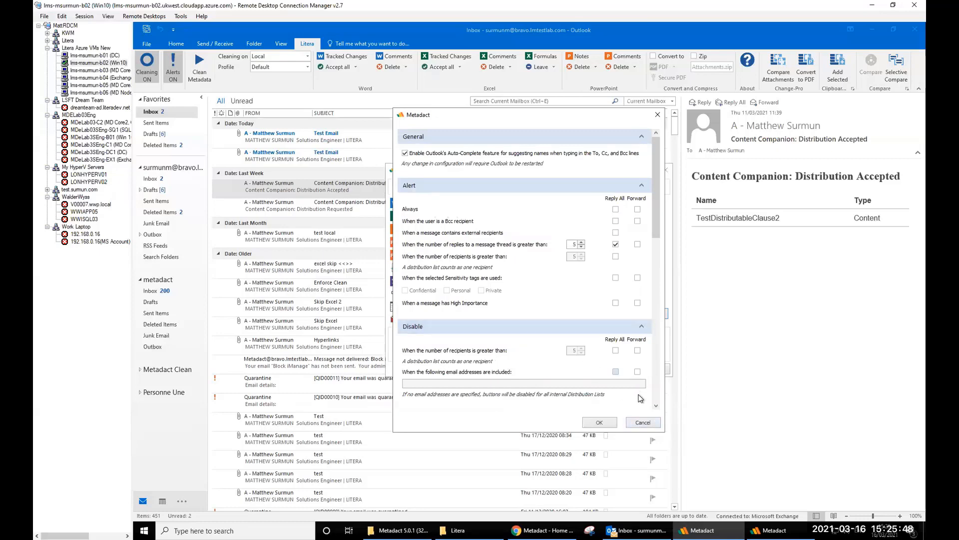
- Cancel the settings changes, close About, and view the 185 KB Test Email with Binder.pdf
{"action": "left_click", "coordinate": [634, 426]}
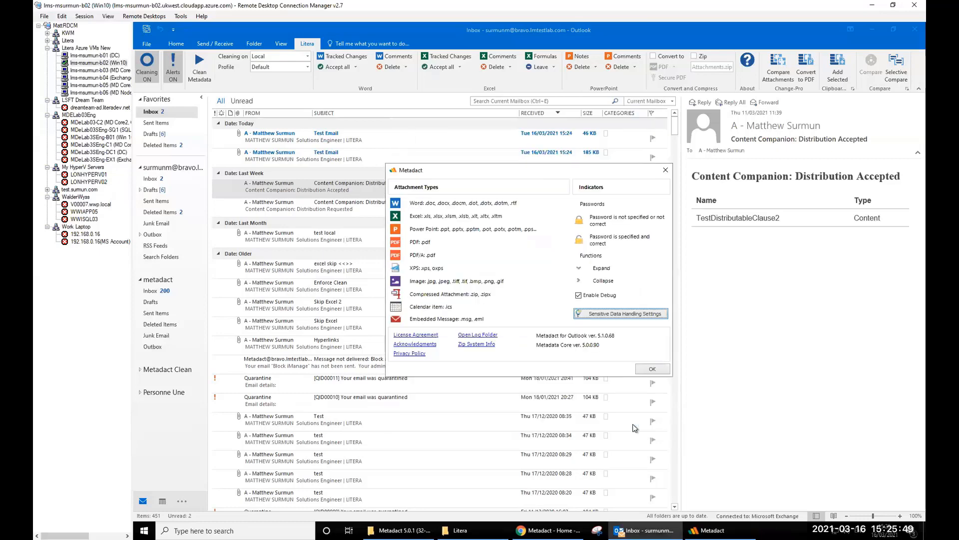
{"action": "left_click", "coordinate": [652, 371]}
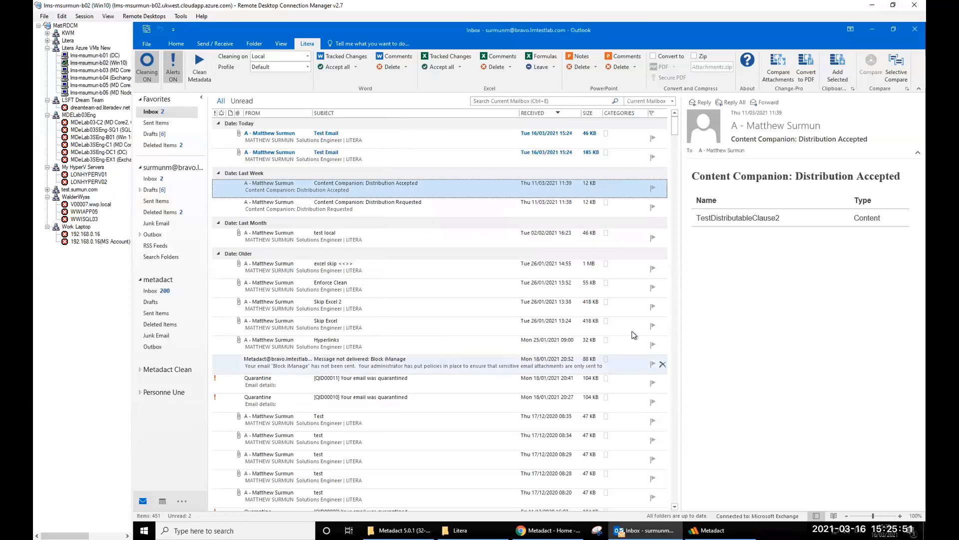
{"action": "left_click", "coordinate": [305, 155]}
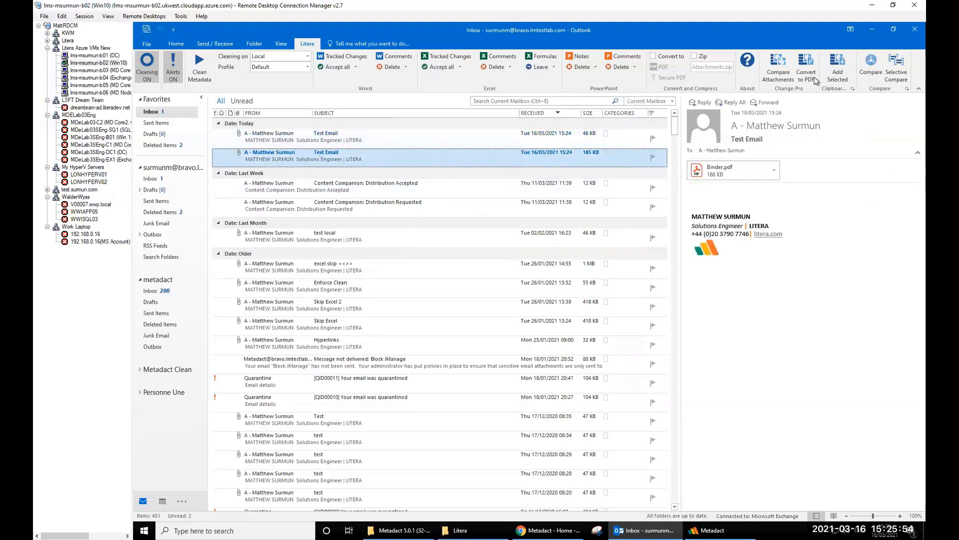
- Minimize Outlook, bring the Metadact desktop app forward, and choose Files > Add files
{"action": "left_click", "coordinate": [872, 29]}
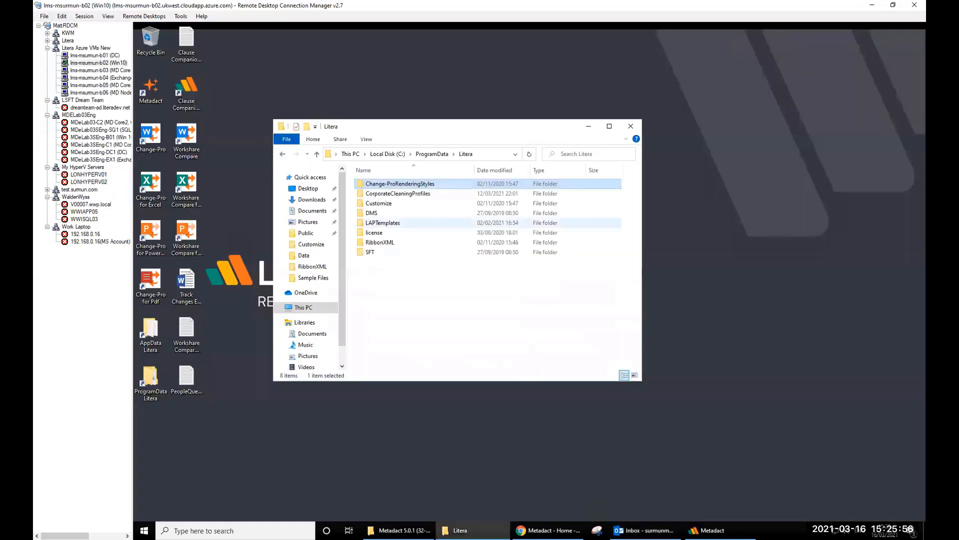
{"action": "left_click", "coordinate": [719, 530]}
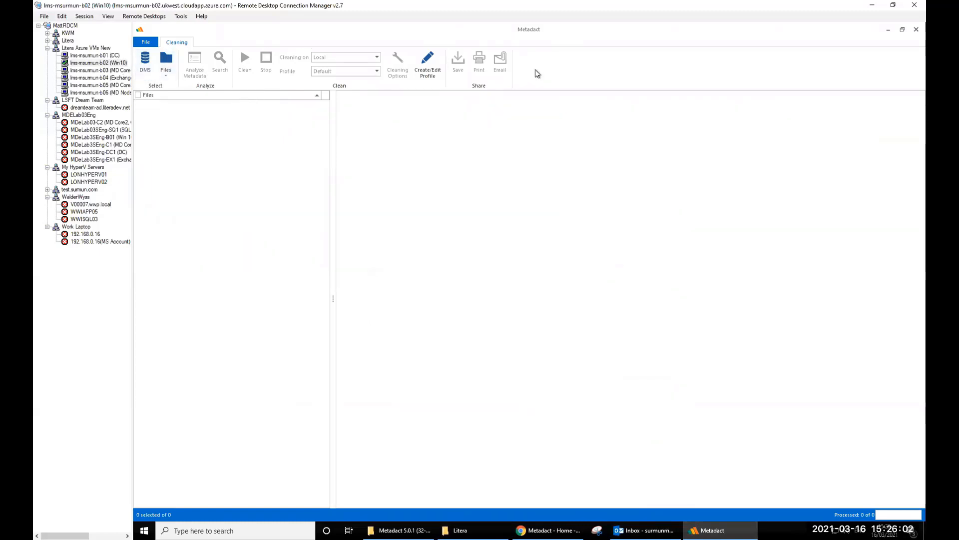
{"action": "left_click", "coordinate": [163, 72]}
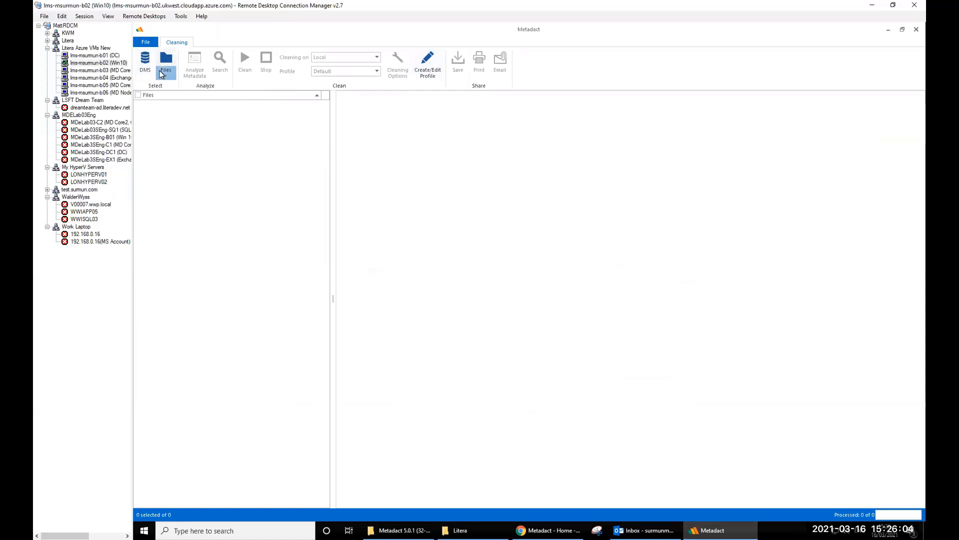
{"action": "left_click", "coordinate": [186, 87]}
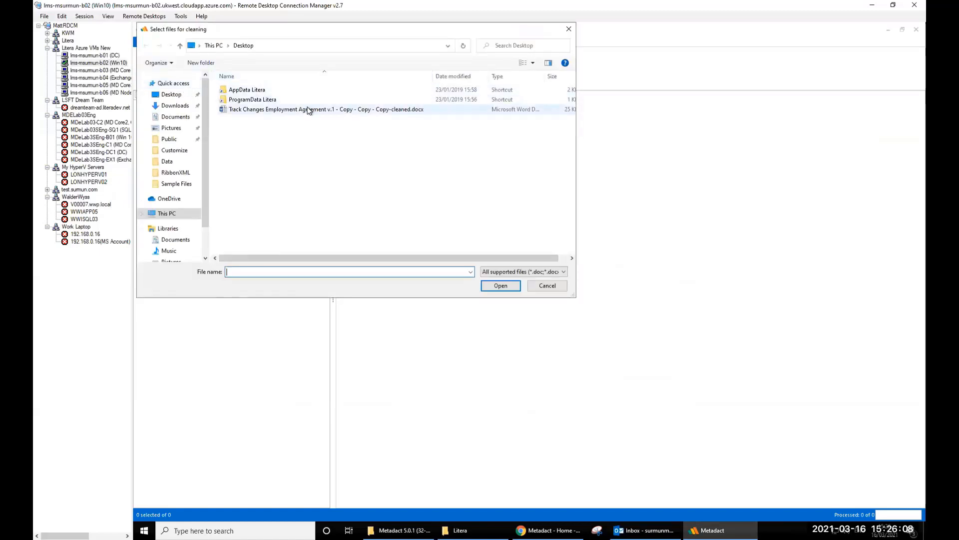
- Add Track Changes Employment Agreement v.1 - Copy - Copy.docx from Sample Files, then choose Create/Edit Profile
{"action": "left_click", "coordinate": [278, 110]}
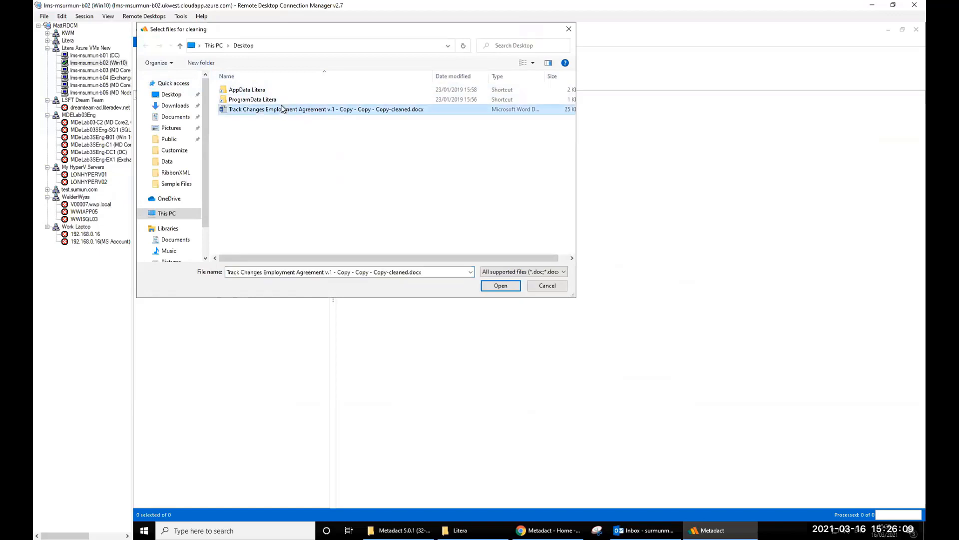
{"action": "left_click", "coordinate": [175, 183]}
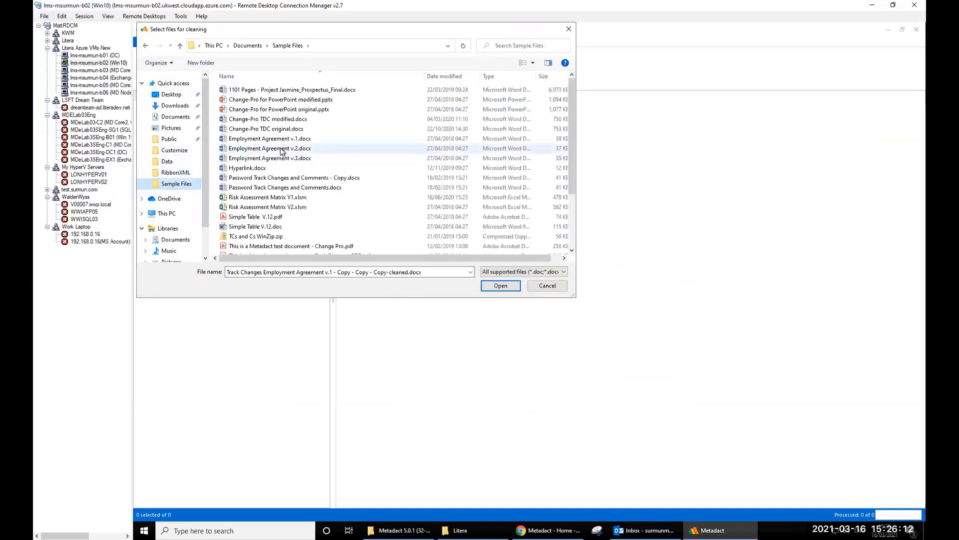
{"action": "scroll", "coordinate": [281, 151], "scroll_direction": "down", "scroll_amount": 3}
{"action": "double_click", "coordinate": [312, 220]}
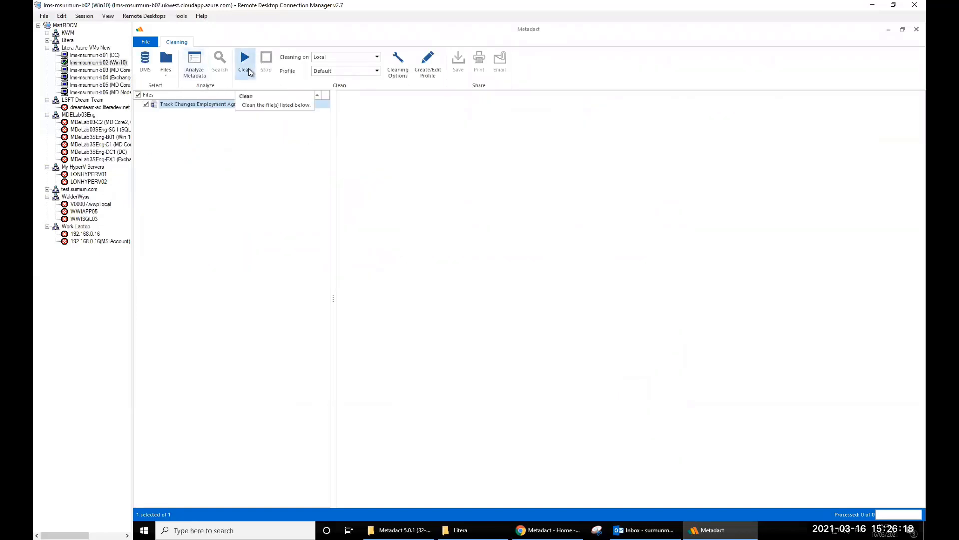
{"action": "left_click", "coordinate": [377, 72]}
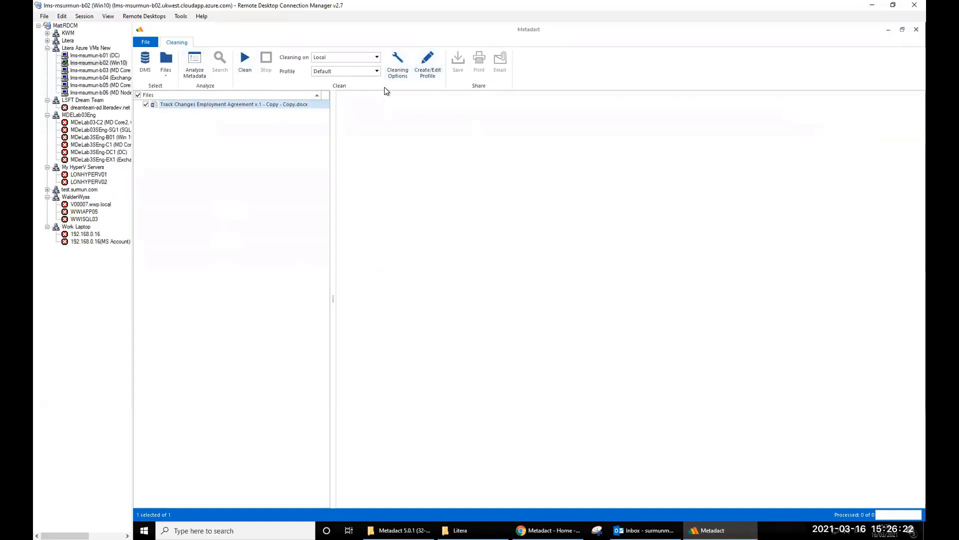
{"action": "left_click", "coordinate": [430, 73]}
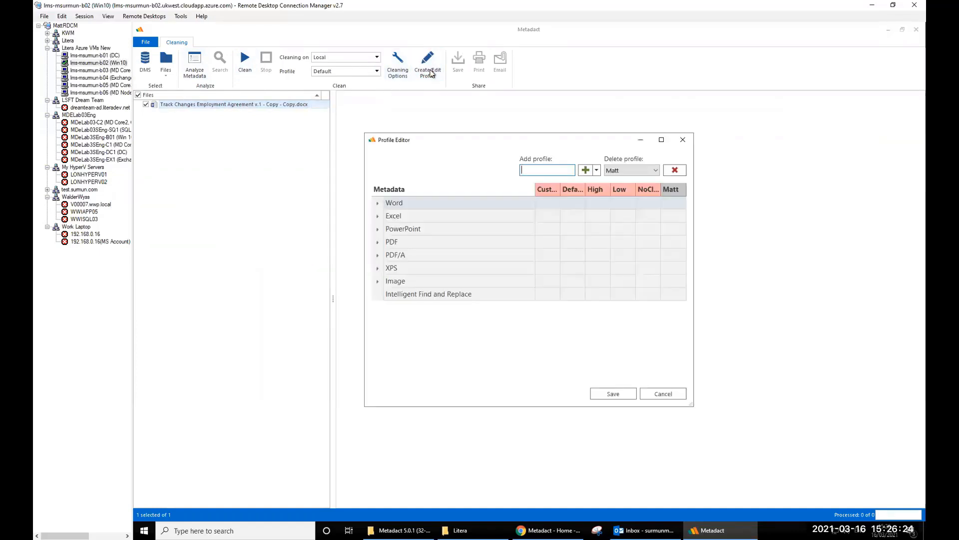
- Maximize the Profile Editor, expand and collapse Word Built-in and Custom Properties, then close it
{"action": "left_click", "coordinate": [661, 140]}
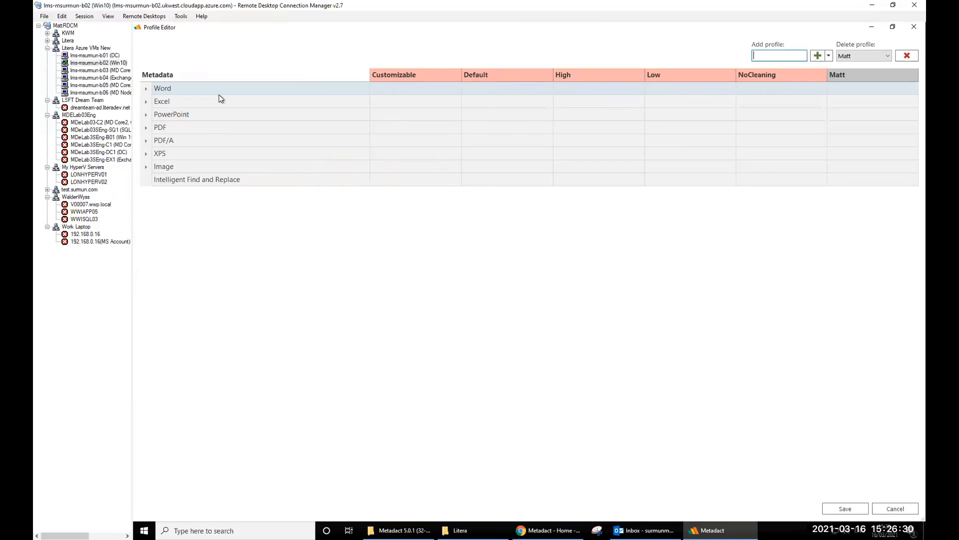
{"action": "left_click", "coordinate": [145, 89]}
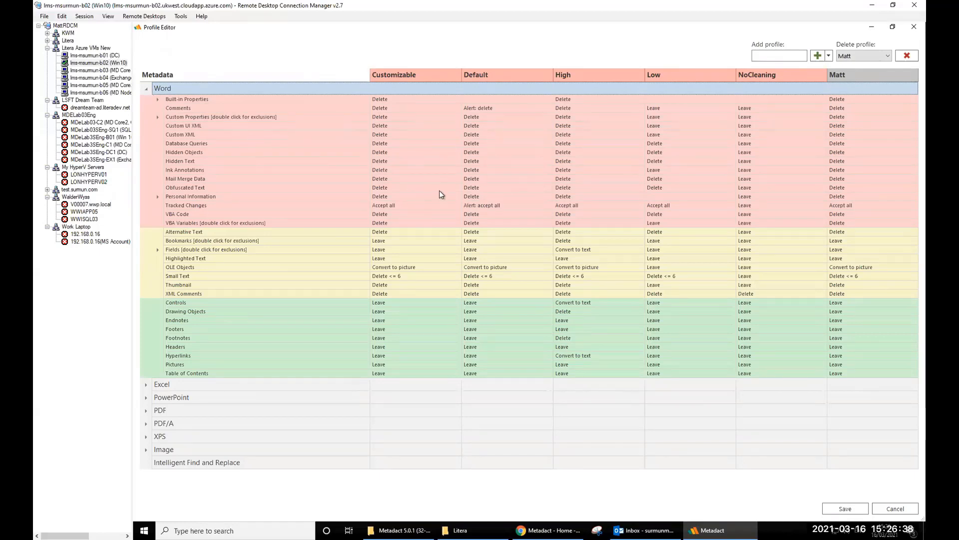
{"action": "left_click", "coordinate": [157, 99]}
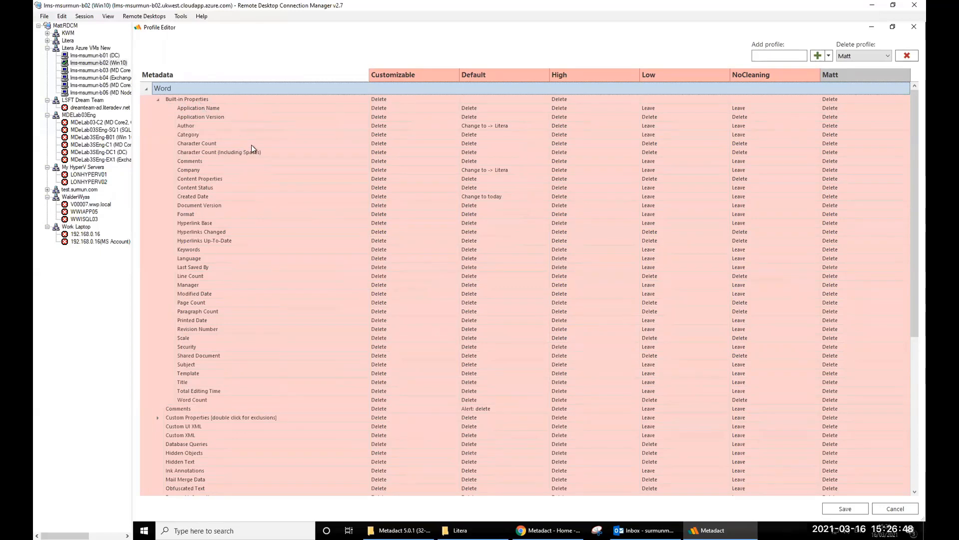
{"action": "scroll", "coordinate": [250, 145], "scroll_direction": "down", "scroll_amount": 3}
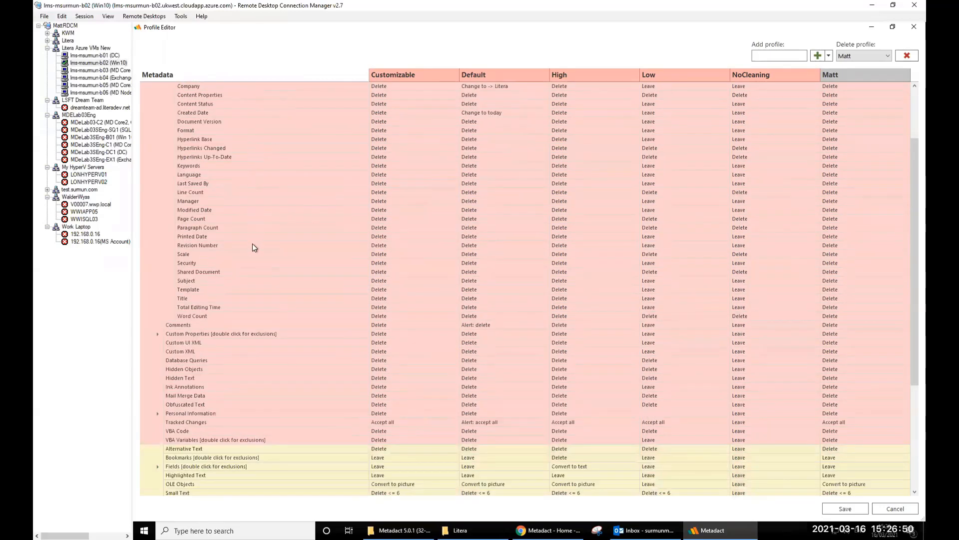
{"action": "scroll", "coordinate": [157, 276], "scroll_direction": "down", "scroll_amount": 2}
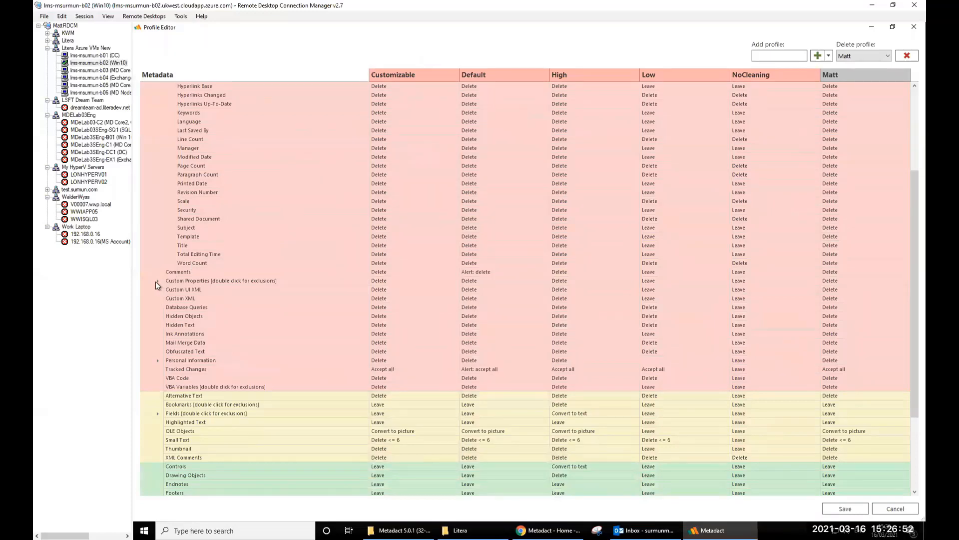
{"action": "left_click", "coordinate": [156, 281]}
{"action": "scroll", "coordinate": [427, 206], "scroll_direction": "down", "scroll_amount": 3}
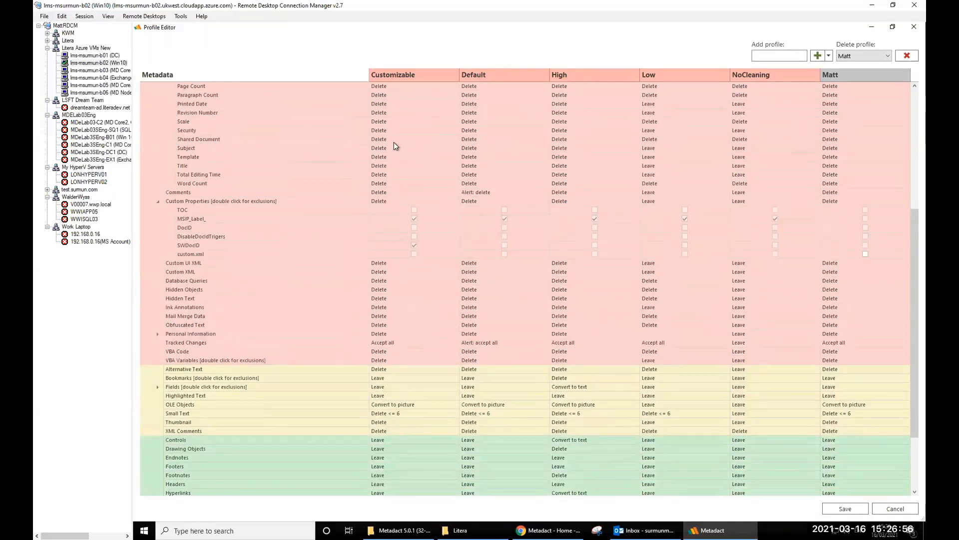
{"action": "scroll", "coordinate": [394, 142], "scroll_direction": "up", "scroll_amount": 8}
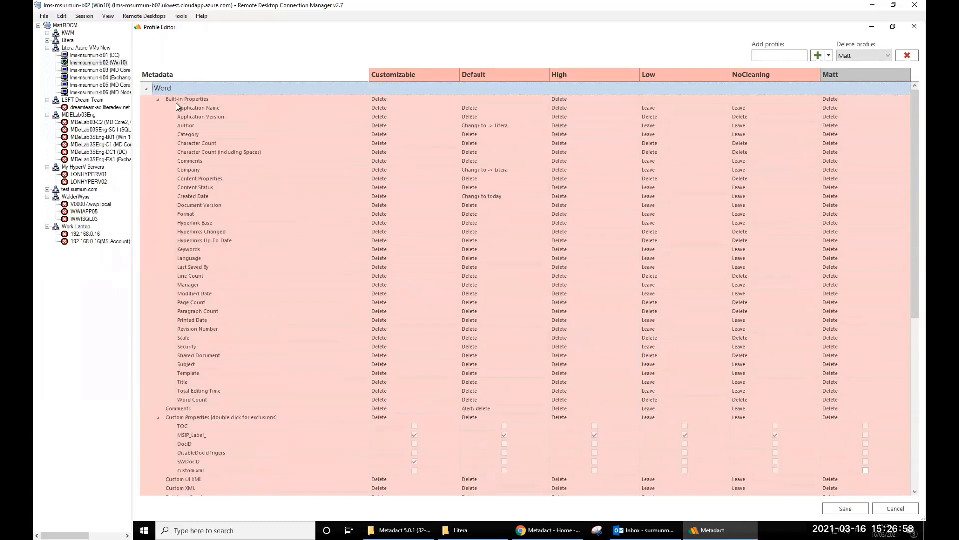
{"action": "left_click", "coordinate": [157, 99]}
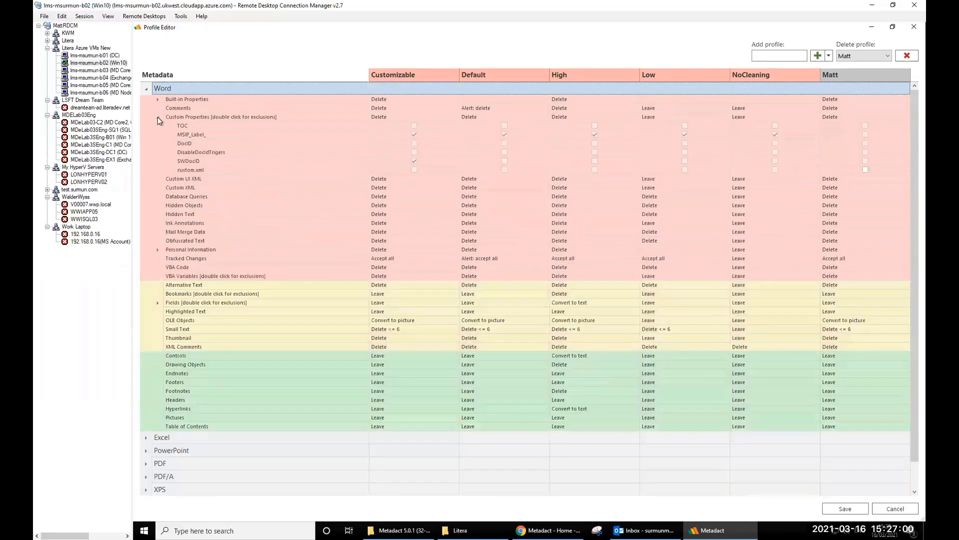
{"action": "left_click", "coordinate": [157, 117]}
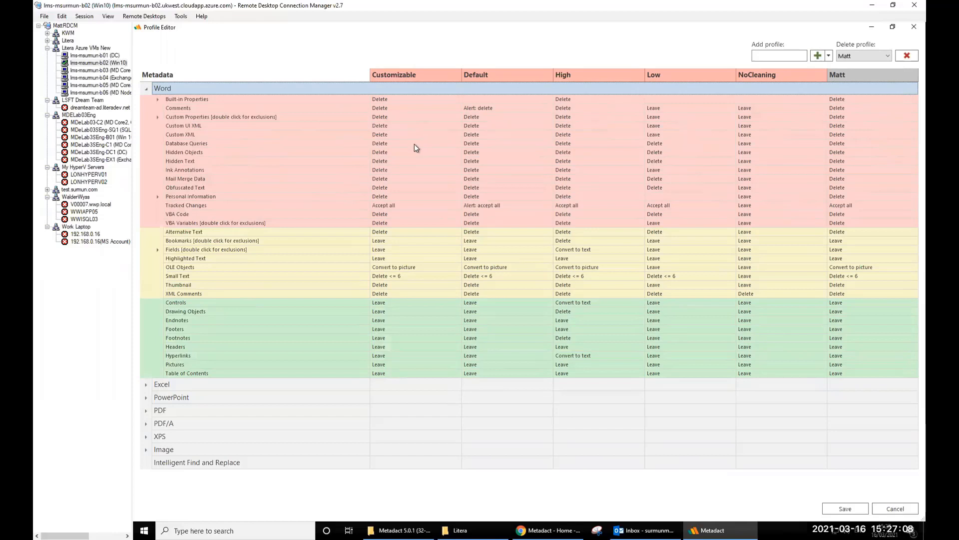
{"action": "left_click", "coordinate": [913, 27]}
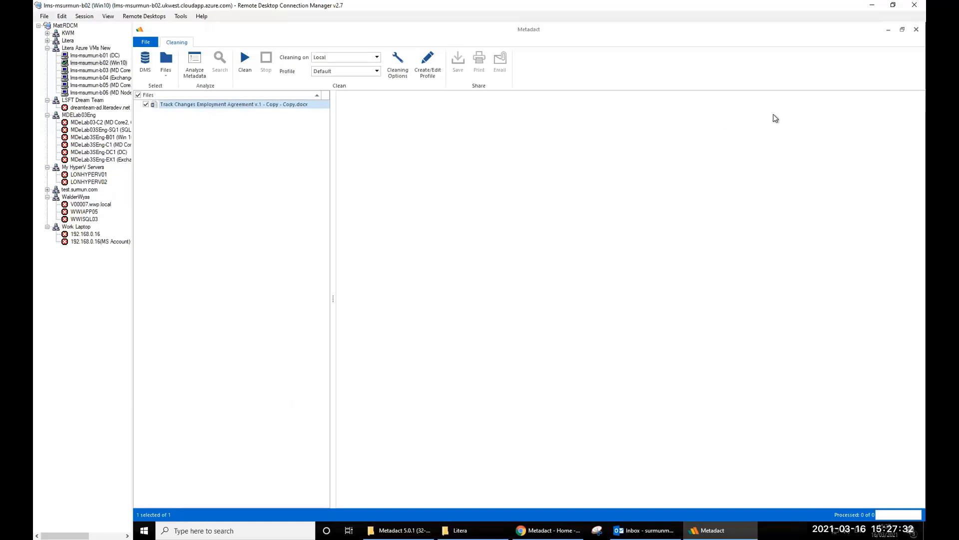
- Minimize Metadact and launch Litera Administrator Panel from the Start menu, approving the UAC prompt
{"action": "left_click", "coordinate": [888, 31]}
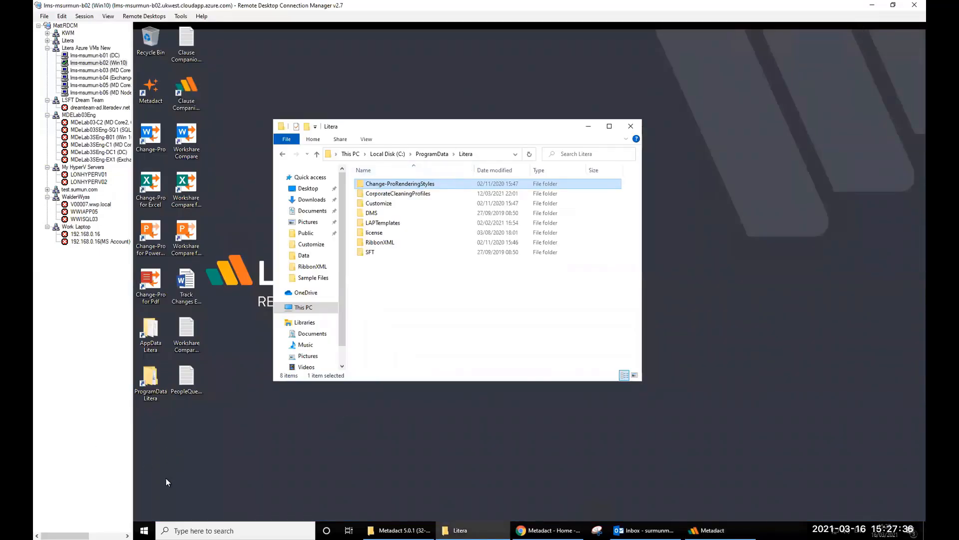
{"action": "left_click", "coordinate": [143, 530]}
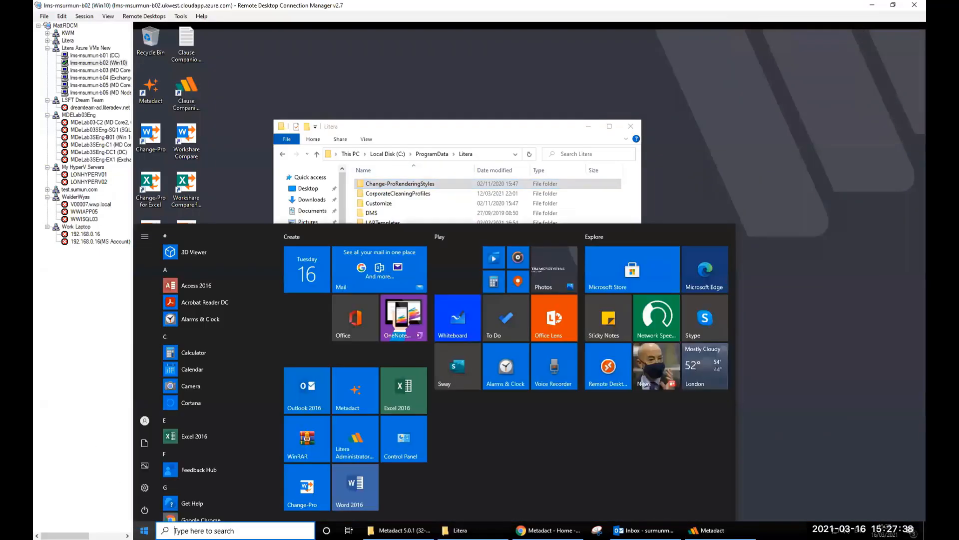
{"action": "left_click", "coordinate": [352, 448]}
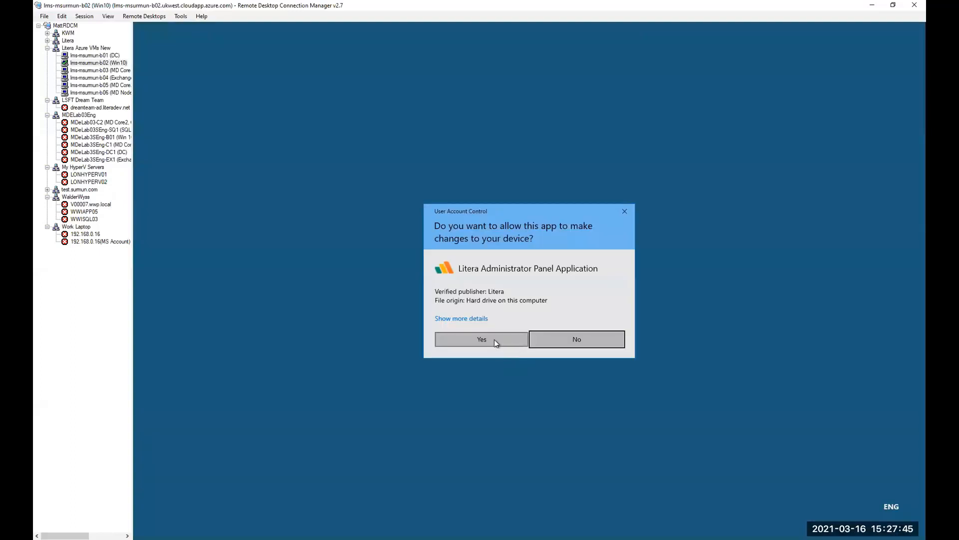
{"action": "left_click", "coordinate": [494, 340]}
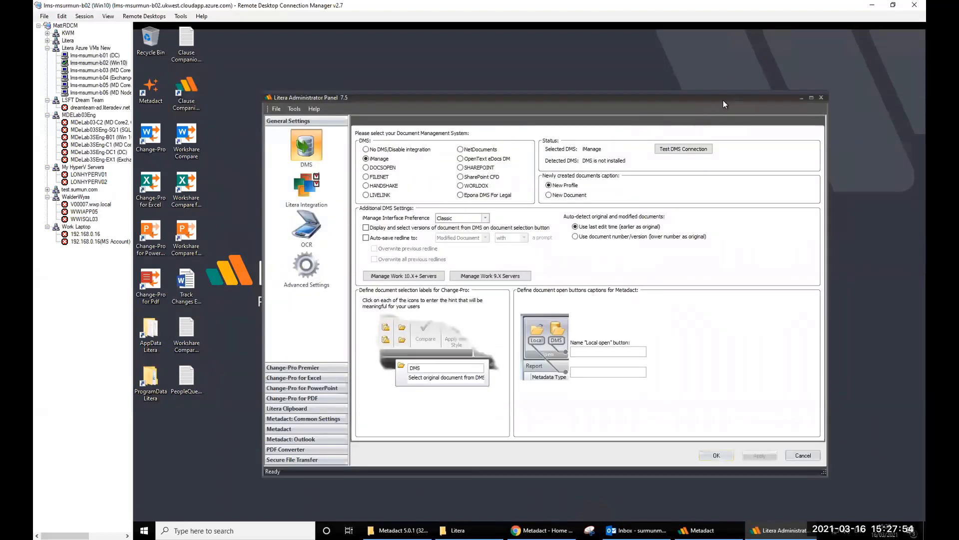
- Maximize the Administrator Panel, view Litera Integration settings, then expand Metadact: Common Settings
{"action": "double_click", "coordinate": [644, 99]}
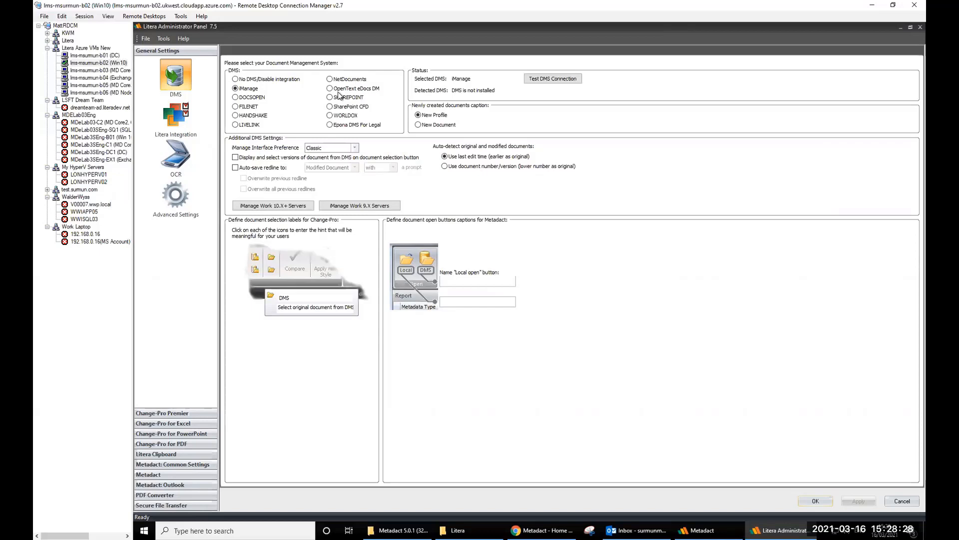
{"action": "left_click", "coordinate": [173, 118]}
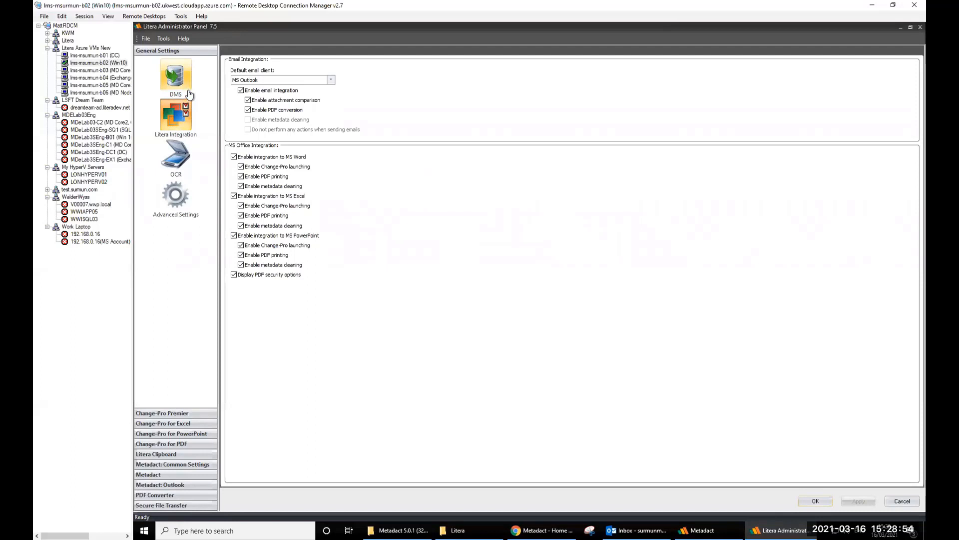
{"action": "left_click", "coordinate": [166, 465]}
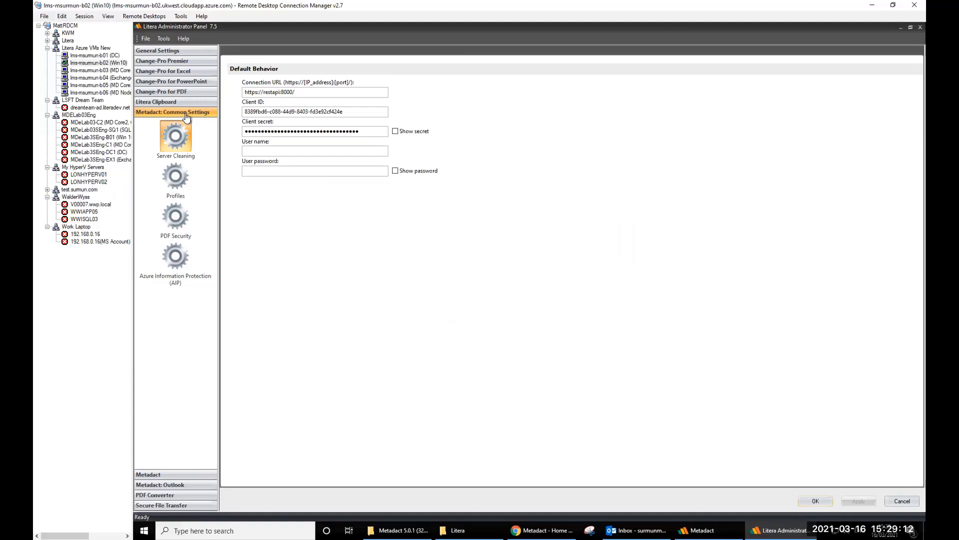
- Browse the Metadact and Metadact: Outlook sections, then open the Common Settings Profiles page
{"action": "left_click", "coordinate": [155, 474]}
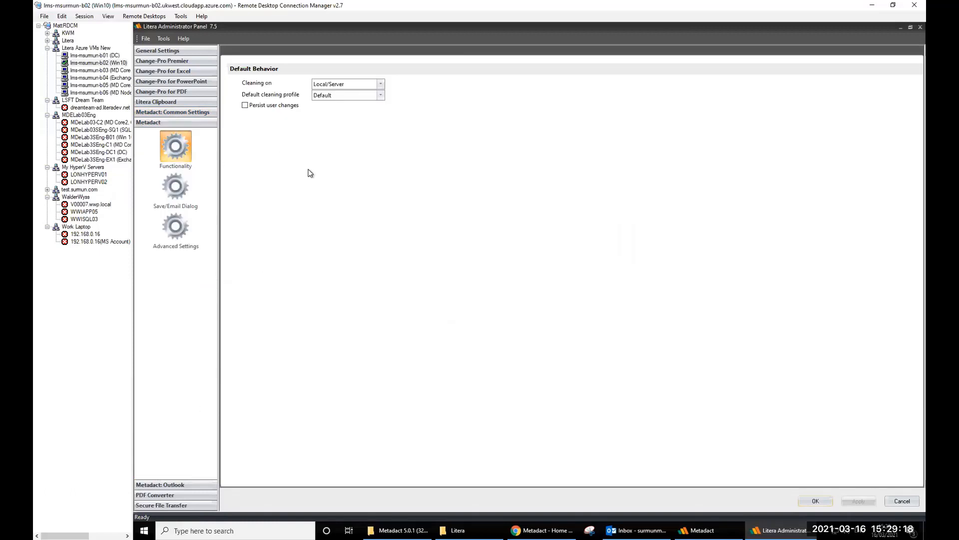
{"action": "left_click", "coordinate": [164, 486]}
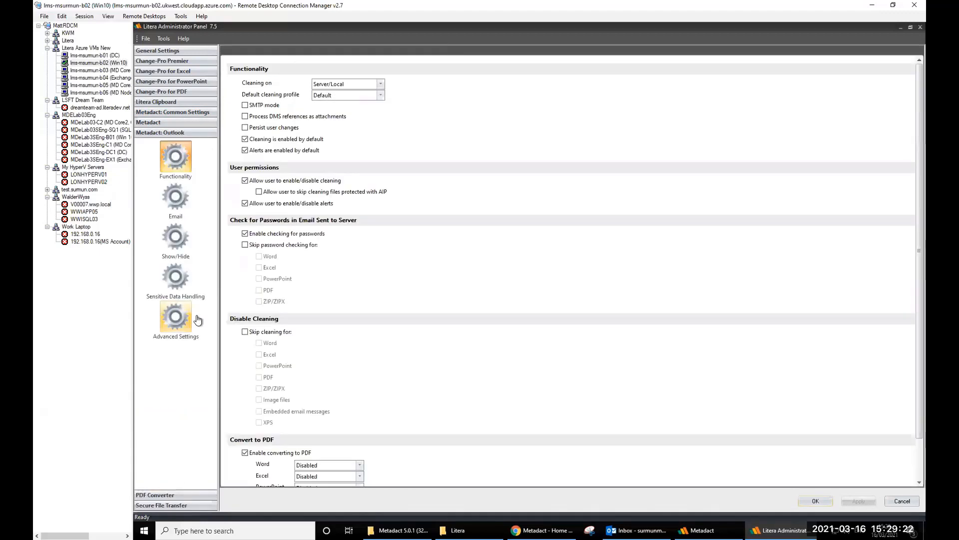
{"action": "left_click", "coordinate": [187, 115]}
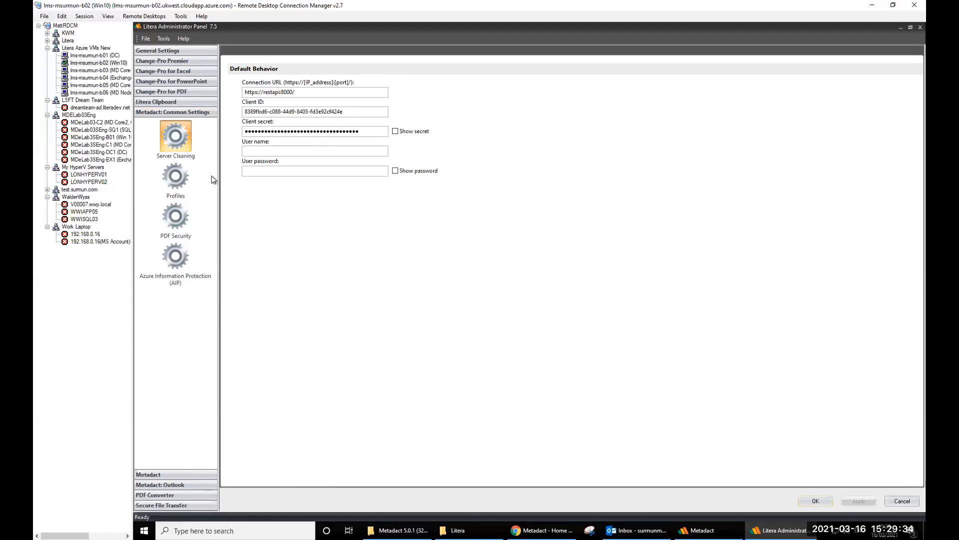
{"action": "left_click", "coordinate": [179, 184]}
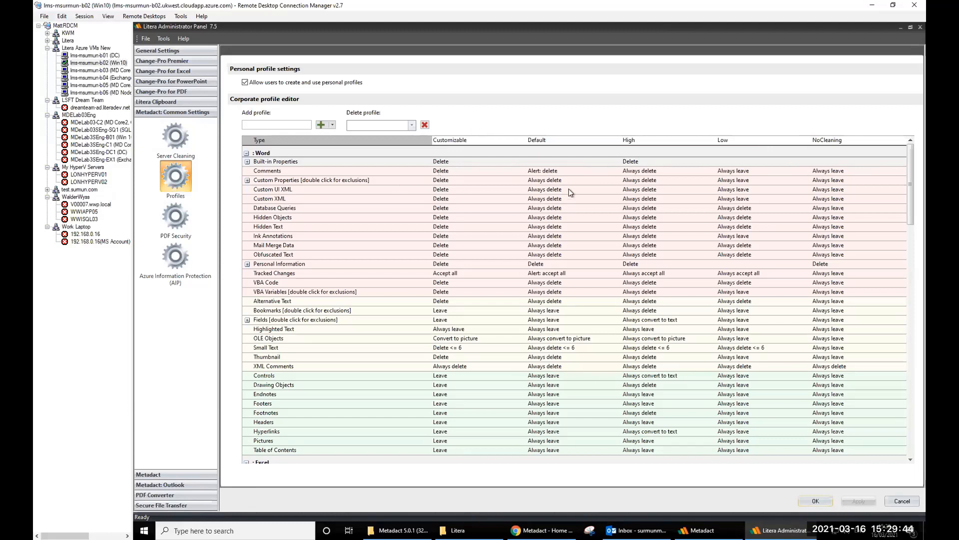
{"action": "left_click", "coordinate": [549, 172]}
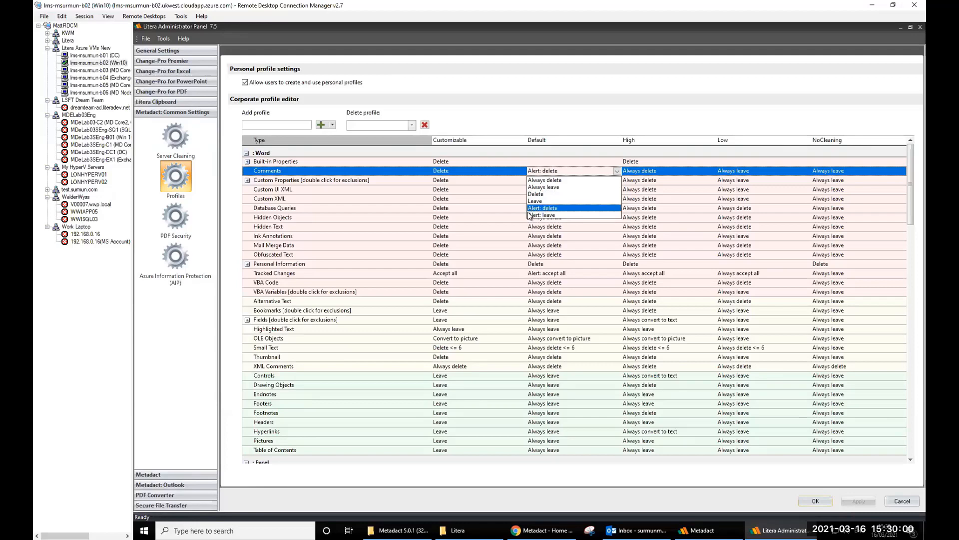
{"action": "left_click", "coordinate": [563, 121]}
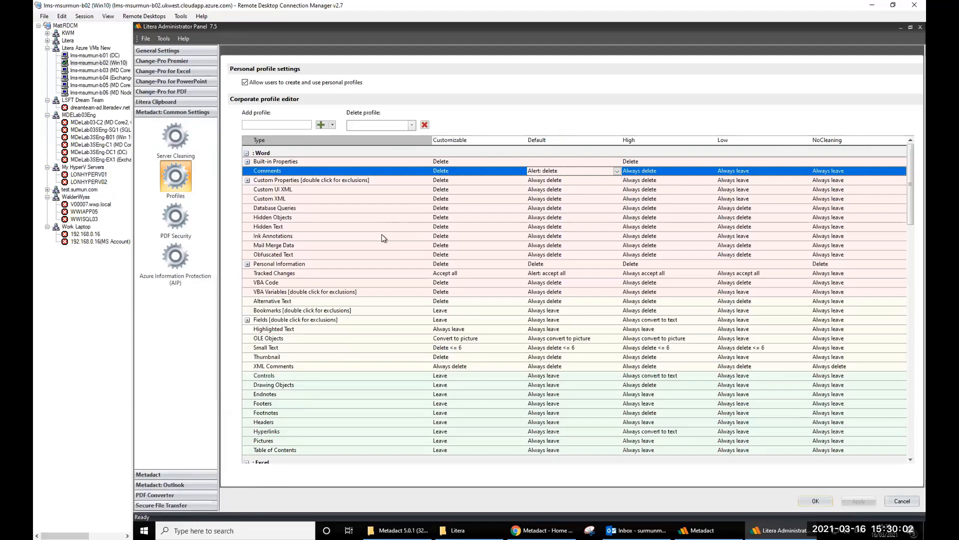
{"action": "left_click", "coordinate": [545, 358]}
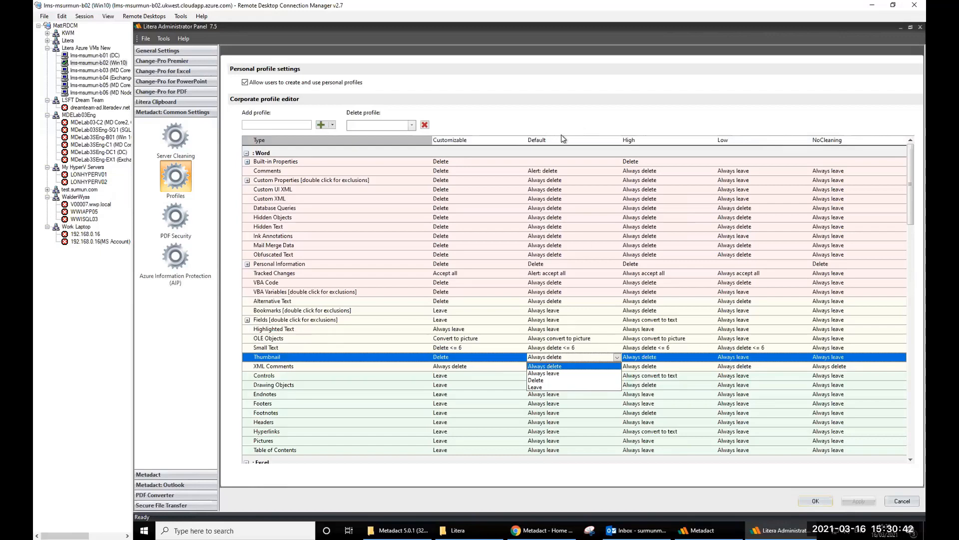
{"action": "left_click", "coordinate": [559, 242]}
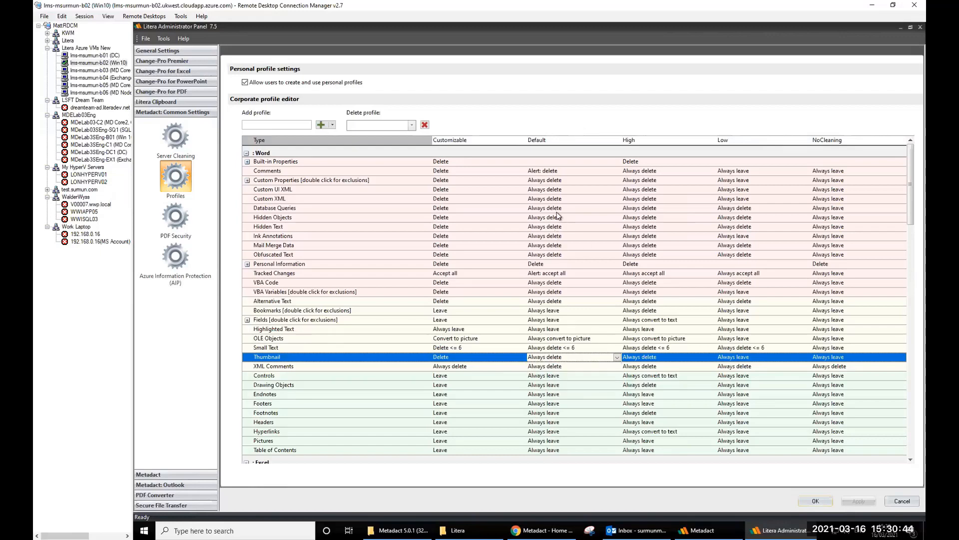
{"action": "scroll", "coordinate": [559, 213], "scroll_direction": "down", "scroll_amount": 2}
{"action": "scroll", "coordinate": [450, 200], "scroll_direction": "up", "scroll_amount": 2}
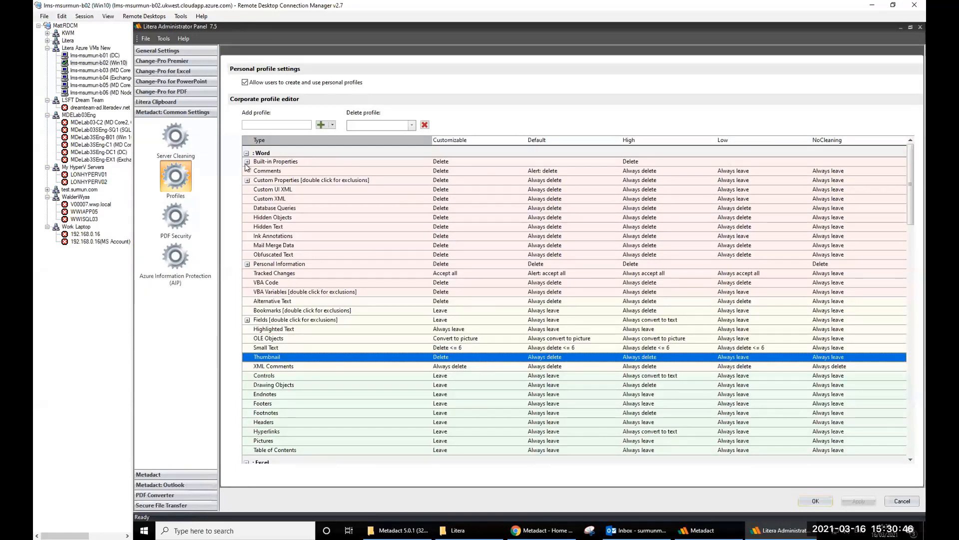
{"action": "left_click", "coordinate": [245, 153]}
{"action": "left_click", "coordinate": [245, 165]}
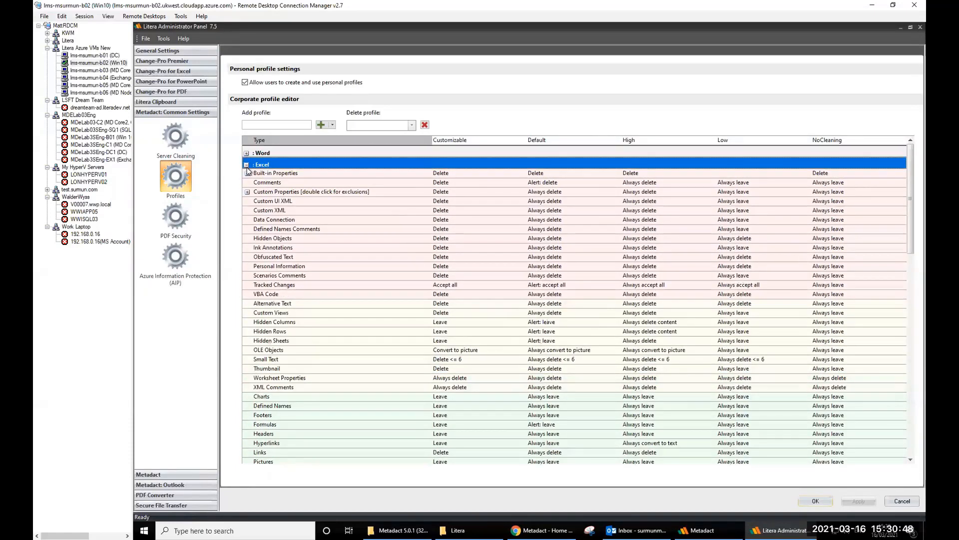
{"action": "left_click", "coordinate": [246, 177]}
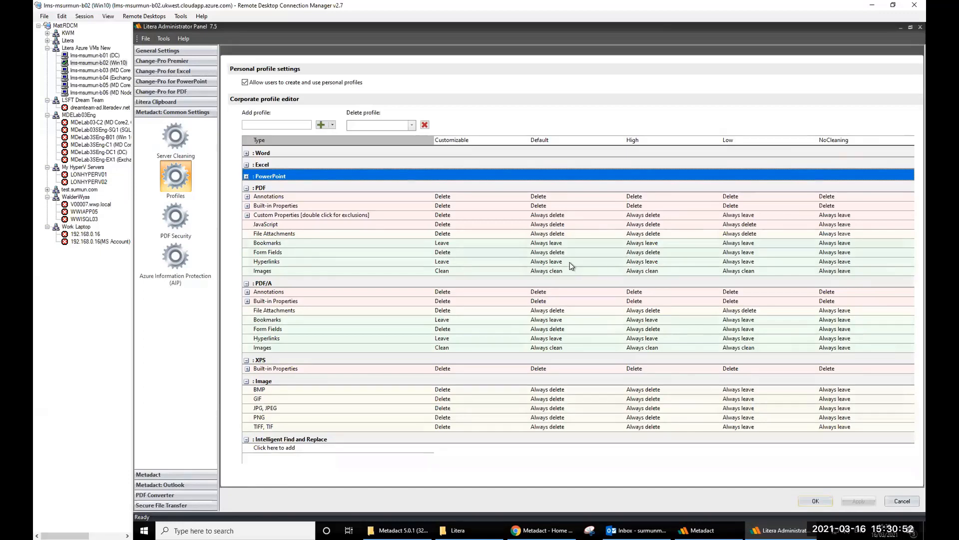
{"action": "left_click", "coordinate": [246, 165]}
{"action": "left_click", "coordinate": [246, 165]}
{"action": "left_click", "coordinate": [246, 155]}
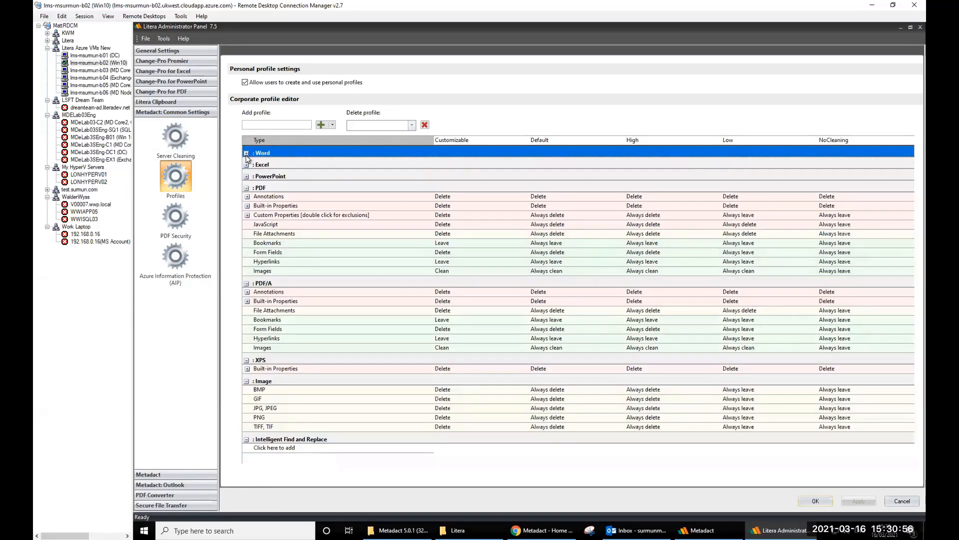
{"action": "left_click", "coordinate": [246, 155]}
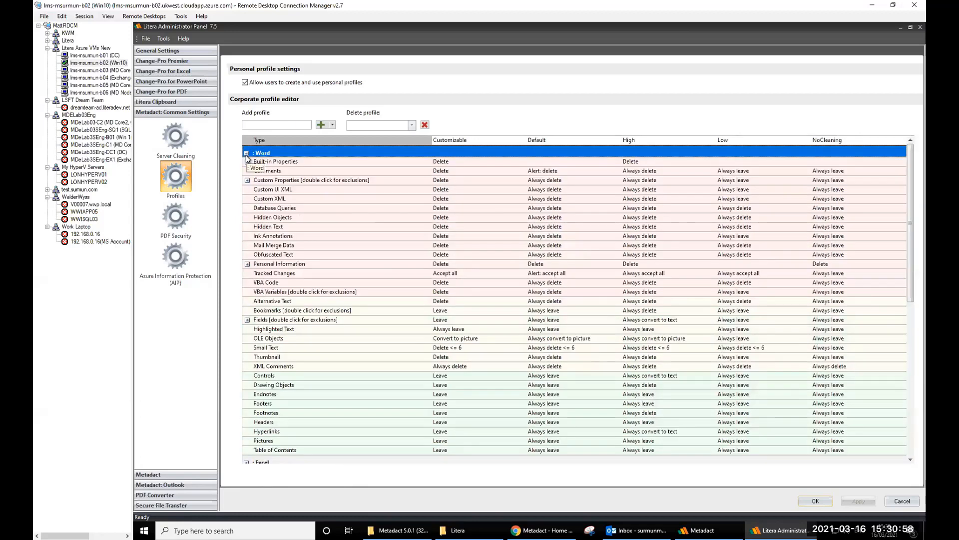
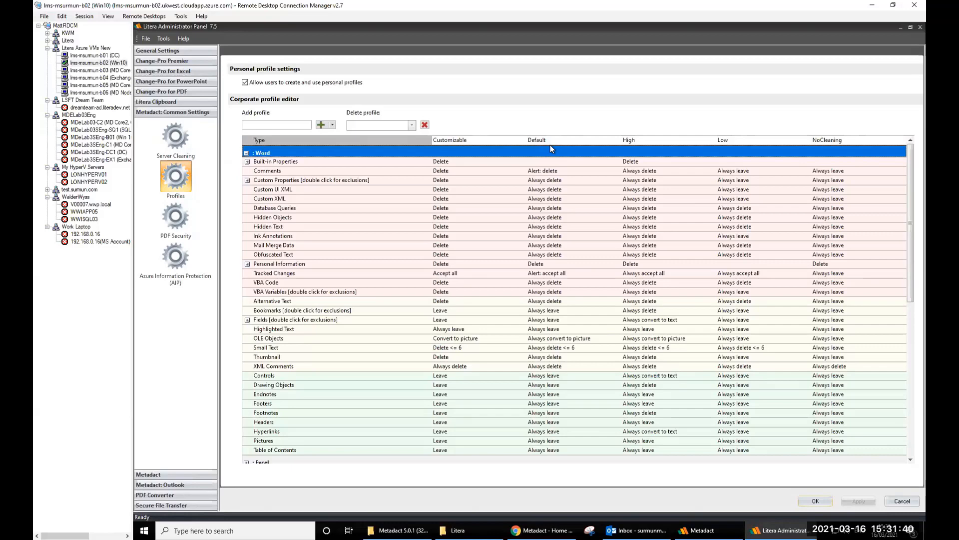
- Review the PDF Security and Azure Information Protection pages, then open Metadact's Default Behavior settings
{"action": "left_click", "coordinate": [178, 216]}
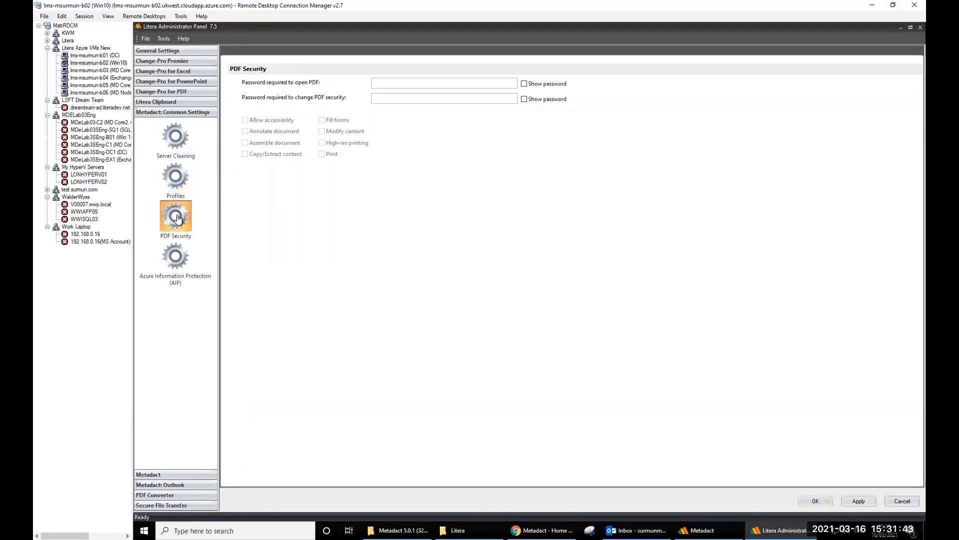
{"action": "left_click", "coordinate": [384, 86]}
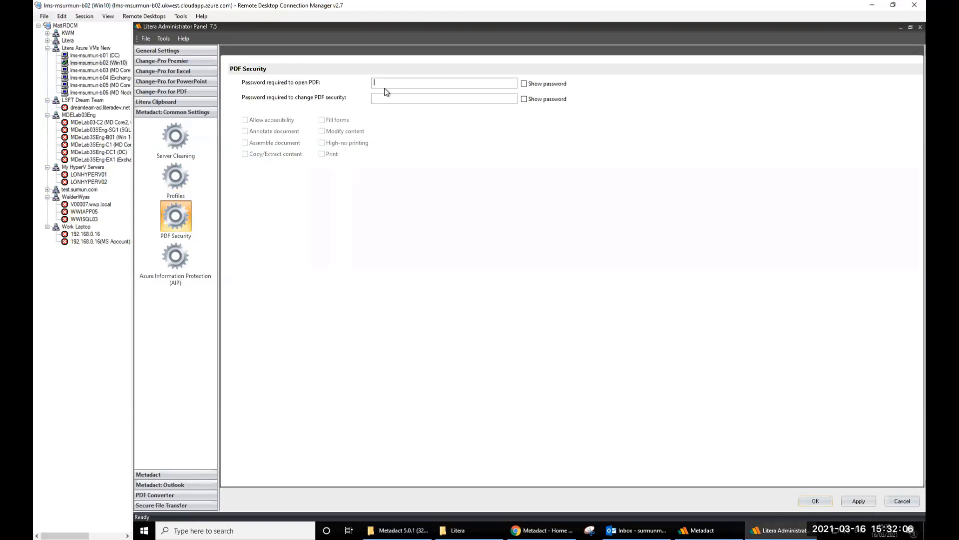
{"action": "left_click", "coordinate": [178, 259]}
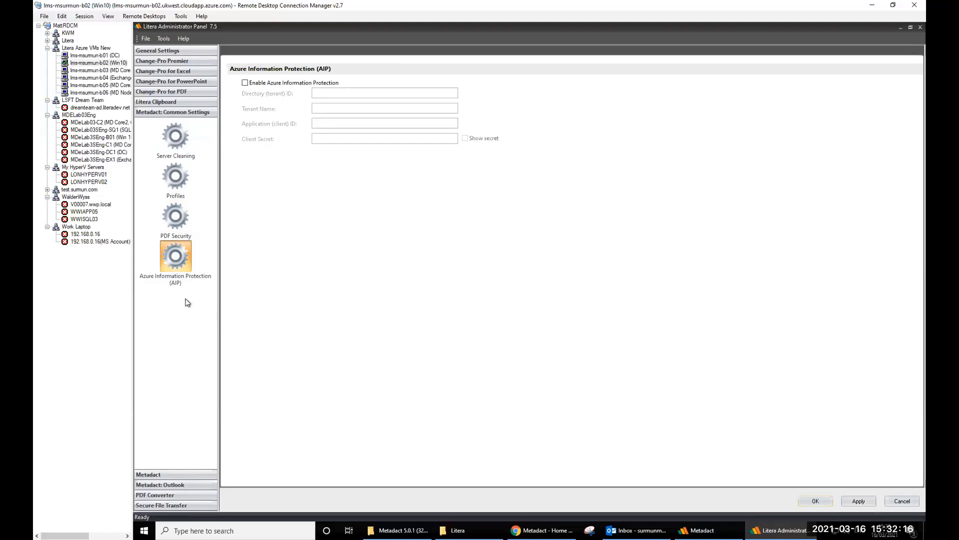
{"action": "left_click", "coordinate": [148, 477]}
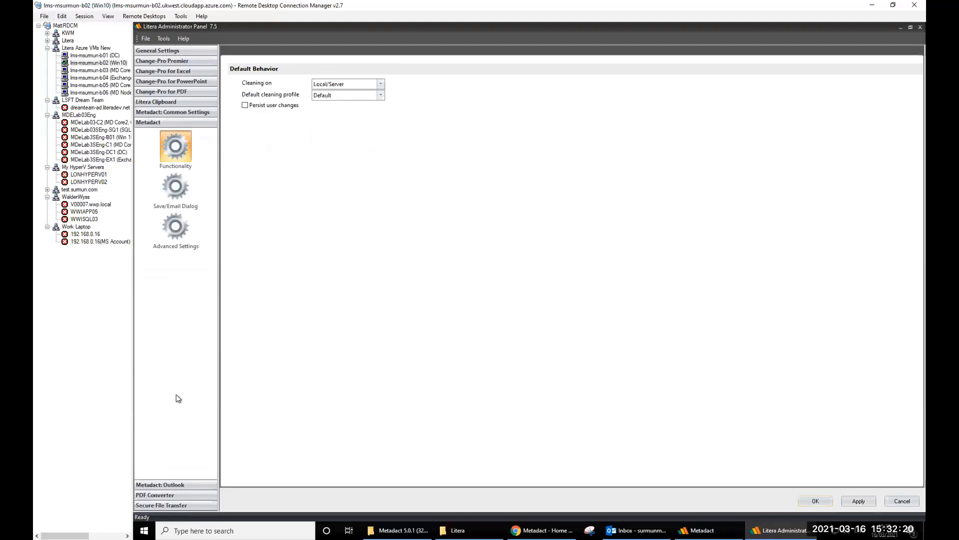
- Switch cleaning to run locally only and keep Default as the cleaning profile
{"action": "left_click", "coordinate": [380, 85]}
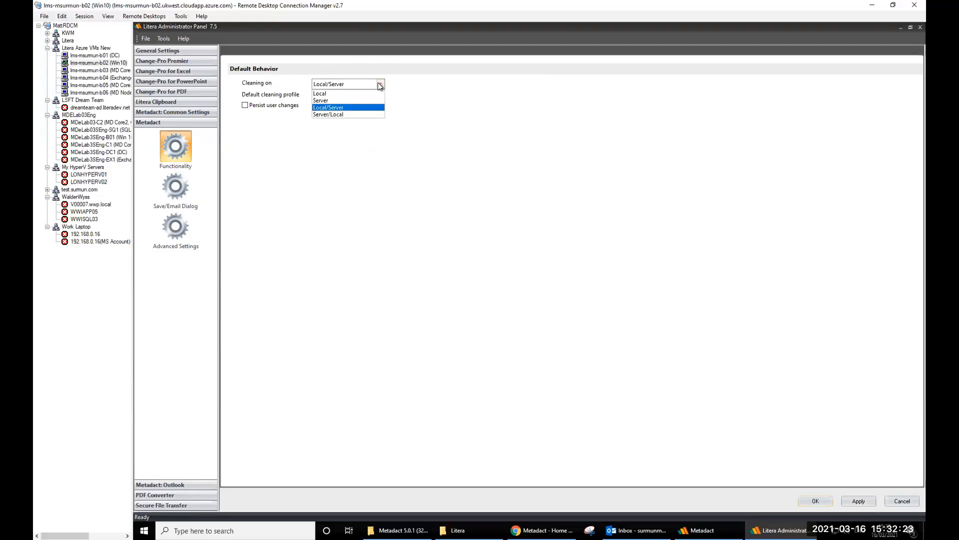
{"action": "left_click", "coordinate": [350, 93]}
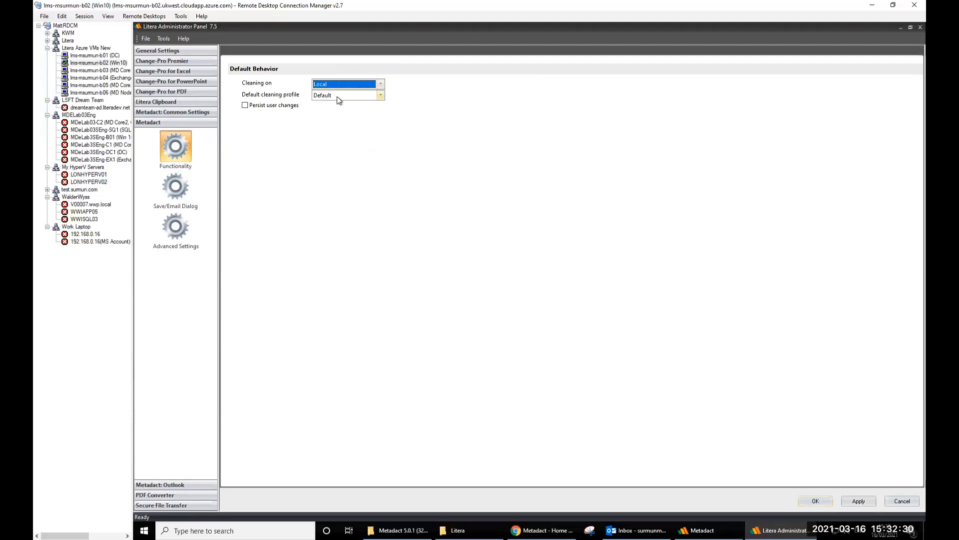
{"action": "left_click", "coordinate": [350, 96]}
{"action": "left_click", "coordinate": [350, 99]}
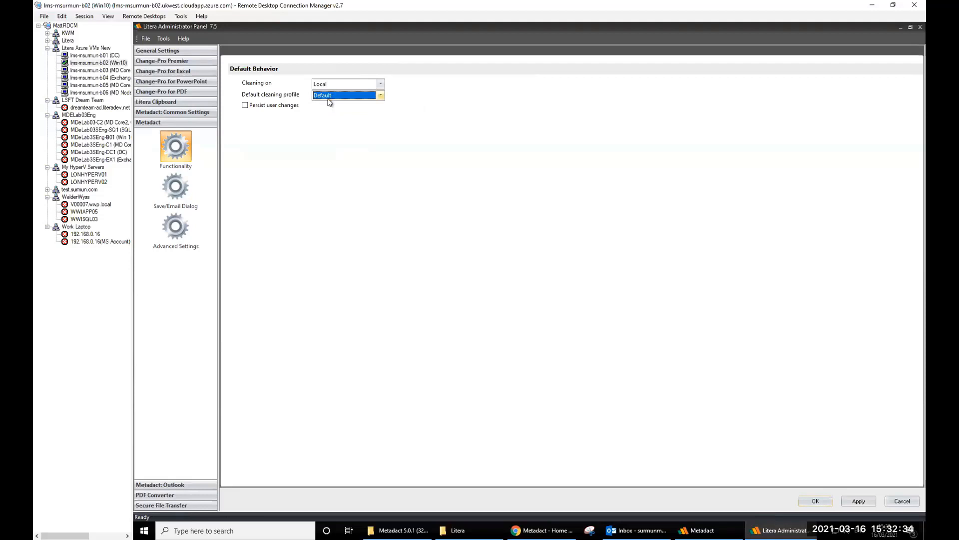
- Toggle Persist user changes on and off, restore Local/Server cleaning, and view Save/Email Dialog options
{"action": "left_click", "coordinate": [249, 107]}
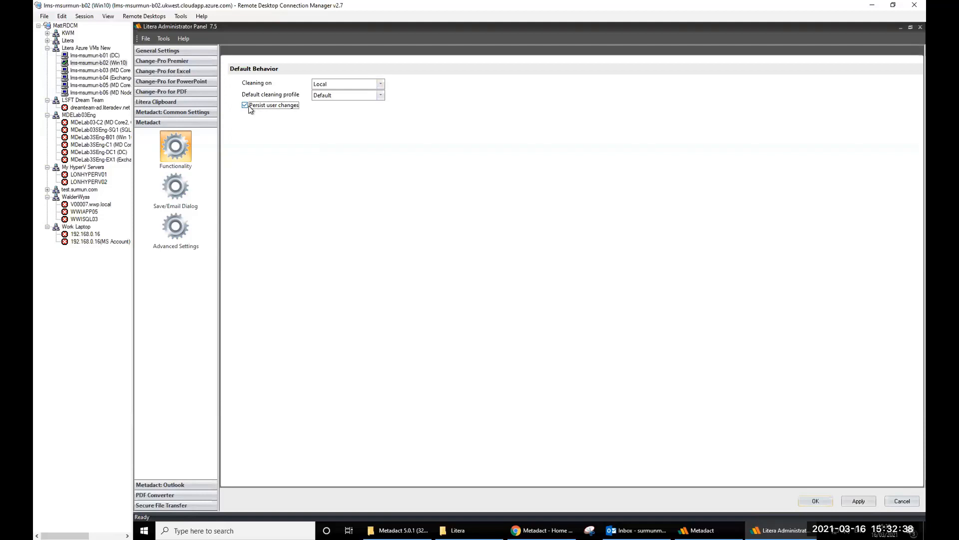
{"action": "left_click", "coordinate": [289, 108]}
{"action": "left_click", "coordinate": [340, 84]}
{"action": "left_click", "coordinate": [330, 108]}
{"action": "left_click", "coordinate": [175, 188]}
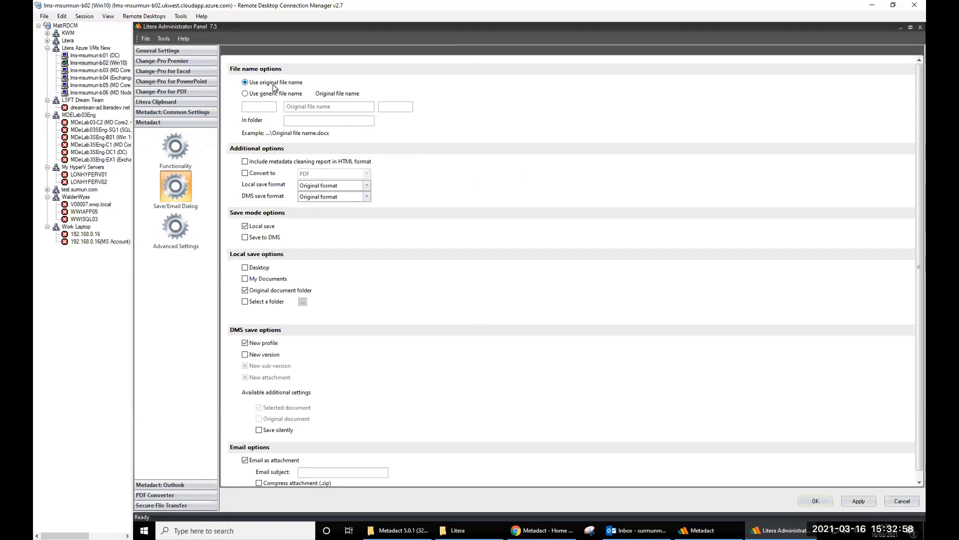
- Try a '-cleaned' file name suffix and Convert to PDF, then undo both
{"action": "left_click", "coordinate": [380, 107]}
{"action": "type", "text": "-cleaned"}
{"action": "key", "text": "BackSpace"}
{"action": "key", "text": "BackSpace"}
{"action": "key", "text": "BackSpace"}
{"action": "key", "text": "BackSpace"}
{"action": "key", "text": "BackSpace"}
{"action": "key", "text": "BackSpace"}
{"action": "key", "text": "BackSpace"}
{"action": "key", "text": "BackSpace"}
{"action": "left_click", "coordinate": [248, 176]}
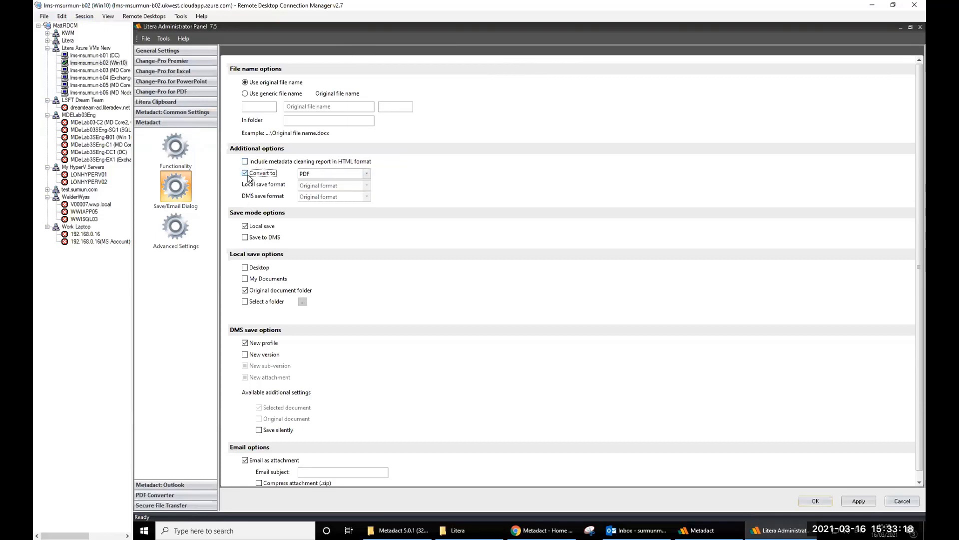
{"action": "left_click", "coordinate": [248, 176]}
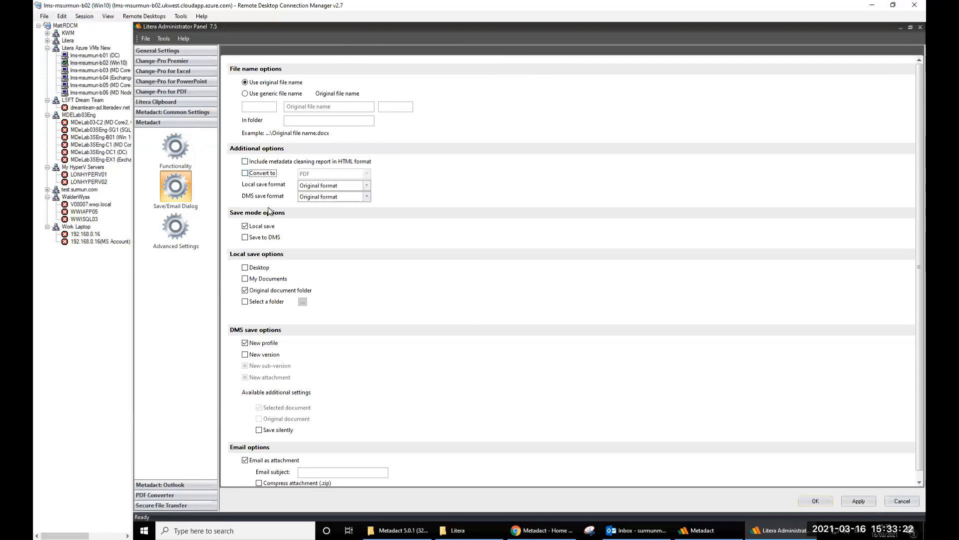
- Leave Save to DMS off, check the email subject field, and open Metadact: Outlook settings
{"action": "left_click", "coordinate": [253, 238]}
{"action": "left_click", "coordinate": [245, 239]}
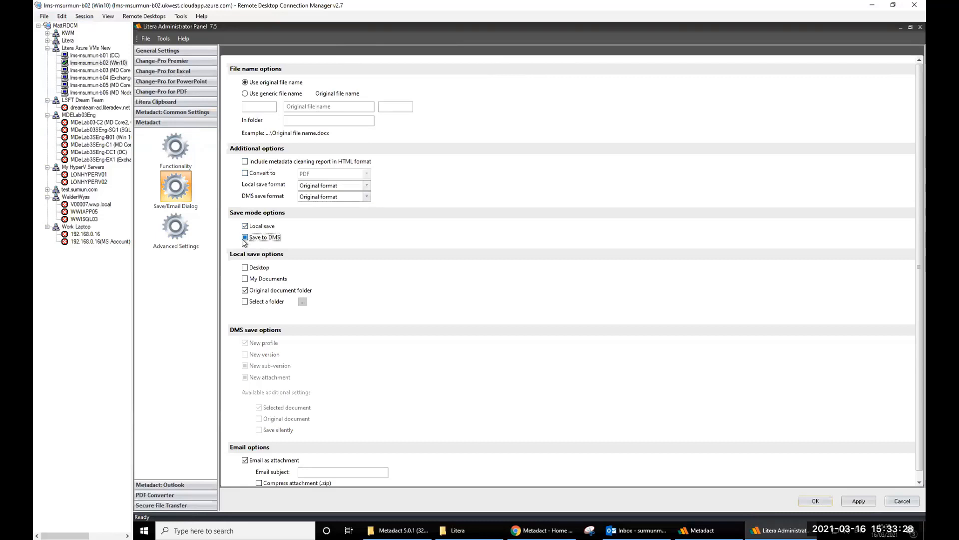
{"action": "left_click", "coordinate": [244, 238]}
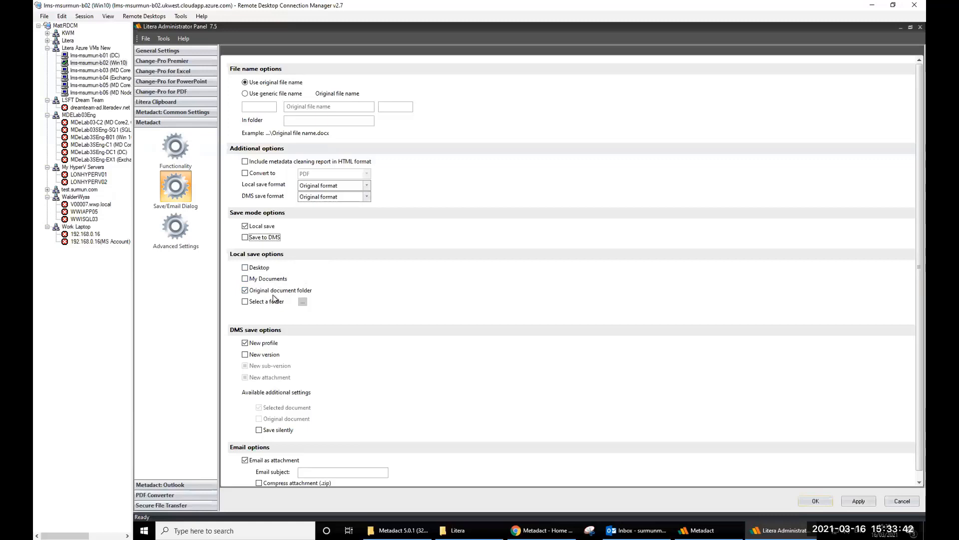
{"action": "scroll", "coordinate": [304, 309], "scroll_direction": "down", "scroll_amount": 1}
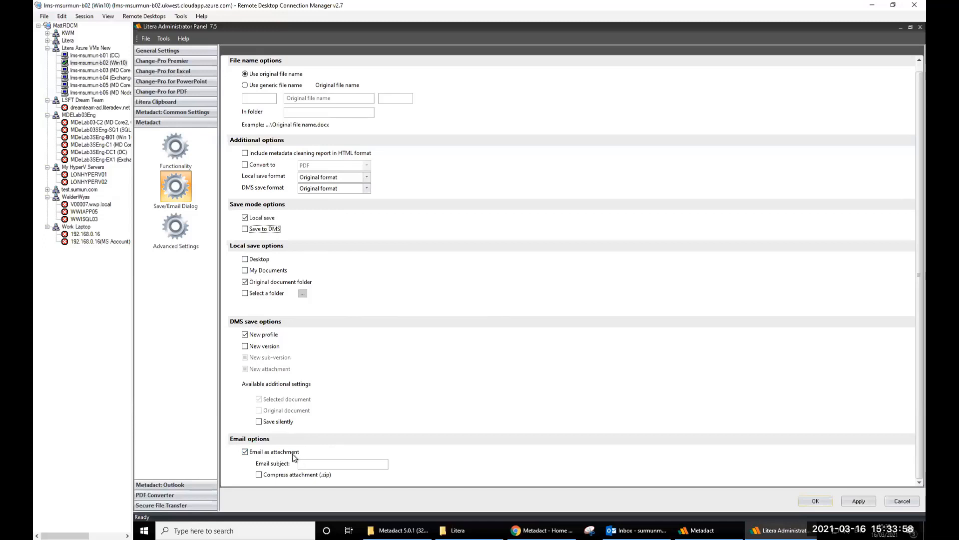
{"action": "left_click", "coordinate": [303, 465]}
{"action": "left_click", "coordinate": [161, 485]}
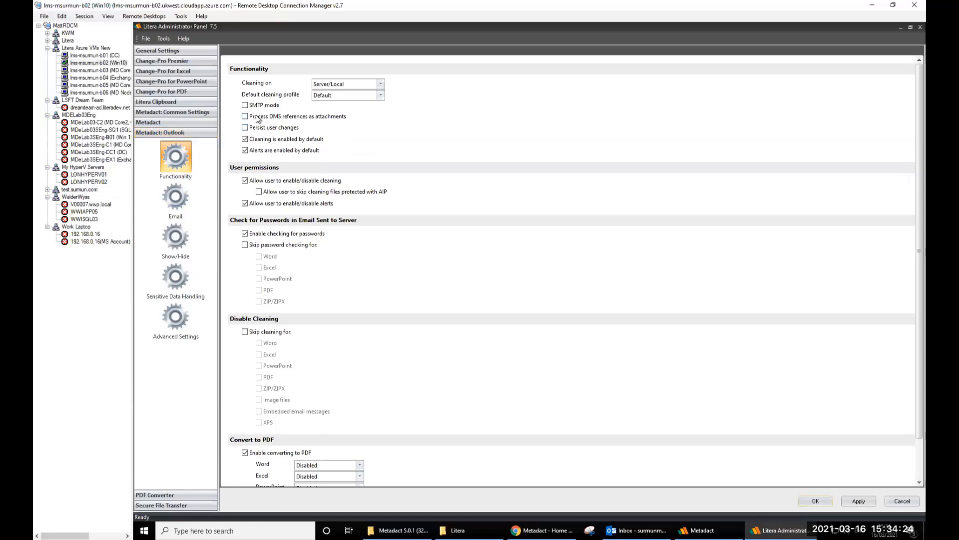
{"action": "left_click", "coordinate": [362, 83]}
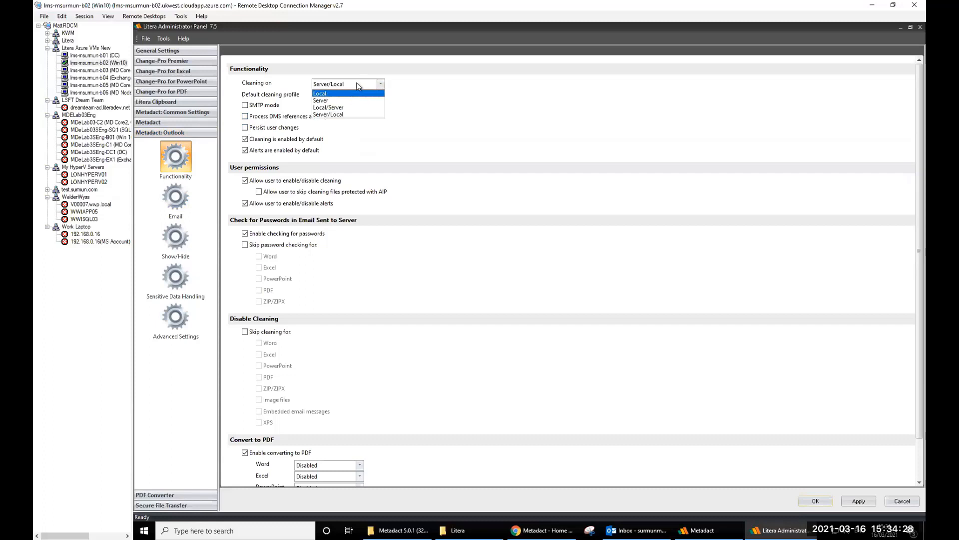
{"action": "left_click", "coordinate": [345, 94]}
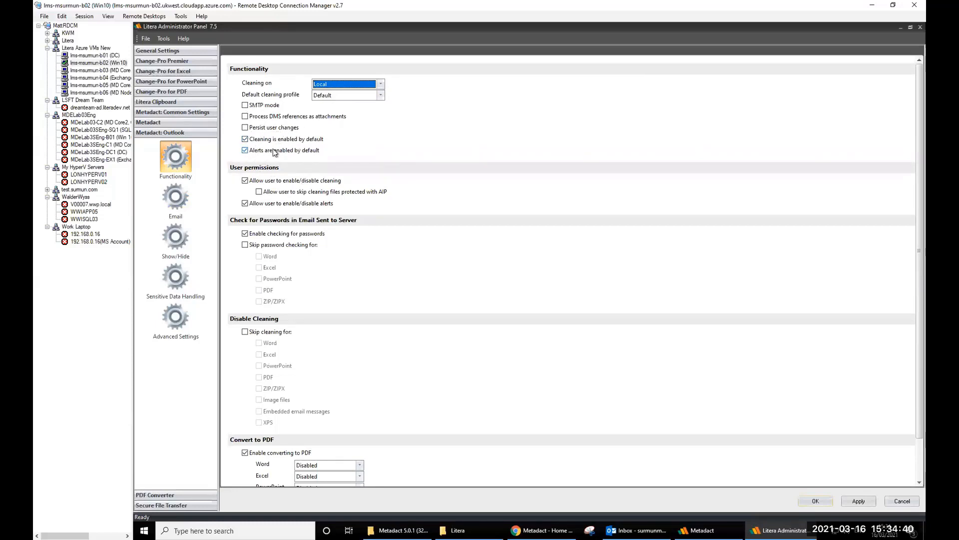
{"action": "left_click", "coordinate": [381, 84]}
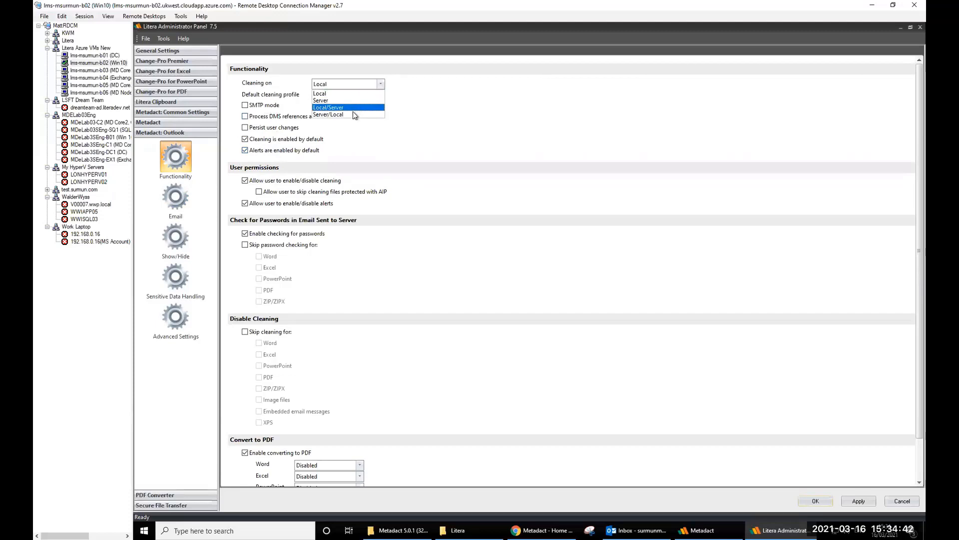
{"action": "left_click", "coordinate": [354, 114]}
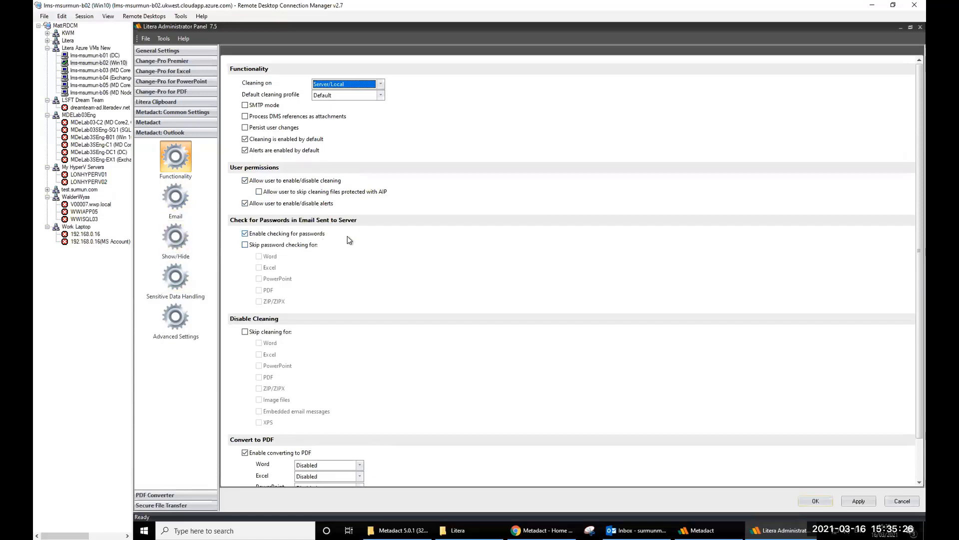
- Toggle Skip cleaning for on and back off, then view the General integration settings
{"action": "scroll", "coordinate": [349, 240], "scroll_direction": "down", "scroll_amount": 2}
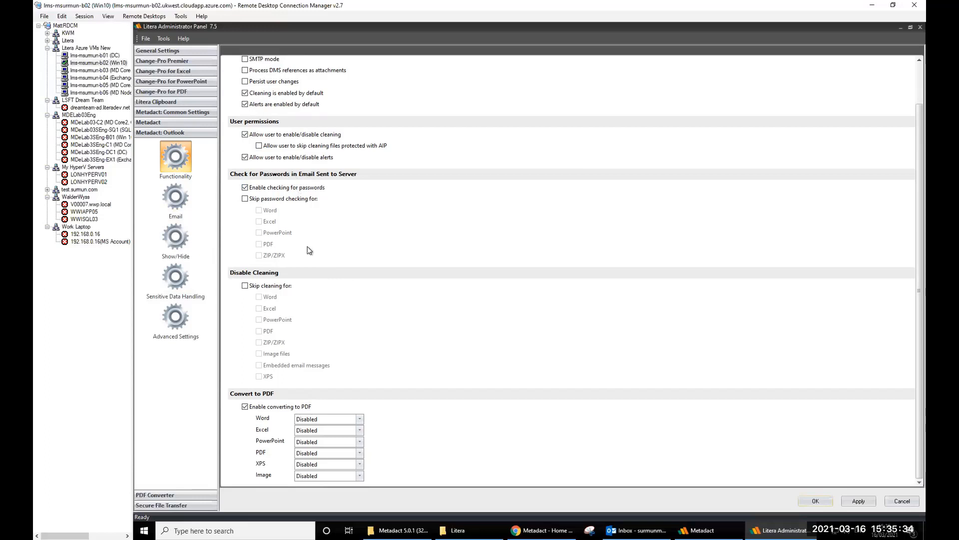
{"action": "left_click", "coordinate": [256, 286]}
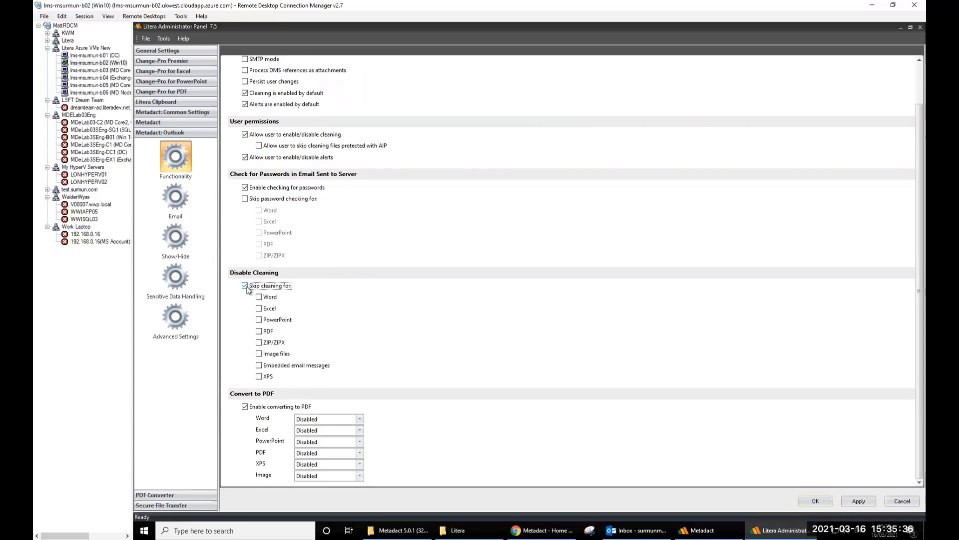
{"action": "left_click", "coordinate": [256, 286]}
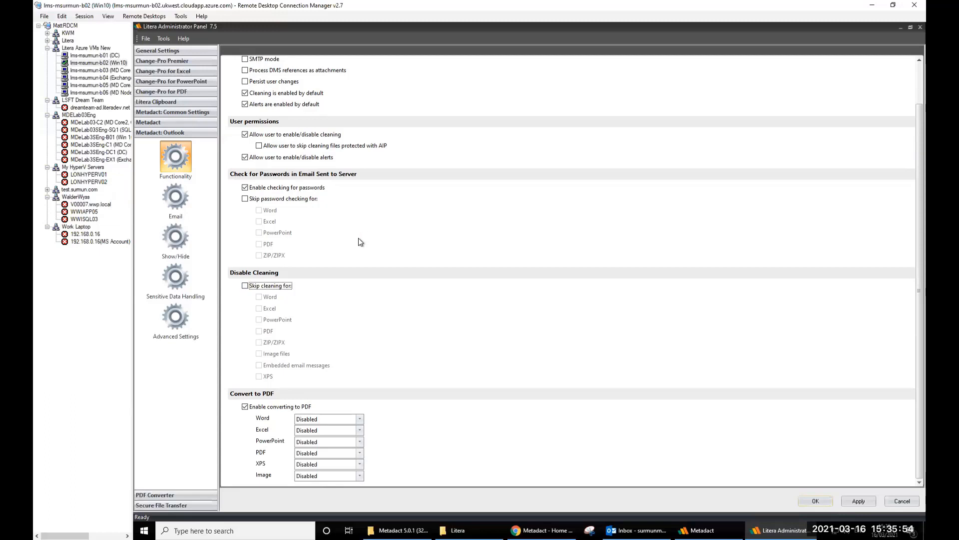
{"action": "left_click", "coordinate": [167, 52]}
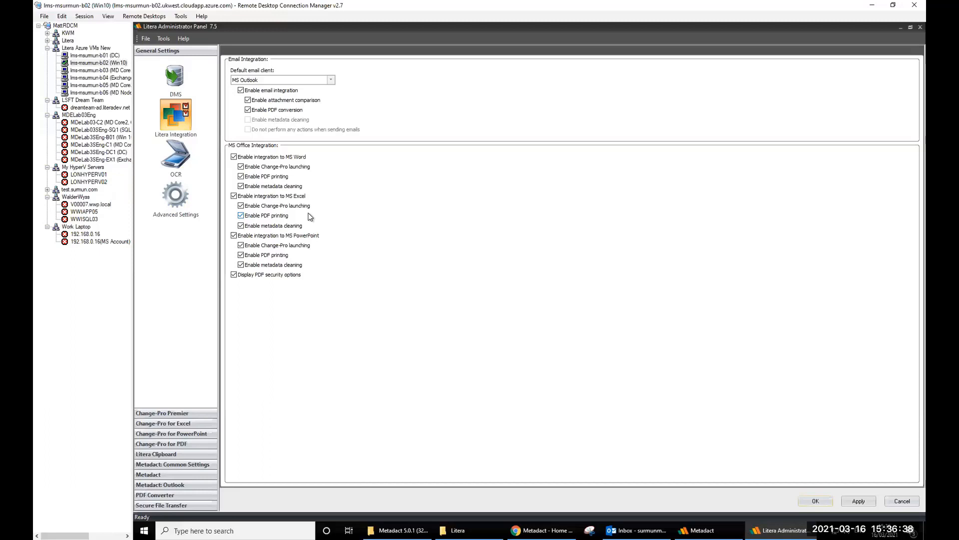
- Minimize the Administrator Panel to reveal the C:\ProgramData\Litera folder in File Explorer
{"action": "left_click", "coordinate": [635, 531]}
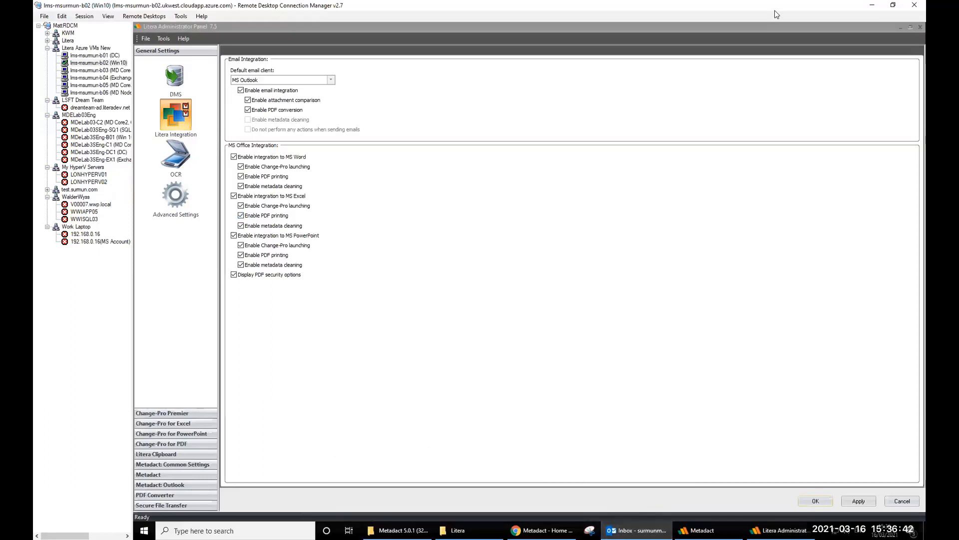
{"action": "left_click", "coordinate": [894, 29]}
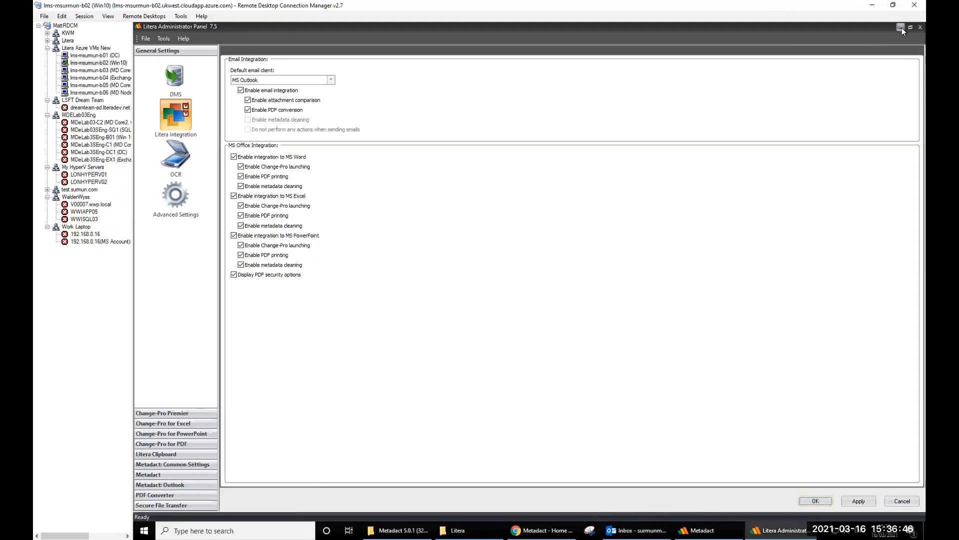
{"action": "left_click", "coordinate": [901, 28]}
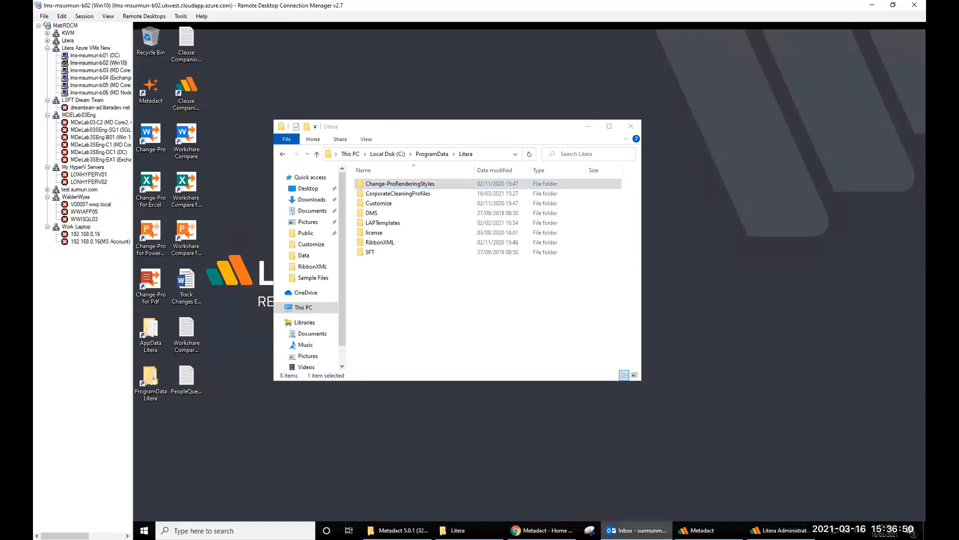
- Open and dismiss Outlook's taskbar menu twice, then switch to the Outlook inbox window
{"action": "right_click", "coordinate": [636, 531]}
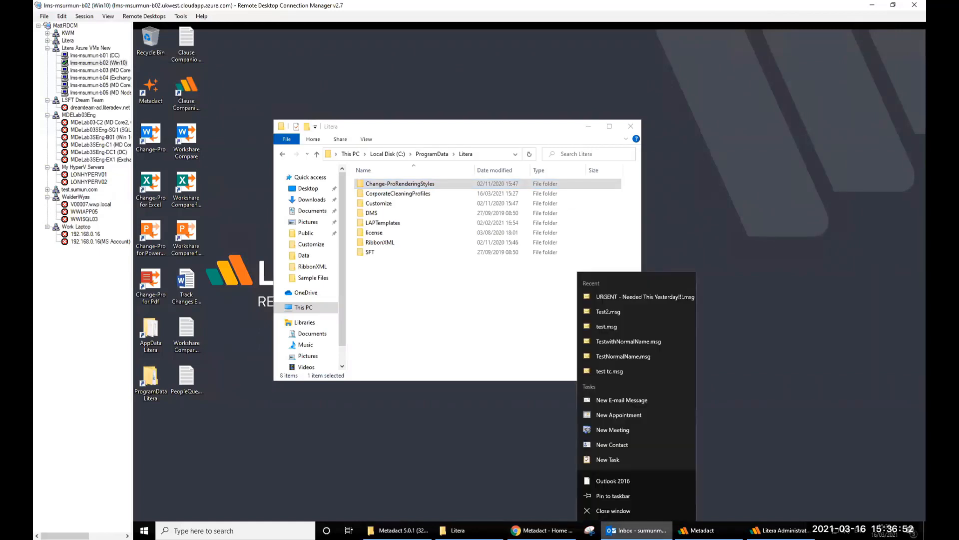
{"action": "left_click", "coordinate": [775, 464]}
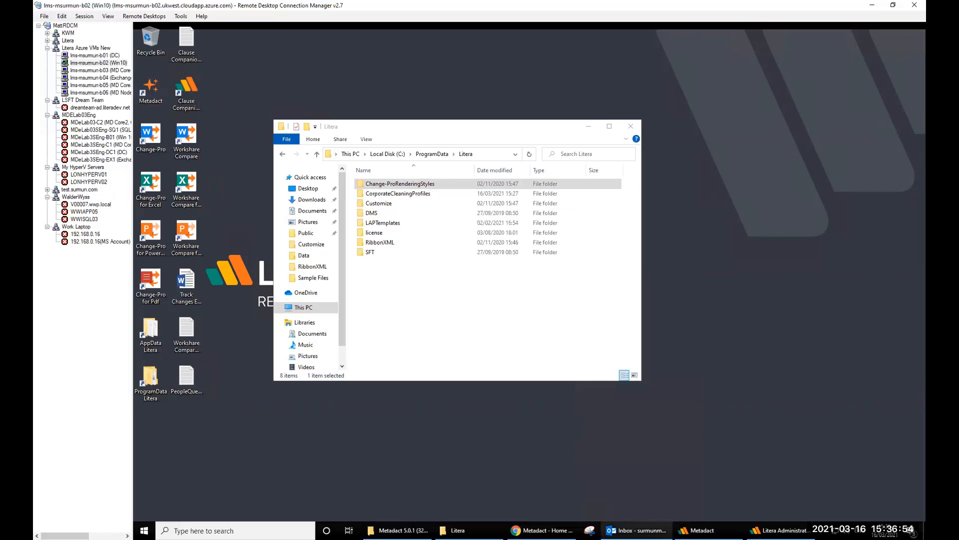
{"action": "right_click", "coordinate": [636, 531]}
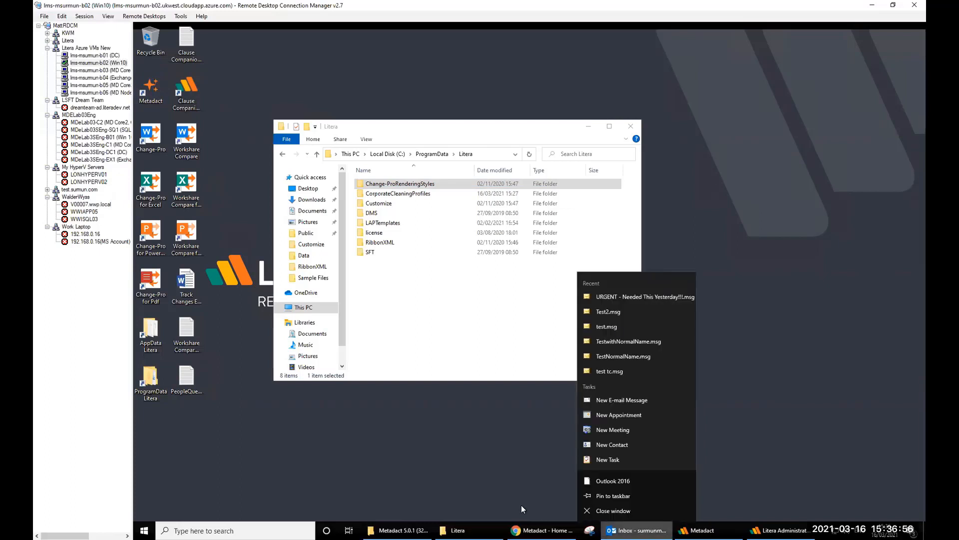
{"action": "left_click", "coordinate": [521, 507]}
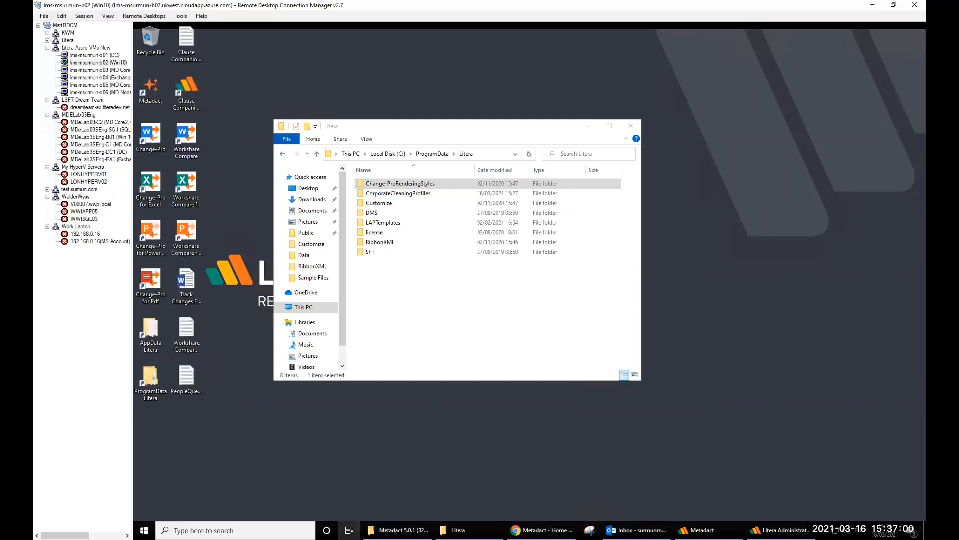
{"action": "left_click", "coordinate": [349, 530]}
{"action": "left_click", "coordinate": [244, 126]}
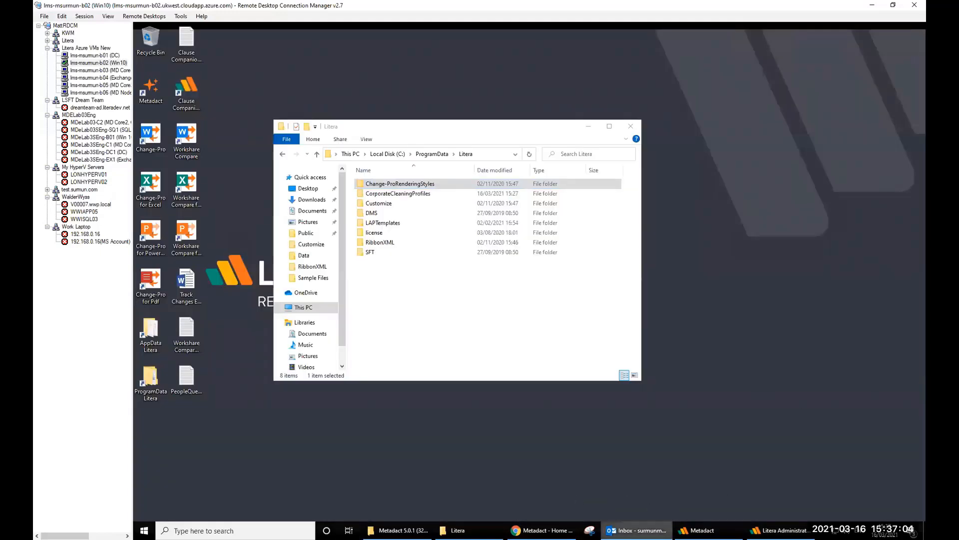
- Try closing Outlook from its taskbar menu twice, then minimize the Litera folder window
{"action": "right_click", "coordinate": [618, 530]}
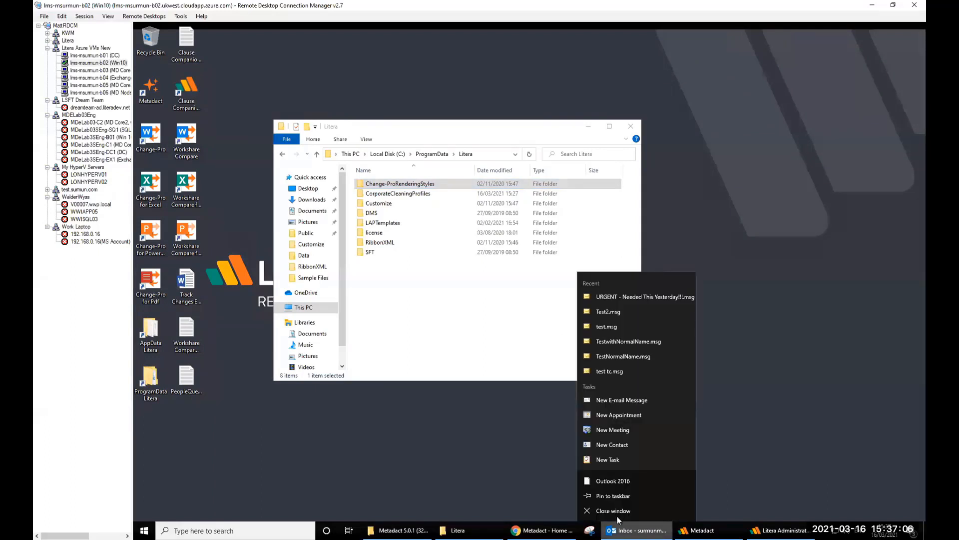
{"action": "left_click", "coordinate": [613, 514]}
{"action": "right_click", "coordinate": [619, 529]}
{"action": "left_click", "coordinate": [615, 511]}
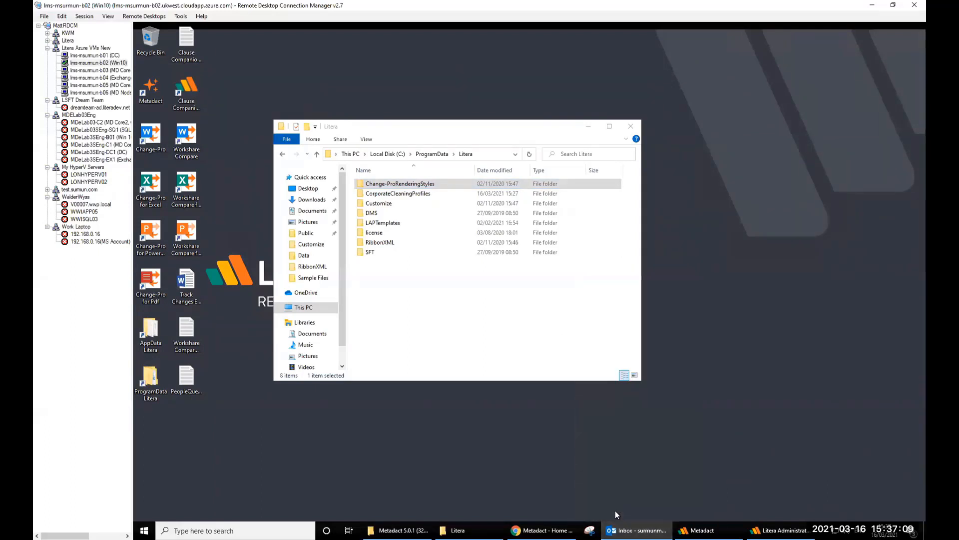
{"action": "left_click", "coordinate": [588, 125]}
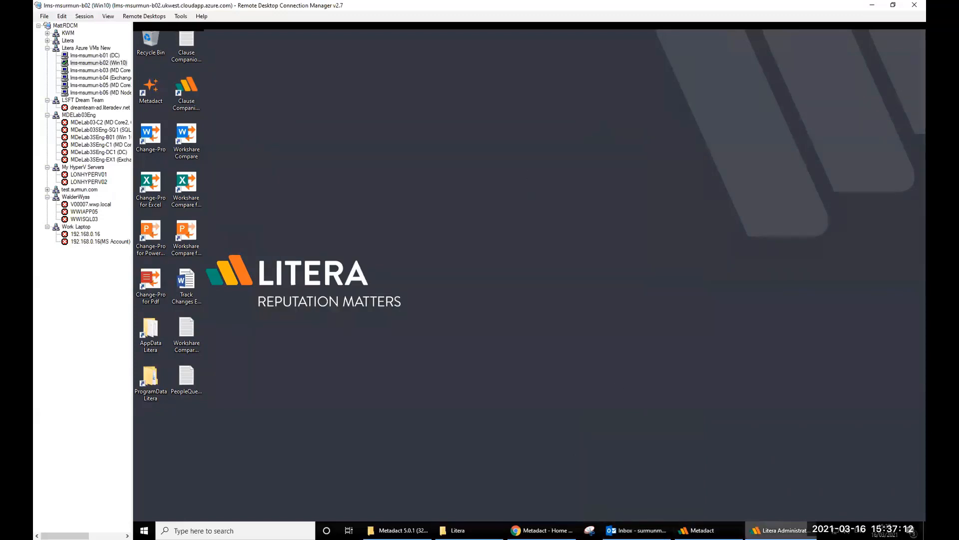
- Restore the Metadact cleaning window and close it
{"action": "left_click", "coordinate": [779, 530]}
{"action": "left_click", "coordinate": [780, 529]}
{"action": "left_click", "coordinate": [697, 530]}
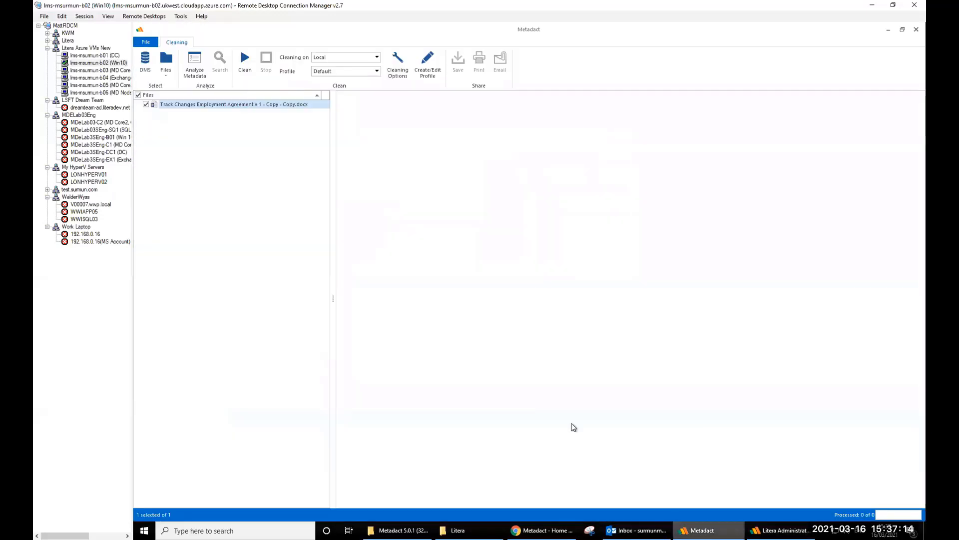
{"action": "left_click", "coordinate": [916, 30]}
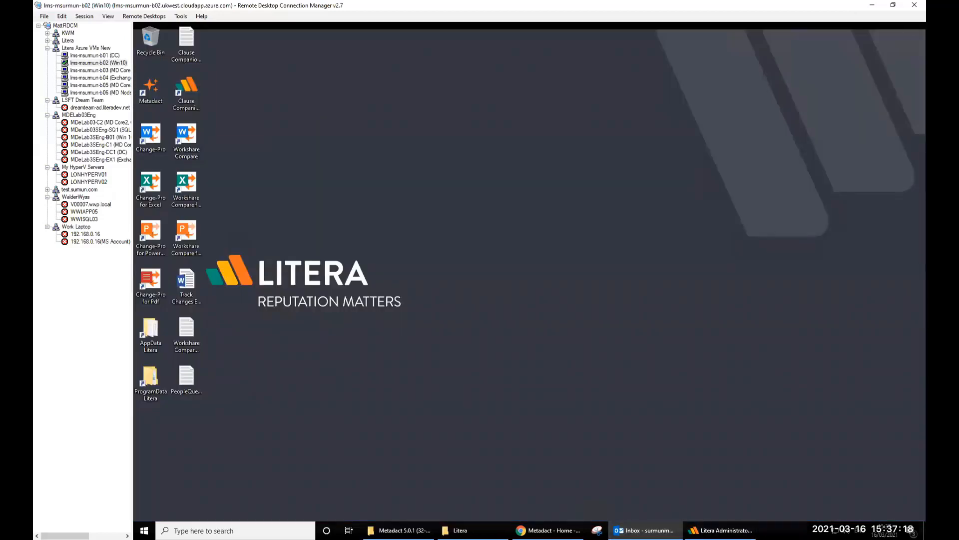
- End the Microsoft Outlook app from Task Manager
{"action": "right_click", "coordinate": [779, 529]}
{"action": "left_click", "coordinate": [802, 484]}
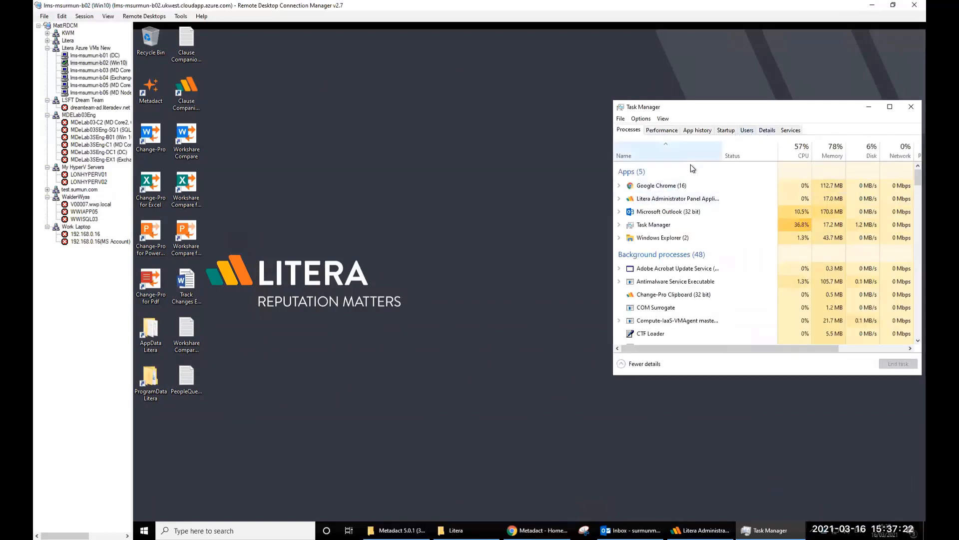
{"action": "left_click", "coordinate": [666, 212]}
{"action": "left_click", "coordinate": [892, 364]}
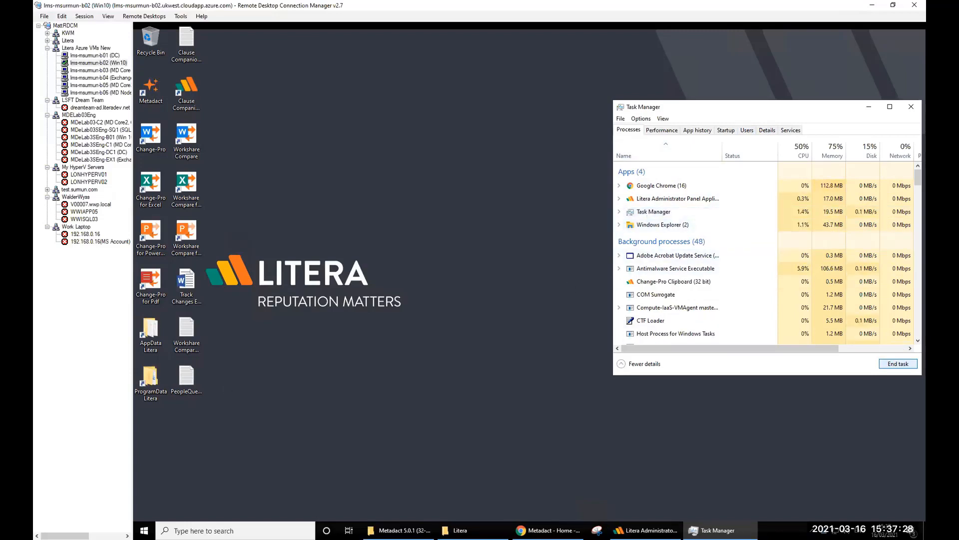
{"action": "key", "text": "super"}
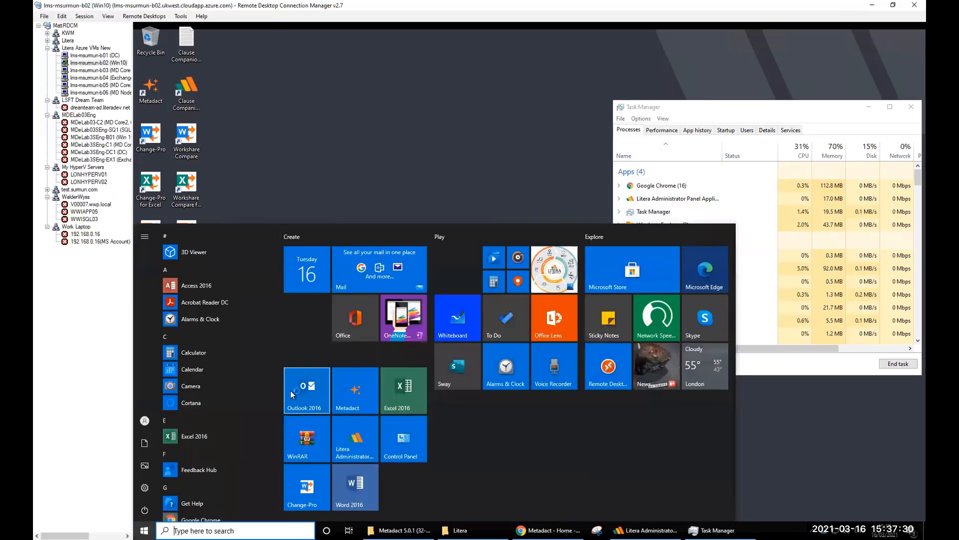
- Relaunch Outlook 2016 on the Outlook profile, maximize it, and open the Litera ribbon tab
{"action": "left_click", "coordinate": [290, 391]}
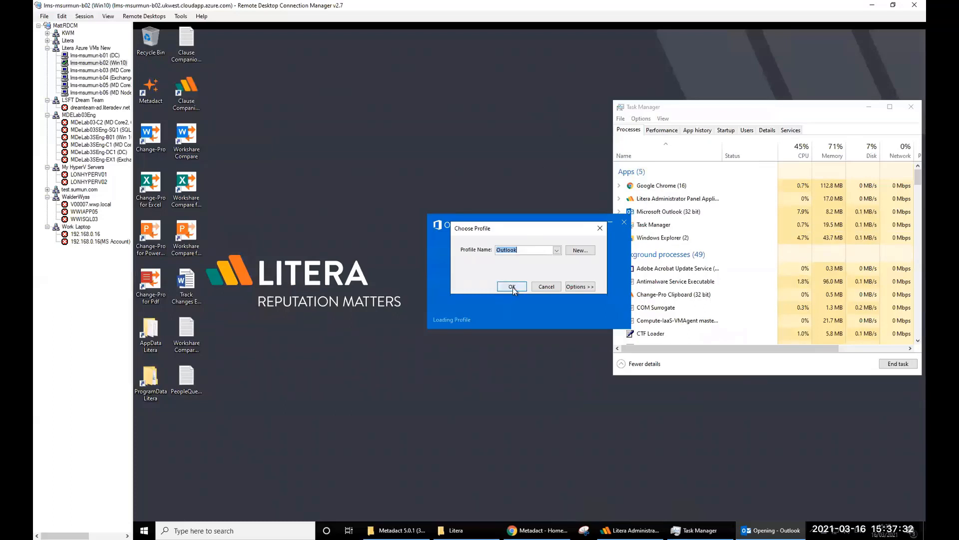
{"action": "left_click", "coordinate": [511, 286]}
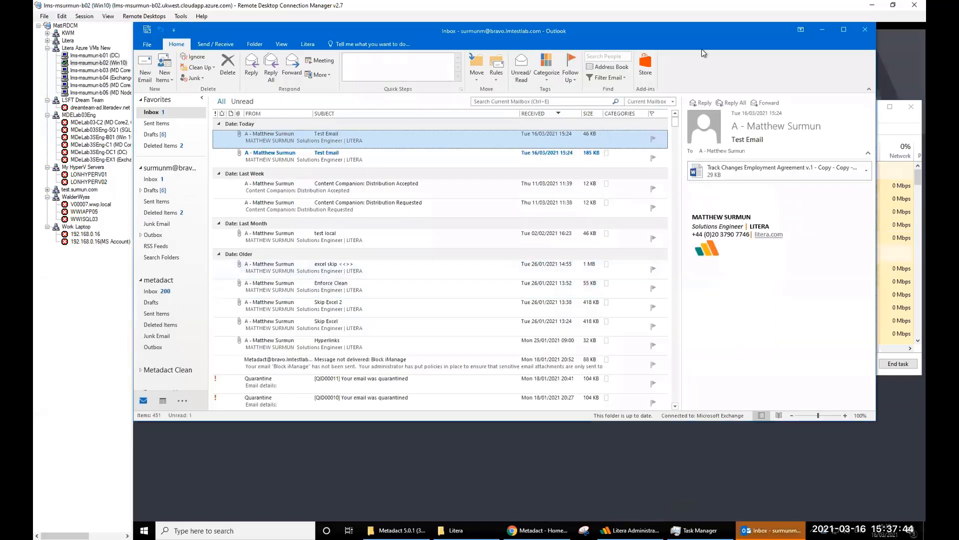
{"action": "left_click", "coordinate": [843, 29]}
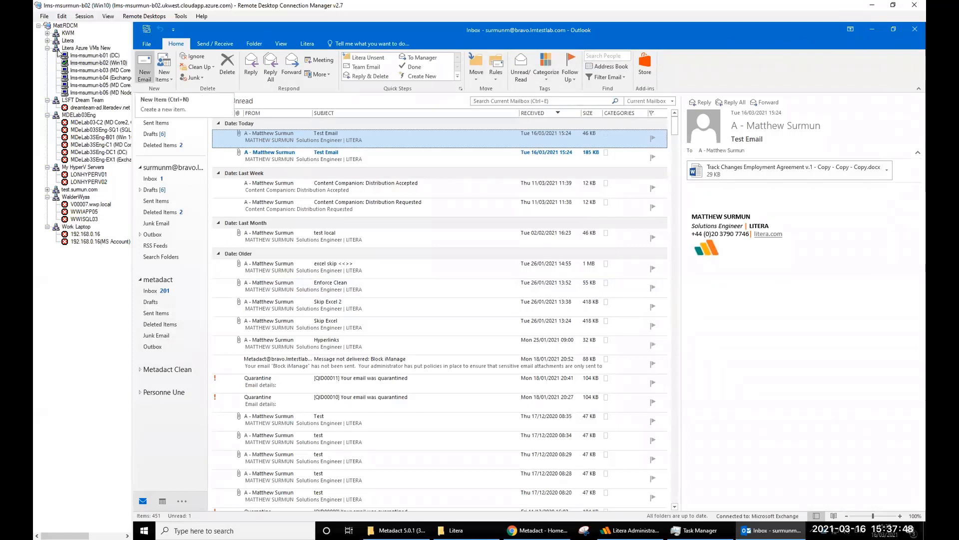
{"action": "left_click", "coordinate": [307, 44]}
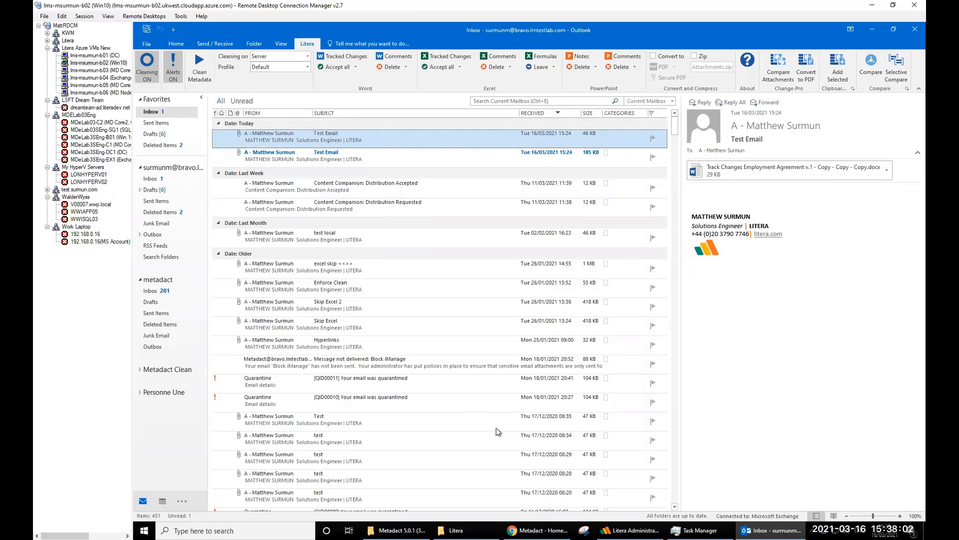
- Return to the Administrator Panel and open Metadact: Common Settings > Profiles
{"action": "left_click", "coordinate": [630, 530]}
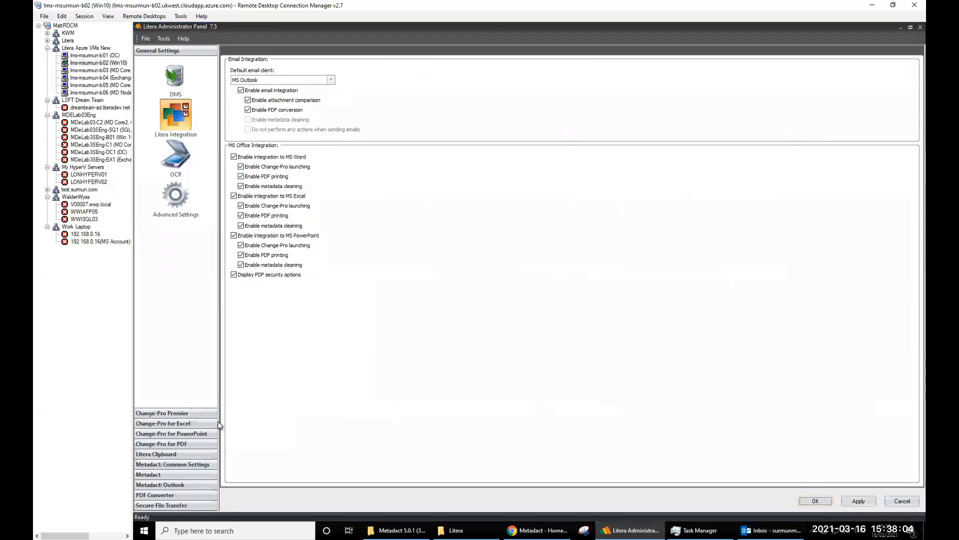
{"action": "left_click", "coordinate": [176, 464]}
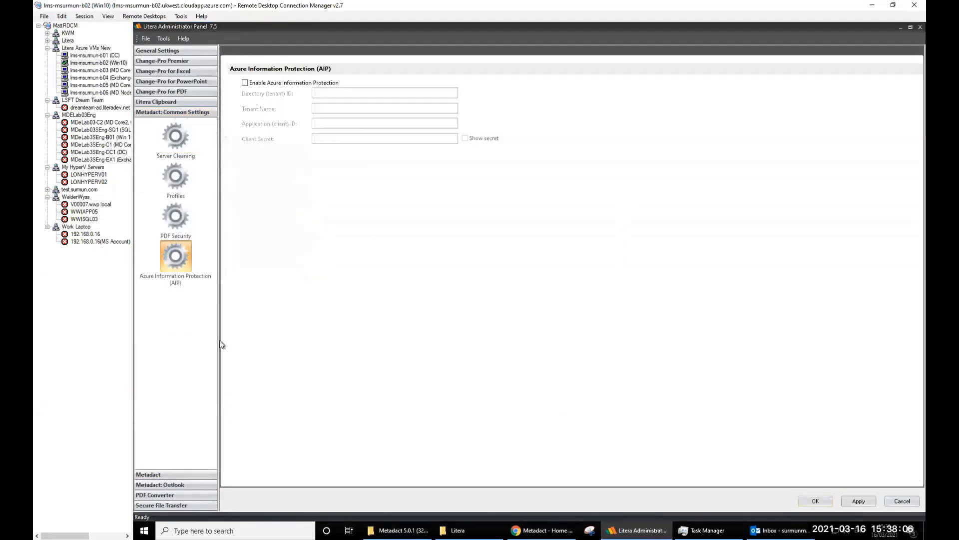
{"action": "left_click", "coordinate": [174, 176]}
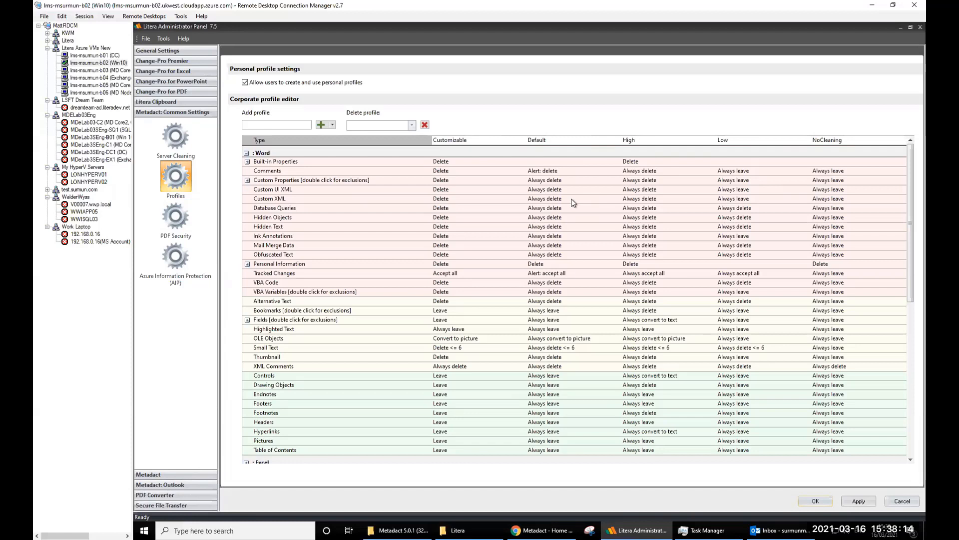
- Confirm Word Comments at Alert: delete and Tracked Changes at Alert: accept all, then collapse Word
{"action": "left_click", "coordinate": [560, 172]}
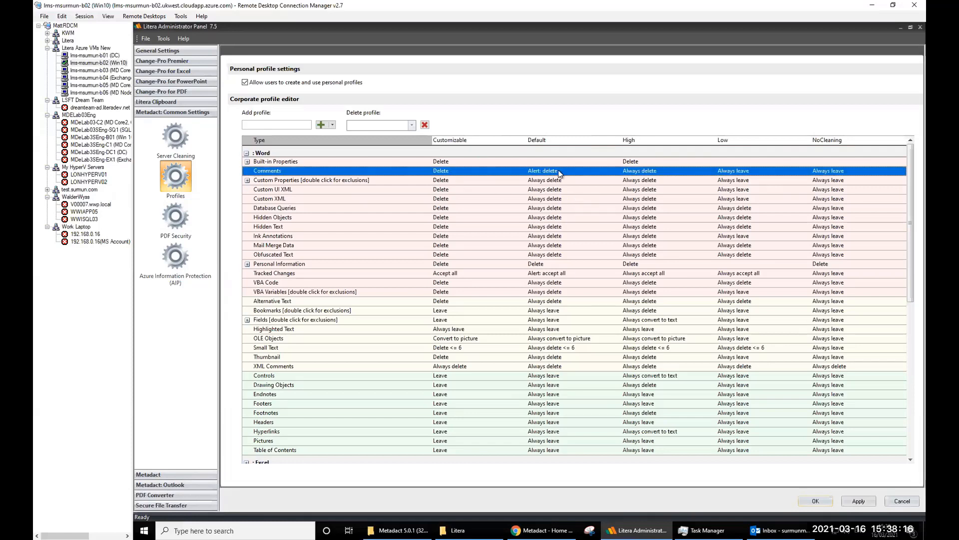
{"action": "left_click", "coordinate": [560, 172]}
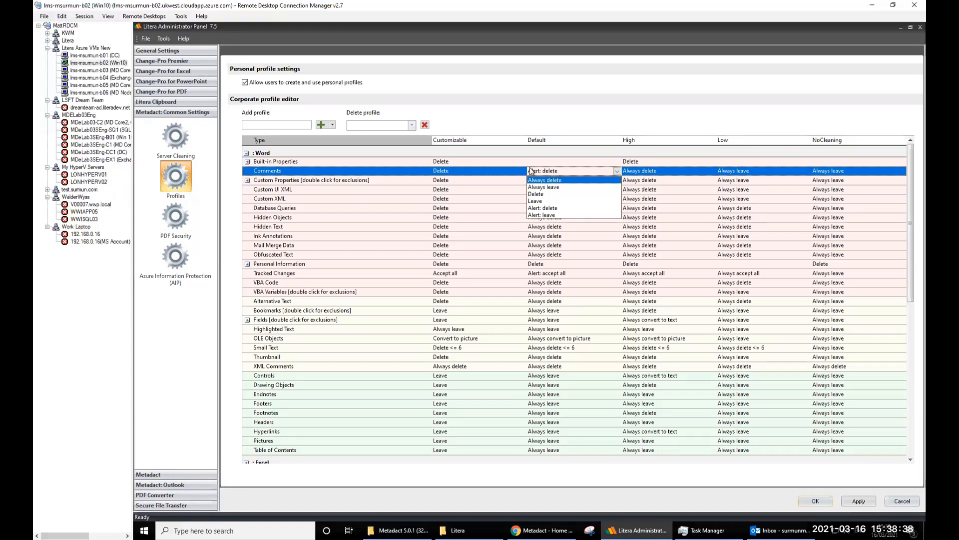
{"action": "left_click", "coordinate": [557, 172]}
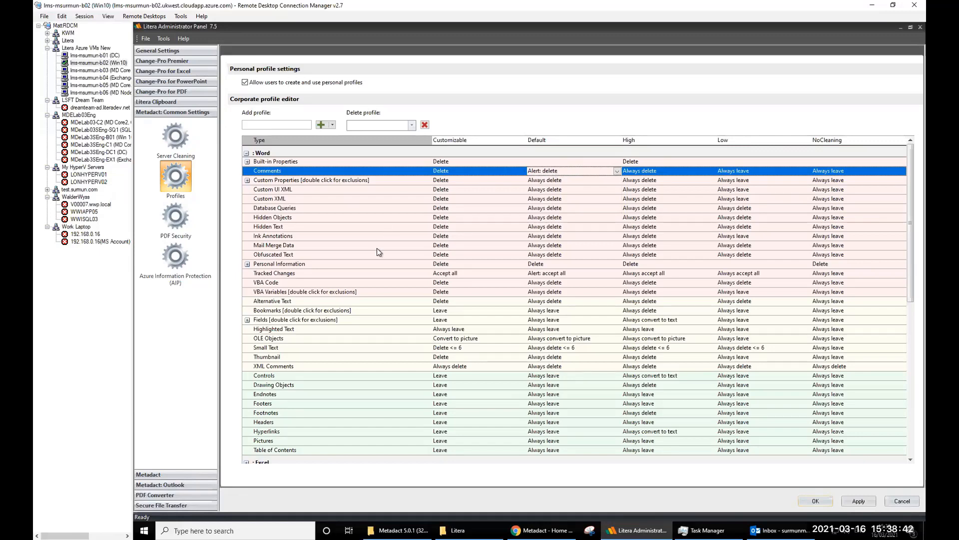
{"action": "left_click", "coordinate": [555, 274]}
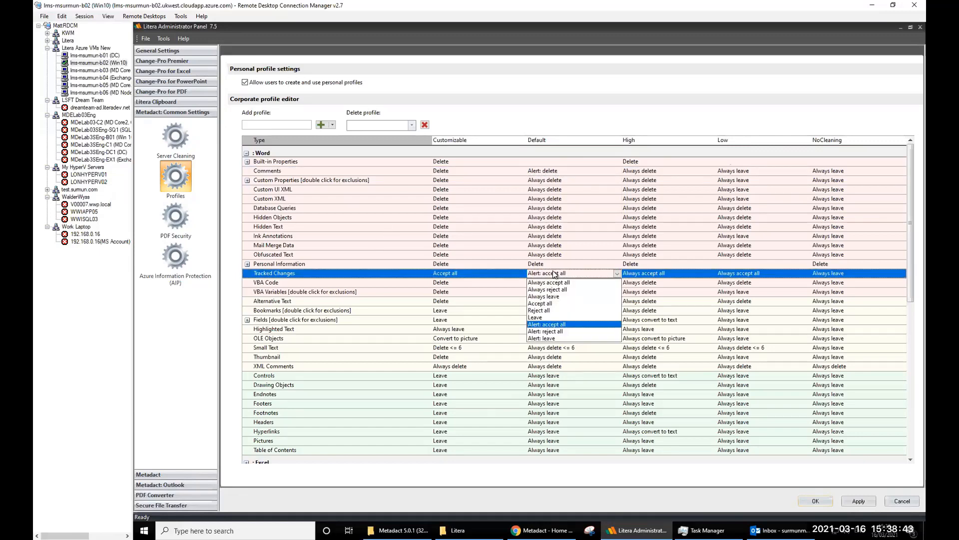
{"action": "left_click", "coordinate": [552, 325]}
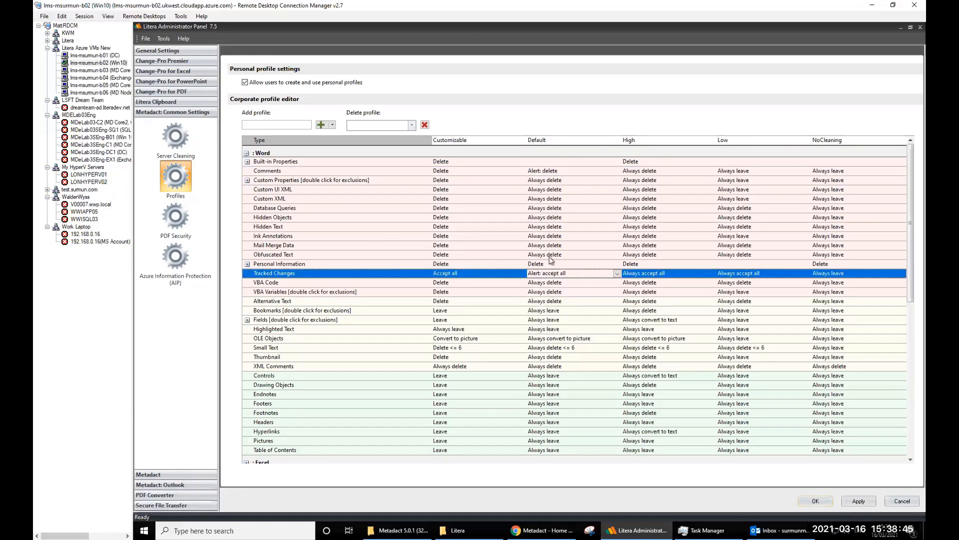
{"action": "left_click", "coordinate": [246, 153]}
{"action": "left_click", "coordinate": [246, 164]}
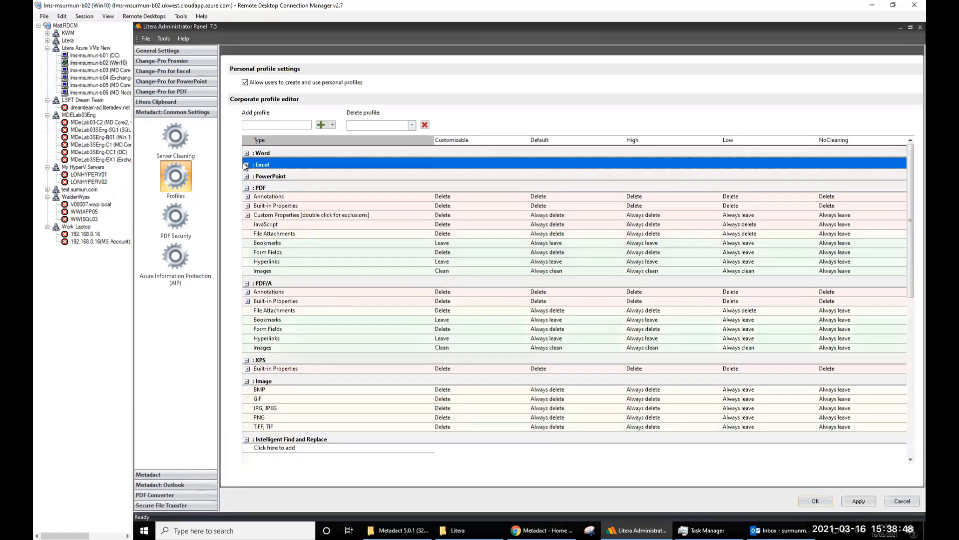
- Check Excel defaults: Comments Alert: delete, Tracked Changes Alert: accept all, Formulas Alert: leave
{"action": "left_click", "coordinate": [552, 184]}
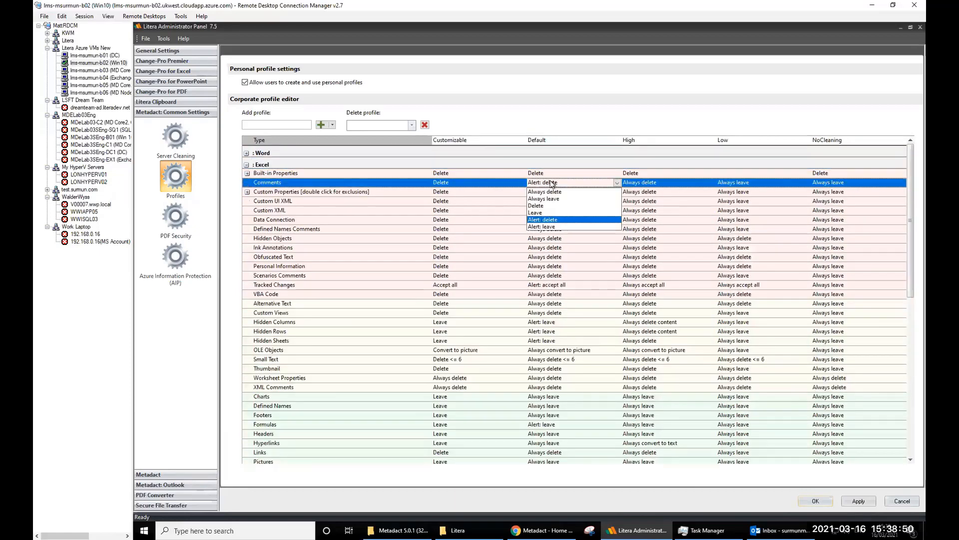
{"action": "left_click", "coordinate": [551, 183]}
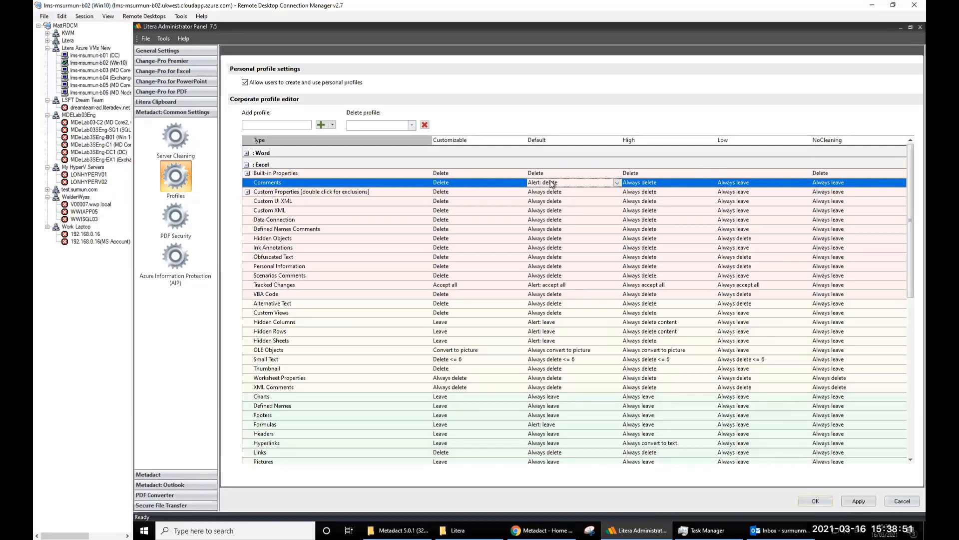
{"action": "left_click", "coordinate": [551, 288]}
{"action": "left_click", "coordinate": [552, 288]}
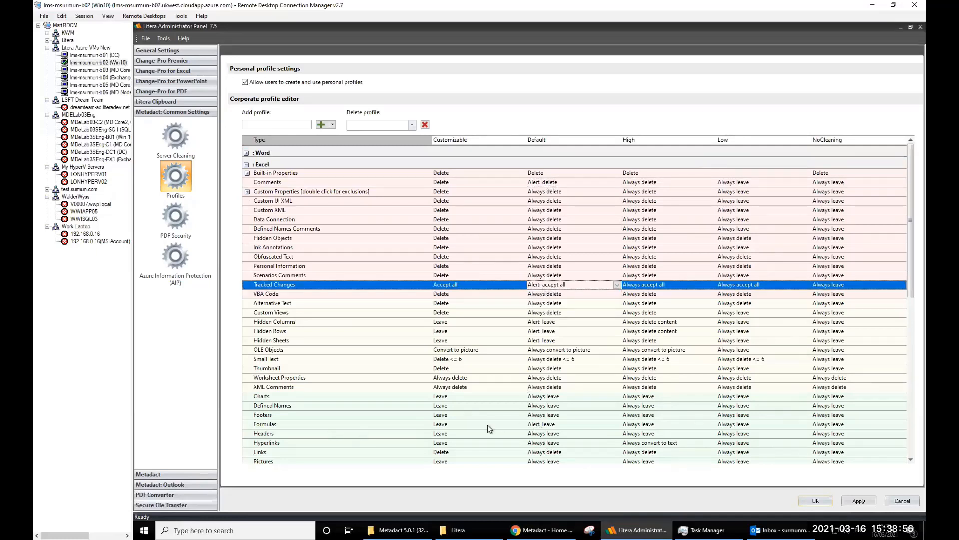
{"action": "left_click", "coordinate": [546, 427]}
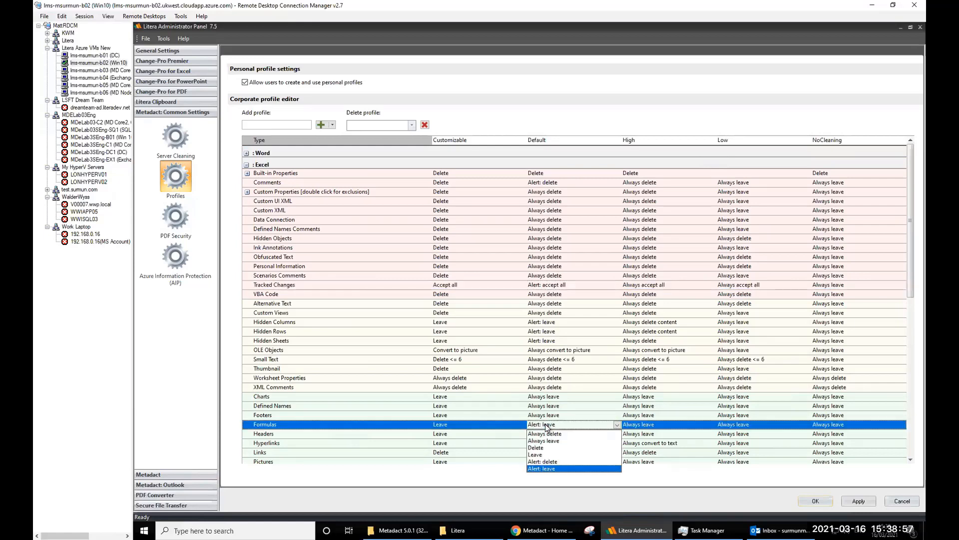
{"action": "left_click", "coordinate": [544, 472]}
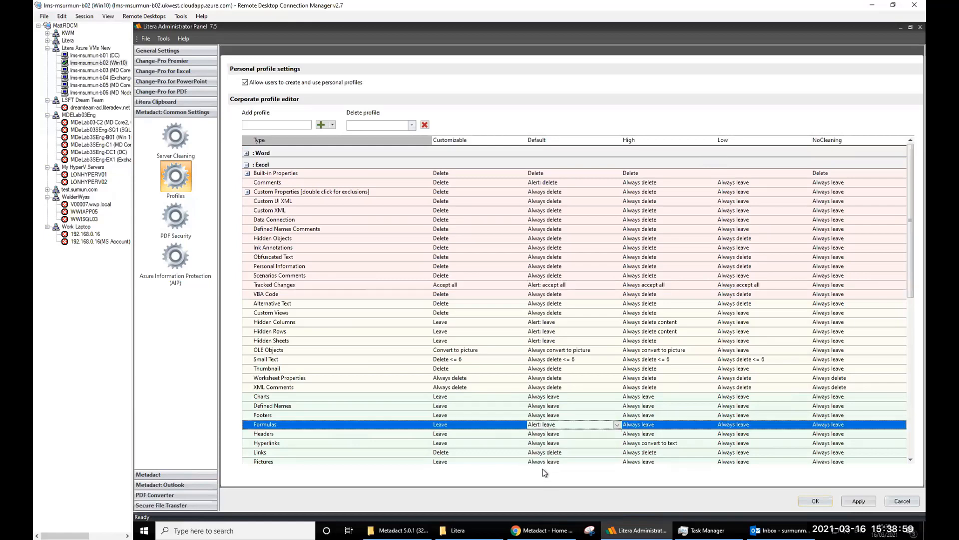
- Collapse Excel, confirm PowerPoint Comments and Notes at Alert: delete, then bring Outlook forward
{"action": "left_click", "coordinate": [248, 166]}
{"action": "left_click", "coordinate": [246, 165]}
{"action": "left_click", "coordinate": [246, 176]}
{"action": "left_click", "coordinate": [247, 177]}
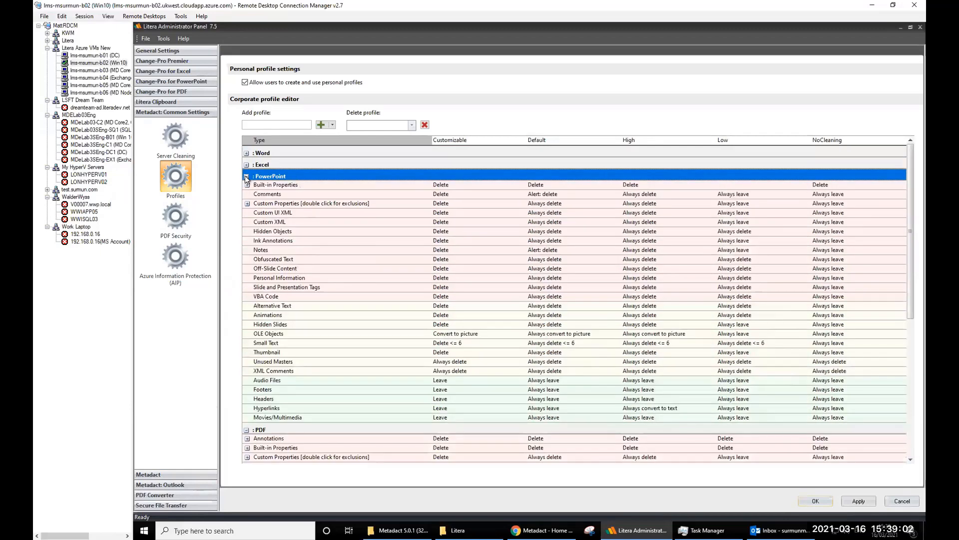
{"action": "left_click", "coordinate": [545, 195]}
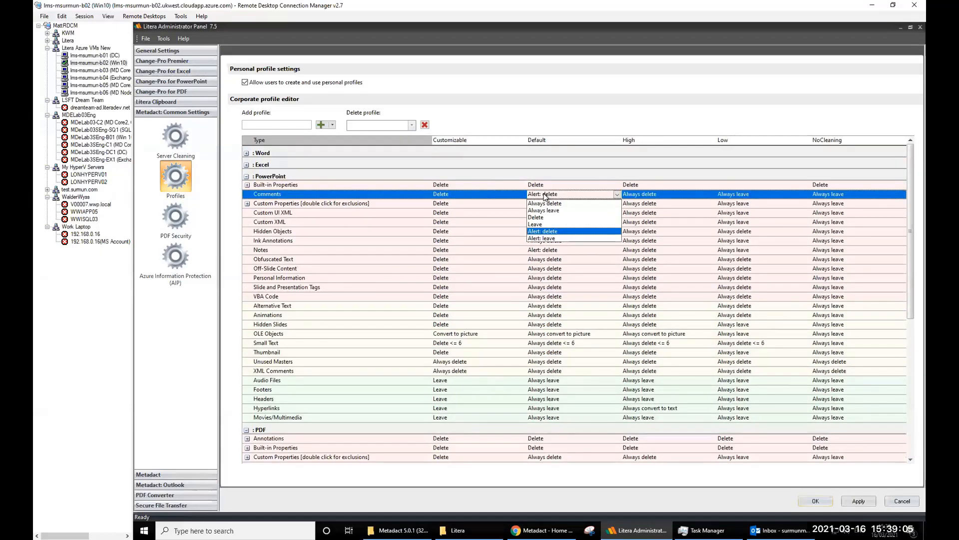
{"action": "left_click", "coordinate": [540, 233]}
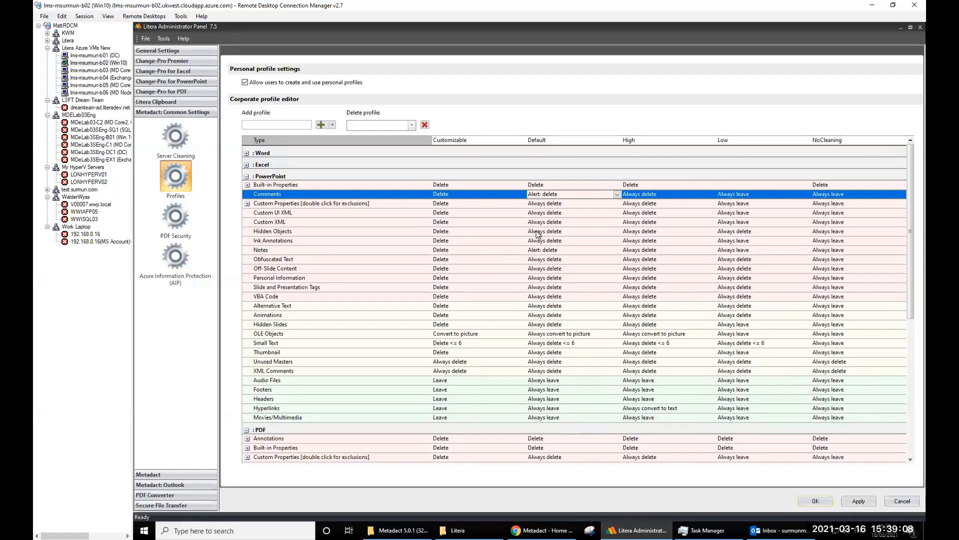
{"action": "left_click", "coordinate": [539, 250]}
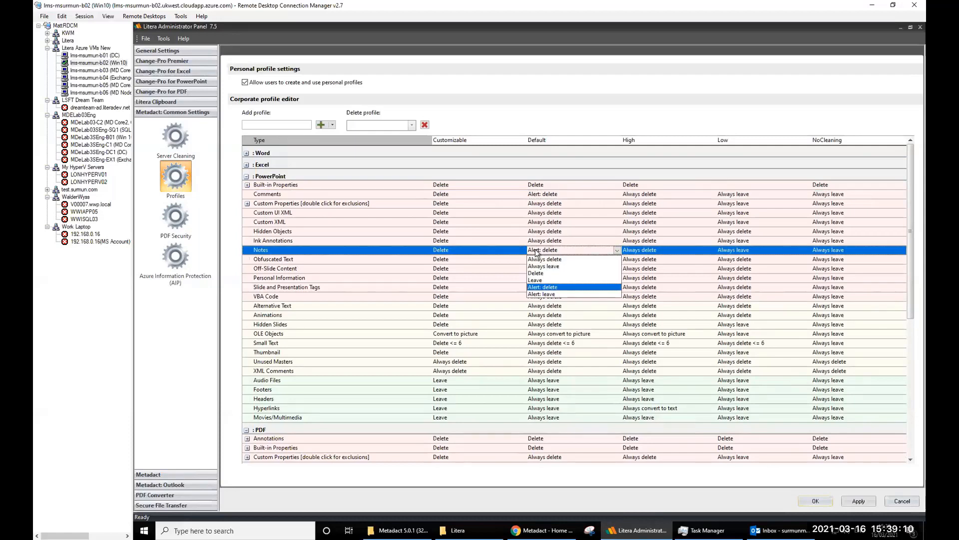
{"action": "left_click", "coordinate": [547, 289]}
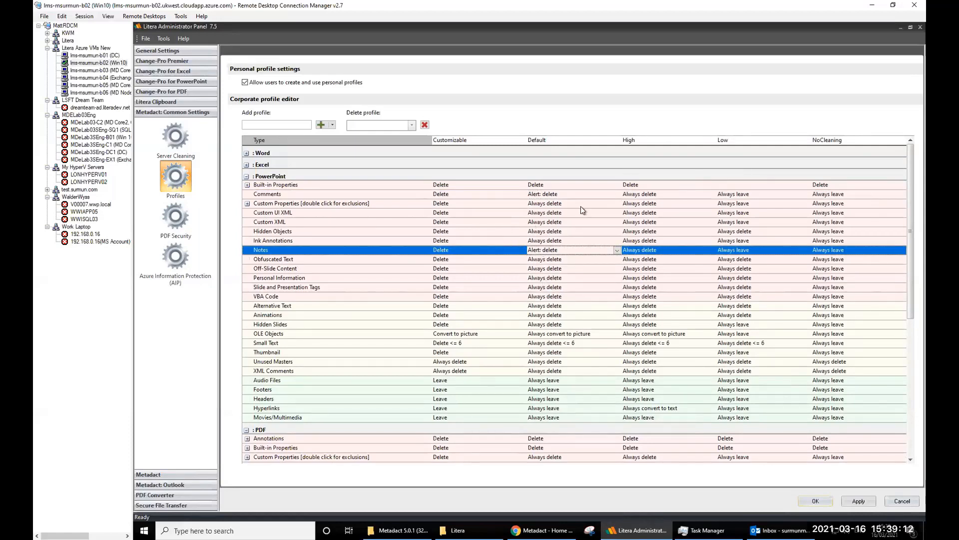
{"action": "left_click", "coordinate": [782, 530]}
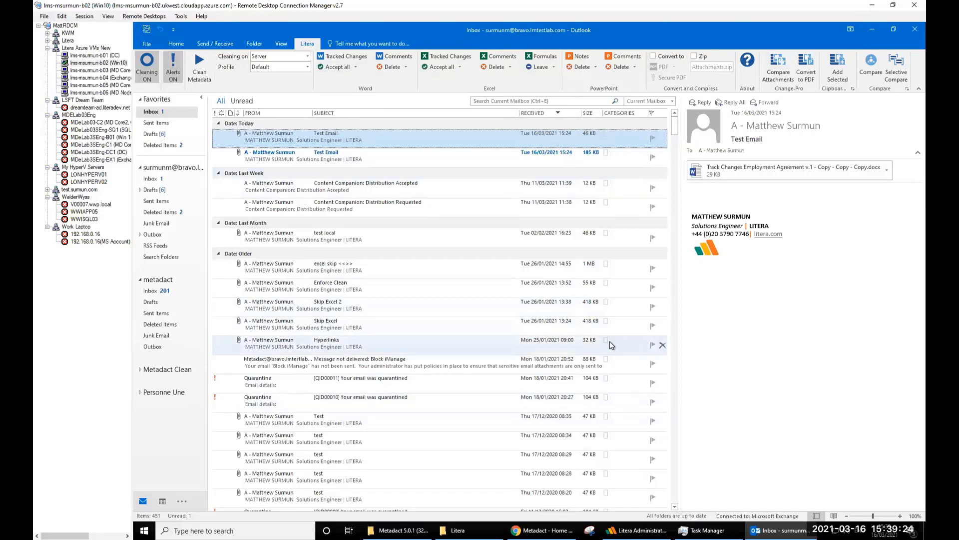
- Open Metadact: Outlook settings and toggle Skip cleaning for Word files on, then back off
{"action": "left_click", "coordinate": [631, 530]}
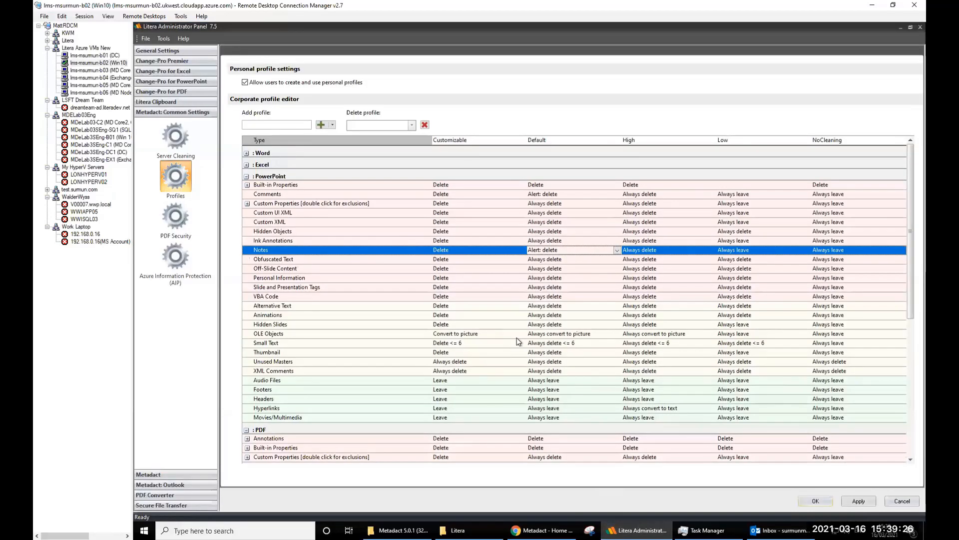
{"action": "left_click", "coordinate": [165, 484]}
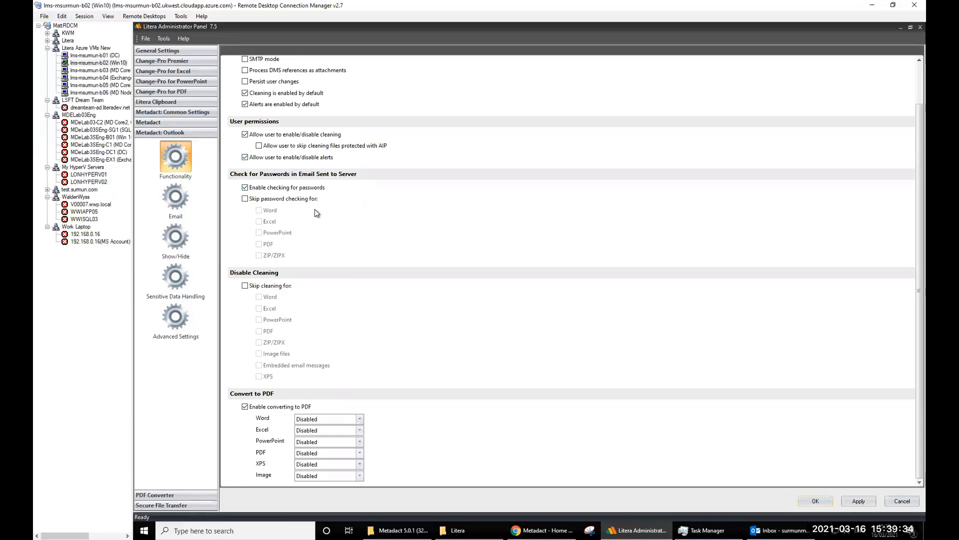
{"action": "left_click", "coordinate": [245, 285]}
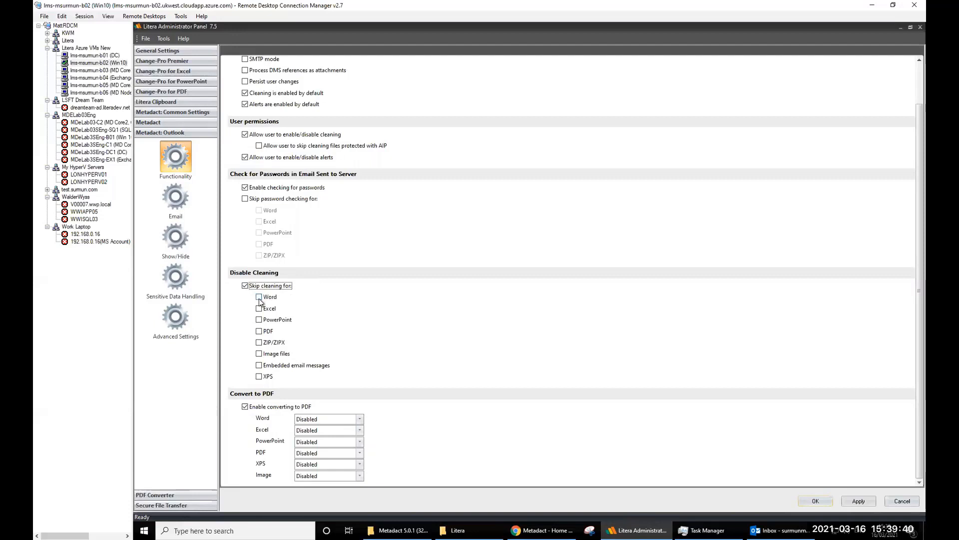
{"action": "left_click", "coordinate": [259, 296]}
{"action": "left_click", "coordinate": [245, 286]}
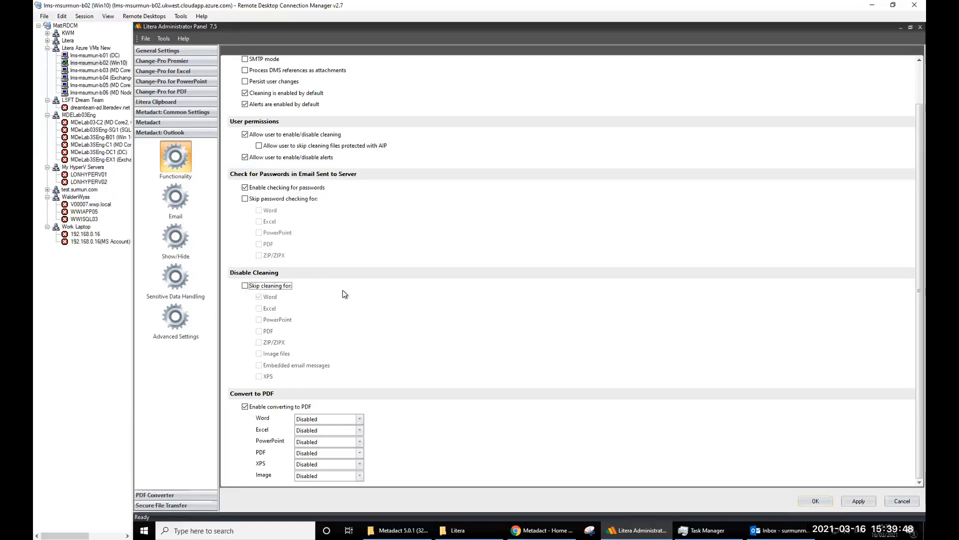
{"action": "left_click", "coordinate": [271, 410]}
- Try converting Word attachments to PDF, then set Word conversion back to Disabled
{"action": "left_click", "coordinate": [360, 419]}
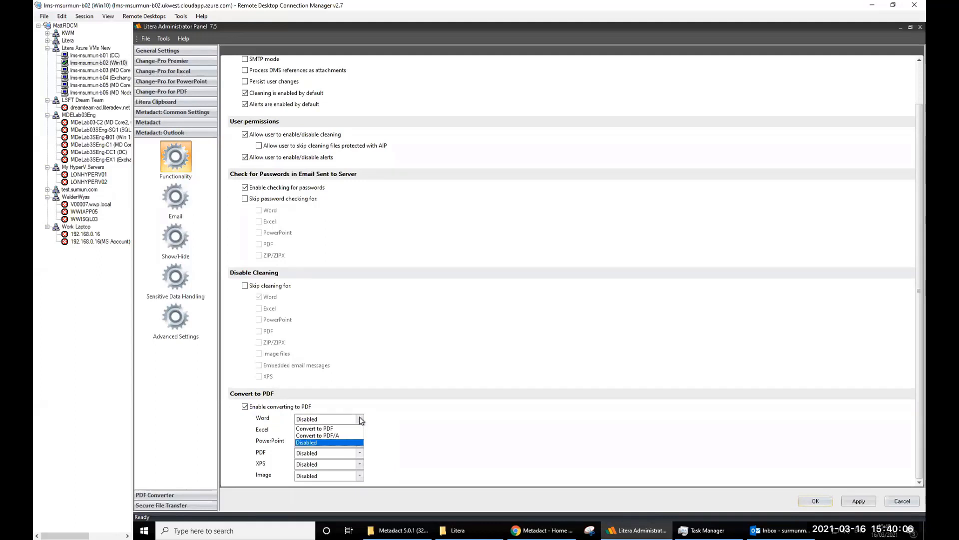
{"action": "left_click", "coordinate": [413, 408]}
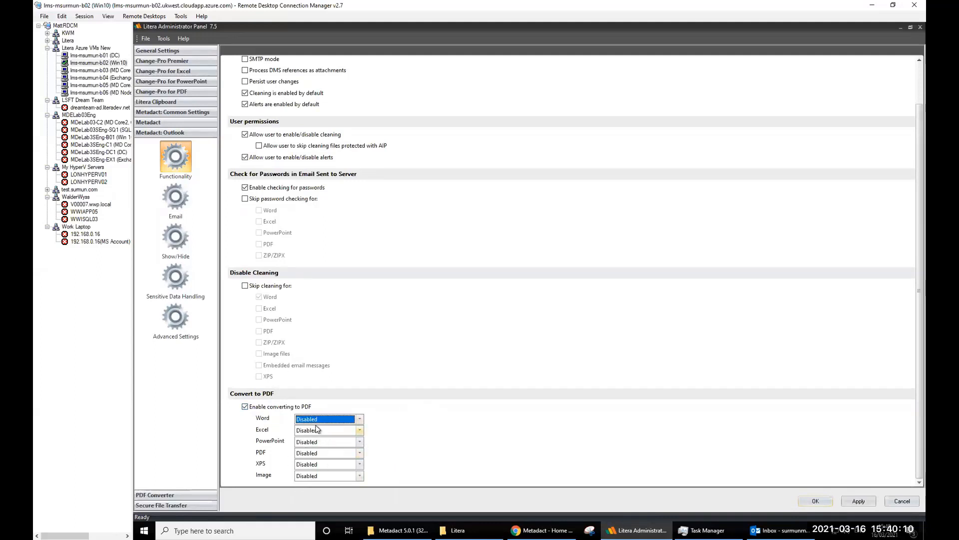
{"action": "left_click", "coordinate": [363, 420]}
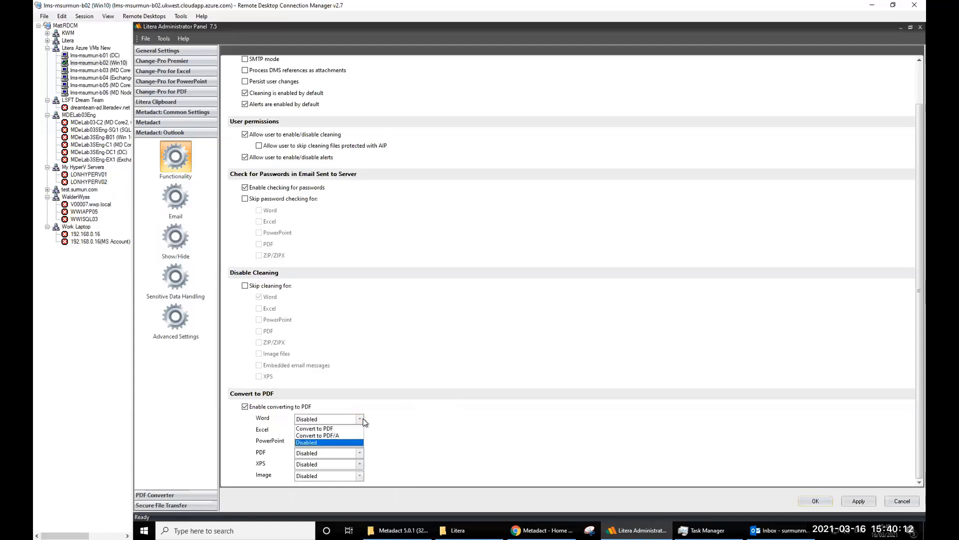
{"action": "left_click", "coordinate": [329, 429]}
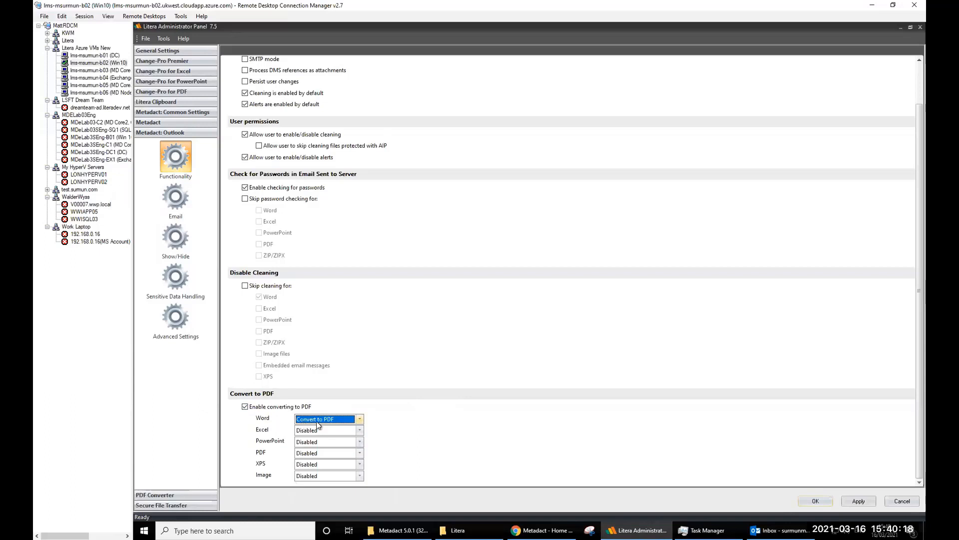
{"action": "left_click", "coordinate": [331, 418]}
{"action": "left_click", "coordinate": [324, 441]}
- On the Outlook Email page, try 'Use the sender's domain' for Internal Domains, then leave it unchecked
{"action": "left_click", "coordinate": [180, 199]}
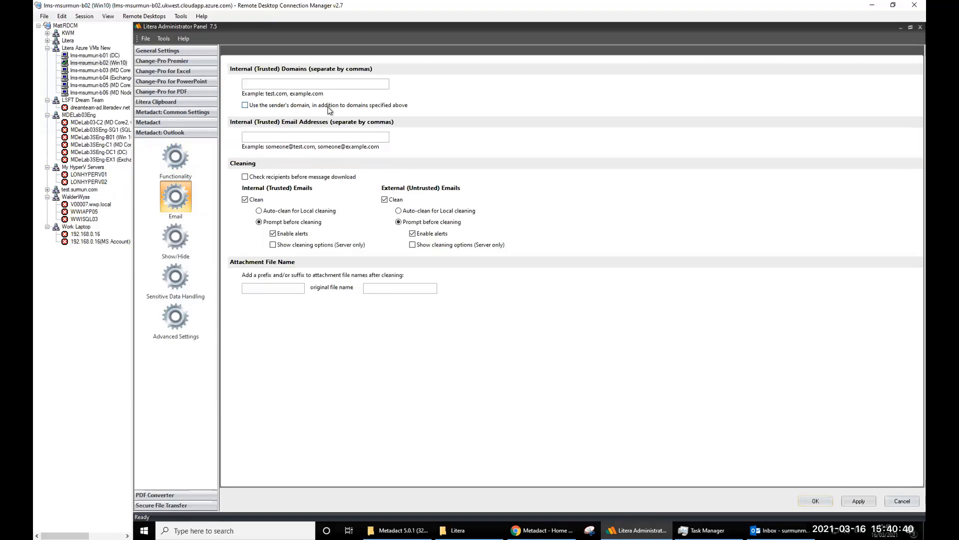
{"action": "left_click", "coordinate": [322, 85]}
{"action": "left_click", "coordinate": [246, 106]}
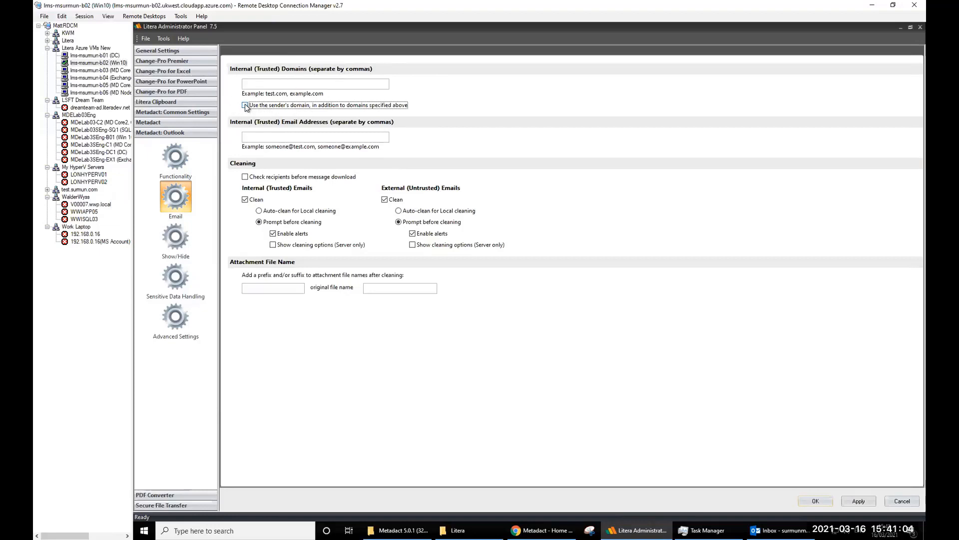
{"action": "left_click", "coordinate": [245, 106]}
{"action": "left_click", "coordinate": [245, 200]}
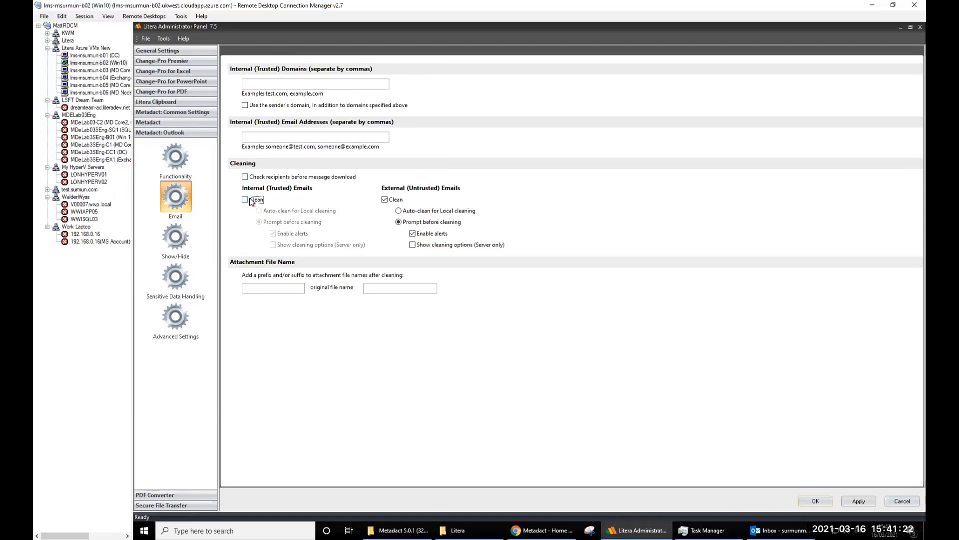
{"action": "left_click", "coordinate": [245, 200]}
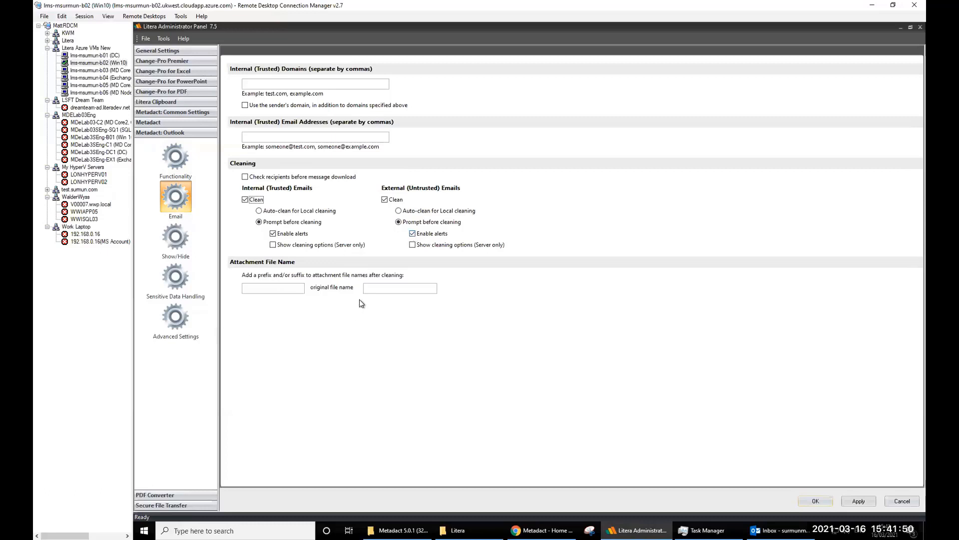
{"action": "left_click", "coordinate": [373, 289]}
{"action": "type", "text": "-cleaned"}
{"action": "key", "text": "BackSpace"}
{"action": "key", "text": "BackSpace"}
{"action": "key", "text": "BackSpace"}
{"action": "key", "text": "BackSpace"}
{"action": "key", "text": "BackSpace"}
{"action": "key", "text": "BackSpace"}
{"action": "key", "text": "BackSpace"}
{"action": "key", "text": "BackSpace"}
- On the Show/Hide grid, untick Cleaning On/Off, Alerts On/Off and Cleaning on Local/Server
{"action": "left_click", "coordinate": [167, 246]}
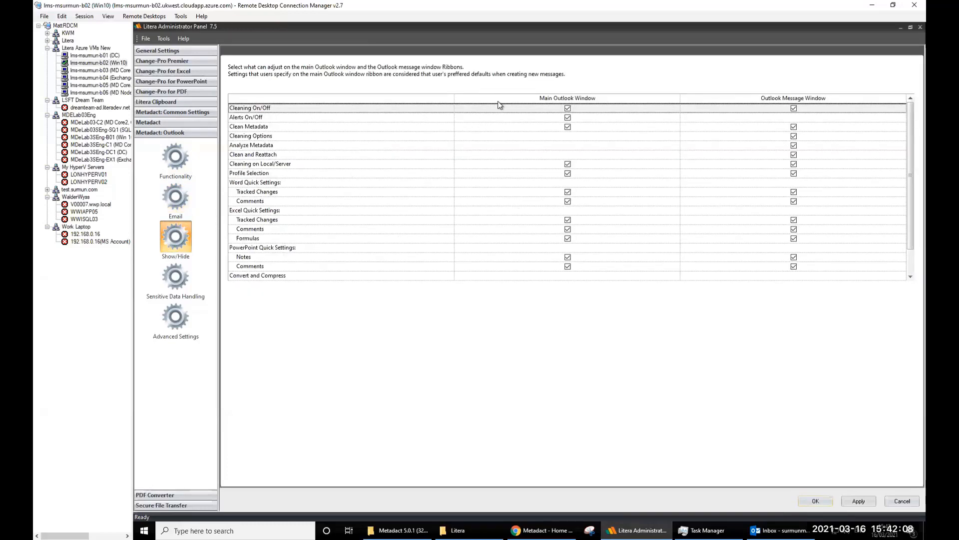
{"action": "left_click", "coordinate": [568, 108]}
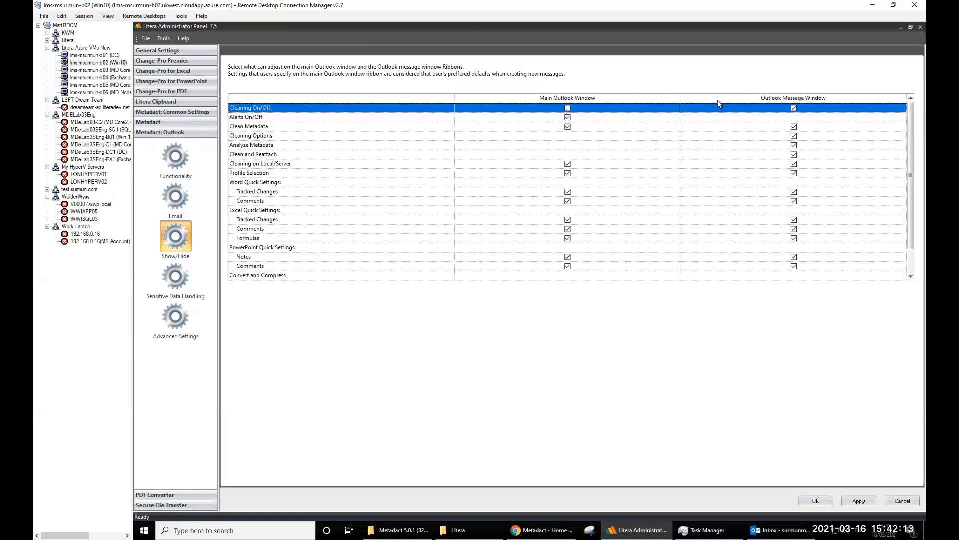
{"action": "left_click", "coordinate": [794, 109]}
{"action": "left_click", "coordinate": [568, 118]}
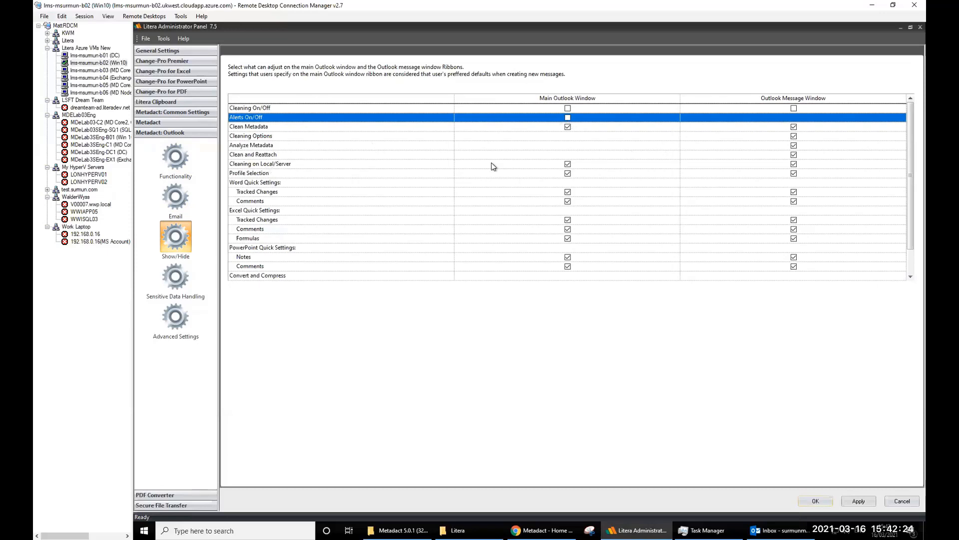
{"action": "left_click", "coordinate": [567, 165]}
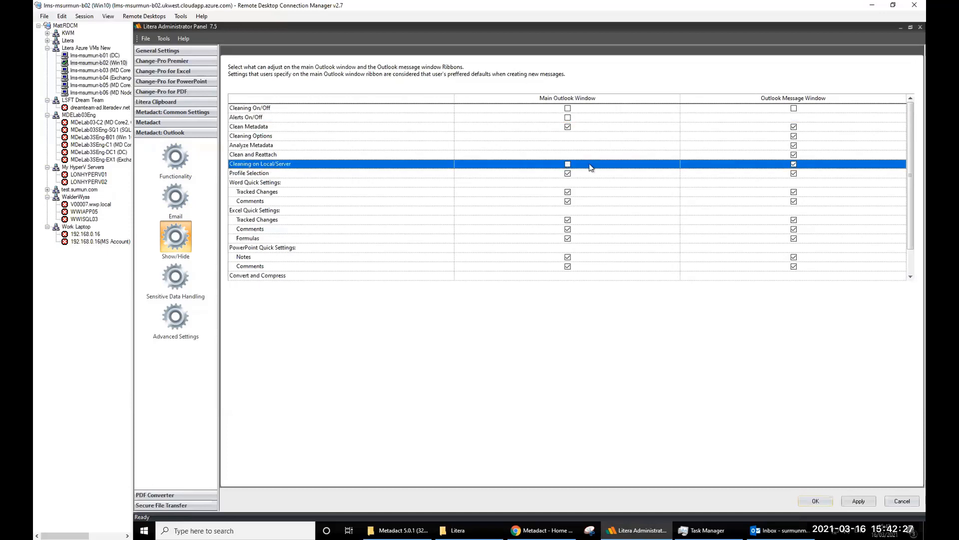
{"action": "left_click", "coordinate": [794, 164]}
- Re-tick Cleaning on Local/Server, Cleaning On/Off and Alerts On/Off to show them again
{"action": "left_click", "coordinate": [794, 165]}
{"action": "left_click", "coordinate": [567, 165]}
{"action": "left_click", "coordinate": [568, 108]}
{"action": "left_click", "coordinate": [568, 118]}
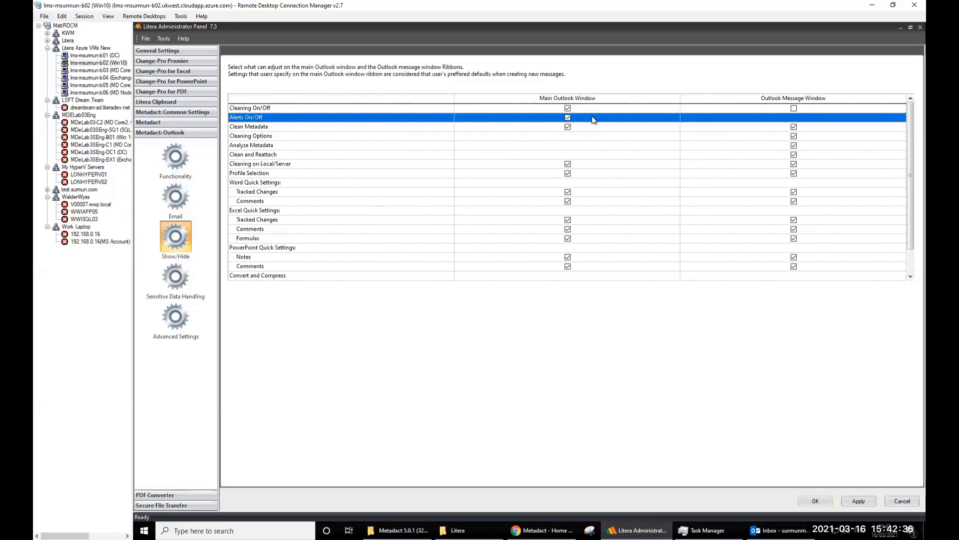
{"action": "left_click", "coordinate": [794, 109]}
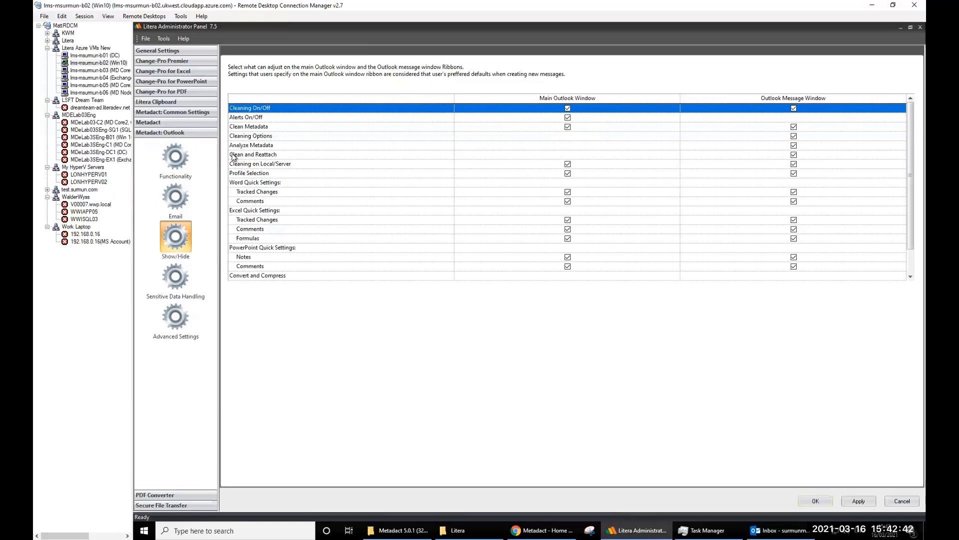
- Set the thread replies threshold to 10 and keep the Reply All alert at Do not alert
{"action": "left_click", "coordinate": [180, 283]}
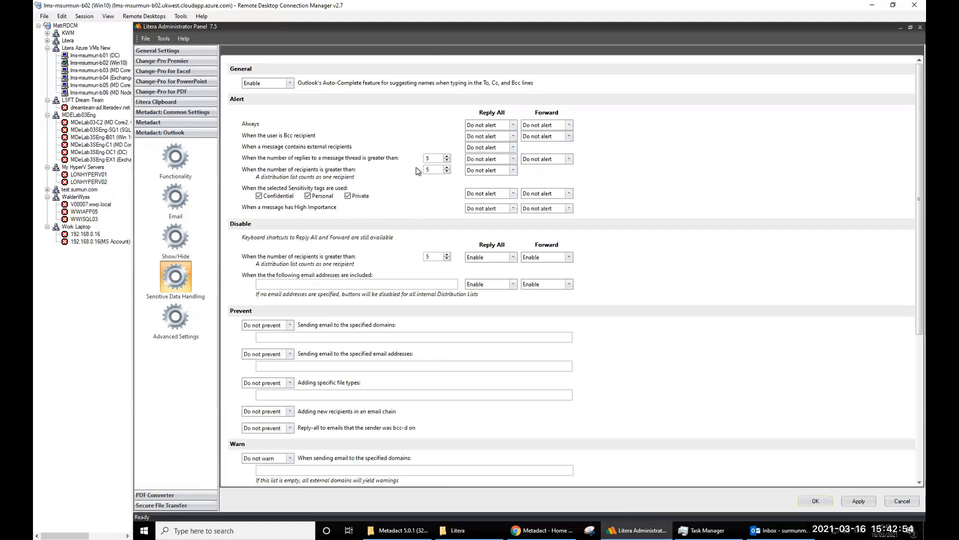
{"action": "left_click", "coordinate": [501, 159]}
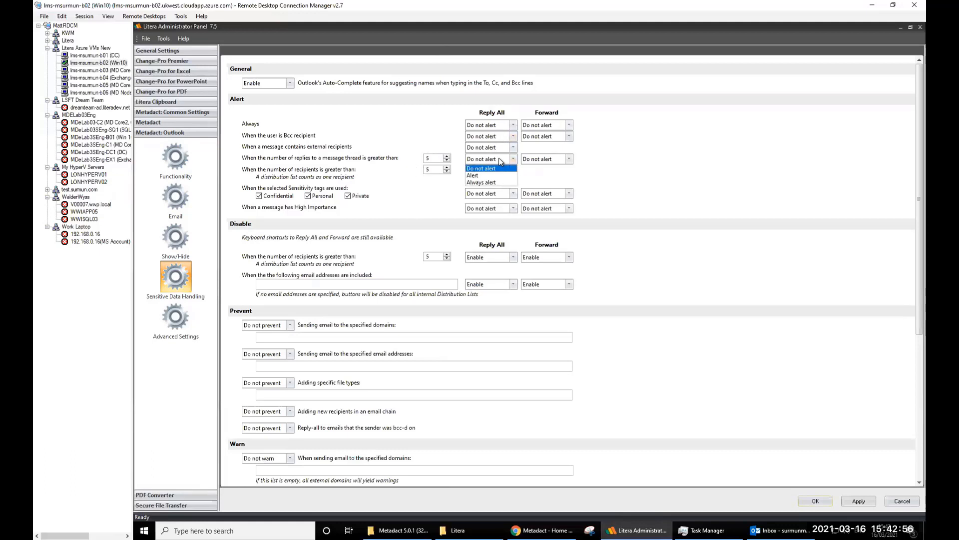
{"action": "left_click", "coordinate": [488, 175]}
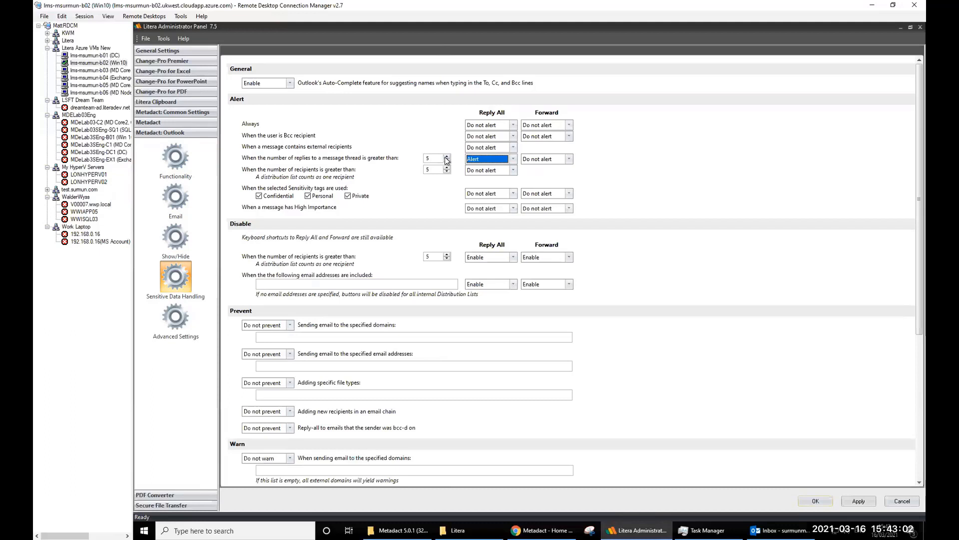
{"action": "left_click", "coordinate": [447, 157]}
{"action": "left_click", "coordinate": [446, 156]}
{"action": "left_click", "coordinate": [446, 156]}
{"action": "left_click", "coordinate": [446, 157]}
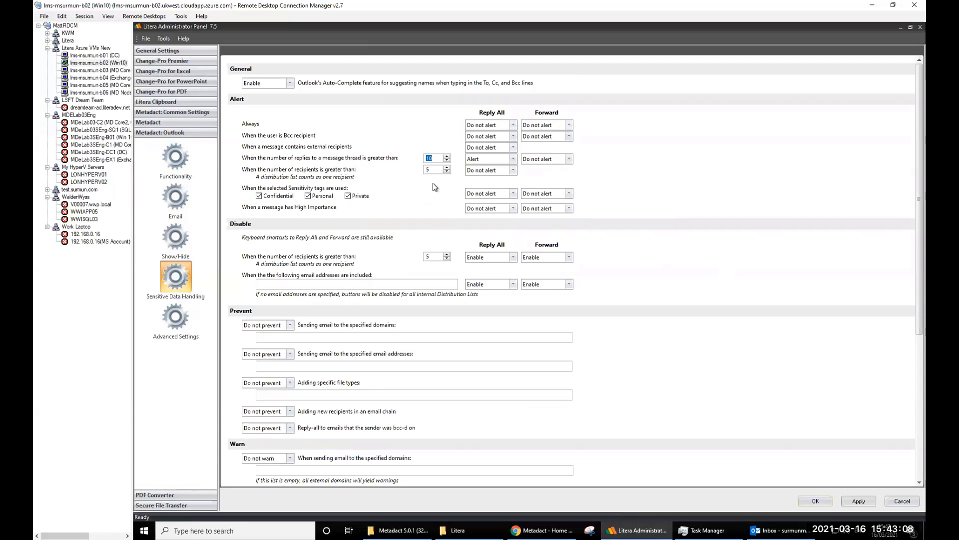
{"action": "left_click", "coordinate": [513, 159]}
{"action": "left_click", "coordinate": [485, 173]}
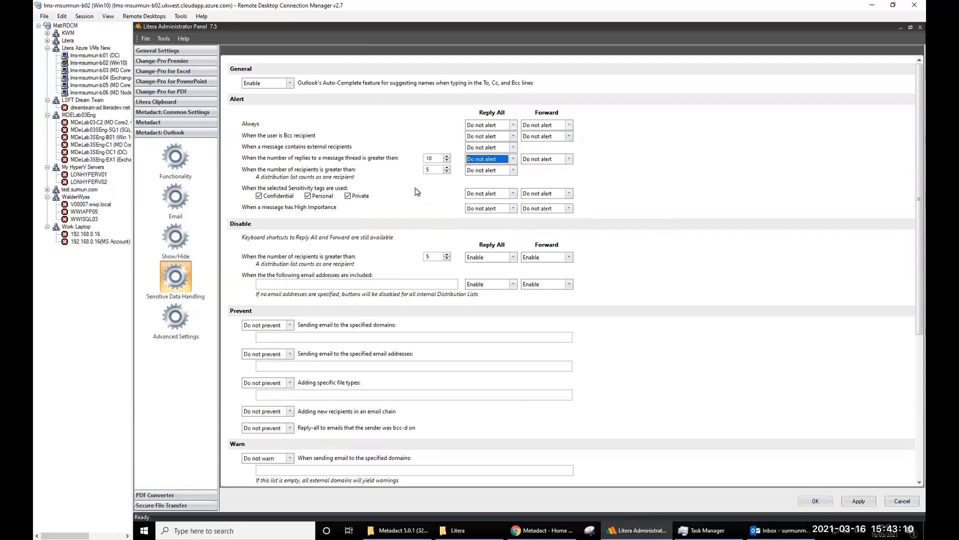
- Briefly bring up the Litera folder window, minimize it, and scroll through Sensitive Data Handling
{"action": "mouse_move", "coordinate": [487, 523]}
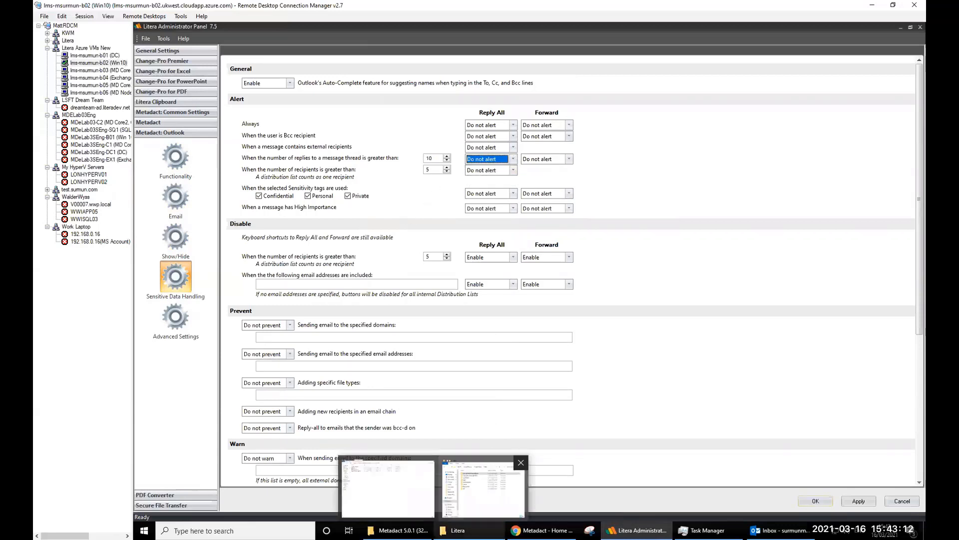
{"action": "left_click", "coordinate": [483, 486]}
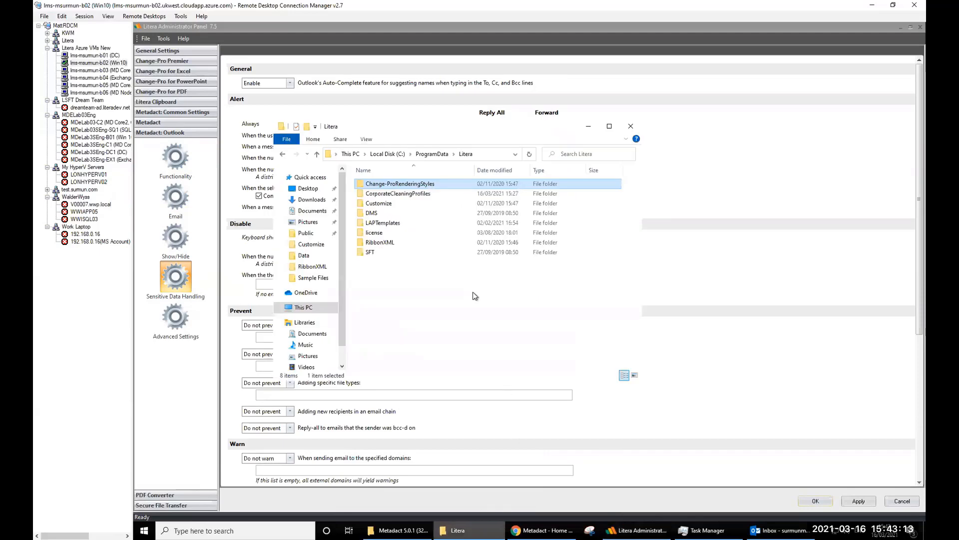
{"action": "left_click", "coordinate": [589, 127]}
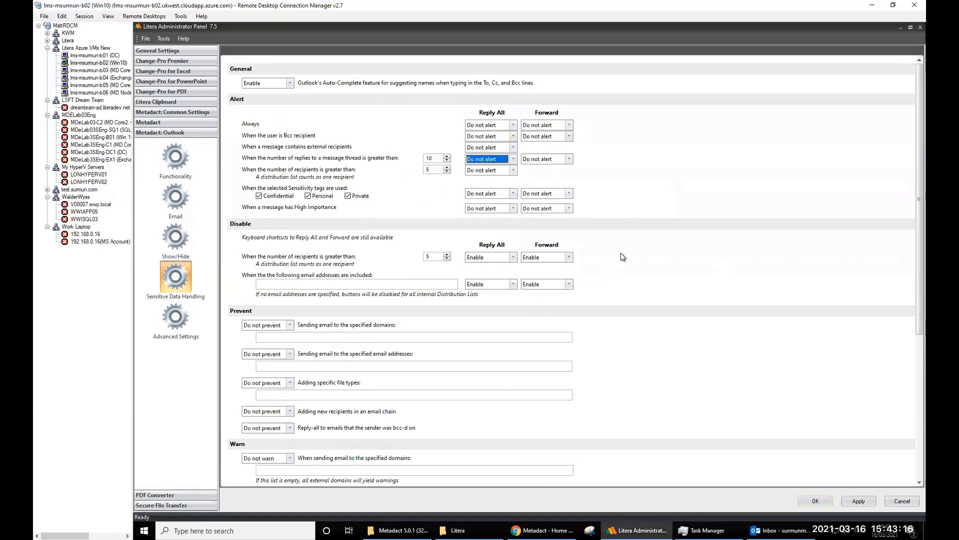
{"action": "scroll", "coordinate": [649, 256], "scroll_direction": "down", "scroll_amount": 3}
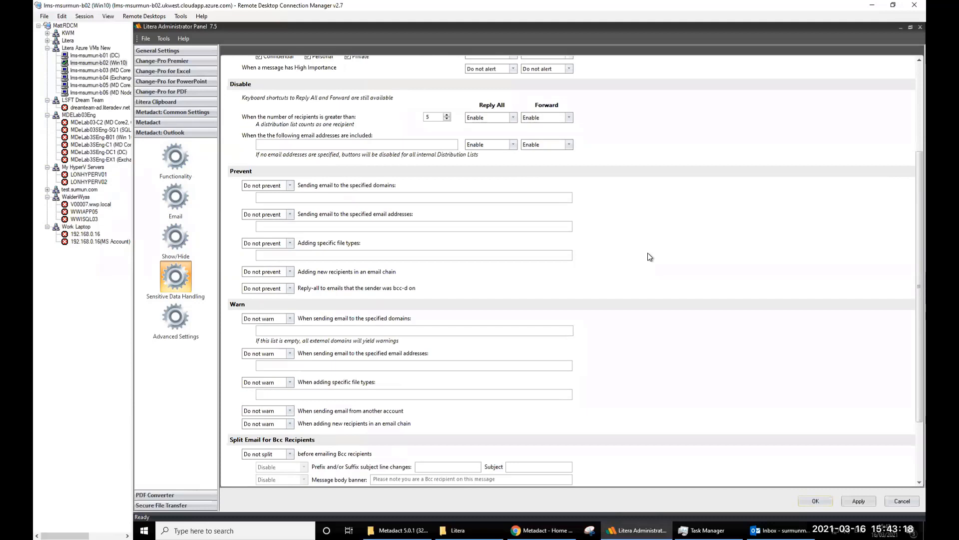
{"action": "scroll", "coordinate": [649, 257], "scroll_direction": "down", "scroll_amount": 2}
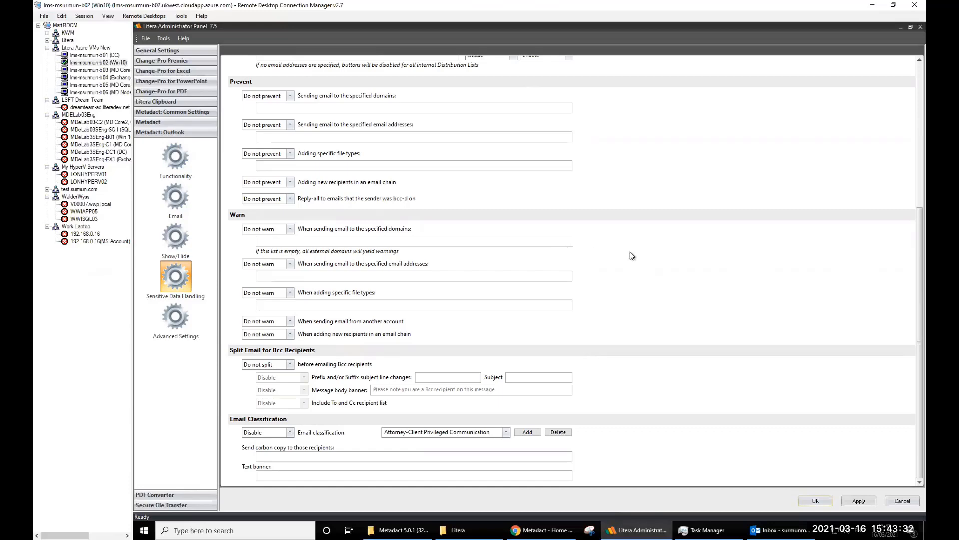
{"action": "scroll", "coordinate": [630, 252], "scroll_direction": "up", "scroll_amount": 5}
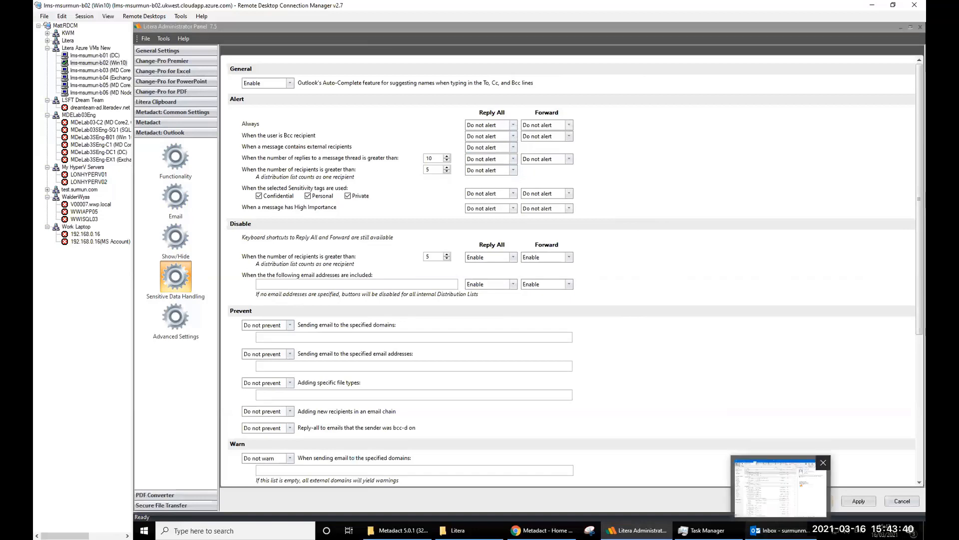
{"action": "left_click", "coordinate": [779, 530]}
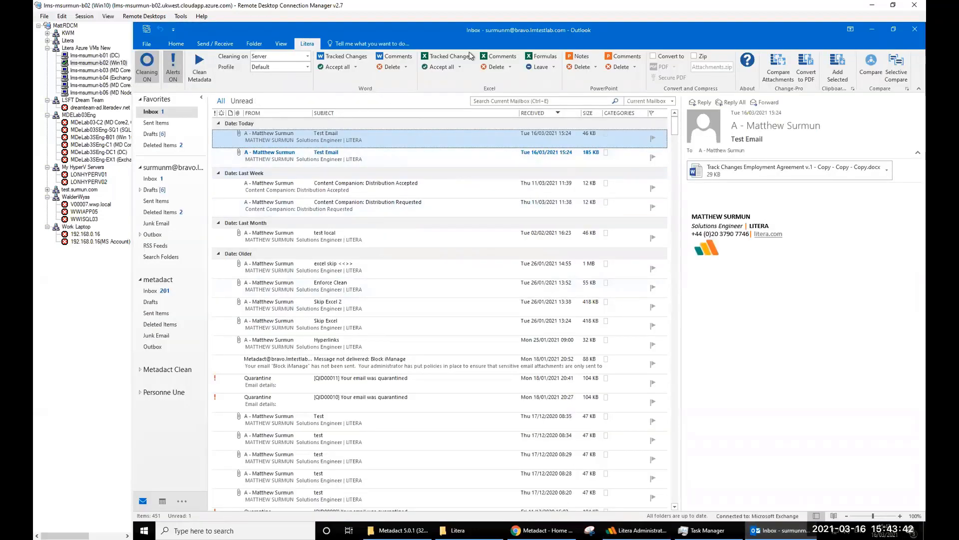
{"action": "left_click", "coordinate": [873, 29]}
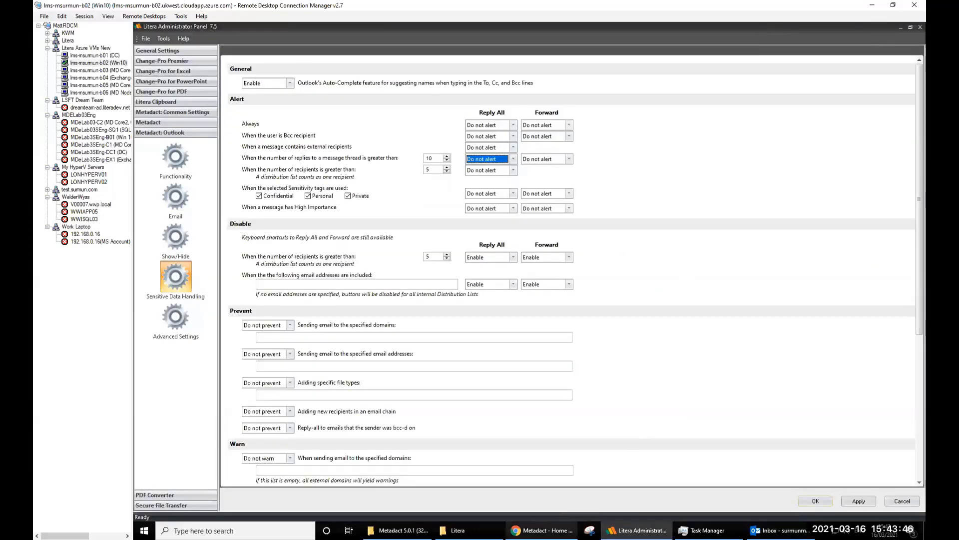
{"action": "mouse_move", "coordinate": [780, 530]}
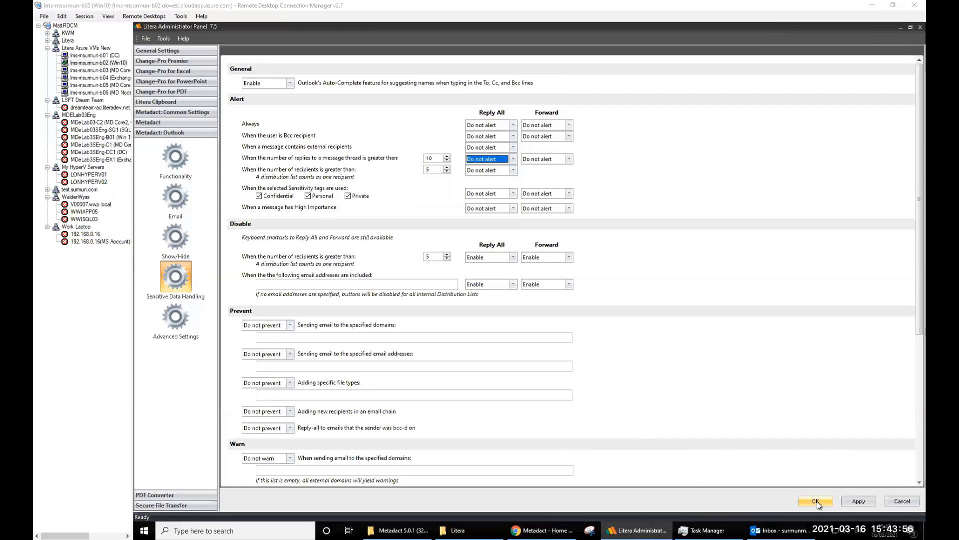
{"action": "mouse_move", "coordinate": [635, 530]}
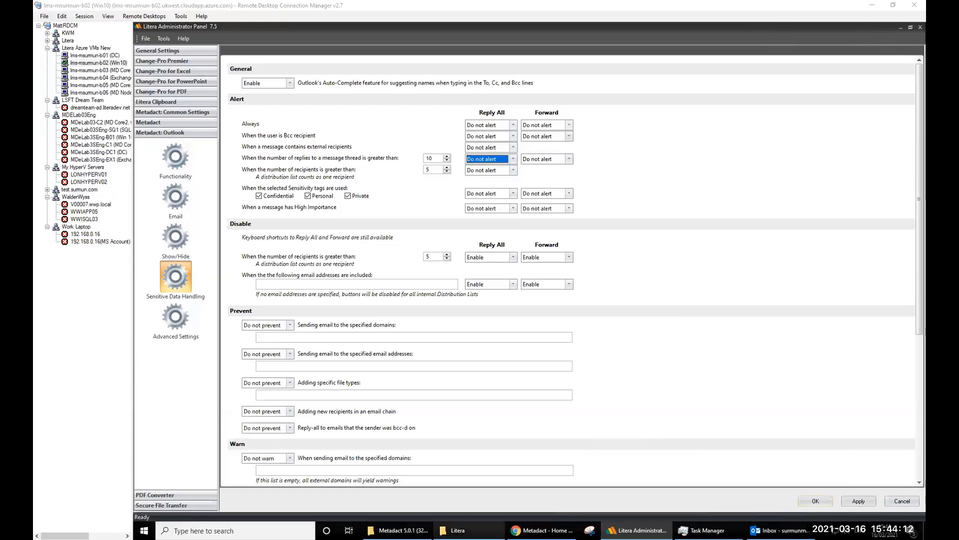
- Bring the Litera folder window forward and select its first few configuration folders
{"action": "left_click", "coordinate": [458, 530]}
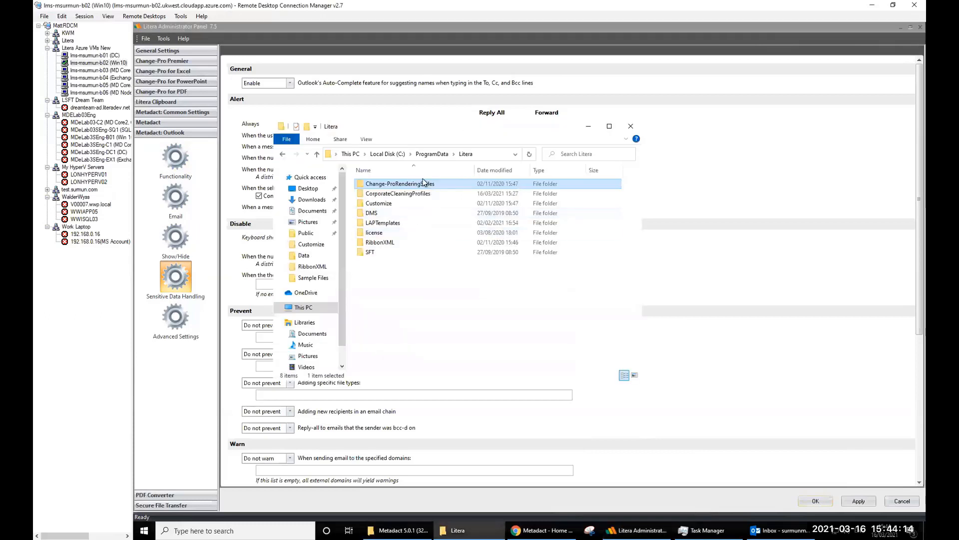
{"action": "left_click", "coordinate": [382, 194]}
{"action": "left_click", "coordinate": [379, 212]}
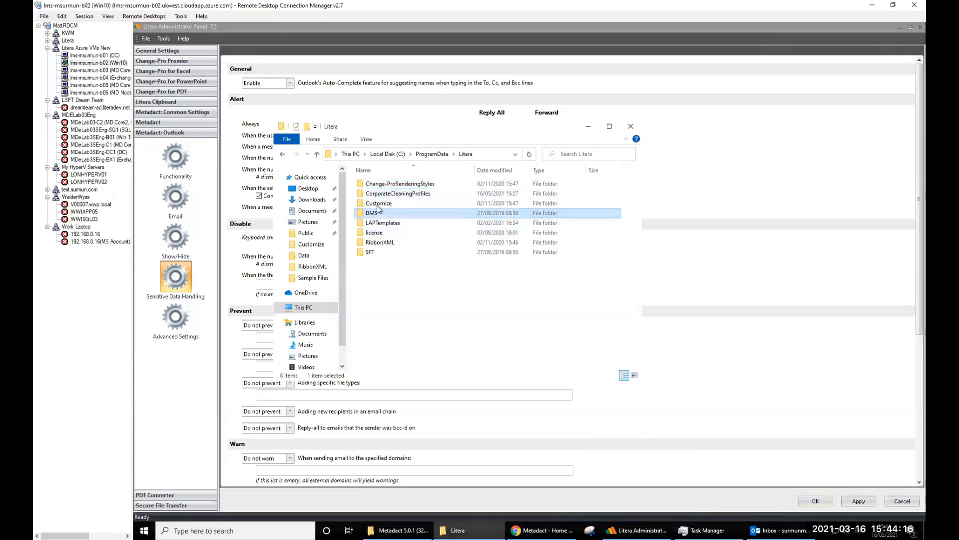
{"action": "left_click", "coordinate": [379, 184]}
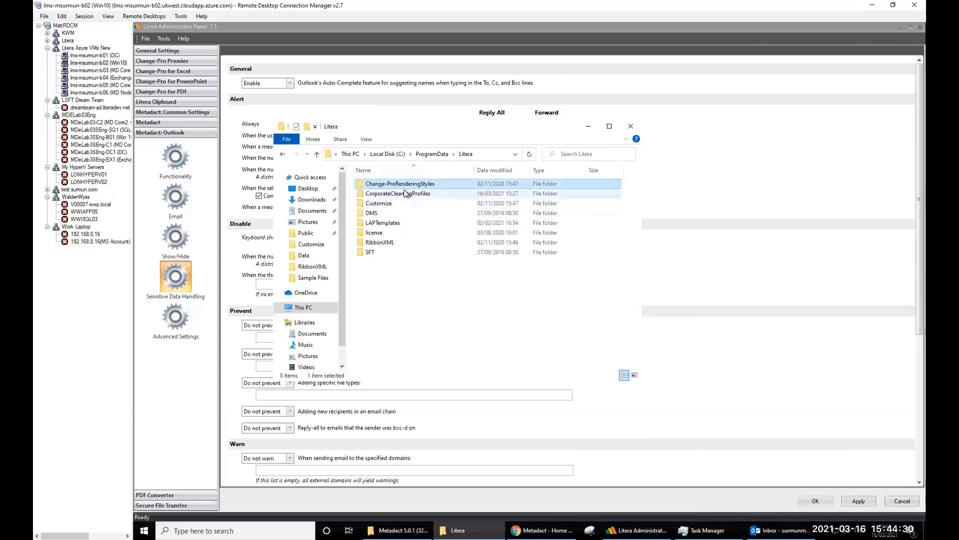
- Multi-select CorporateCleaningProfiles, Customize and RibbonXML, then clear the selection
{"action": "left_click", "coordinate": [384, 195]}
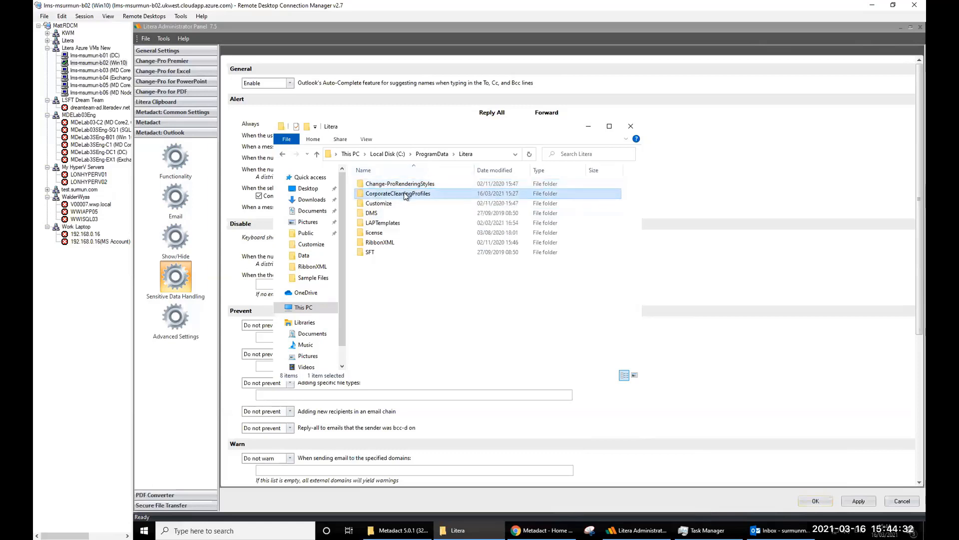
{"action": "left_click", "coordinate": [373, 206], "text": "ctrl"}
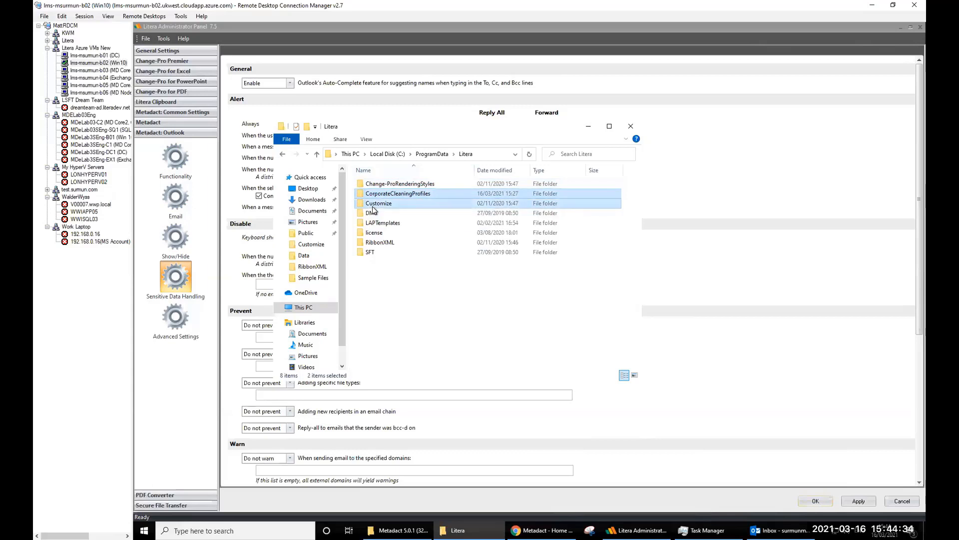
{"action": "left_click", "coordinate": [381, 244], "text": "ctrl"}
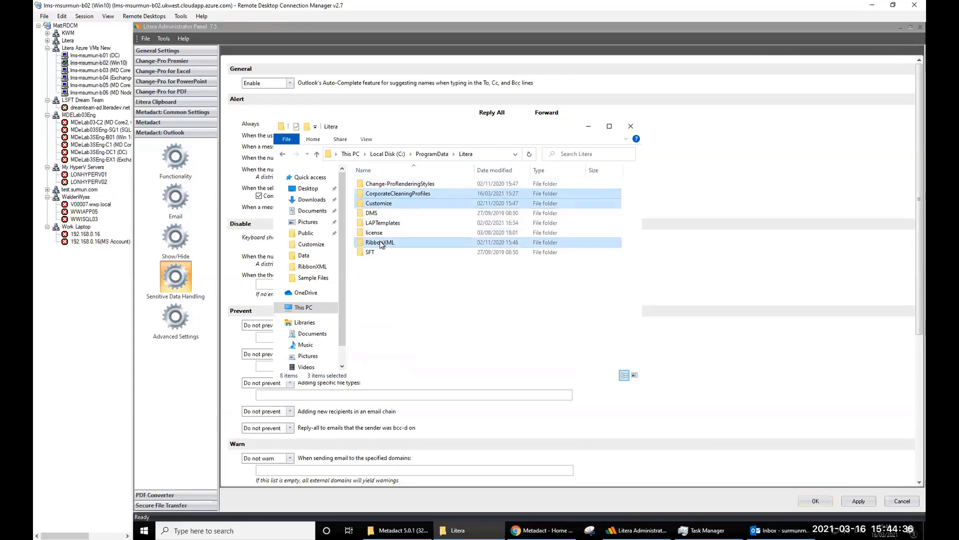
{"action": "left_click", "coordinate": [400, 269]}
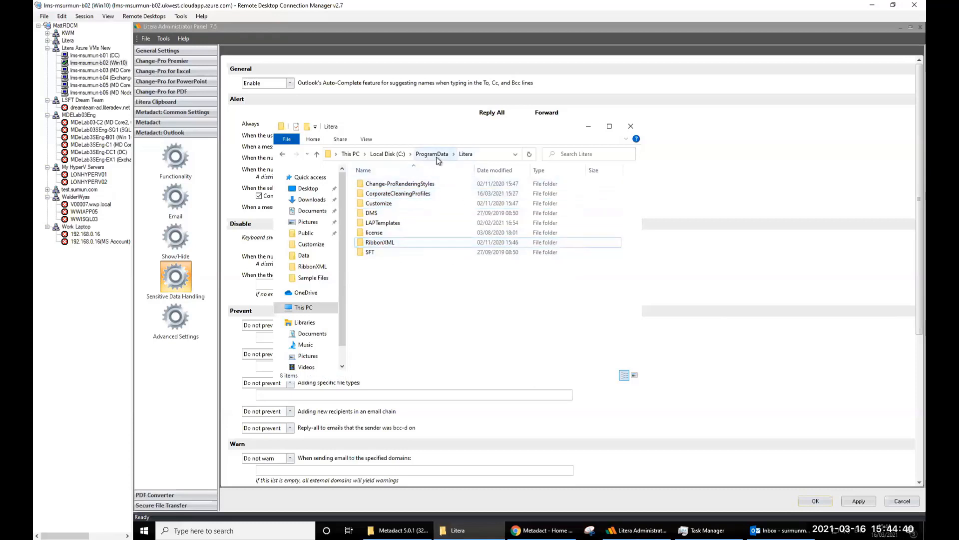
- Refresh the C:\ProgramData\Litera folder listing
{"action": "left_click", "coordinate": [468, 155]}
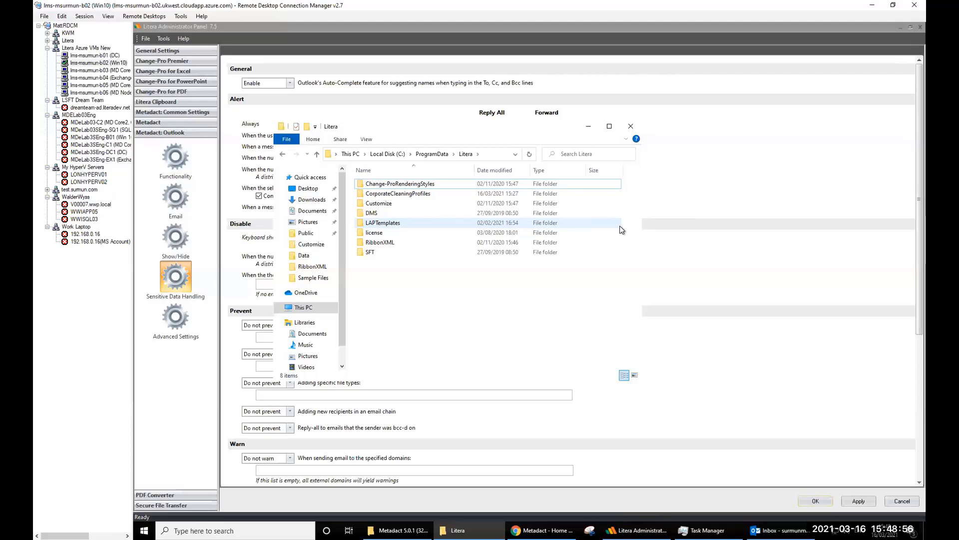
- Restore the Litera folder window, select its configuration folders, and open the Customize folder
{"action": "left_click", "coordinate": [587, 127]}
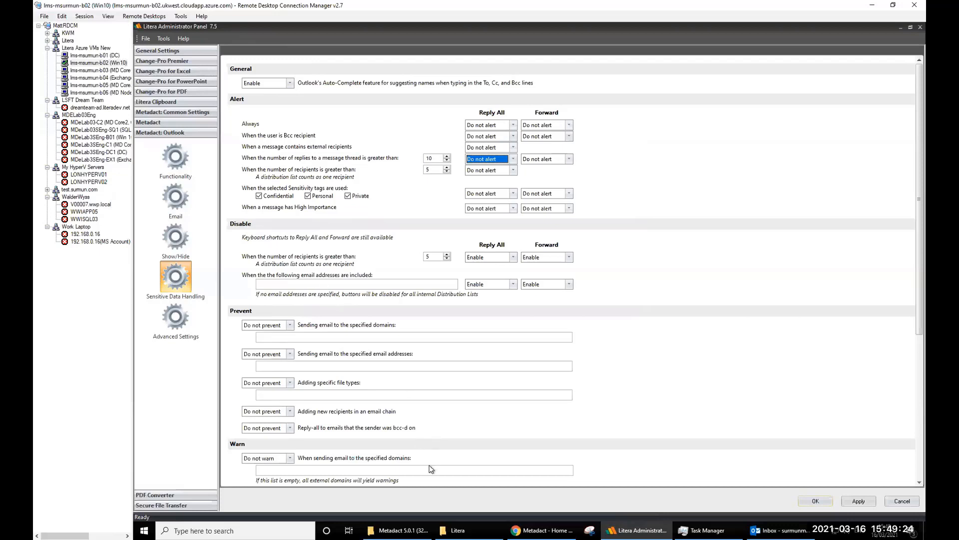
{"action": "left_click", "coordinate": [458, 530]}
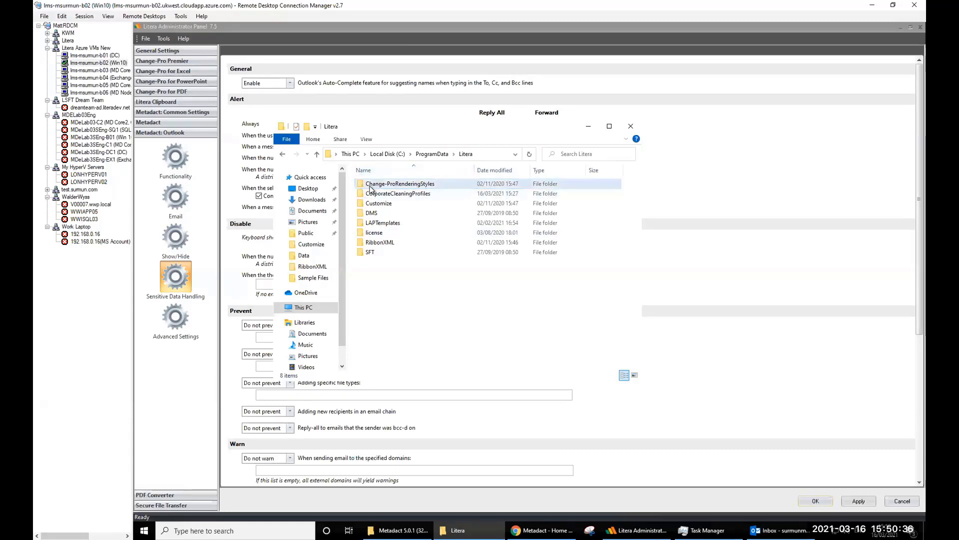
{"action": "left_click", "coordinate": [370, 186]}
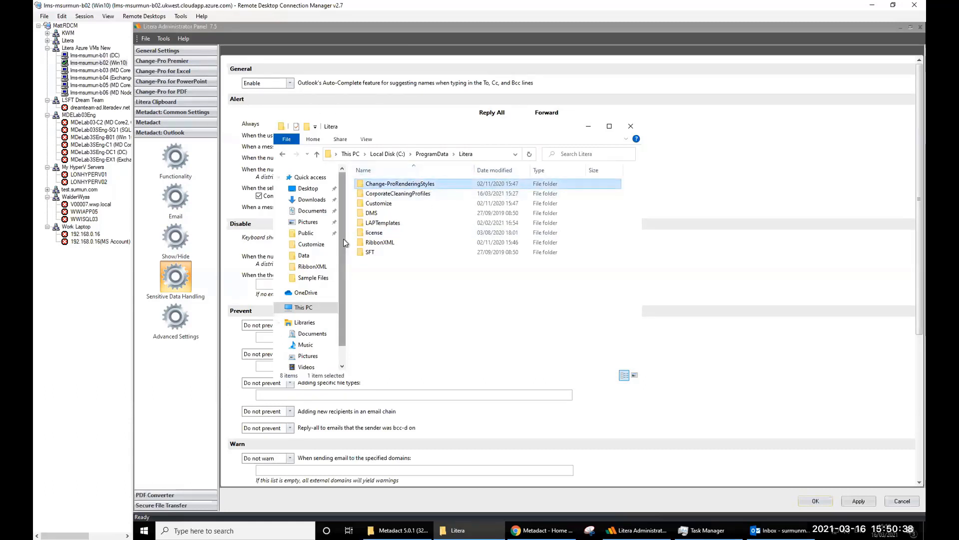
{"action": "left_click", "coordinate": [375, 252]}
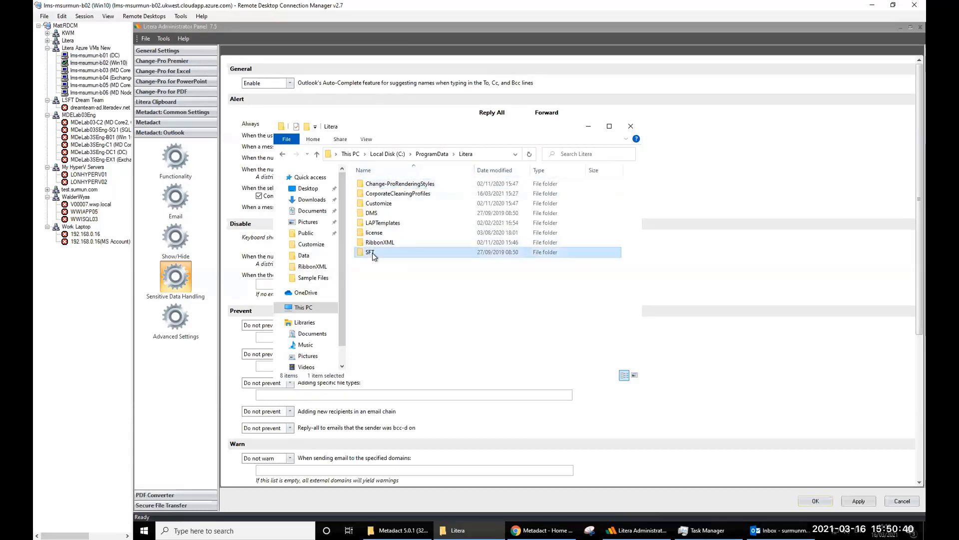
{"action": "left_click", "coordinate": [390, 195]}
{"action": "left_click", "coordinate": [388, 184]}
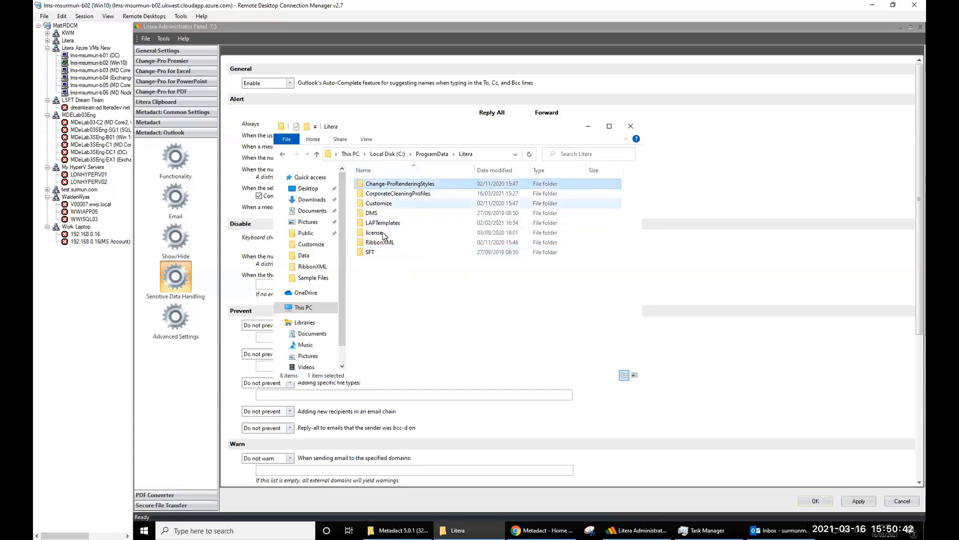
{"action": "left_click", "coordinate": [378, 252], "text": "shift"}
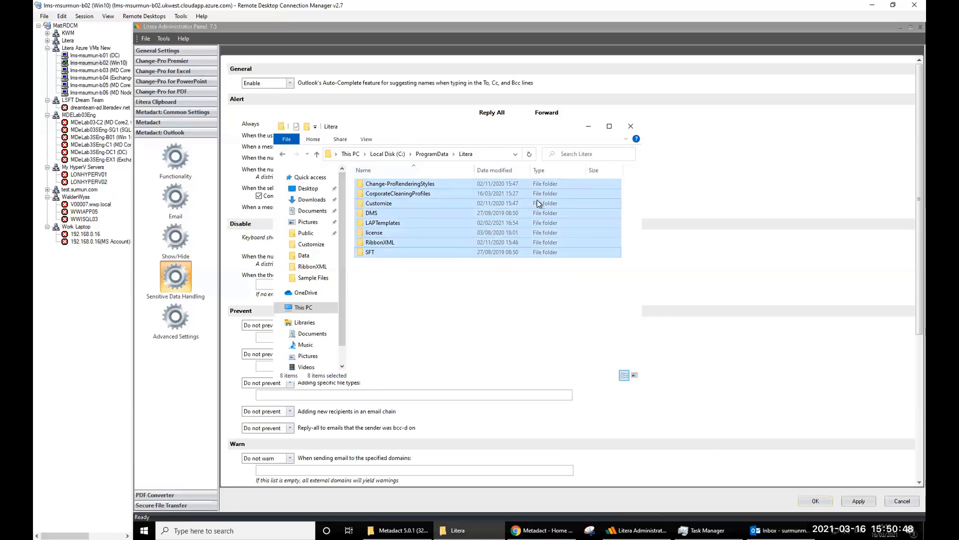
{"action": "double_click", "coordinate": [384, 205]}
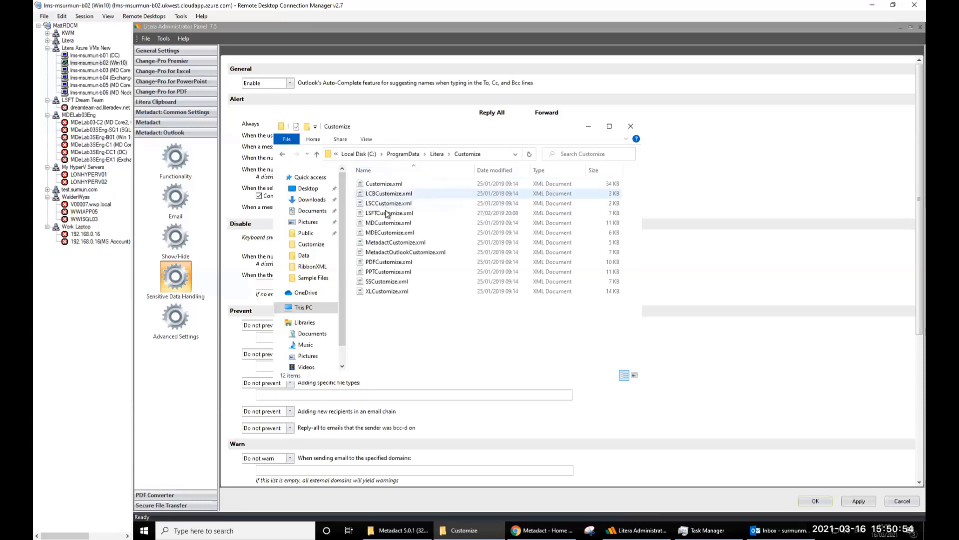
- Select MDECustomize.xml, then go back up to C:\ProgramData\Litera via the breadcrumb
{"action": "left_click", "coordinate": [385, 233]}
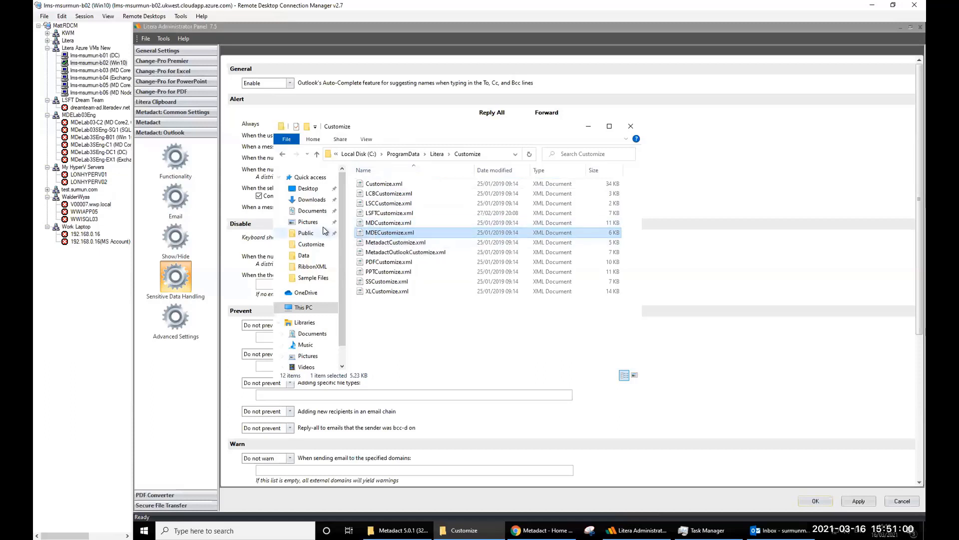
{"action": "left_click", "coordinate": [437, 154]}
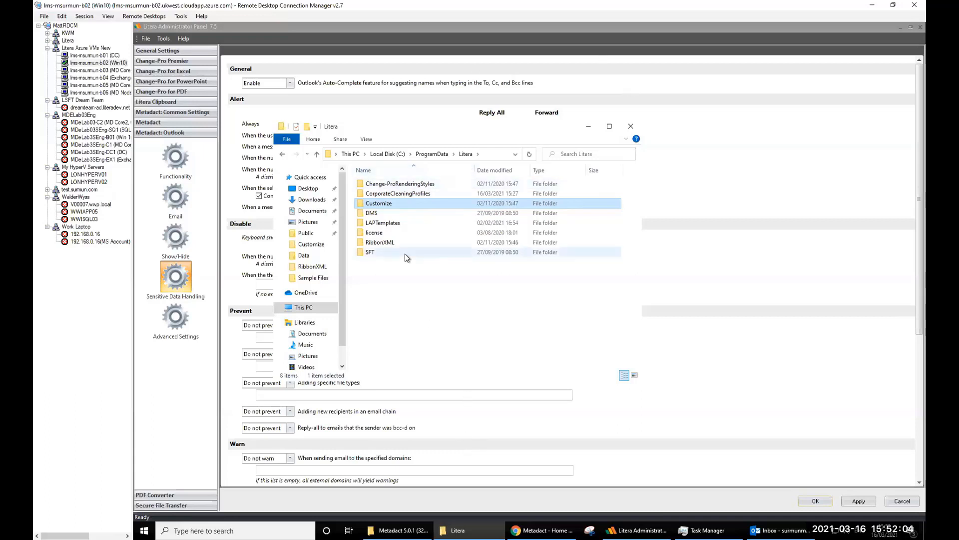
- Go from the Metadact 5.0.1 zip to Software and open Installation Guide.pdf from the 5.2 documentation zip
{"action": "left_click", "coordinate": [398, 530]}
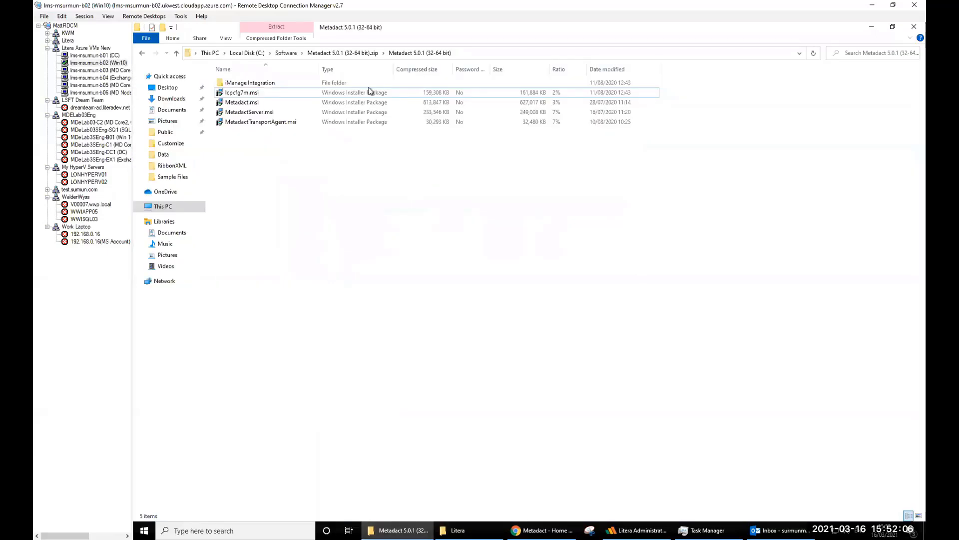
{"action": "left_click", "coordinate": [343, 54]}
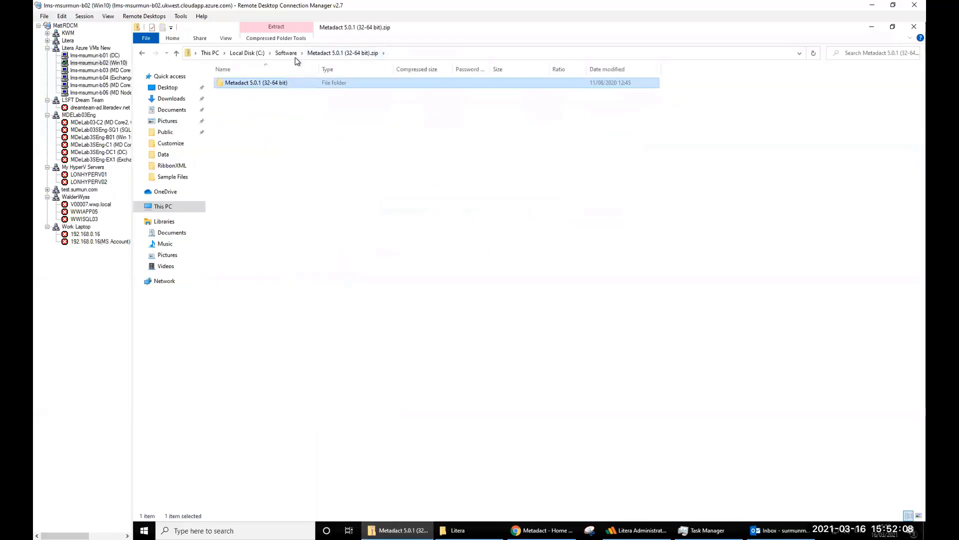
{"action": "left_click", "coordinate": [285, 53]}
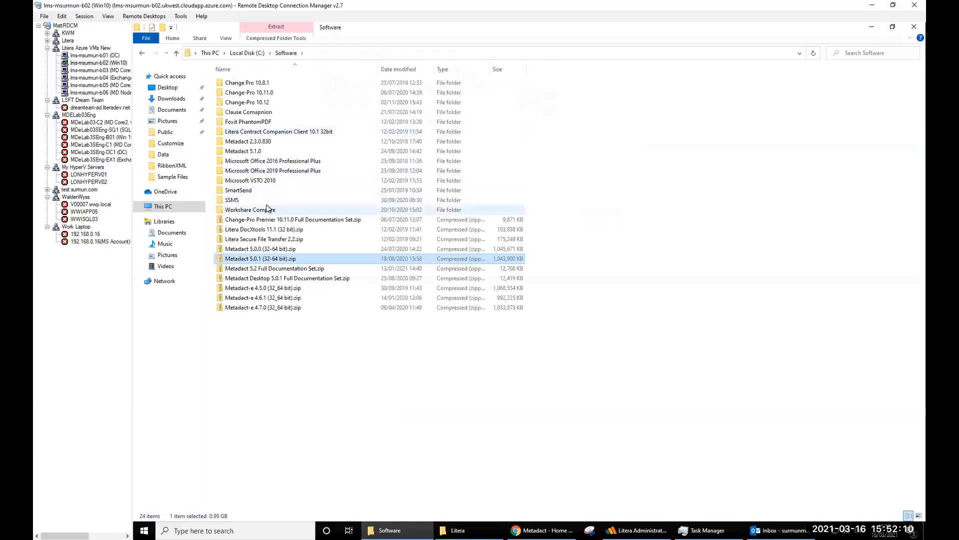
{"action": "left_click", "coordinate": [273, 268]}
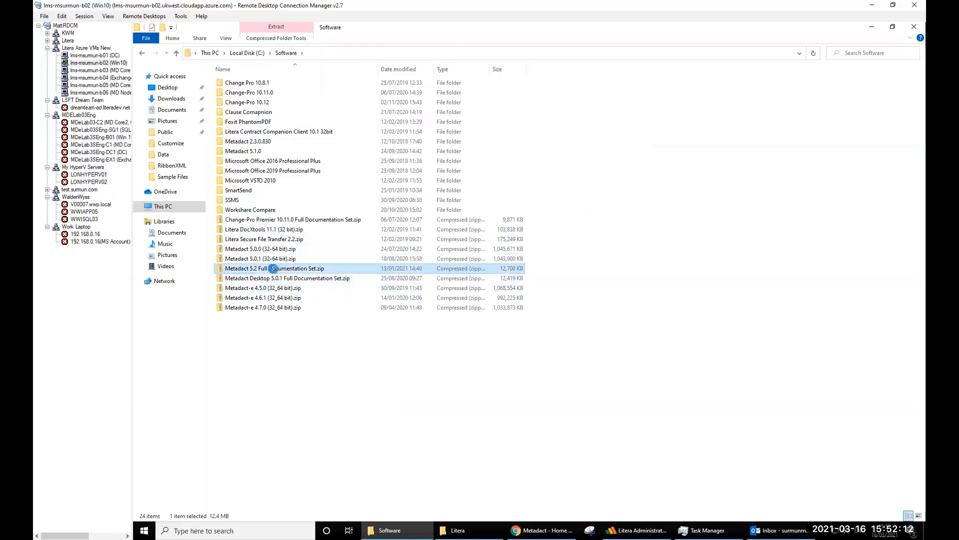
{"action": "double_click", "coordinate": [274, 269]}
{"action": "double_click", "coordinate": [280, 86]}
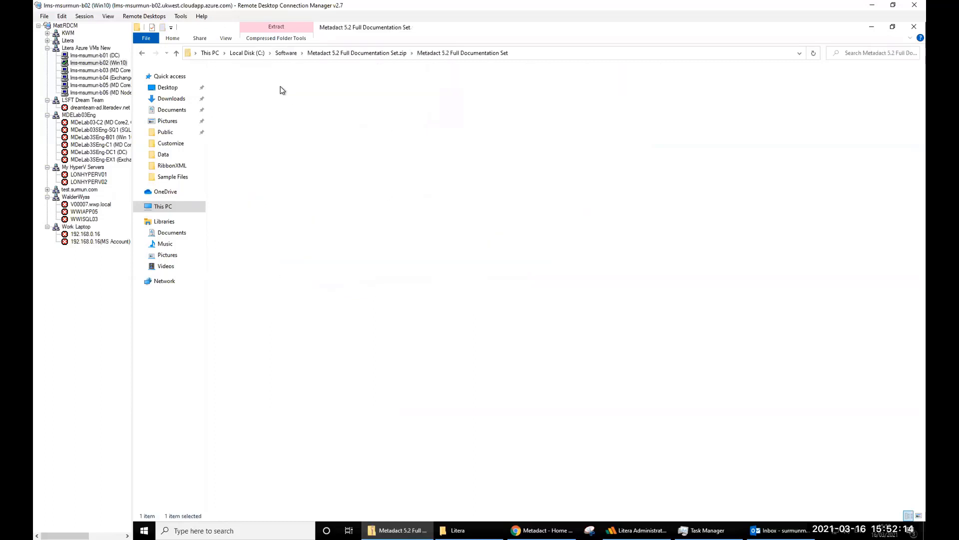
{"action": "double_click", "coordinate": [275, 122]}
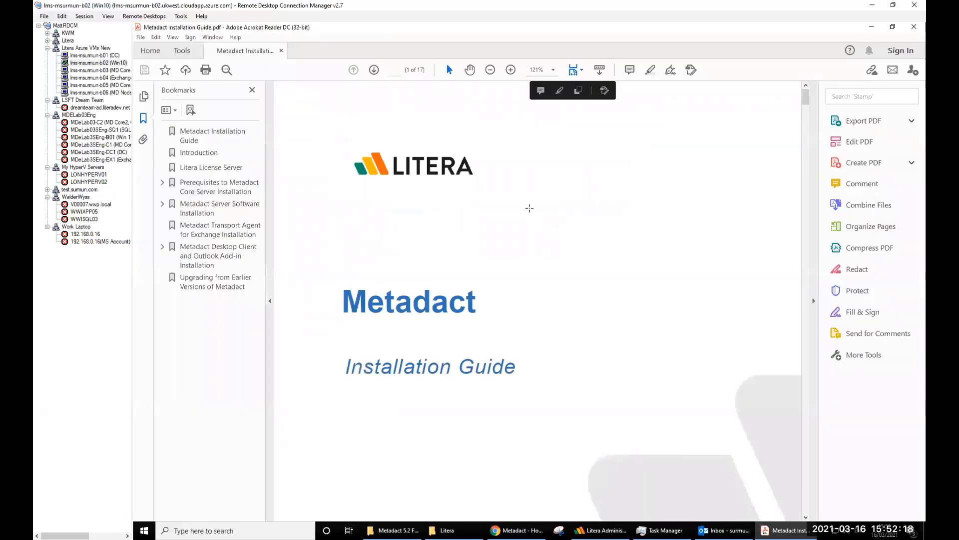
- Search the Installation Guide for 'msiexec' to reach the page 12 silent-install command
{"action": "left_click", "coordinate": [530, 208]}
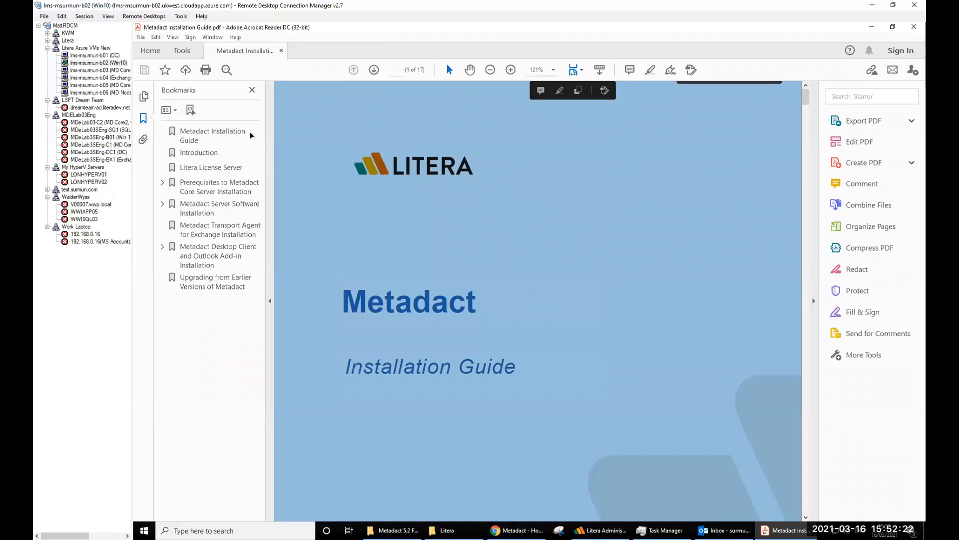
{"action": "scroll", "coordinate": [377, 154], "scroll_direction": "down", "scroll_amount": 3}
{"action": "left_click", "coordinate": [377, 152]}
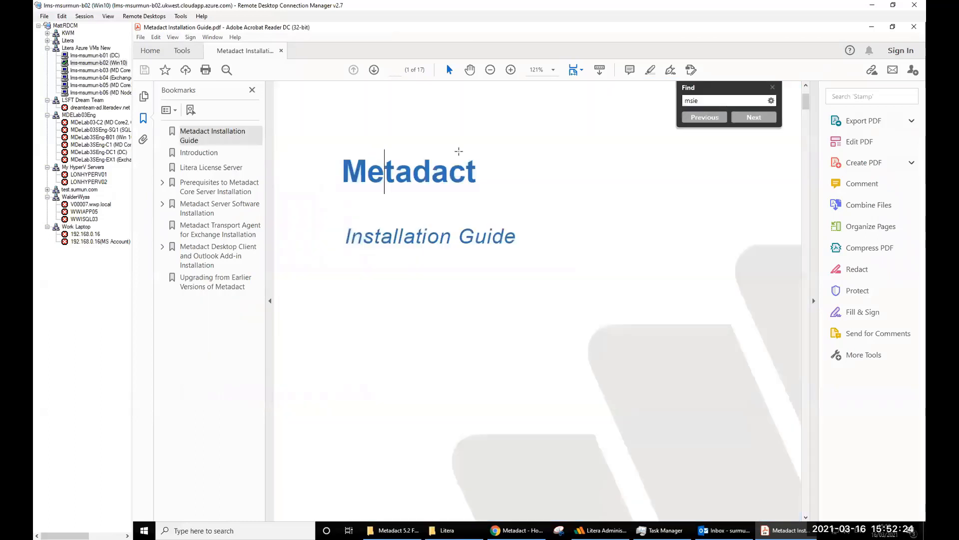
{"action": "double_click", "coordinate": [704, 102]}
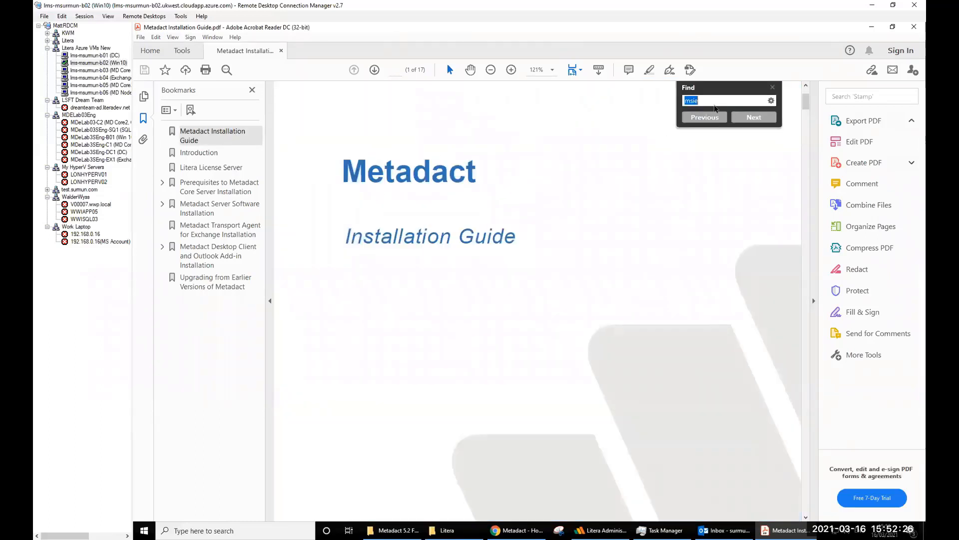
{"action": "type", "text": "msiexec"}
{"action": "key", "text": "Return"}
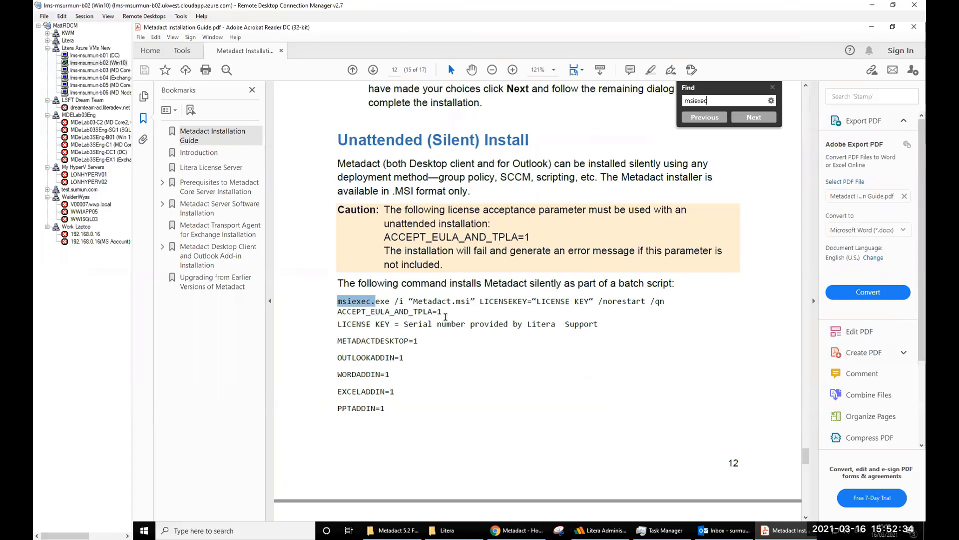
- Select the two-line msiexec command through ACCEPT_EULA_AND_TPLA=1 and review the notes below it
{"action": "left_click_drag", "start_coordinate": [443, 313], "coordinate": [358, 303]}
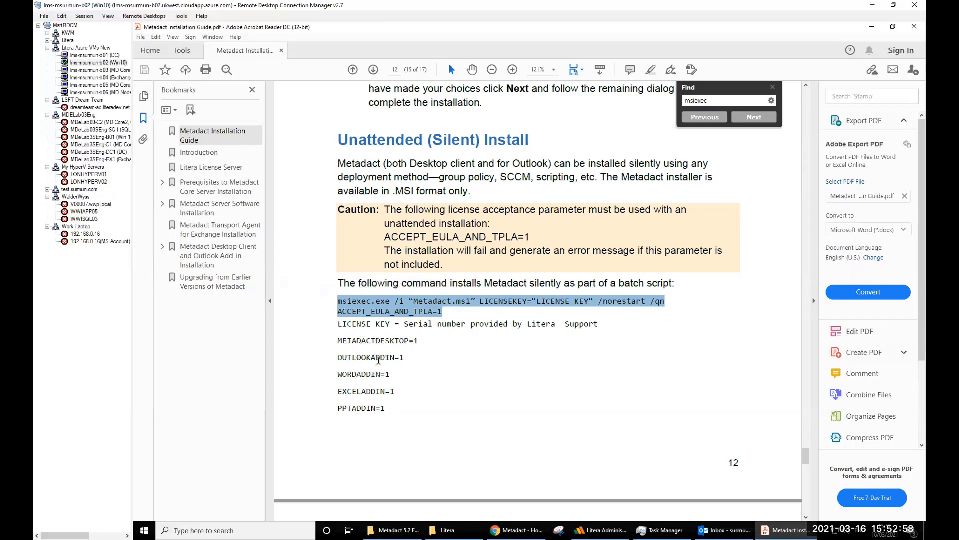
{"action": "scroll", "coordinate": [386, 353], "scroll_direction": "down", "scroll_amount": 3}
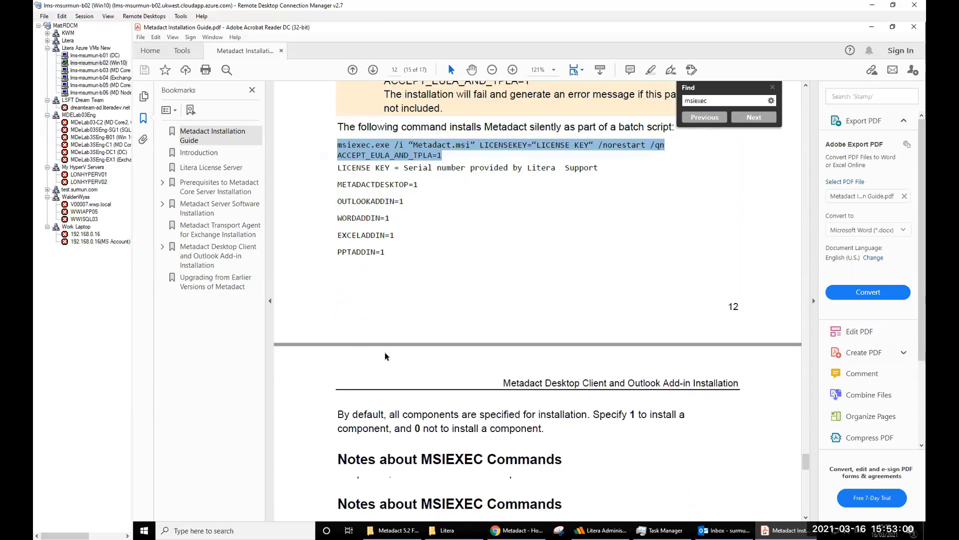
{"action": "scroll", "coordinate": [385, 352], "scroll_direction": "up", "scroll_amount": 2}
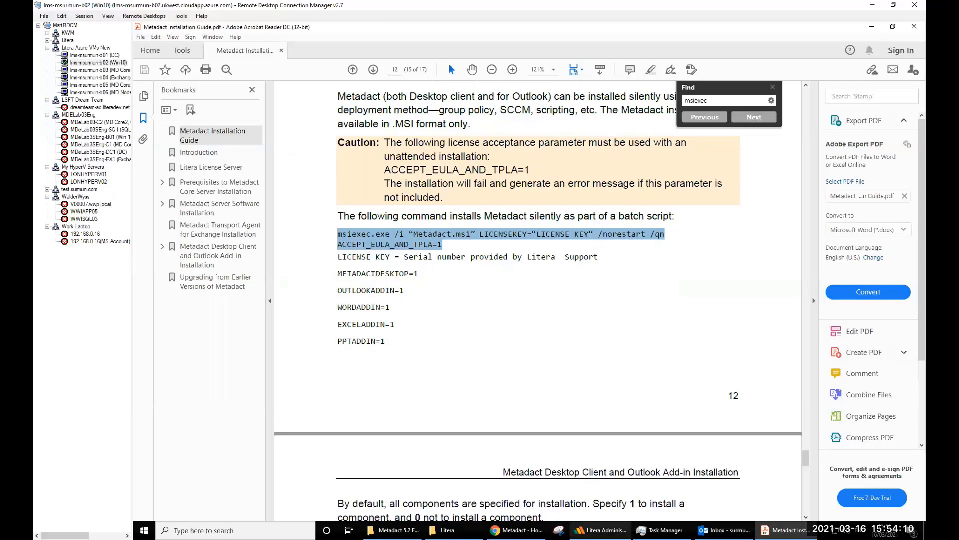
{"action": "left_click", "coordinate": [601, 530]}
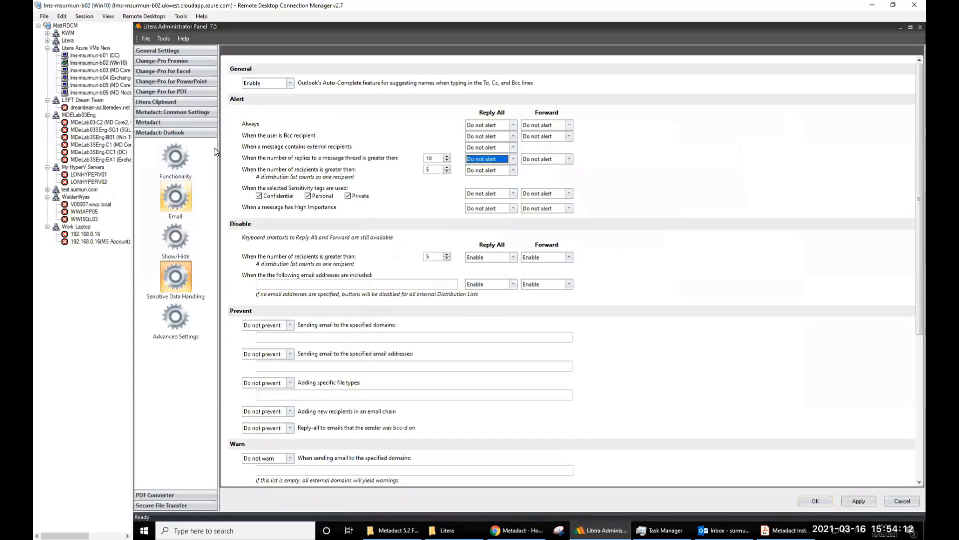
- Show Metadact Common Settings > Profiles, then open the CorporateCleaningProfiles folder in Explorer
{"action": "left_click", "coordinate": [173, 121]}
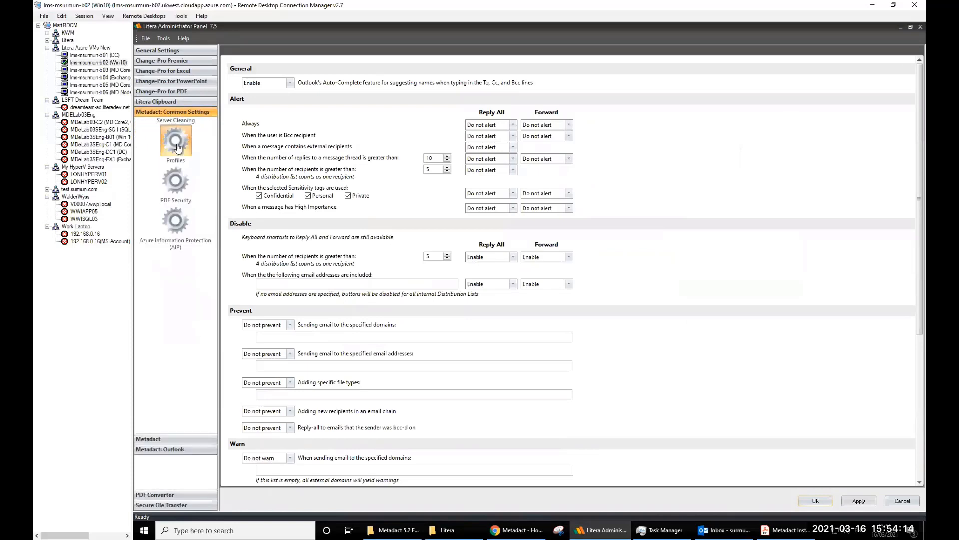
{"action": "left_click", "coordinate": [175, 174]}
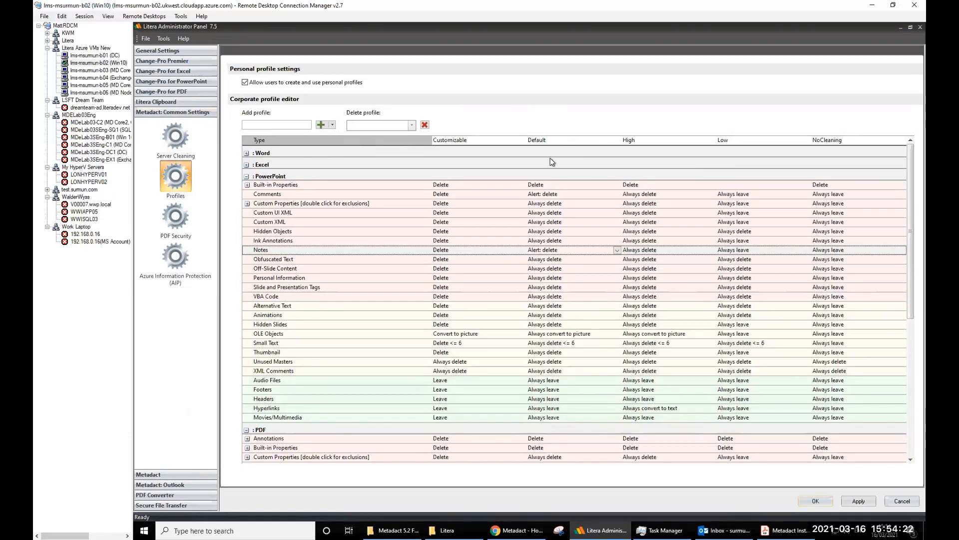
{"action": "left_click", "coordinate": [447, 530]}
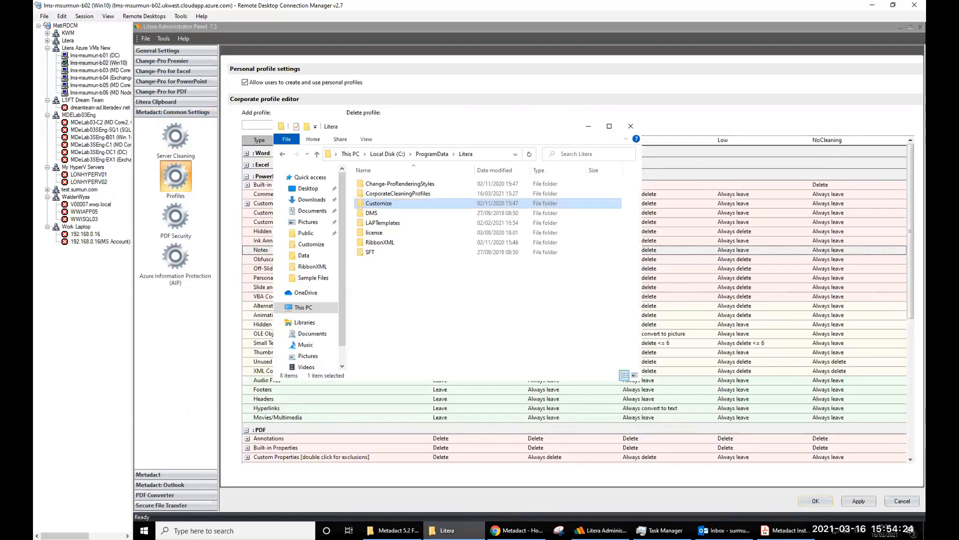
{"action": "left_click", "coordinate": [415, 197]}
{"action": "double_click", "coordinate": [415, 196]}
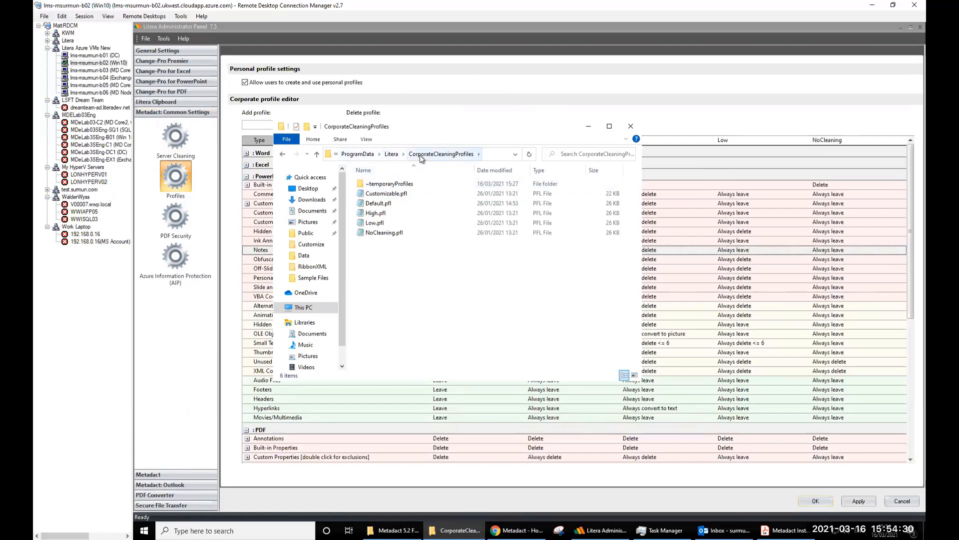
- Compare the Default.pfl and Low.pfl files against the corporate profile grid
{"action": "left_click", "coordinate": [371, 204]}
{"action": "left_click", "coordinate": [439, 116]}
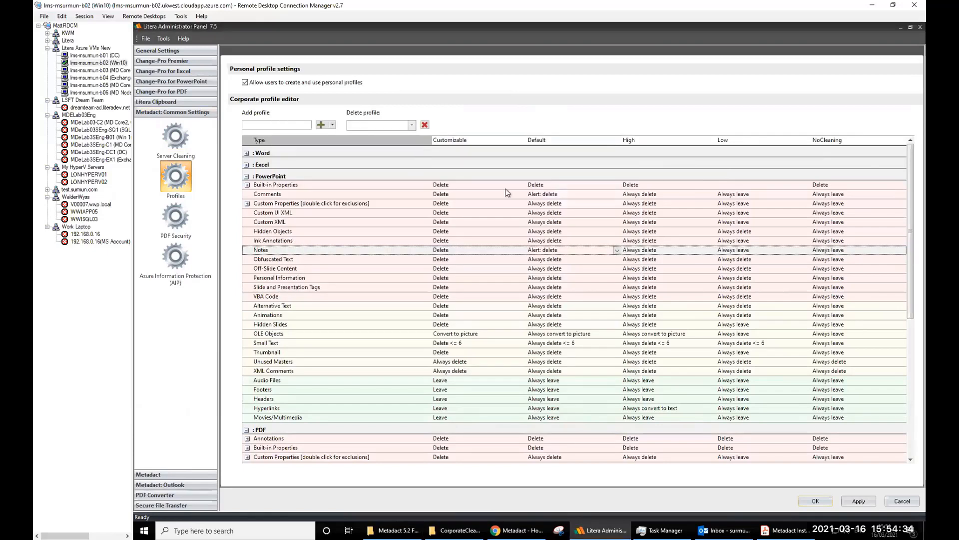
{"action": "left_click", "coordinate": [455, 531]}
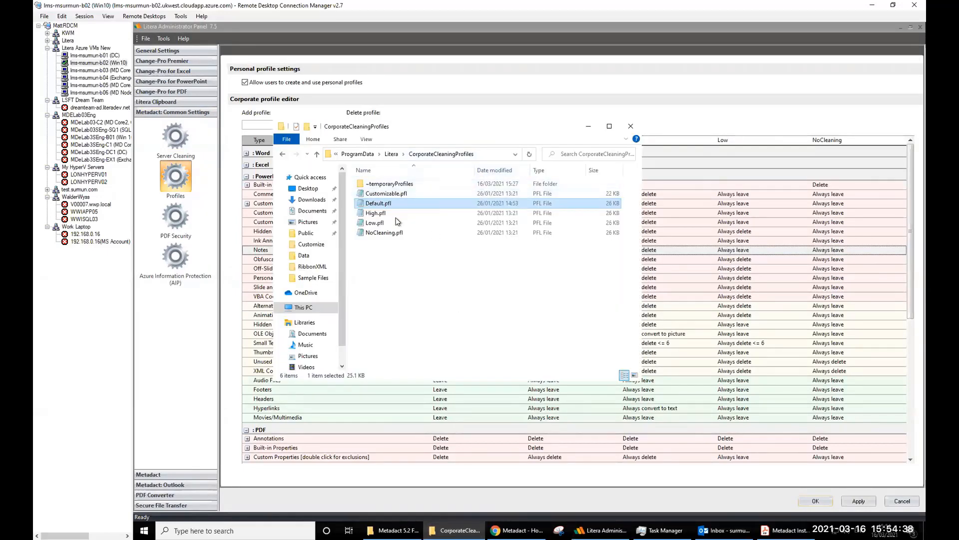
{"action": "left_click", "coordinate": [375, 222]}
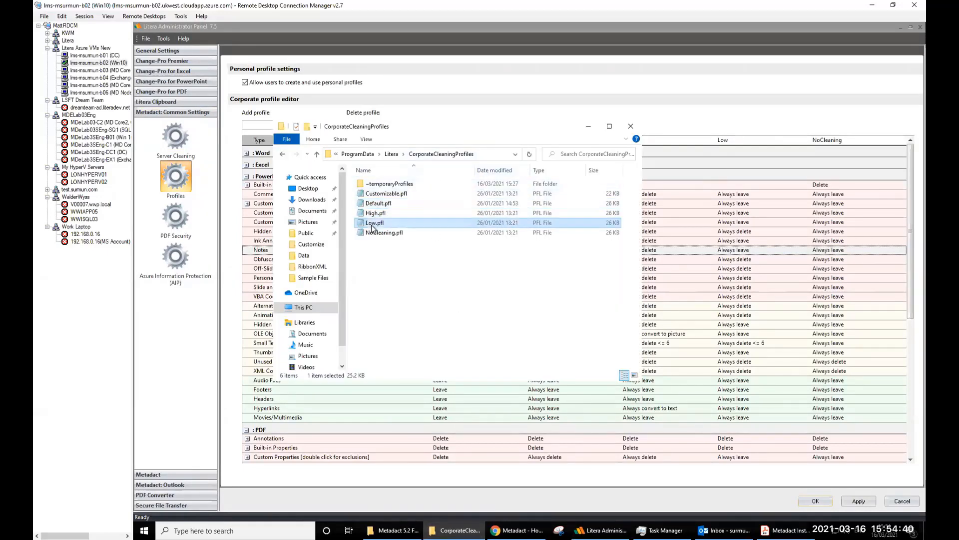